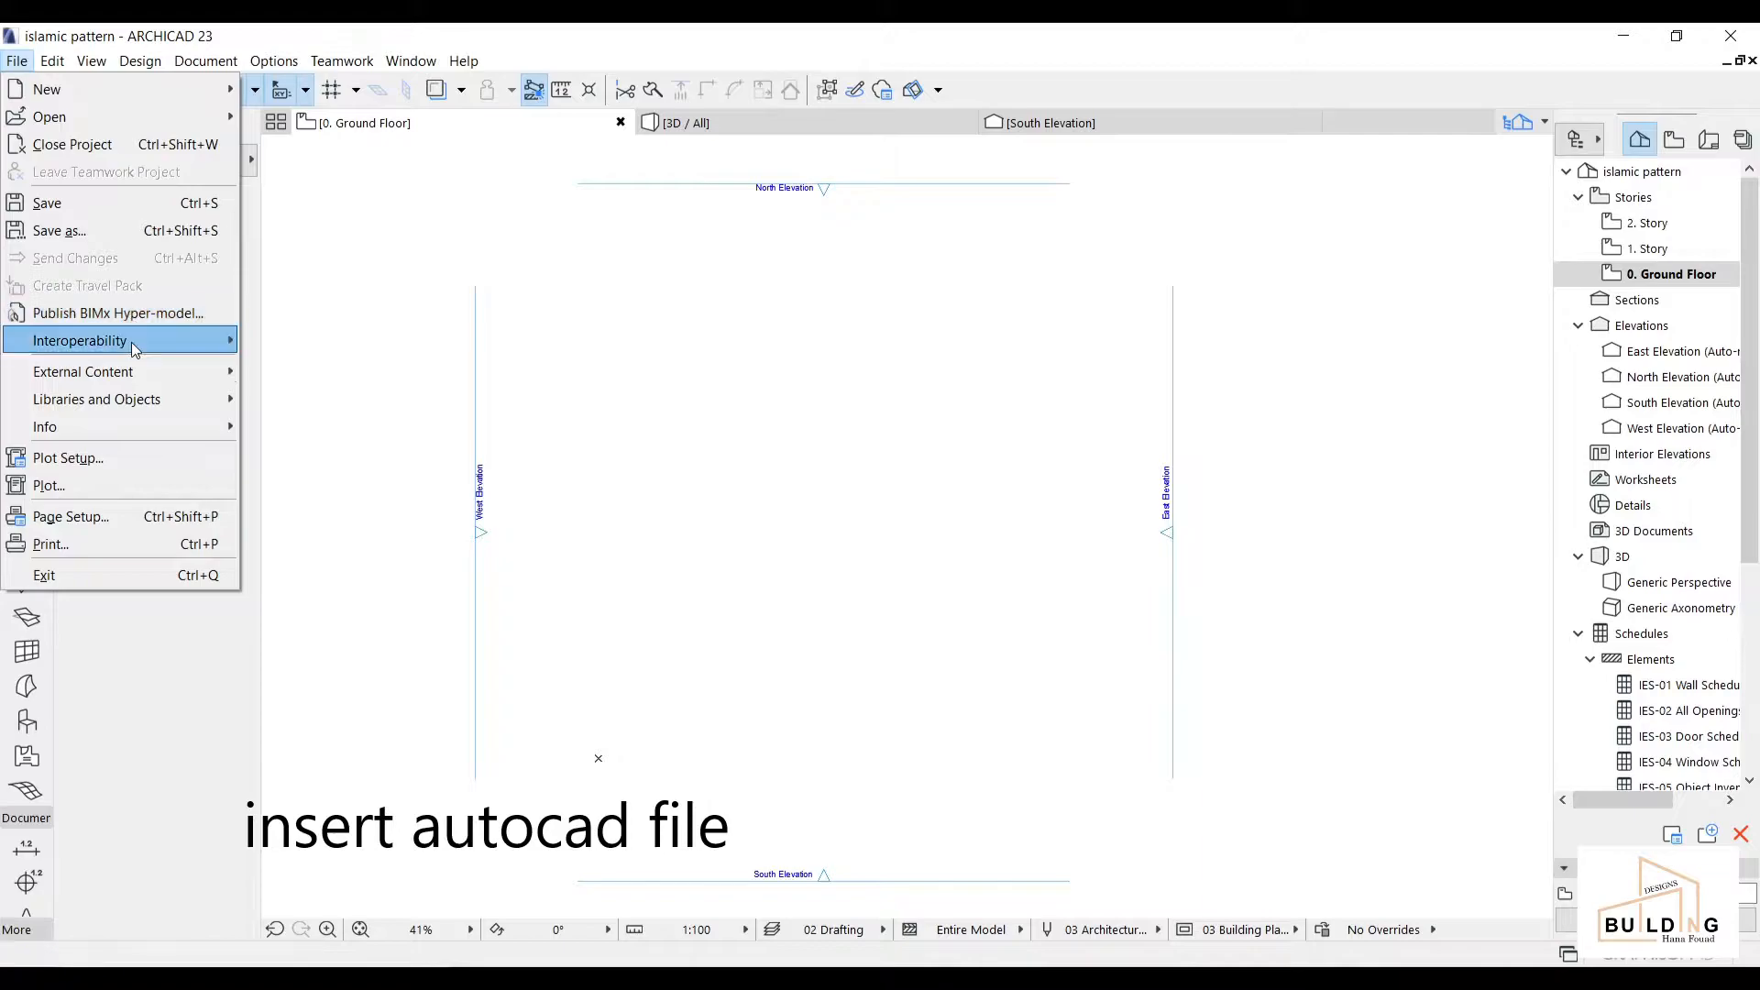
- Merge the Islamic decorative pattern DWG's model space into the Ground Floor with the 02 For editable import translator, including both layers
click(312, 343)
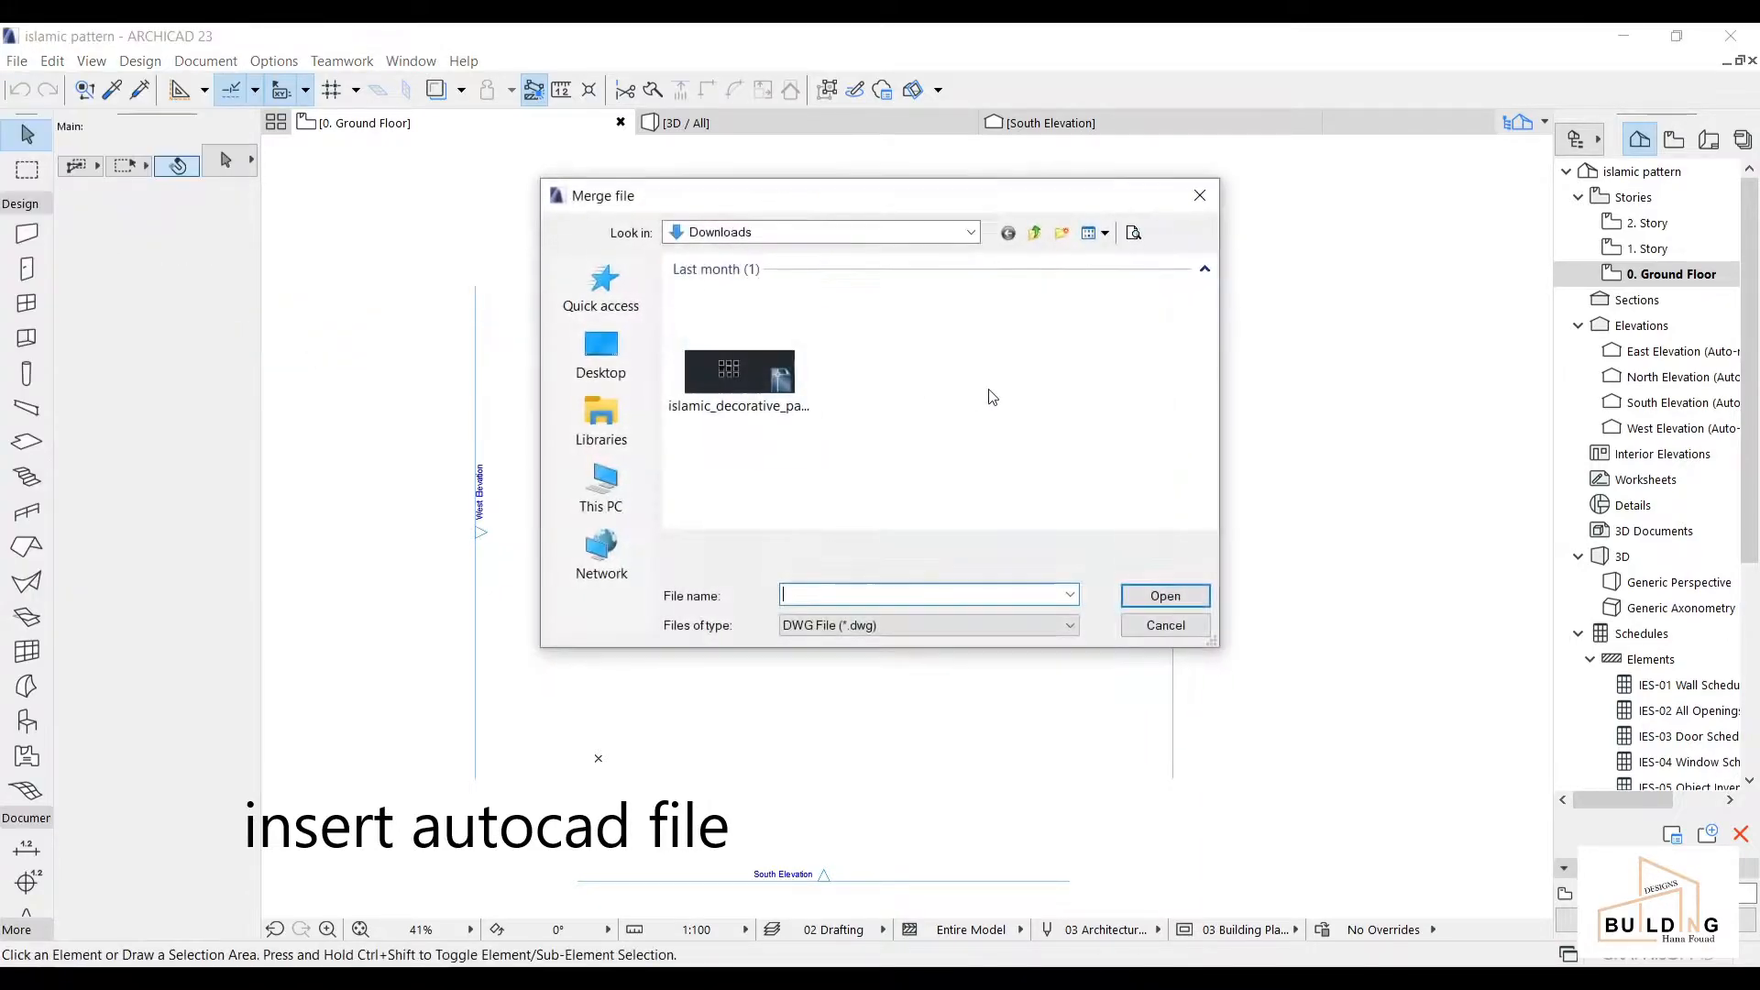
click(1192, 597)
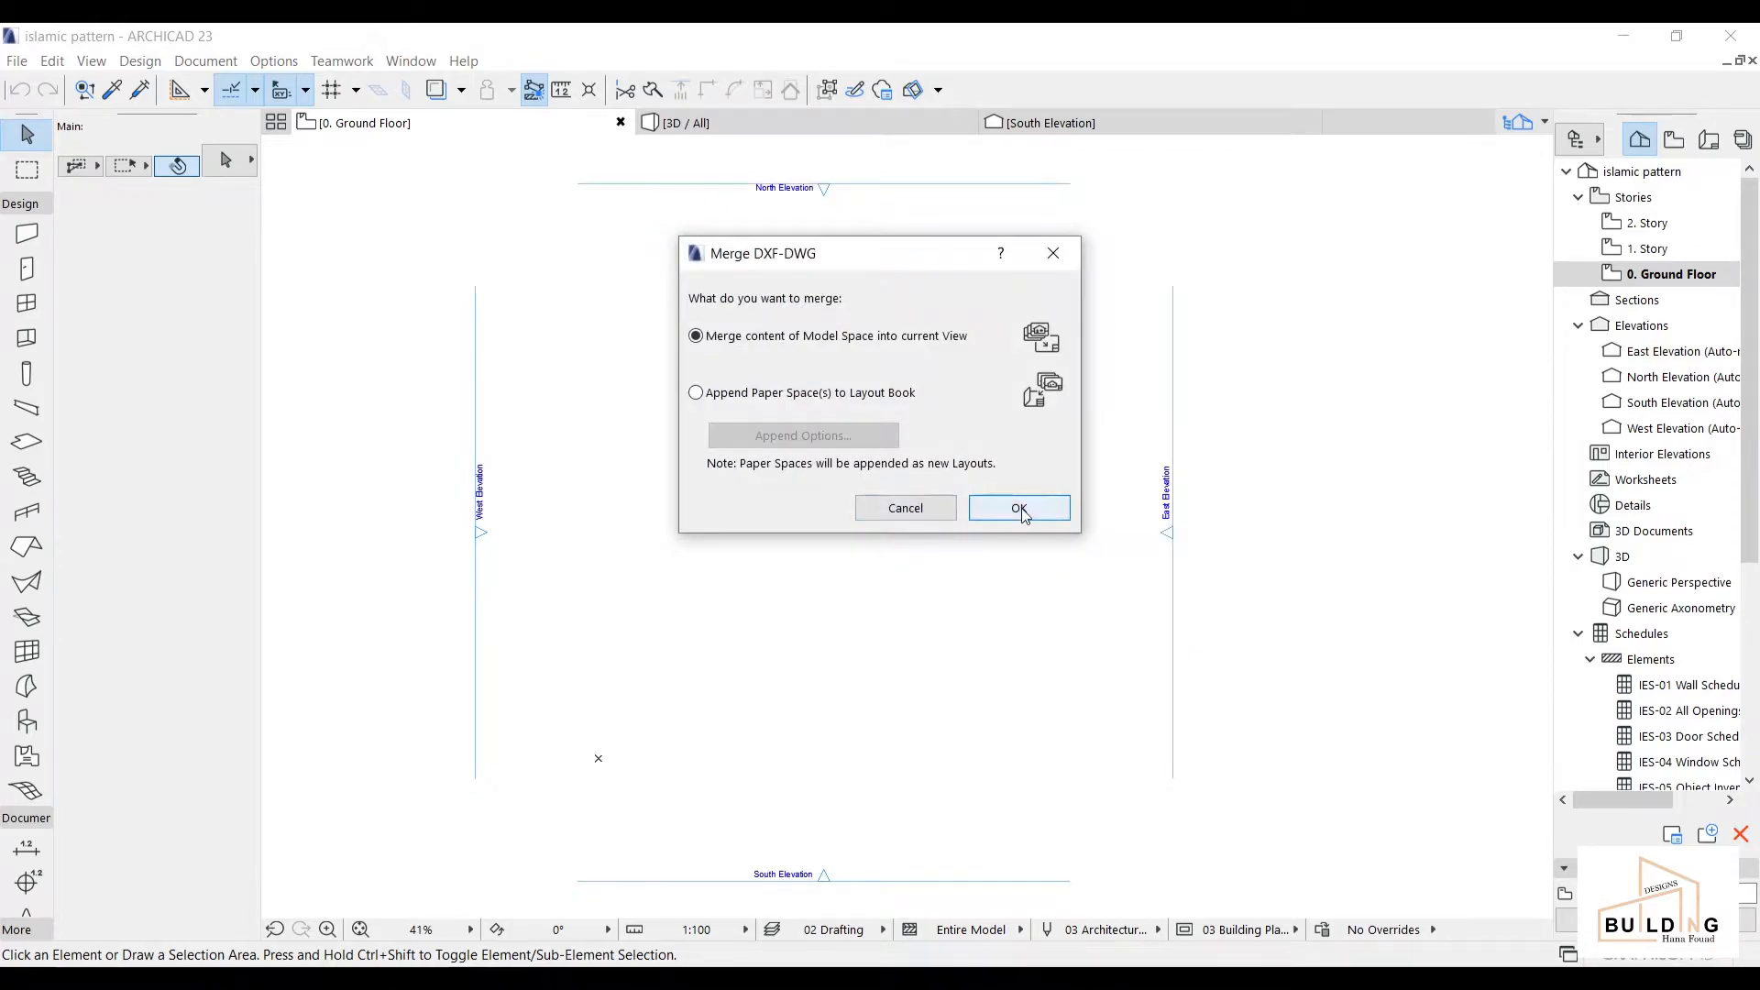
click(1021, 512)
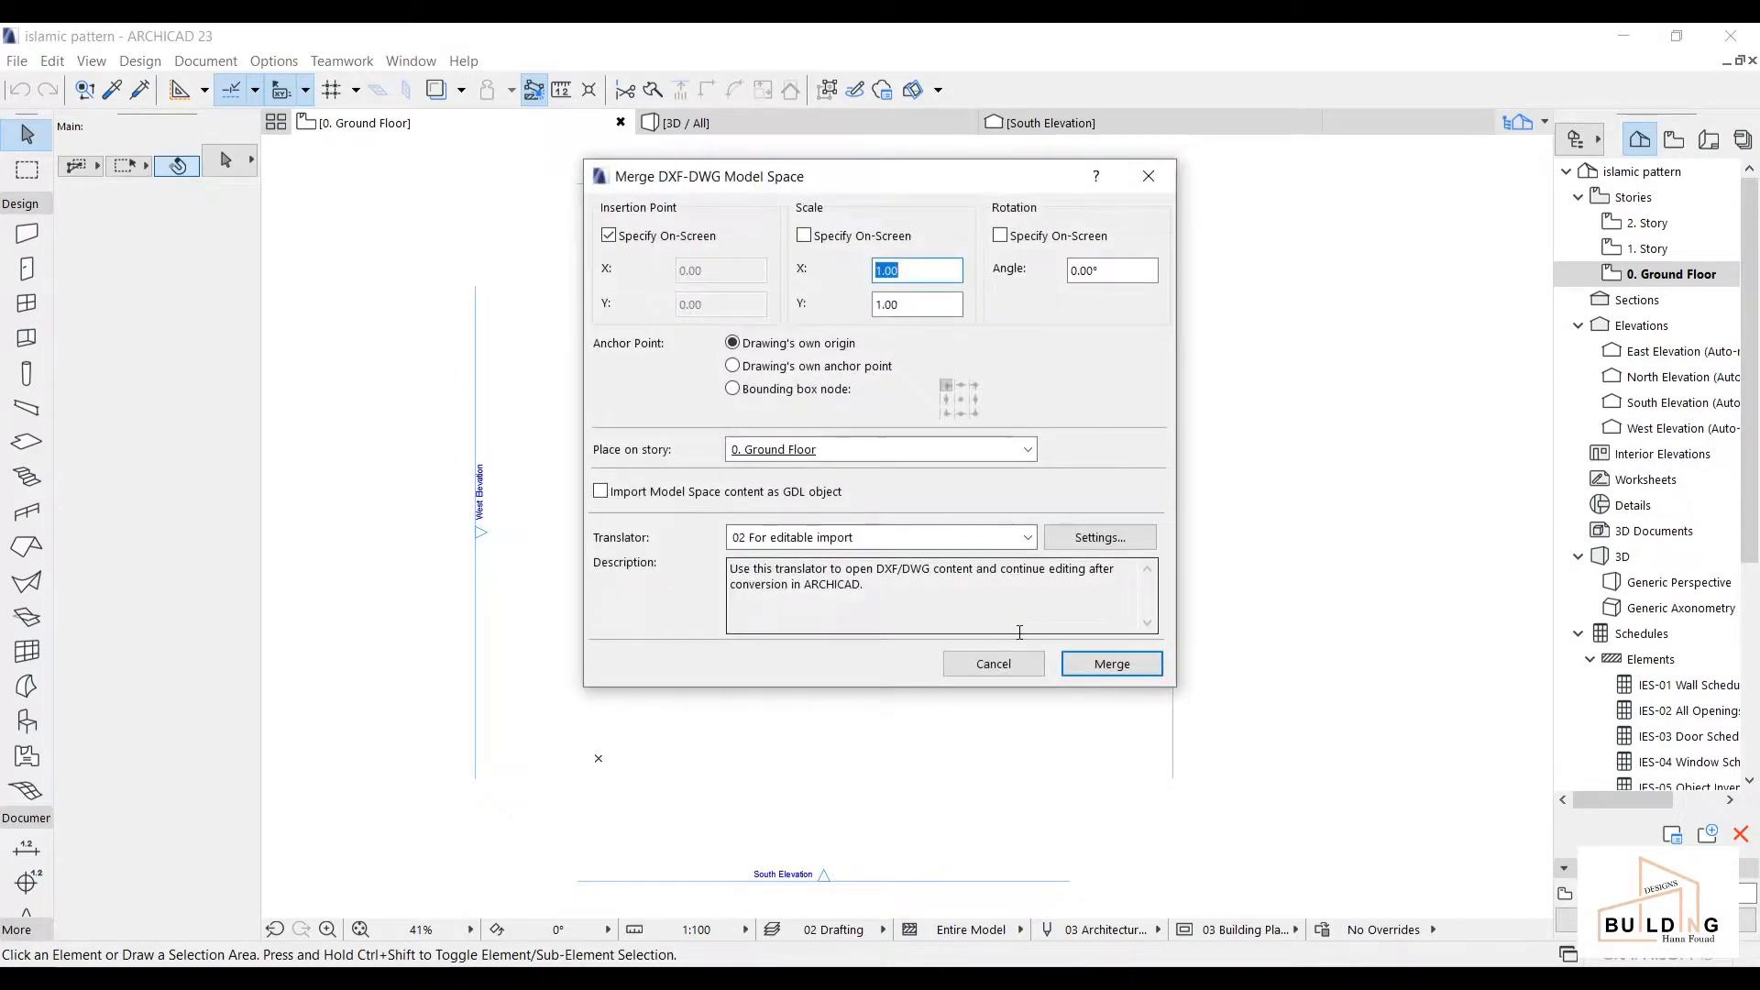
click(1118, 679)
click(752, 537)
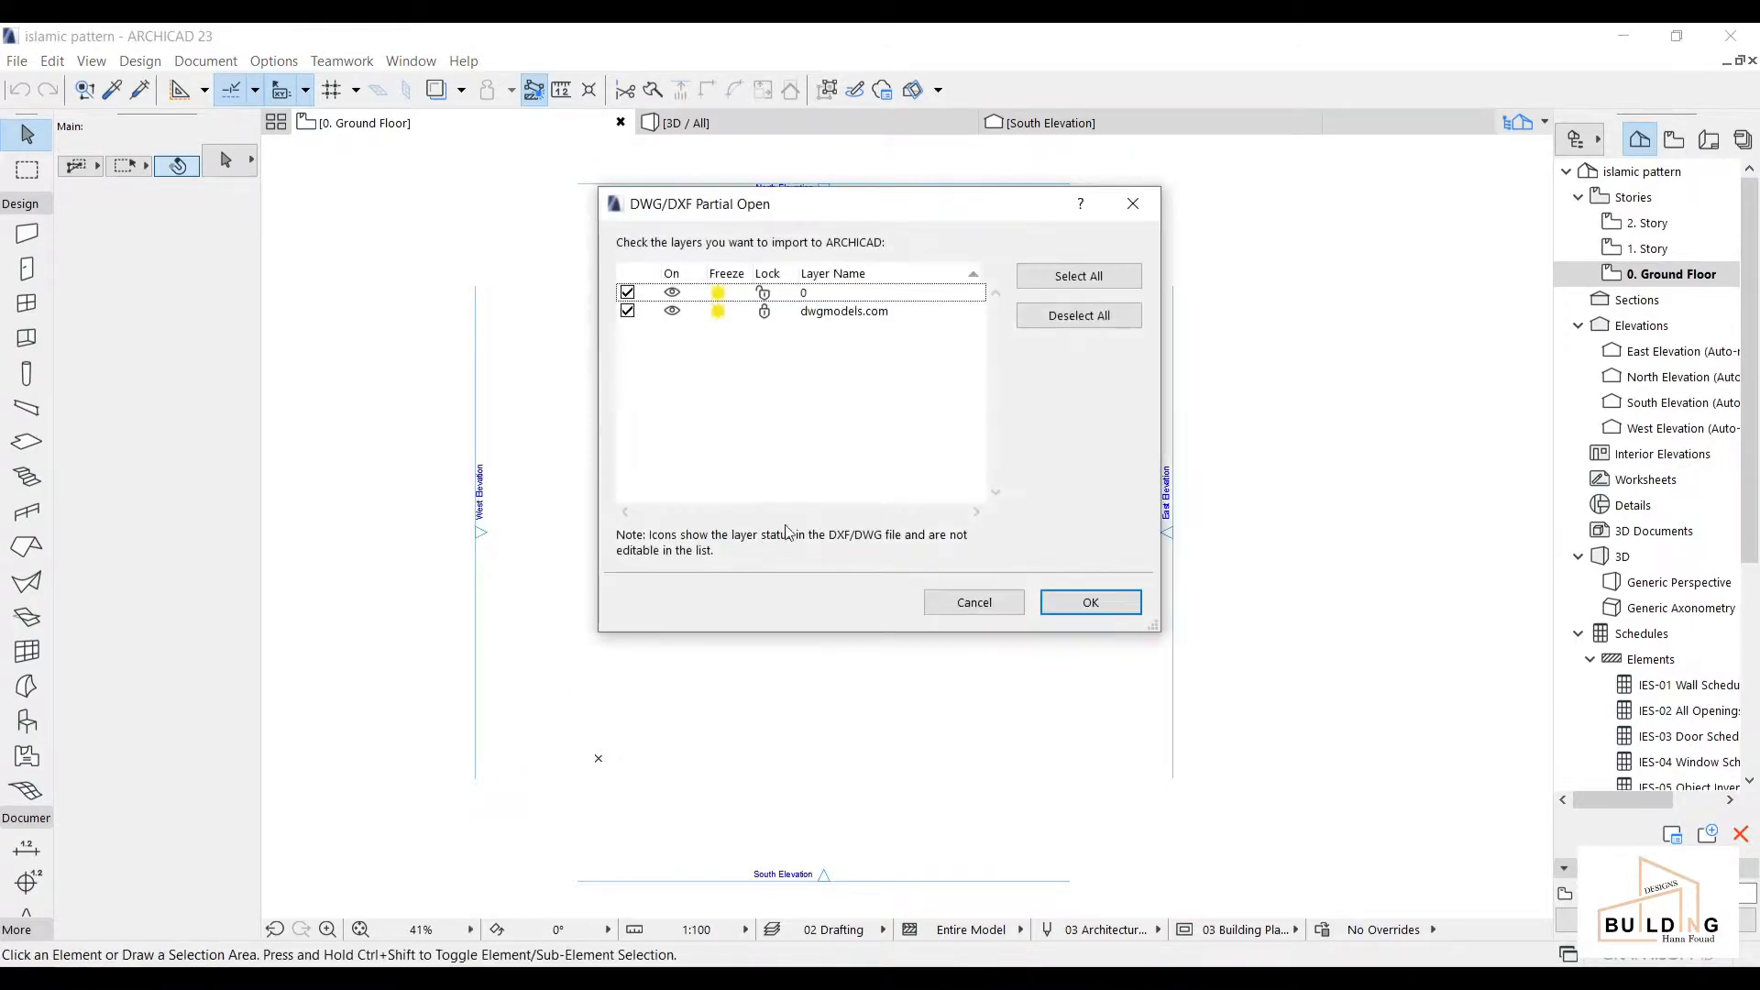
click(1127, 607)
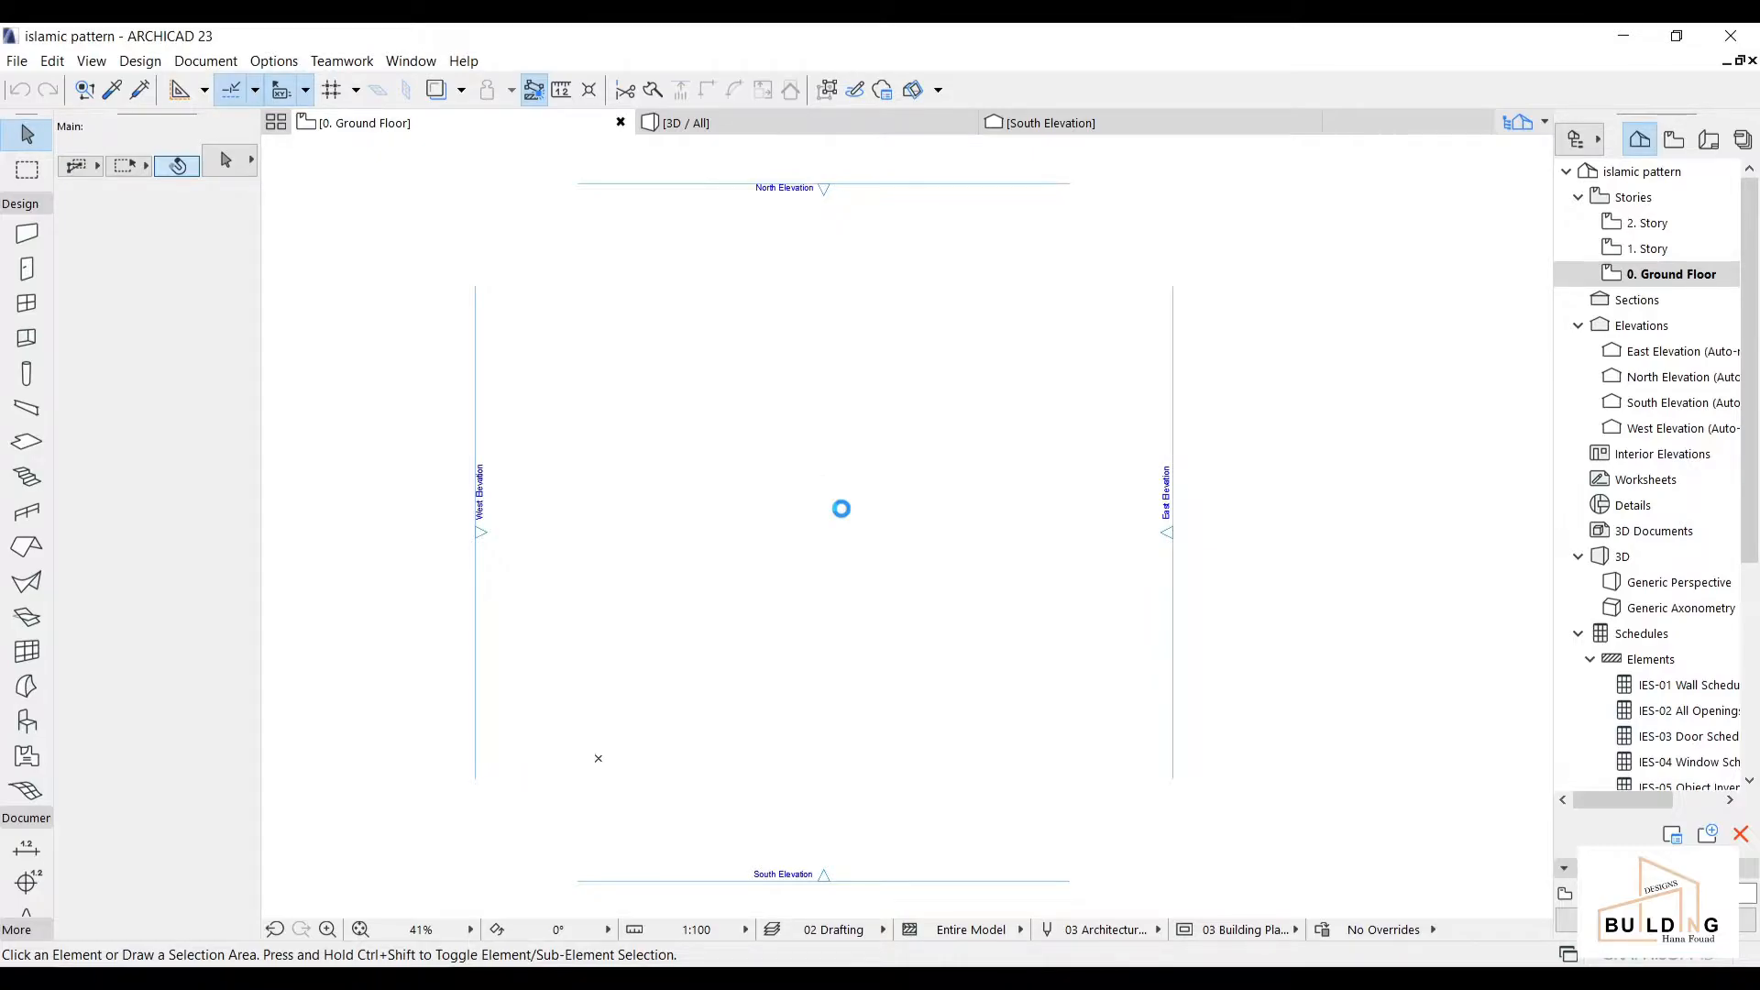
- Ungroup all nine imported patterns and clear the selection
scroll(841, 509, up, 2)
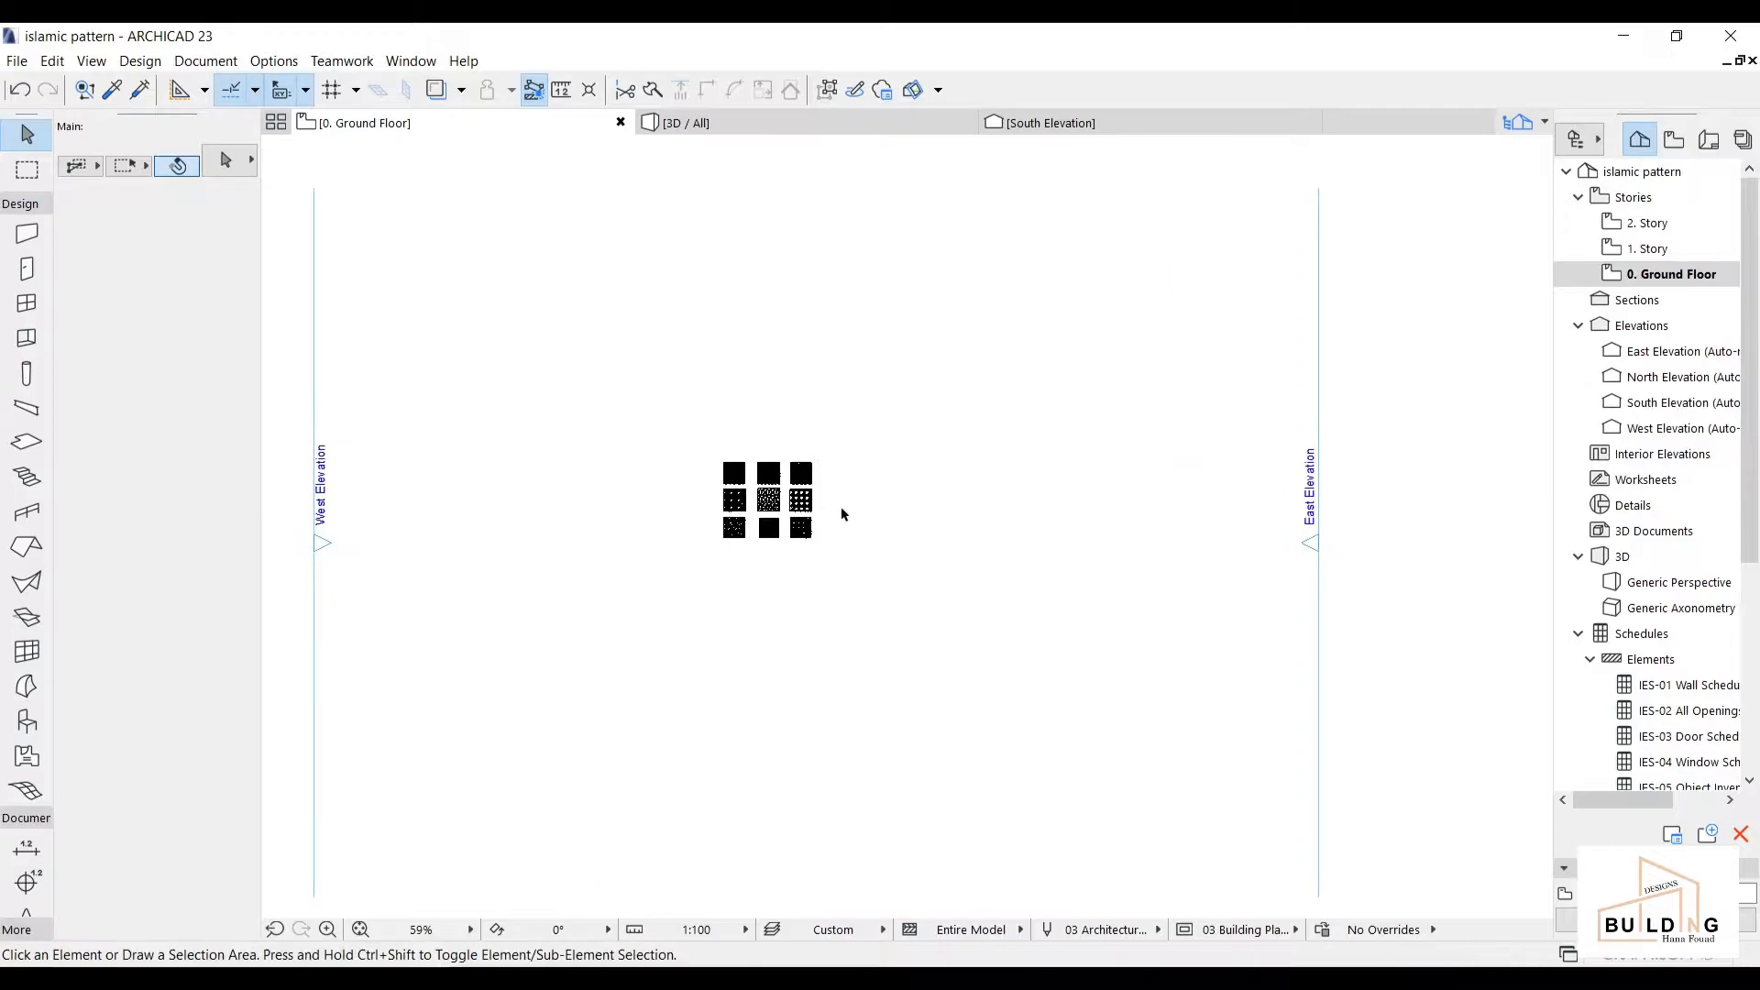
scroll(840, 506, up, 5)
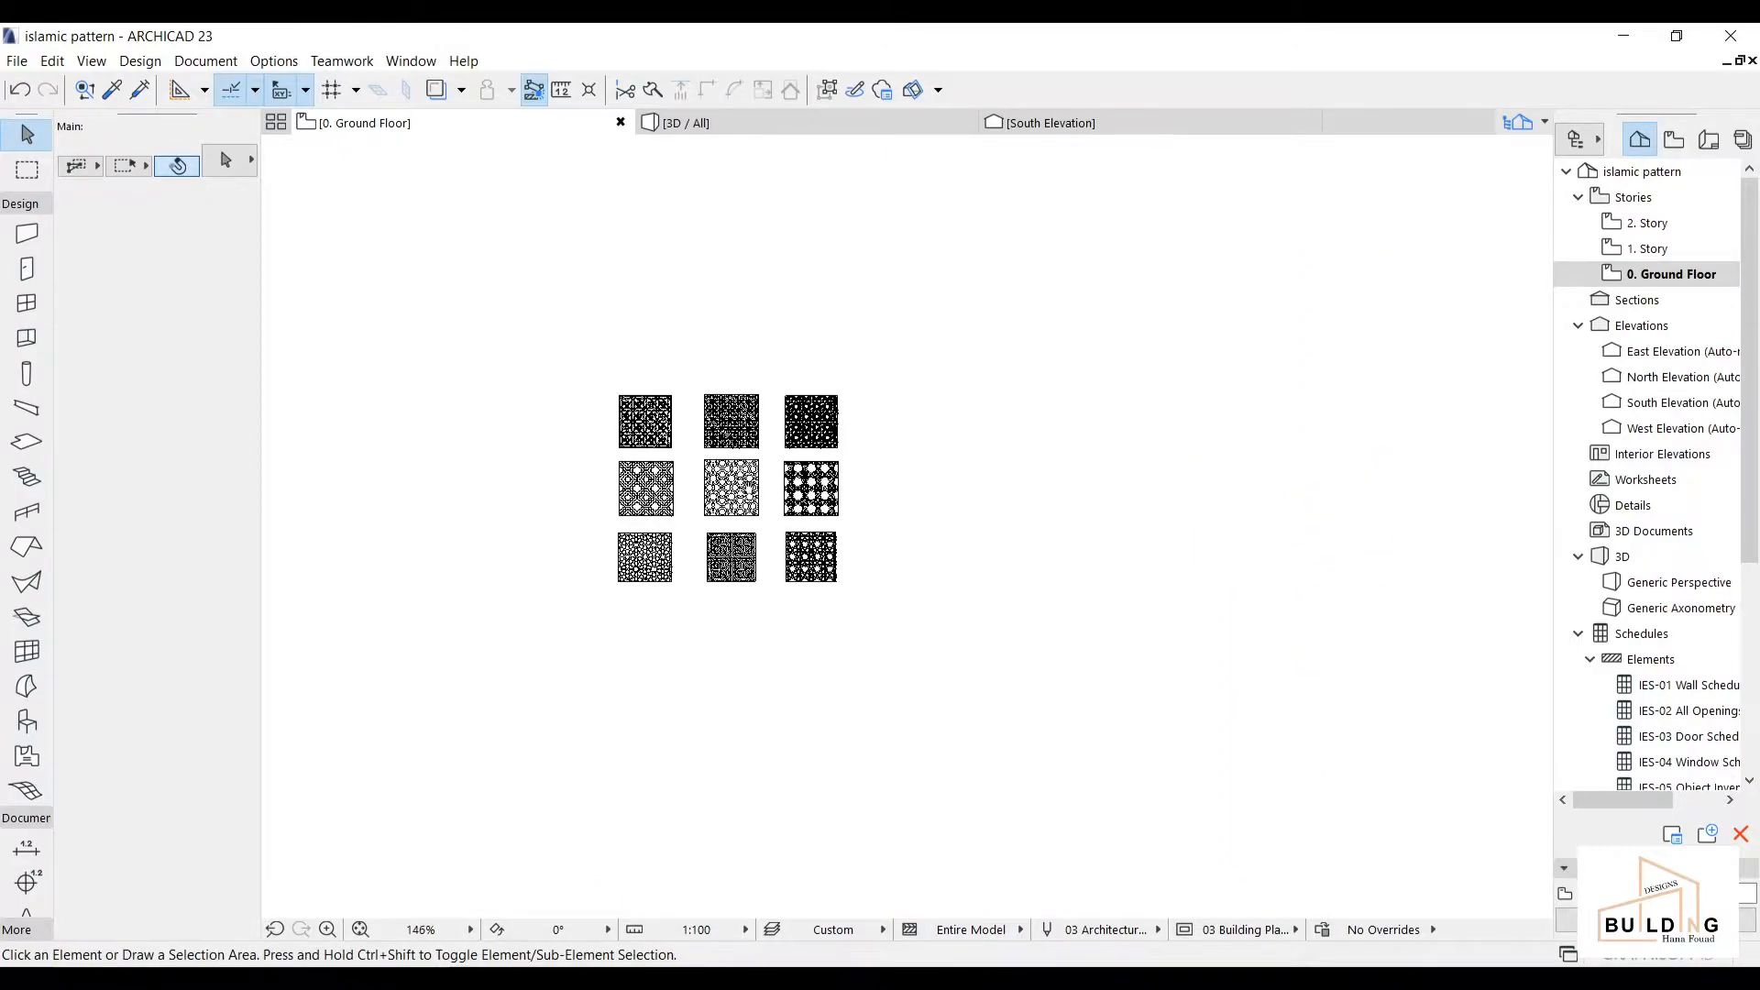
scroll(819, 489, up, 4)
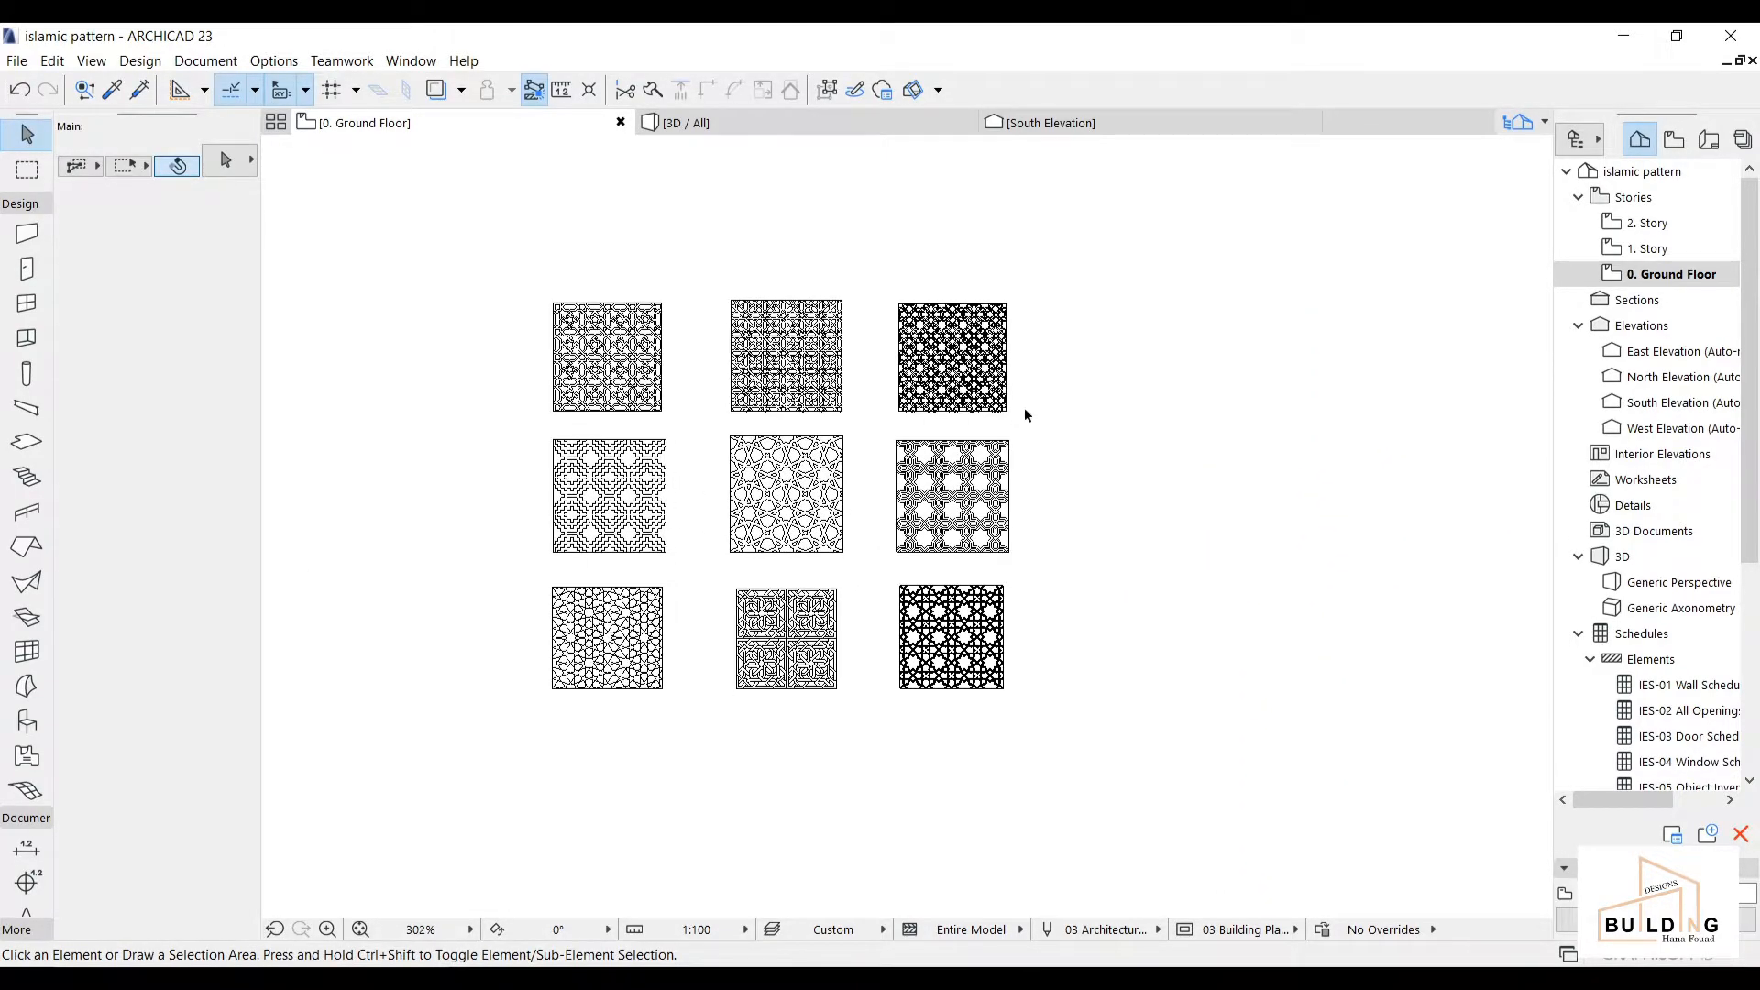
drag(1085, 273, 538, 727)
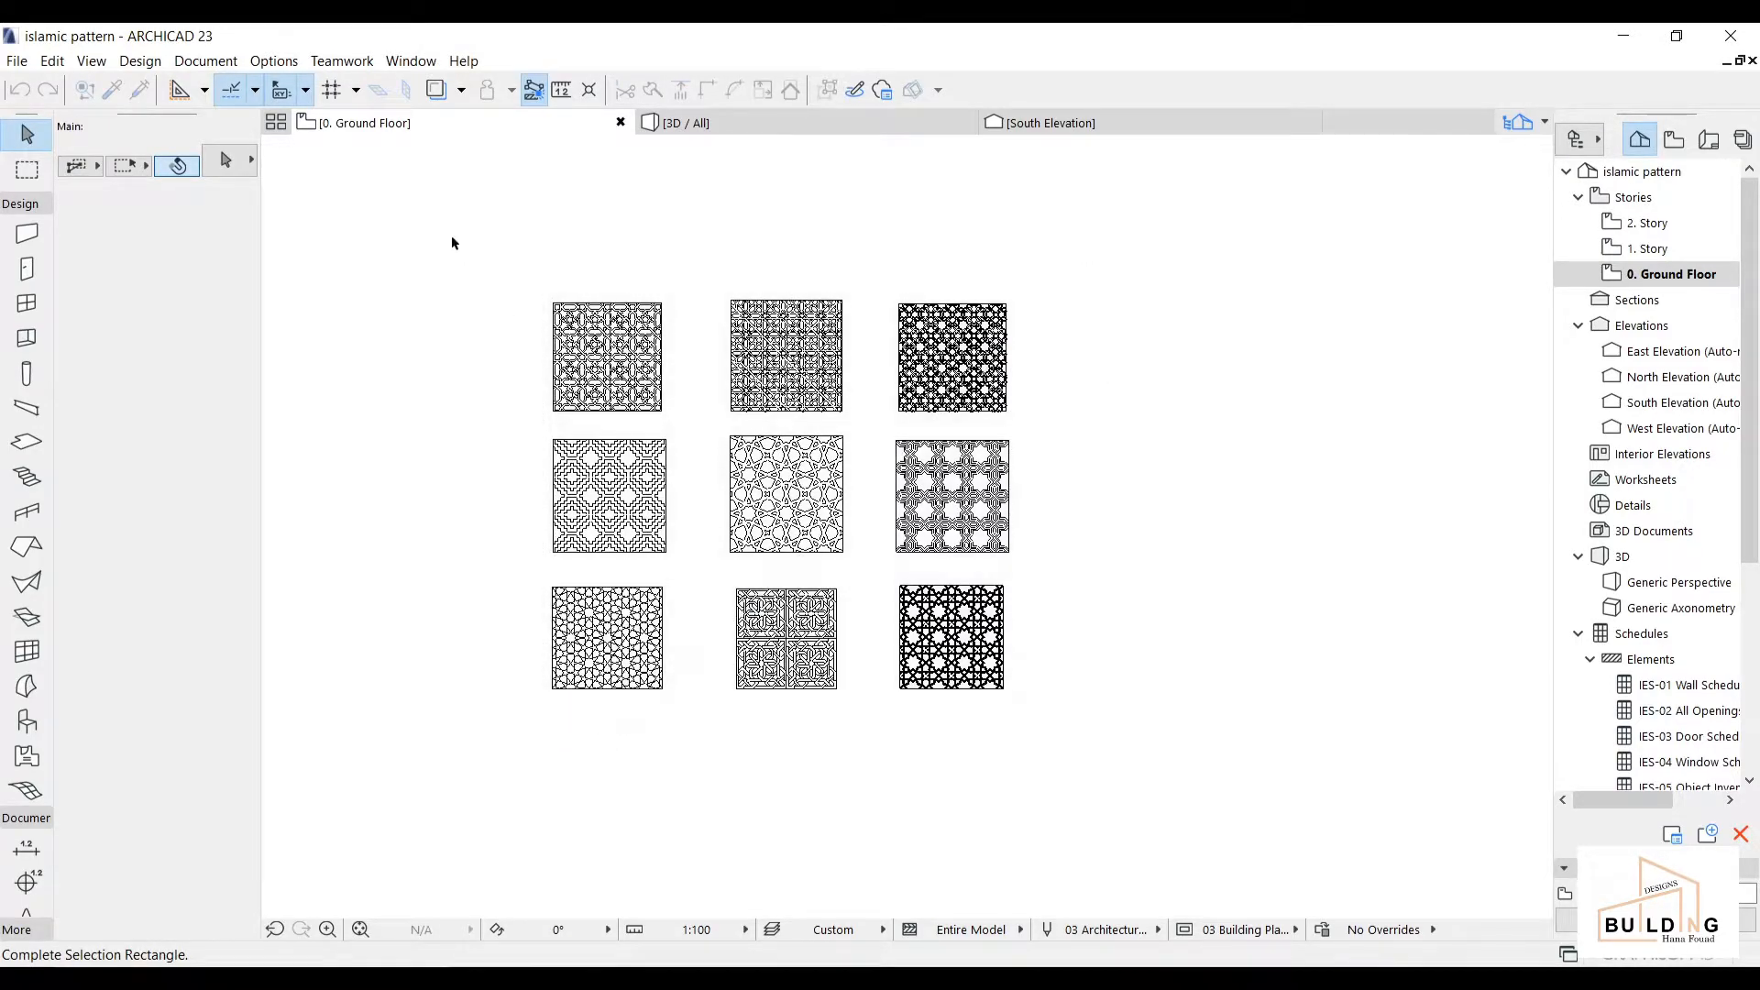
click(51, 61)
mouse_move(147, 375)
click(472, 404)
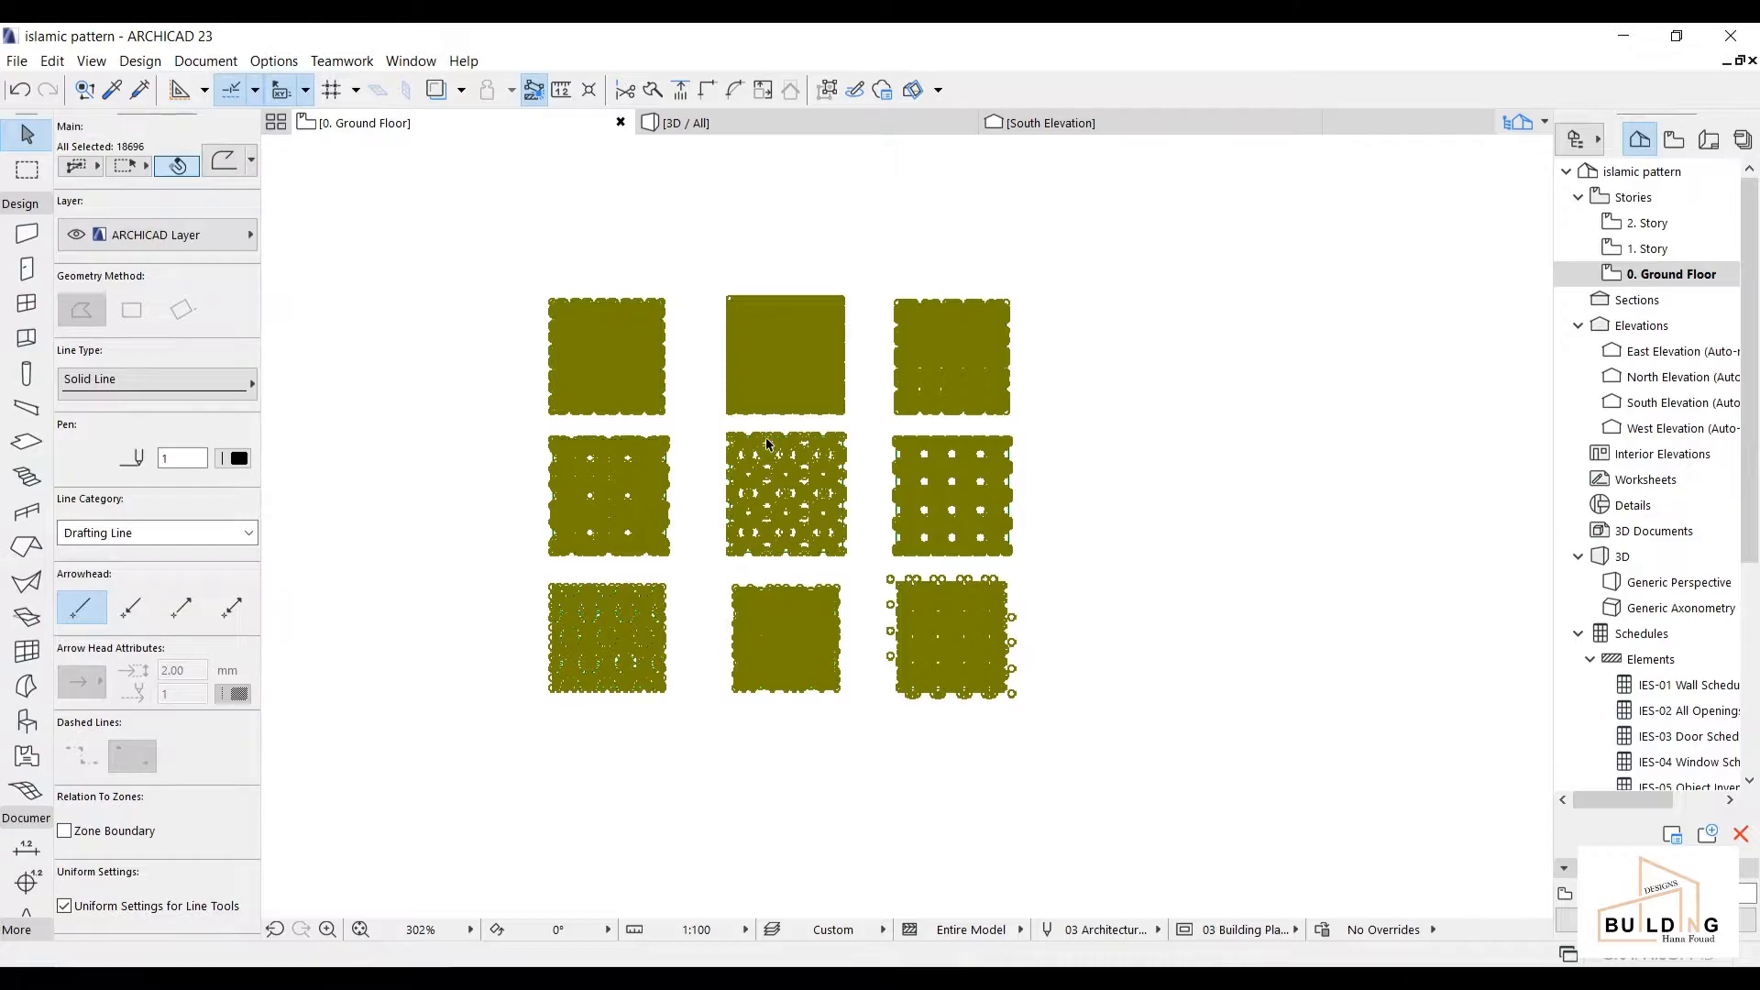
key(Escape)
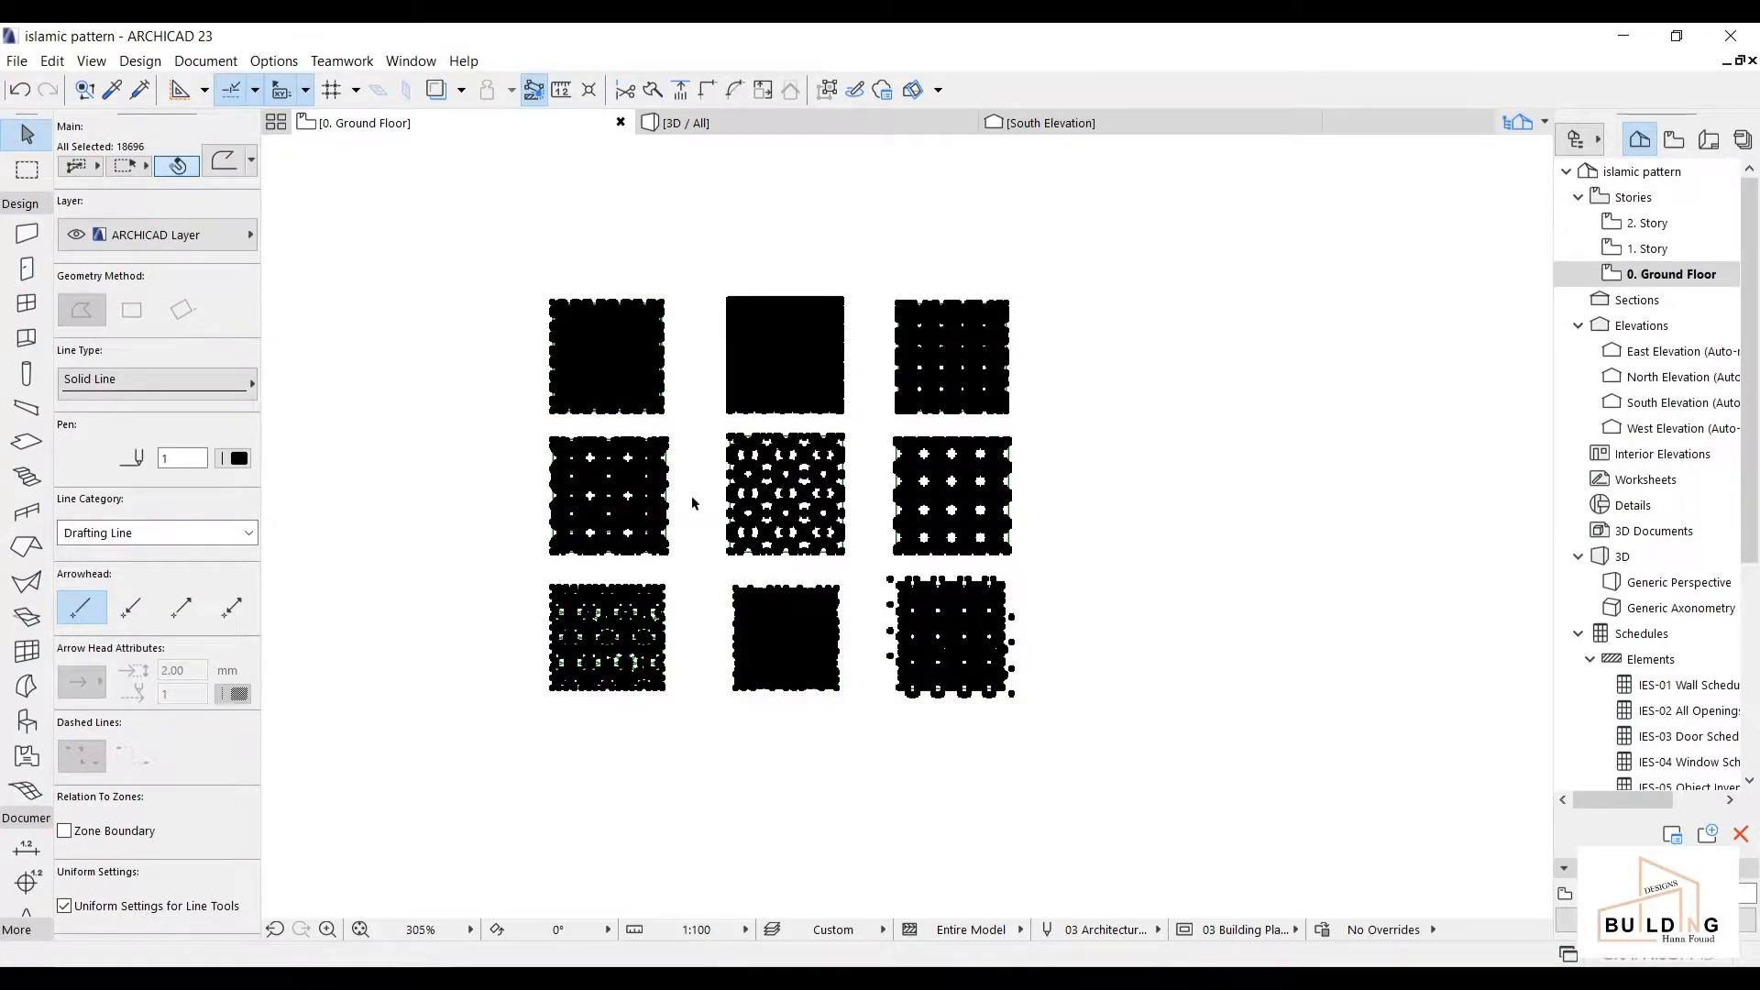
scroll(692, 503, up, 4)
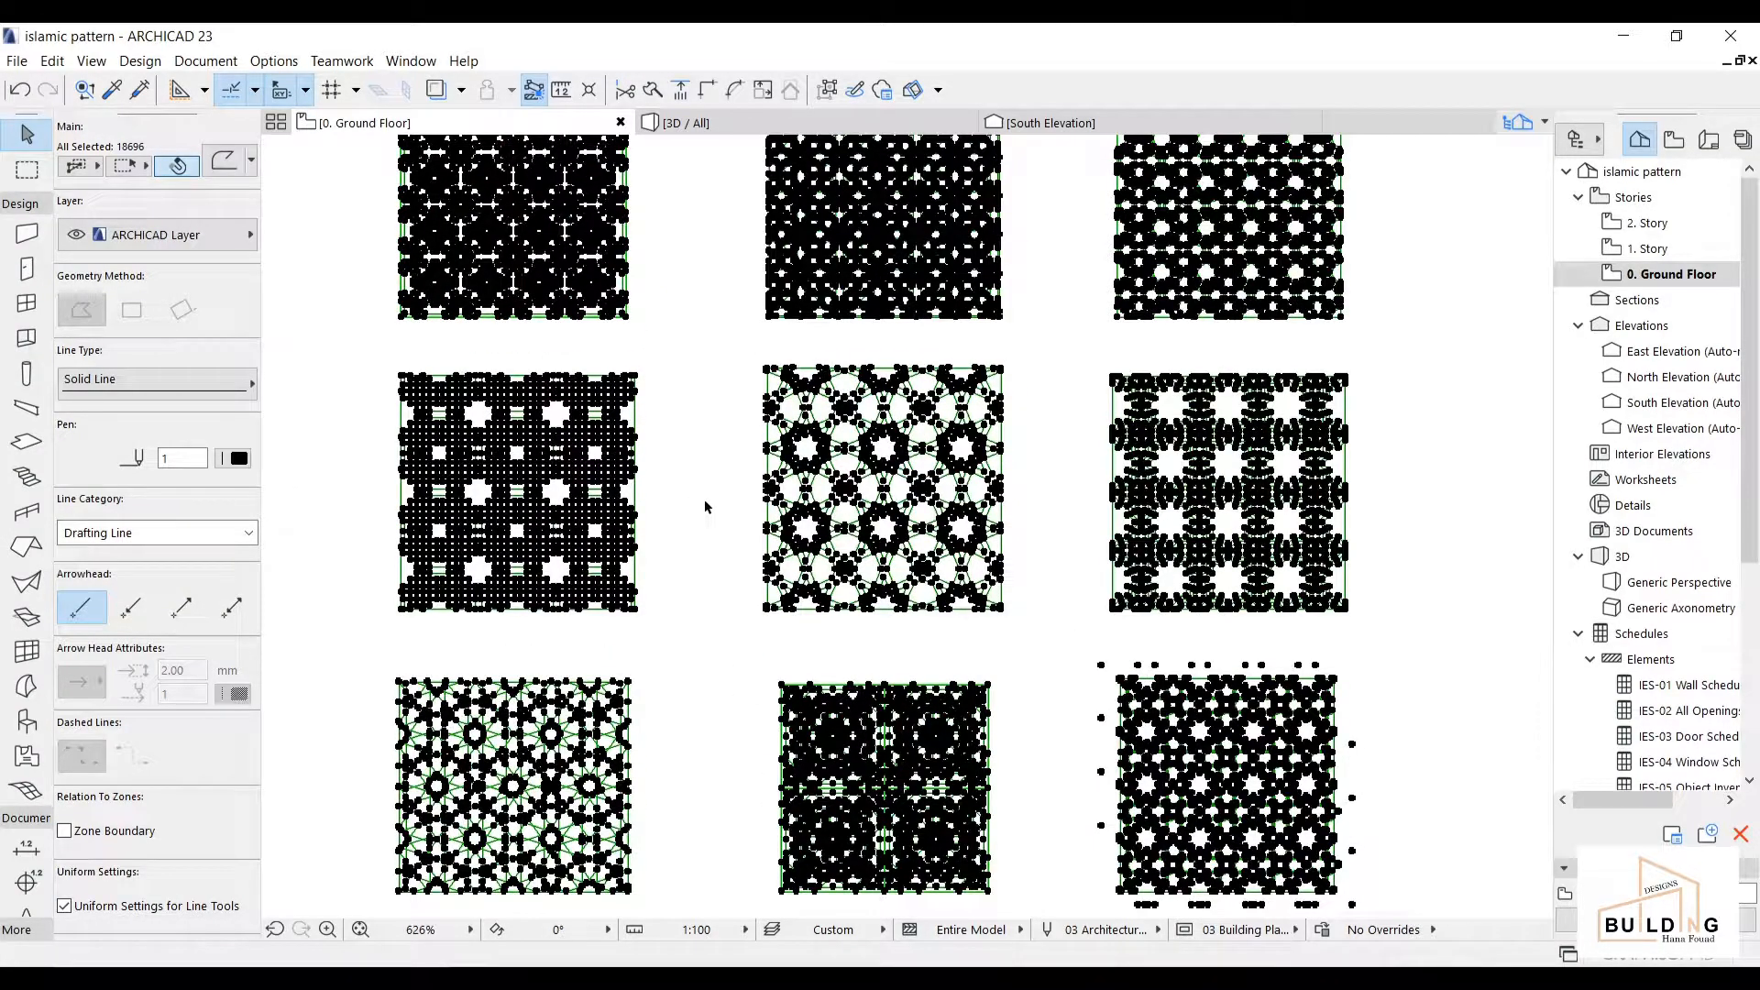
key(Escape)
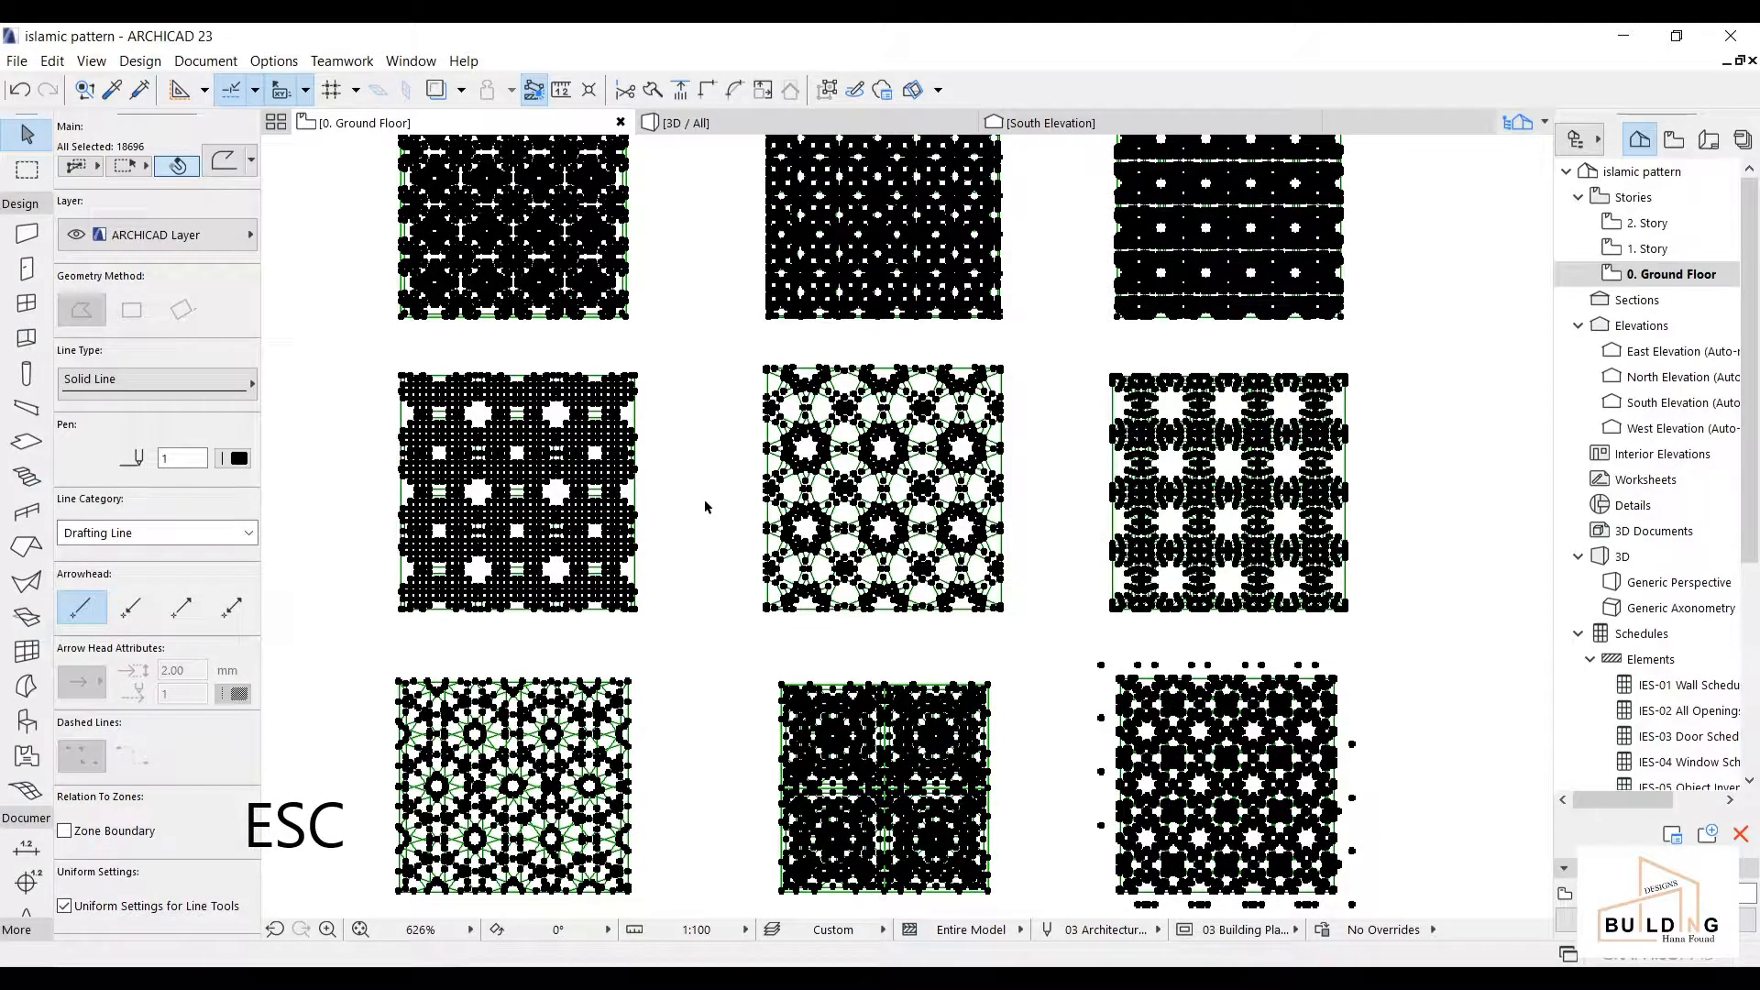
scroll(704, 506, down, 2)
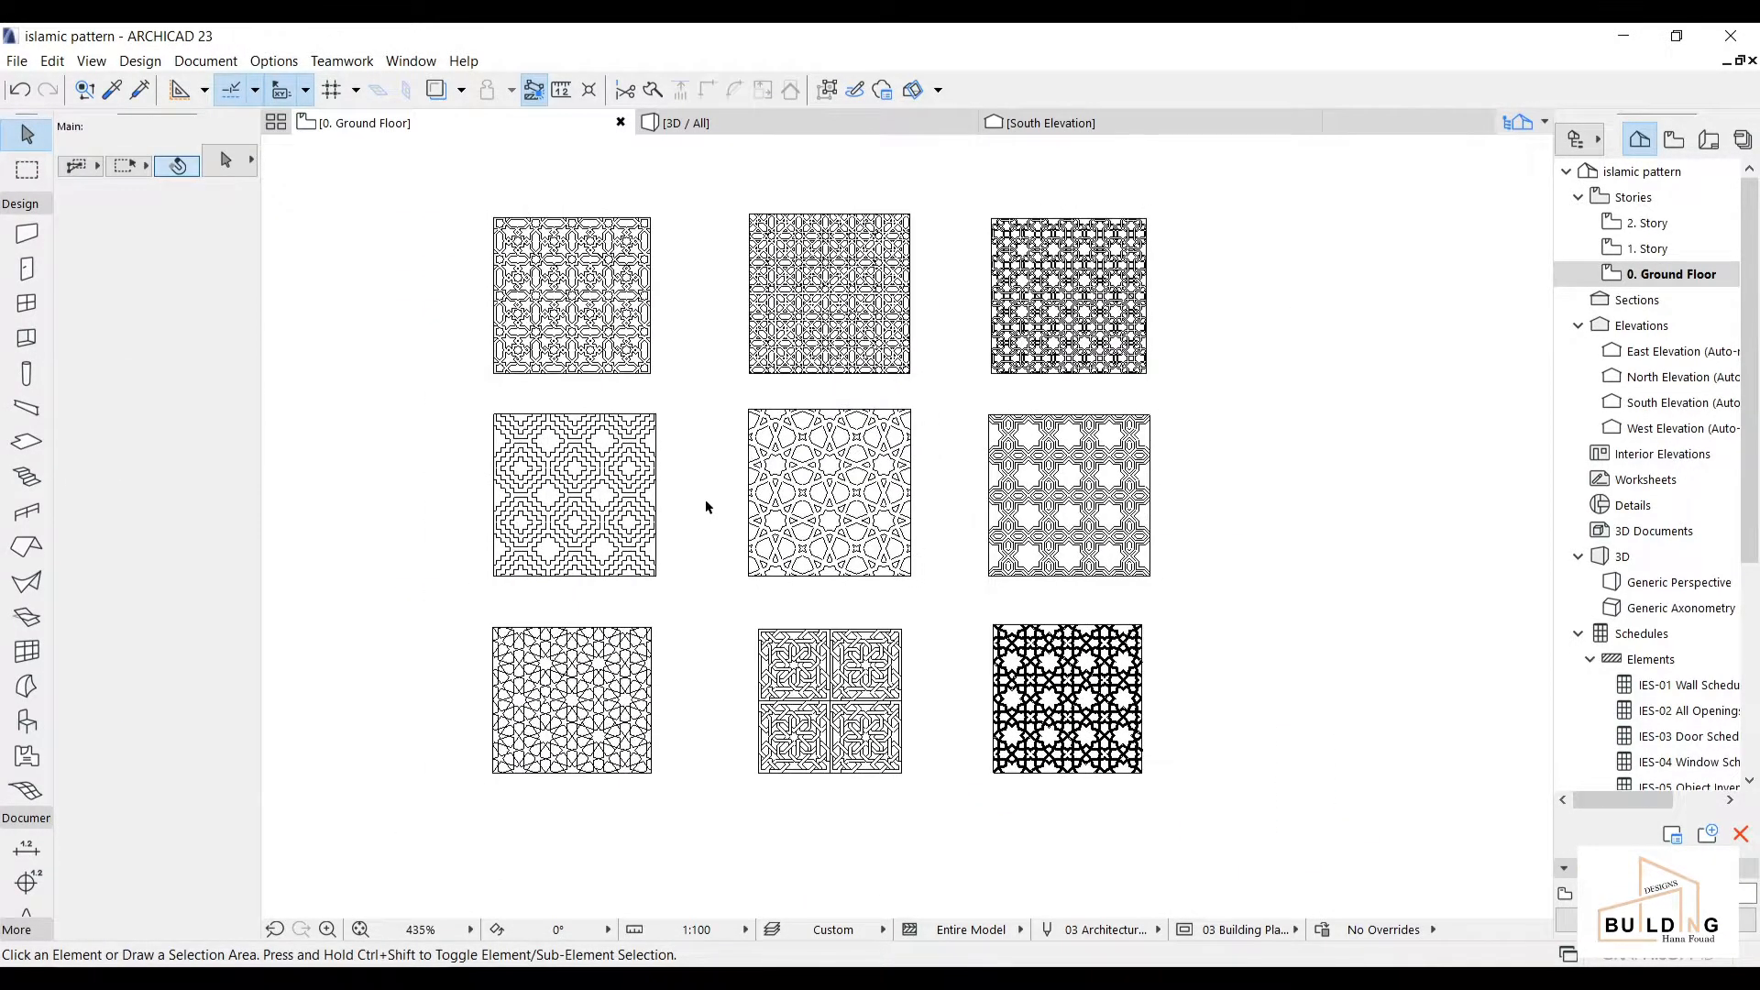
- Try to exclude the outer border lines from the selection of the four-panel pattern in the middle of the lower row
middle_drag(706, 507, 573, 346)
scroll(664, 580, up, 6)
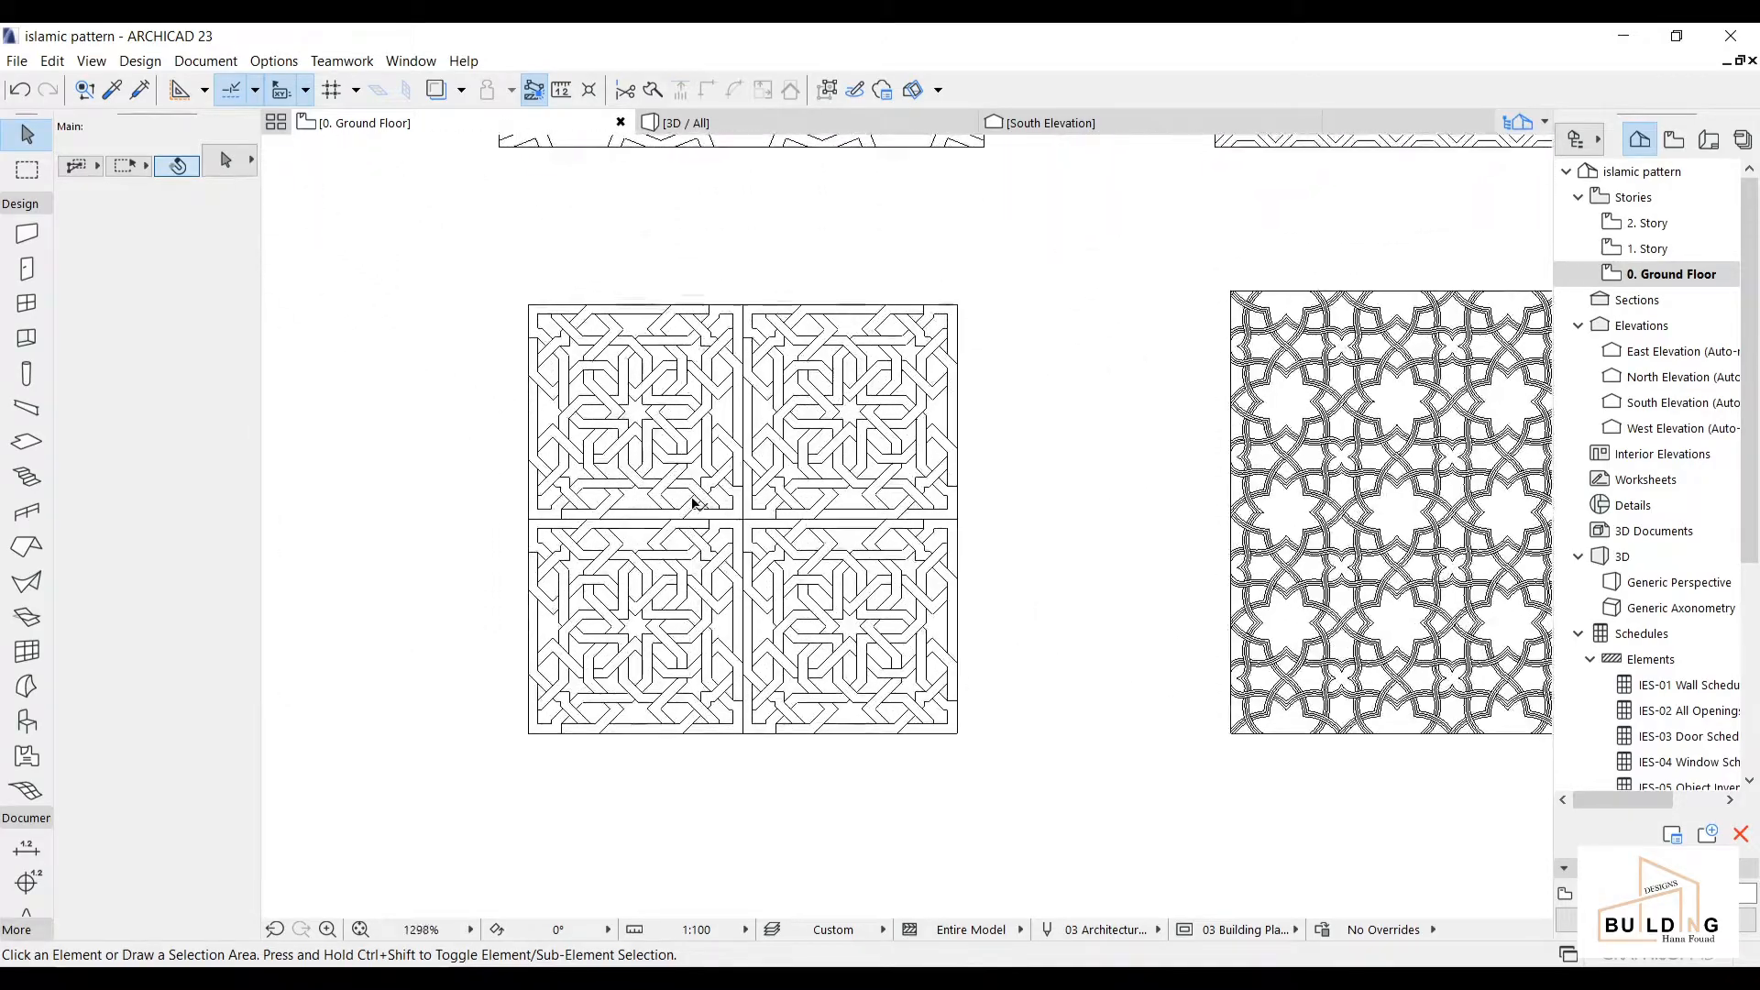
scroll(954, 312, up, 2)
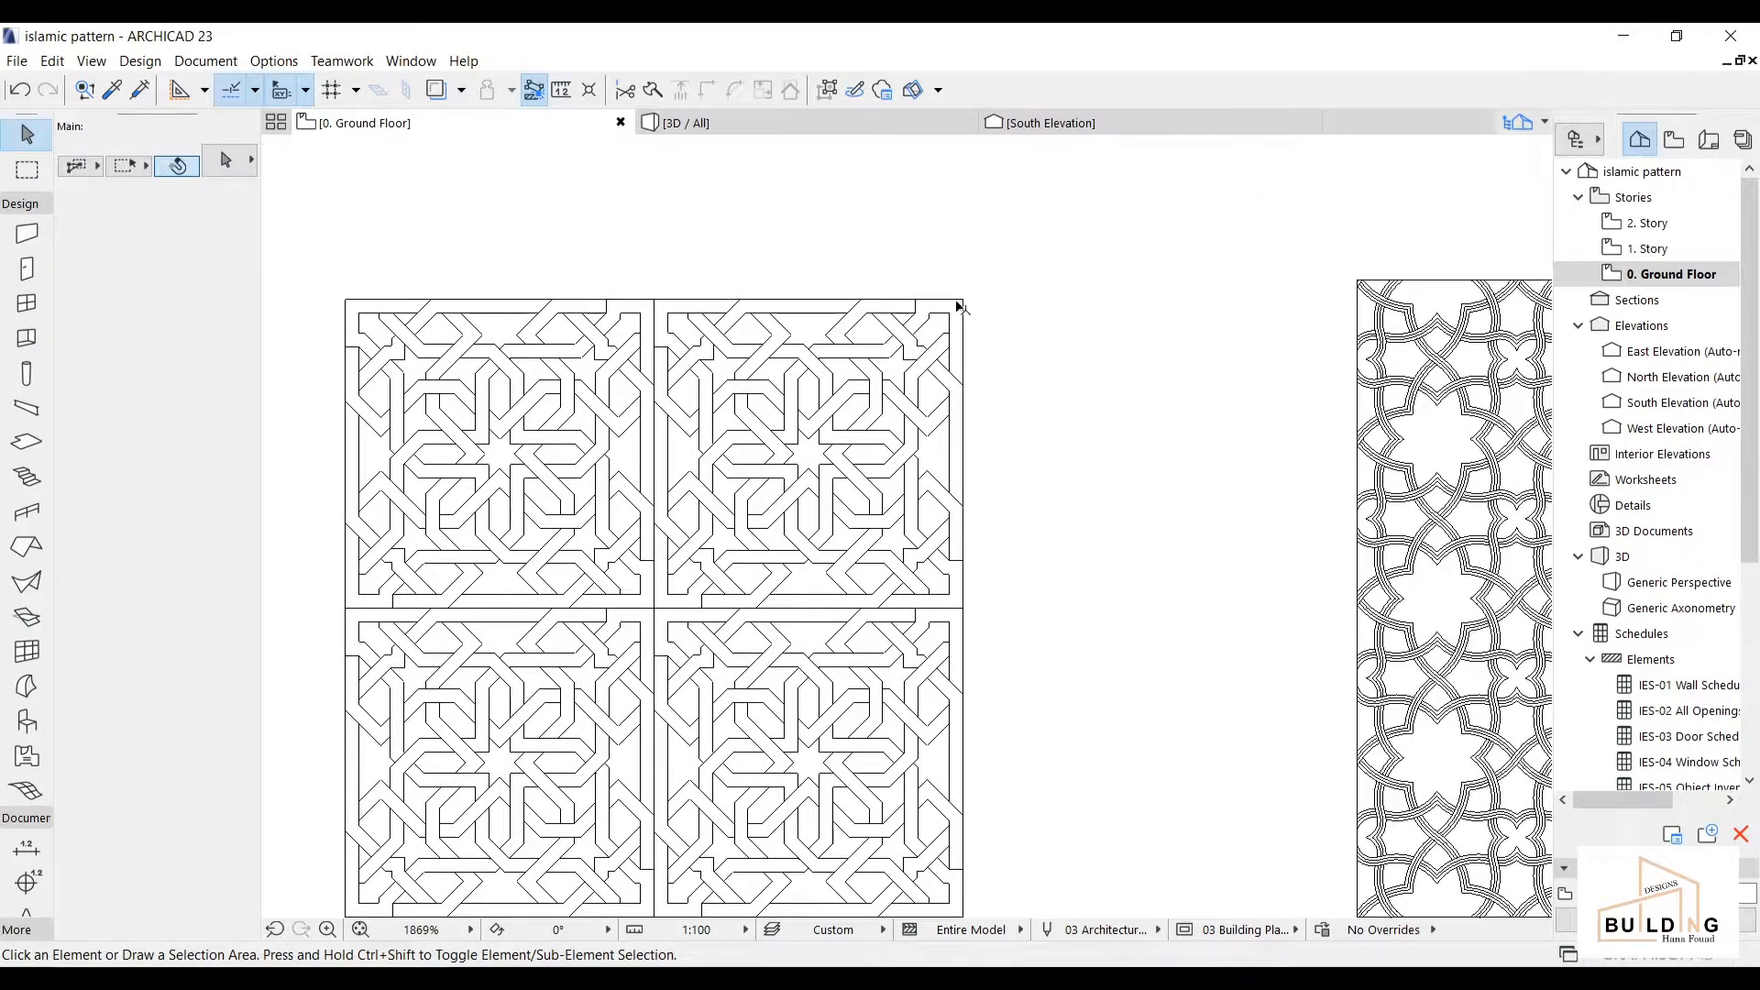
scroll(959, 371, down, 1)
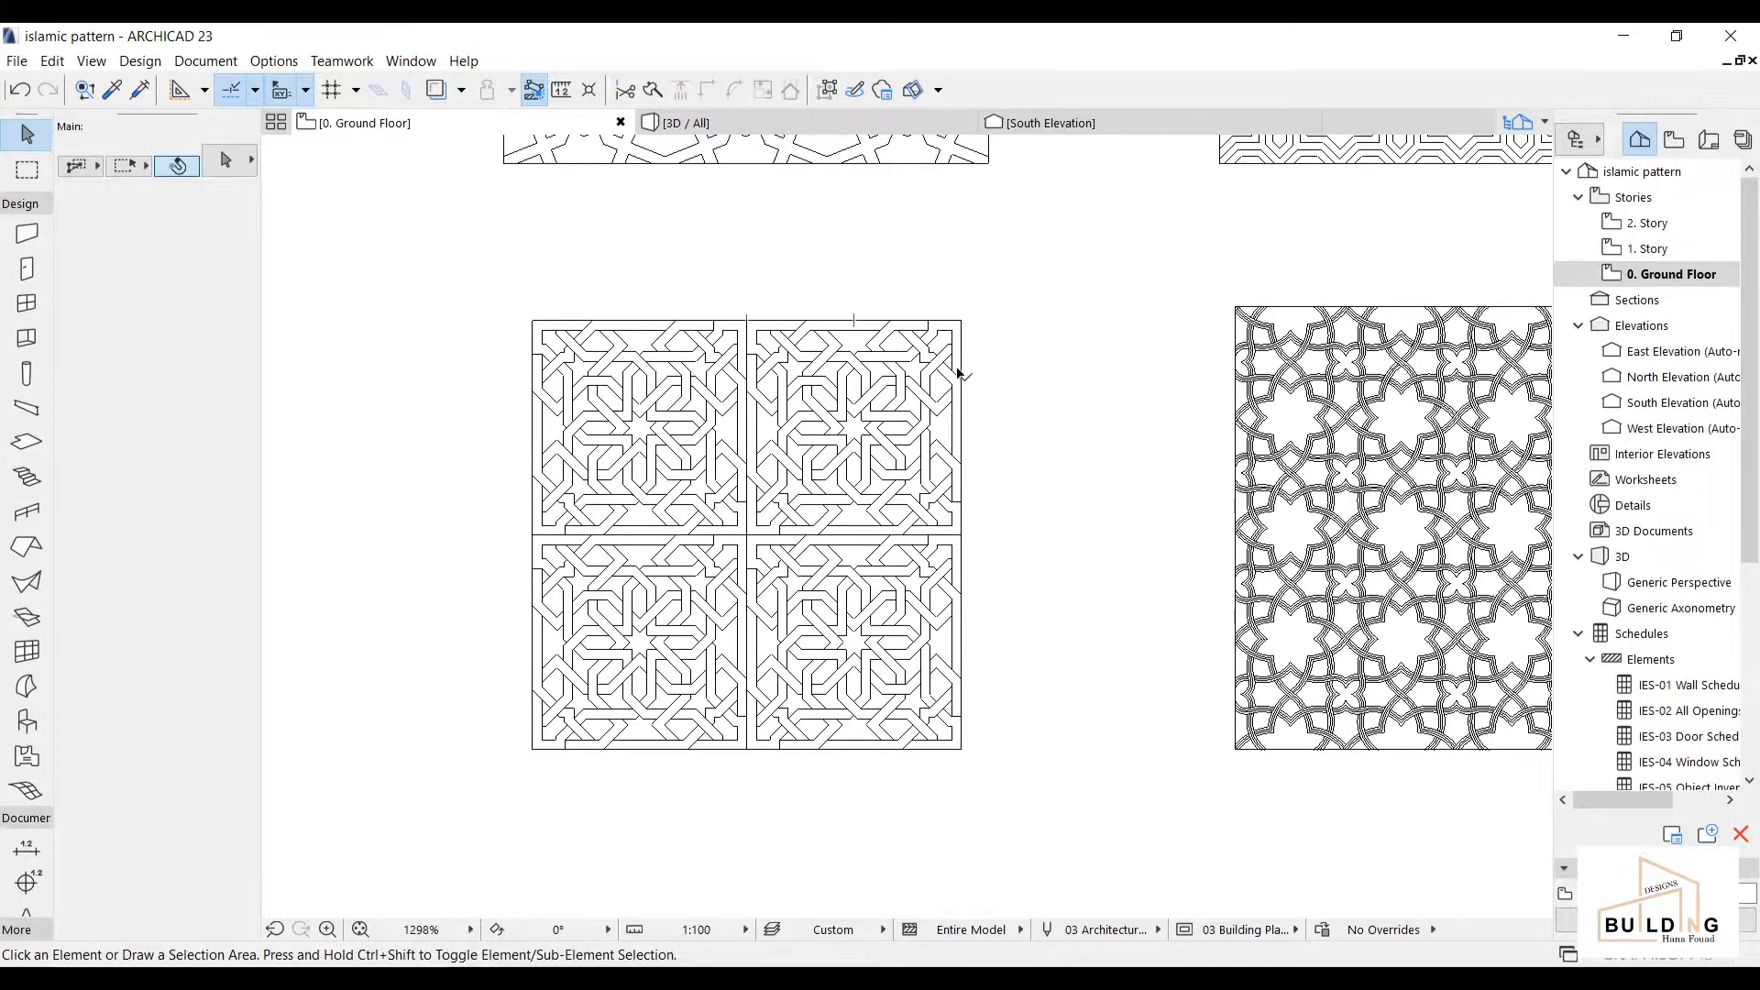
drag(1009, 273, 471, 769)
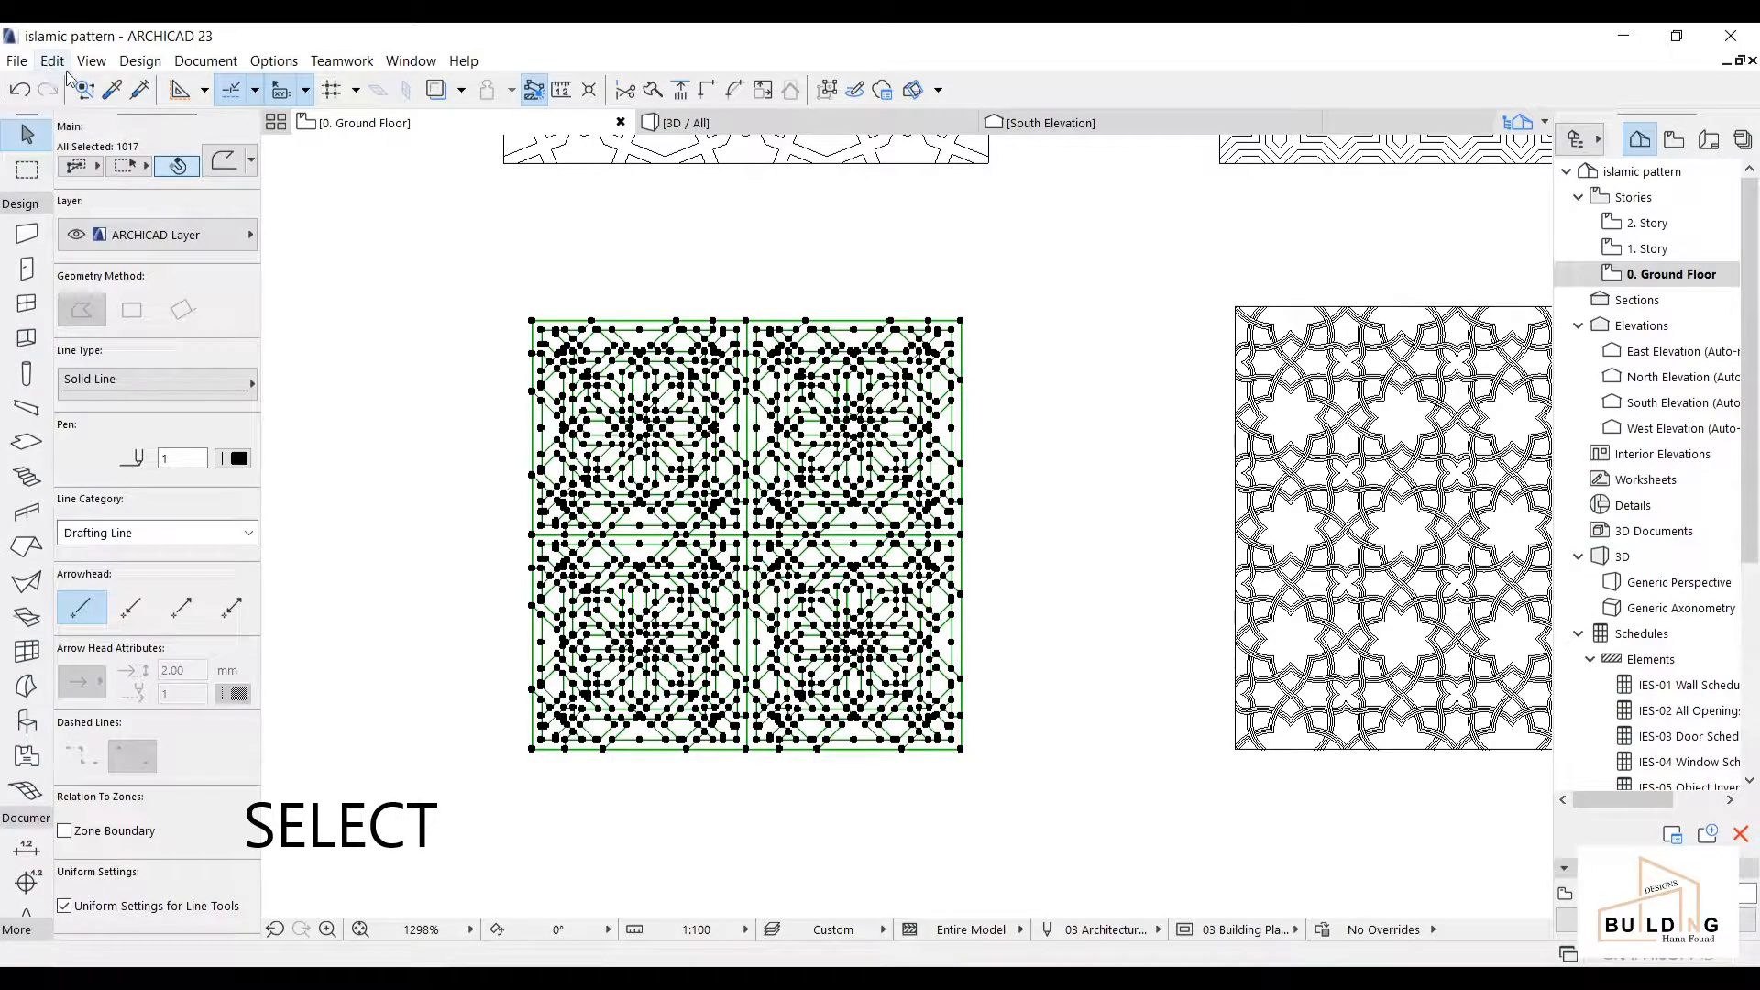
scroll(592, 412, up, 3)
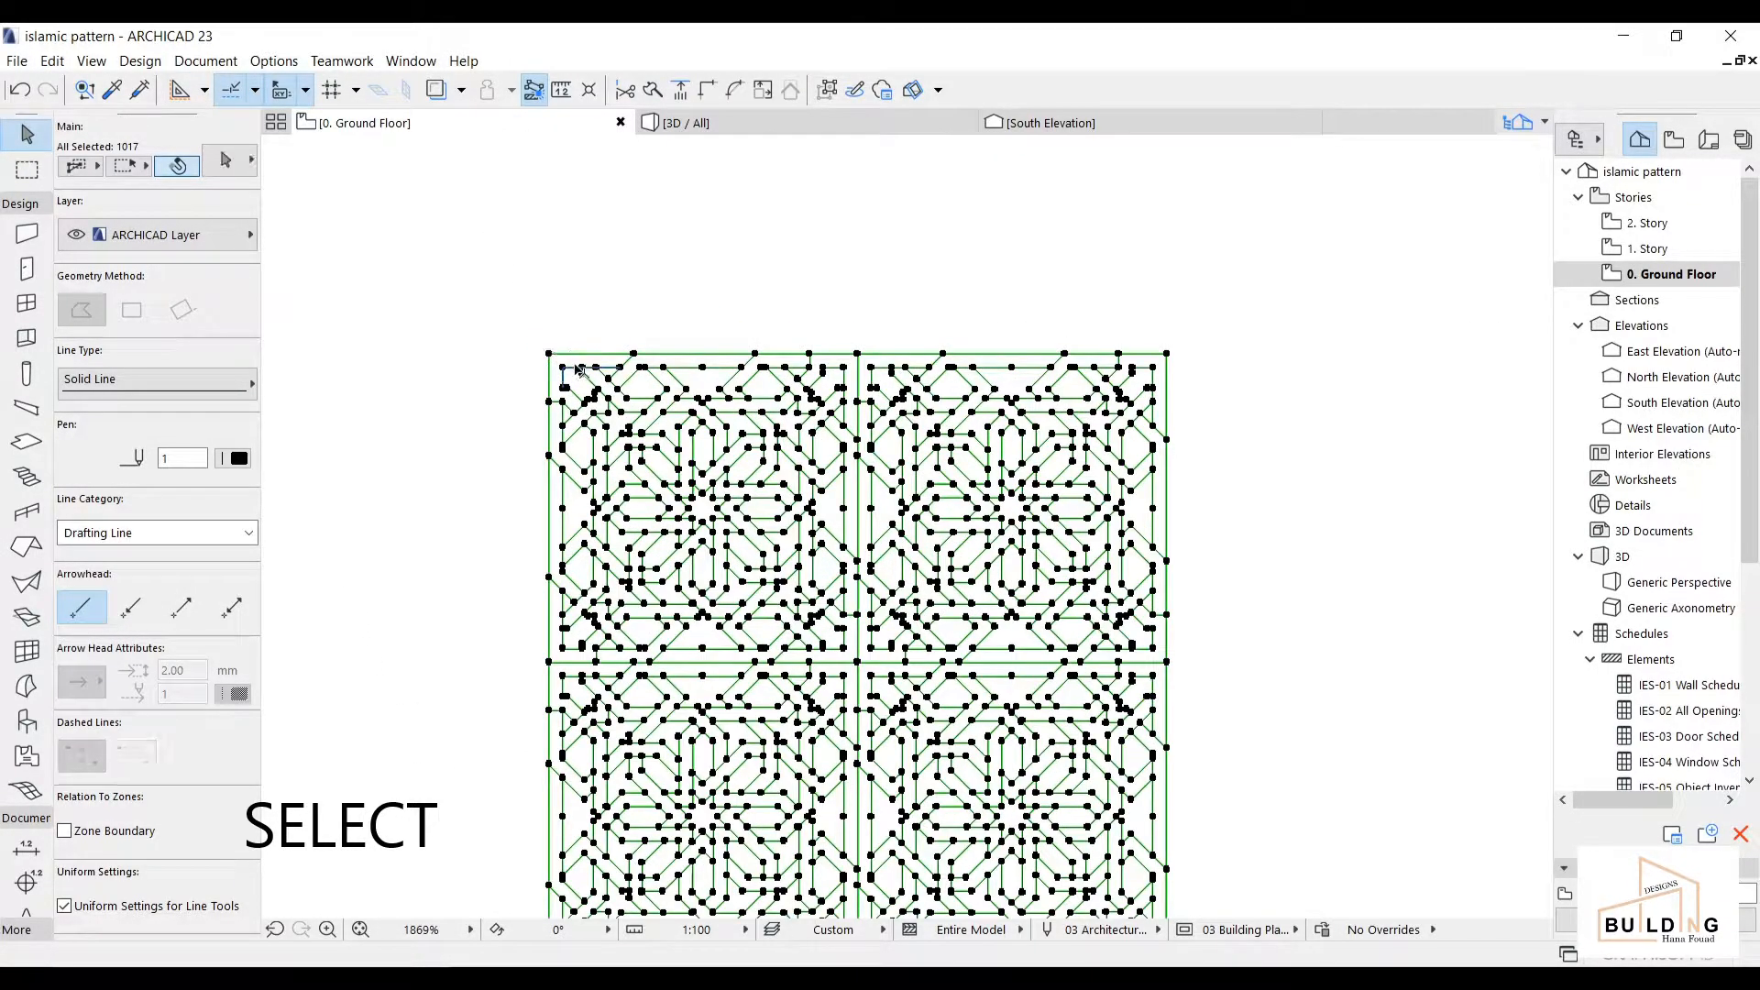
shift+click(578, 368)
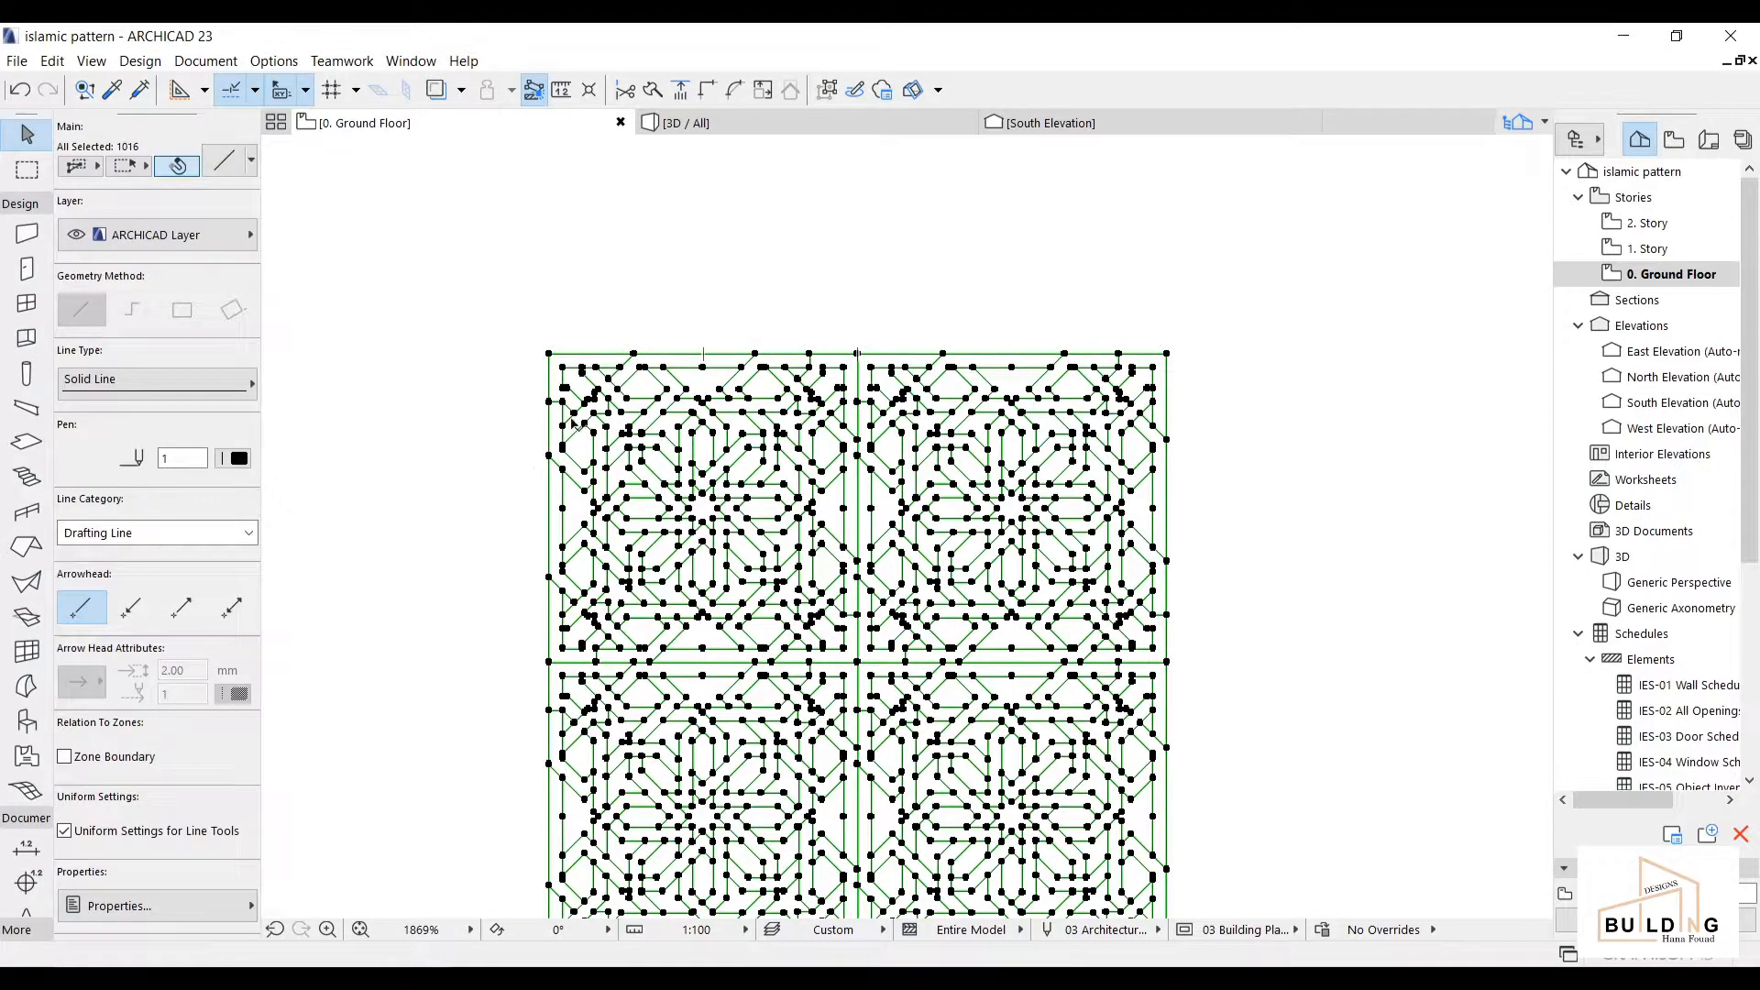
shift+click(534, 432)
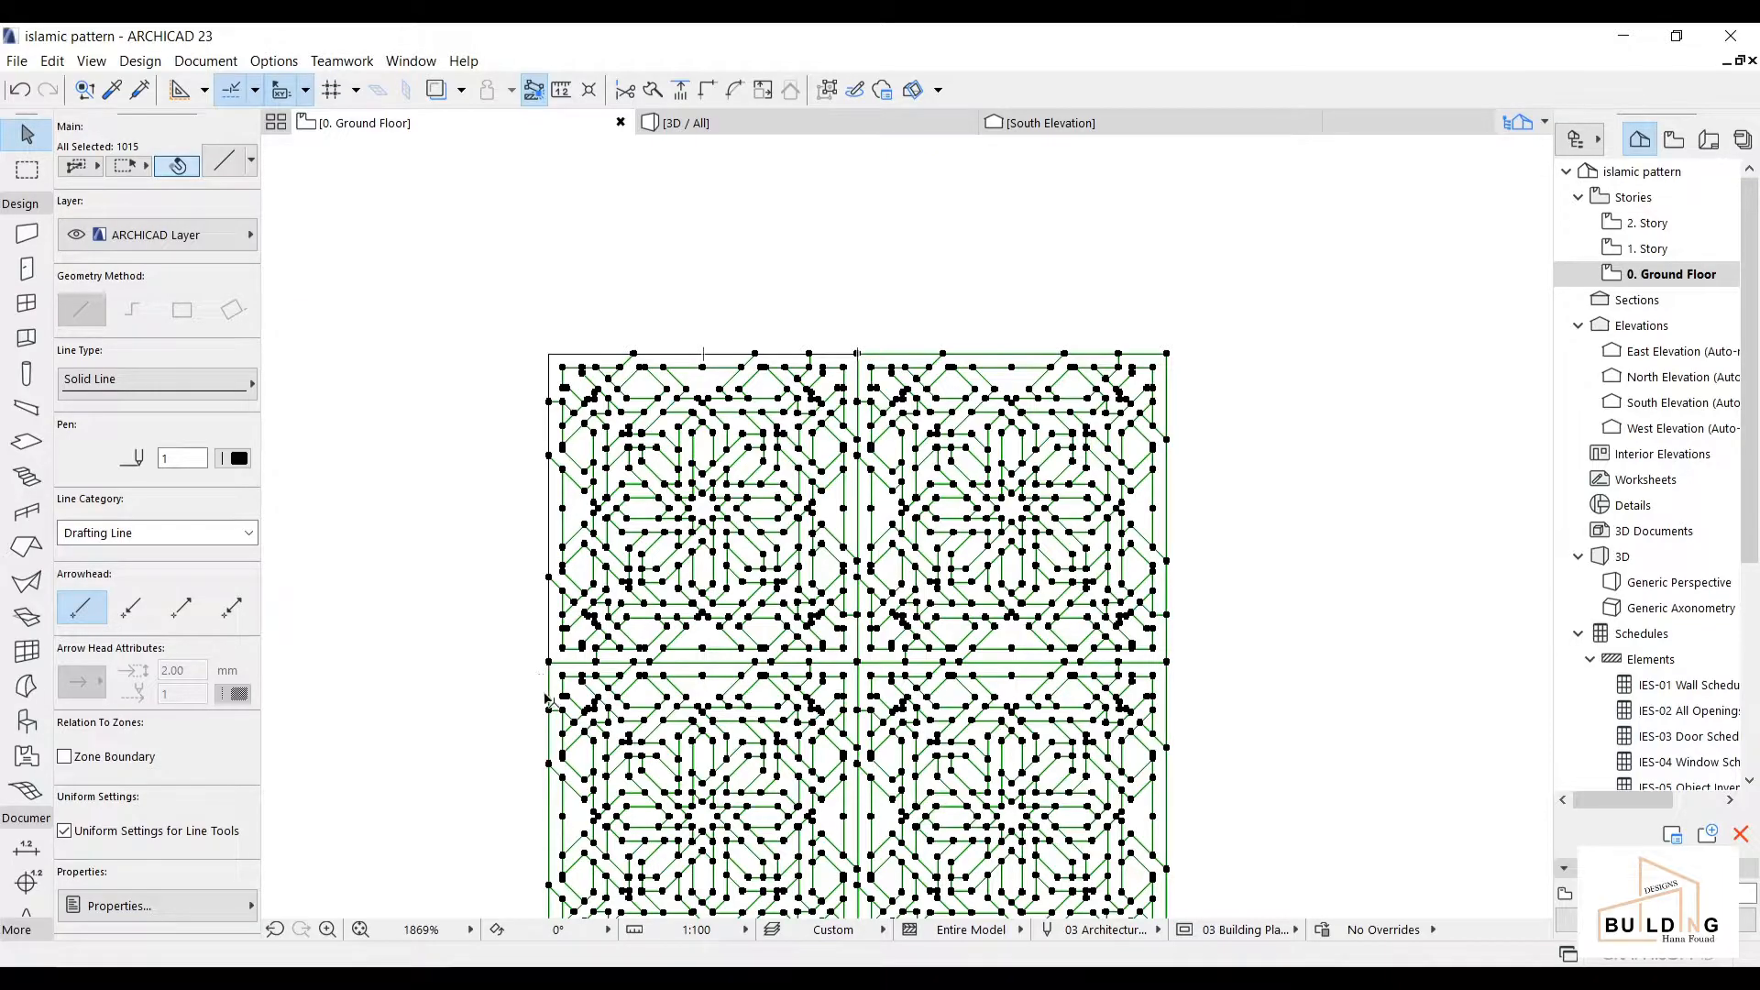
scroll(546, 702, down, 3)
middle_drag(532, 561, 528, 579)
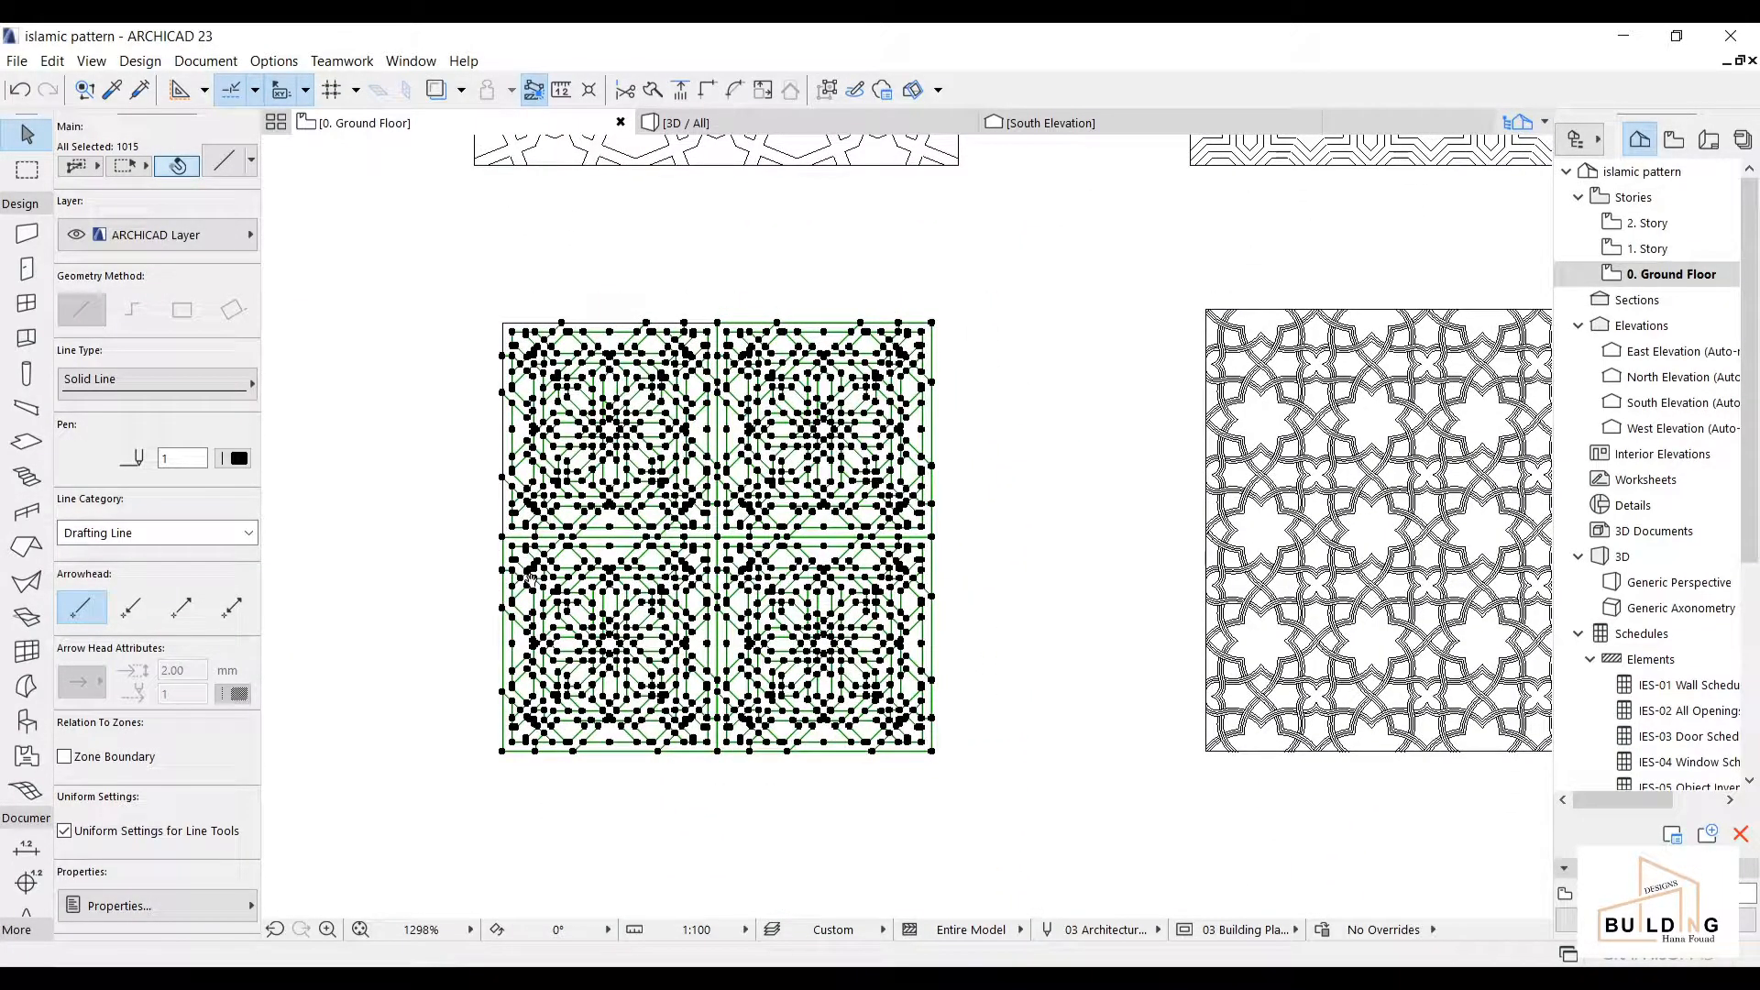
scroll(541, 325, up, 3)
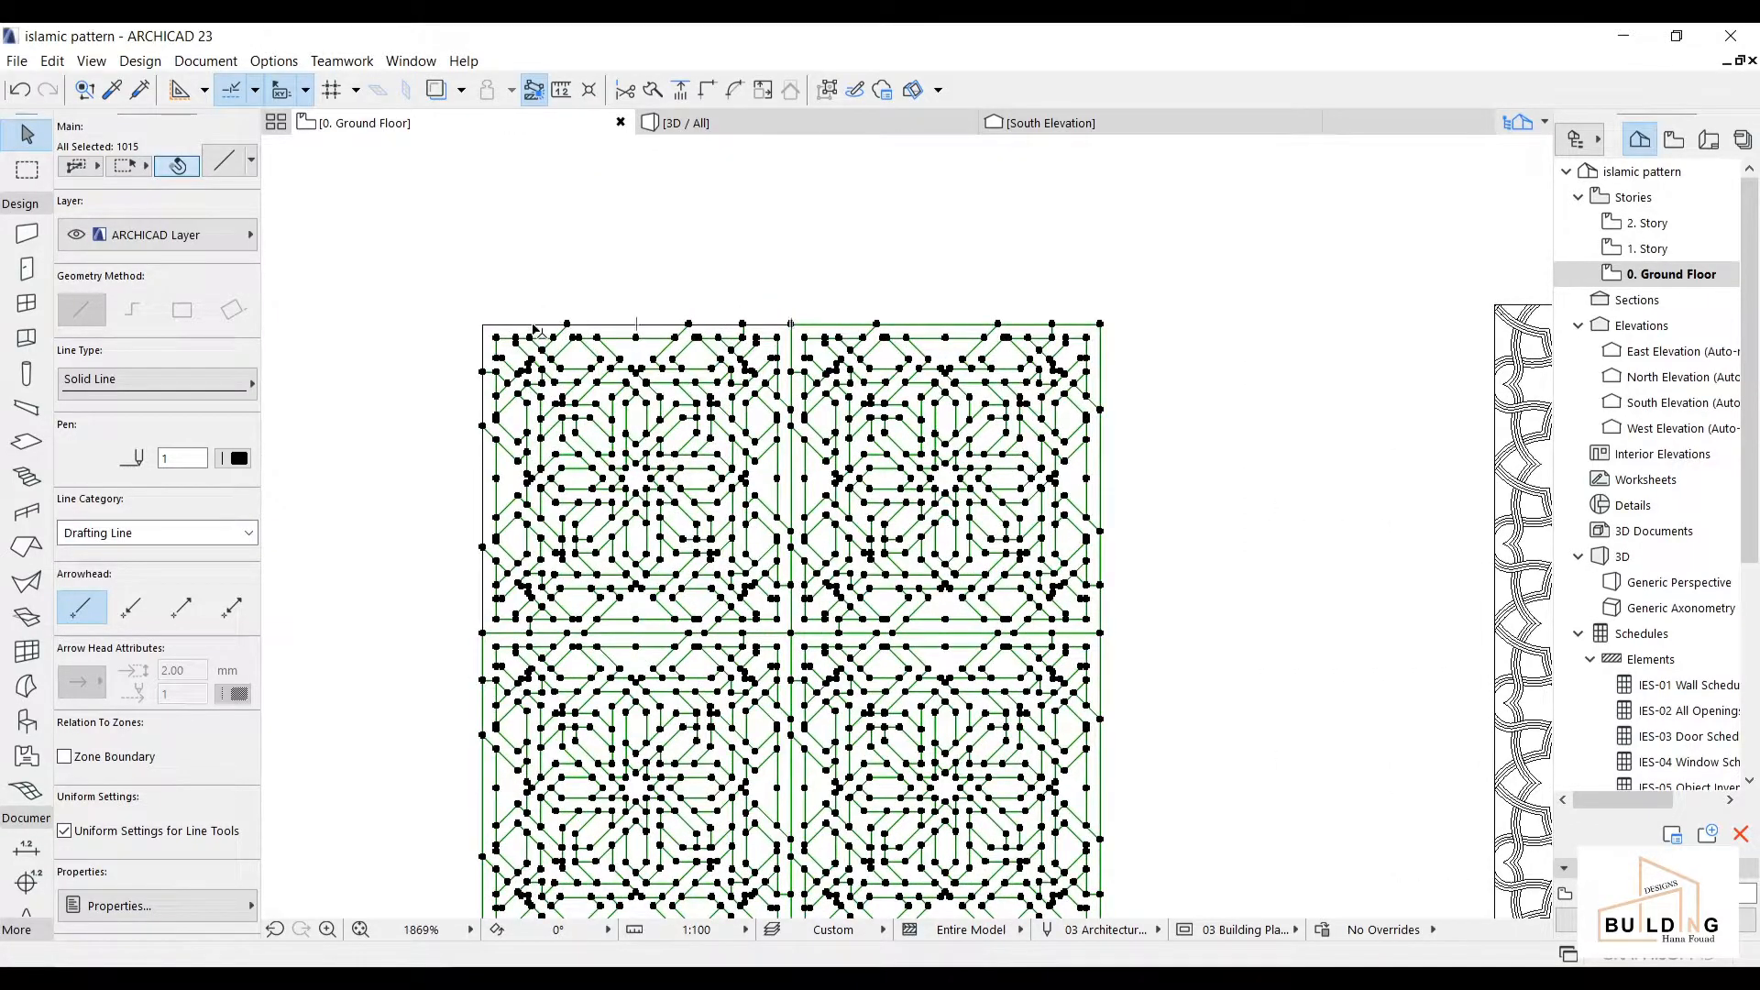
click(534, 328)
scroll(1103, 471, down, 3)
middle_drag(1110, 481, 1054, 423)
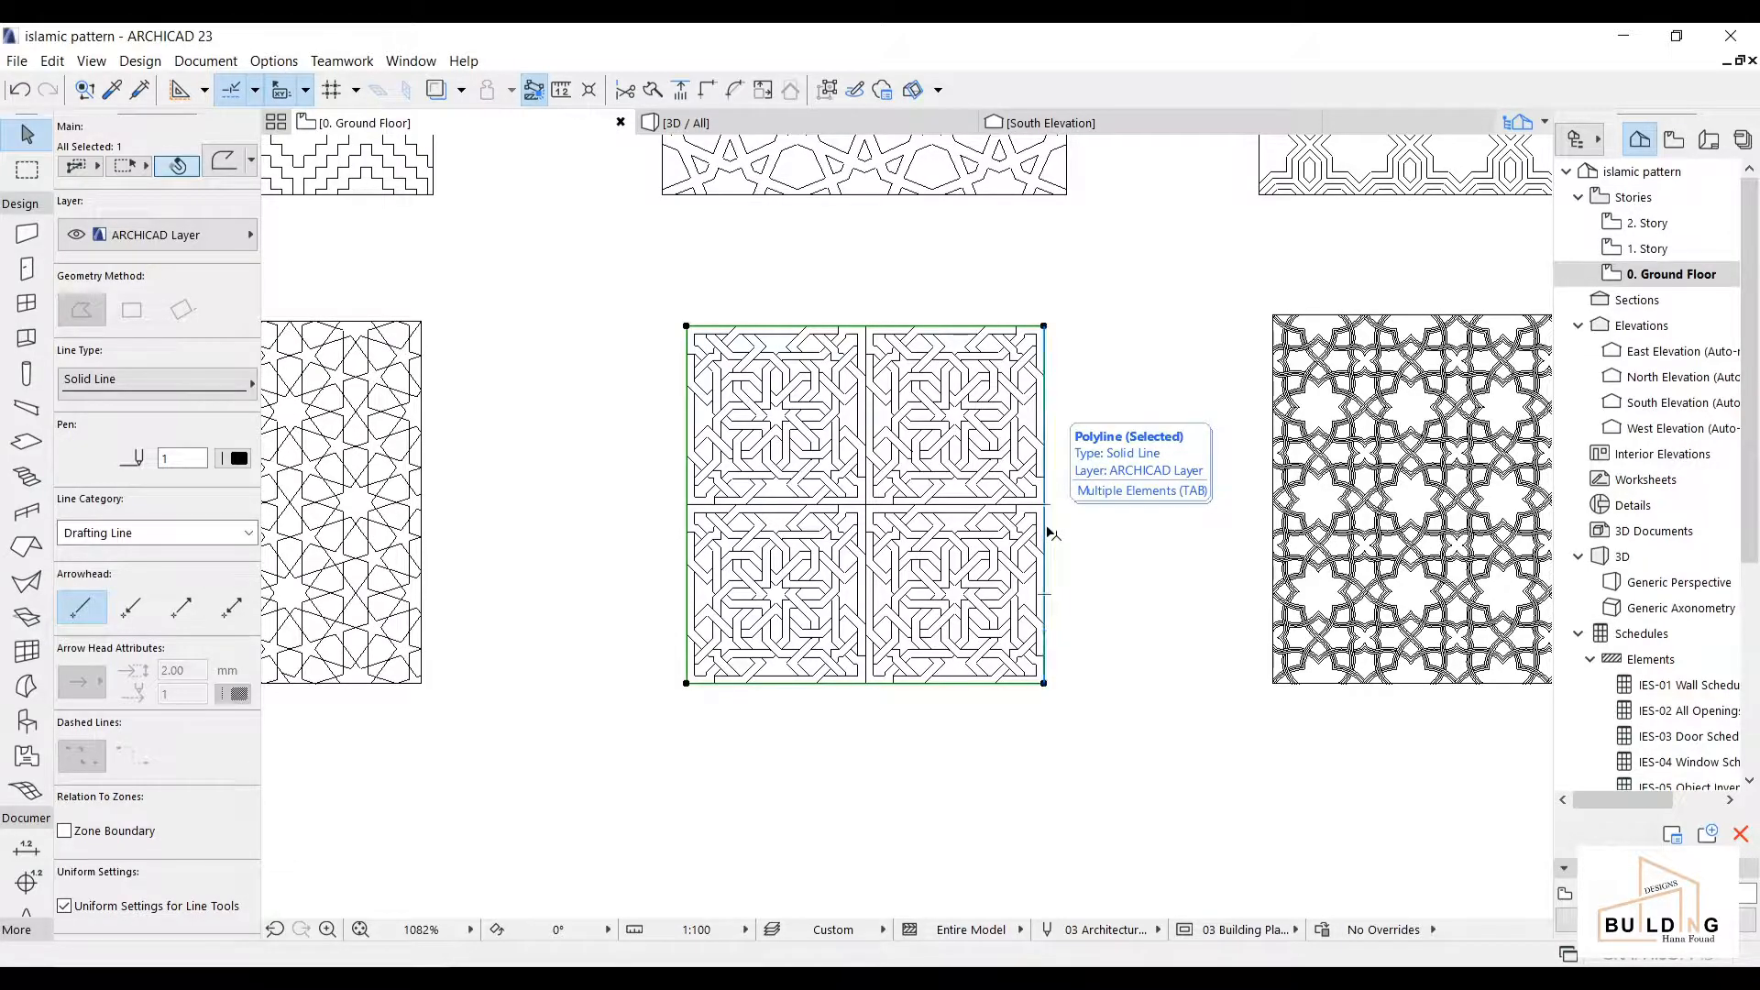
scroll(1075, 511, up, 1)
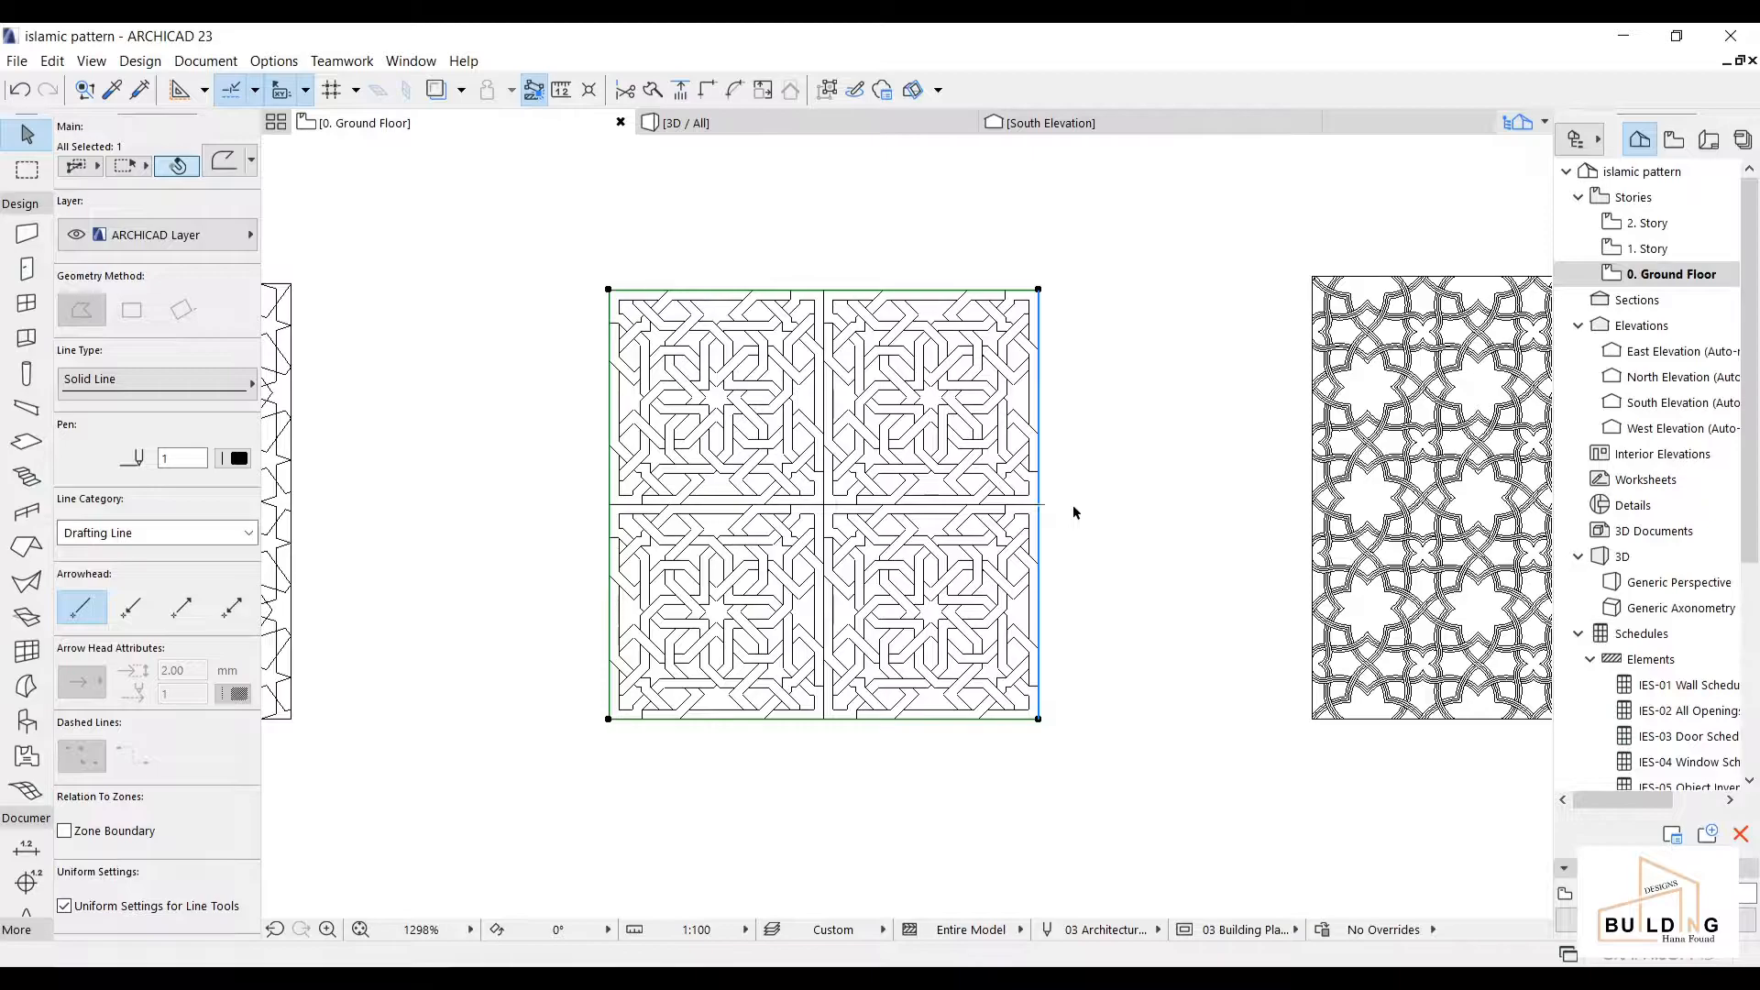
- Unify all lines of the four-panel pattern in the middle of the lower row into polylines and clear the selection
drag(1093, 243, 551, 771)
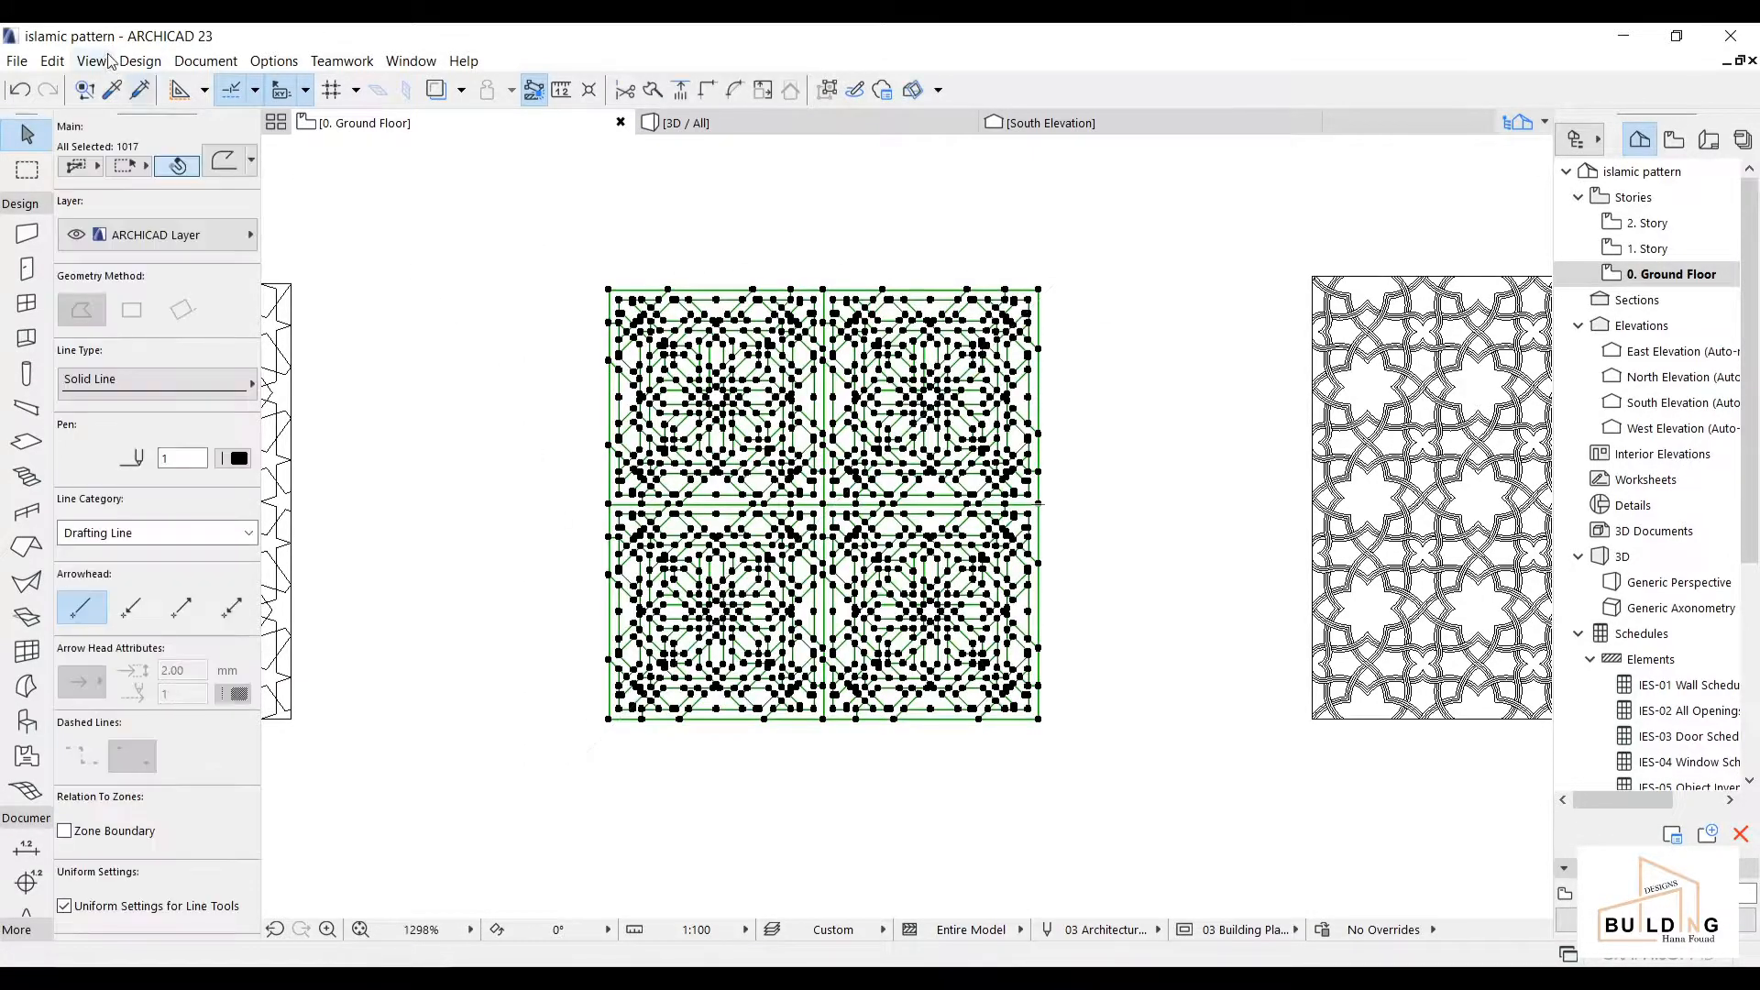
click(52, 61)
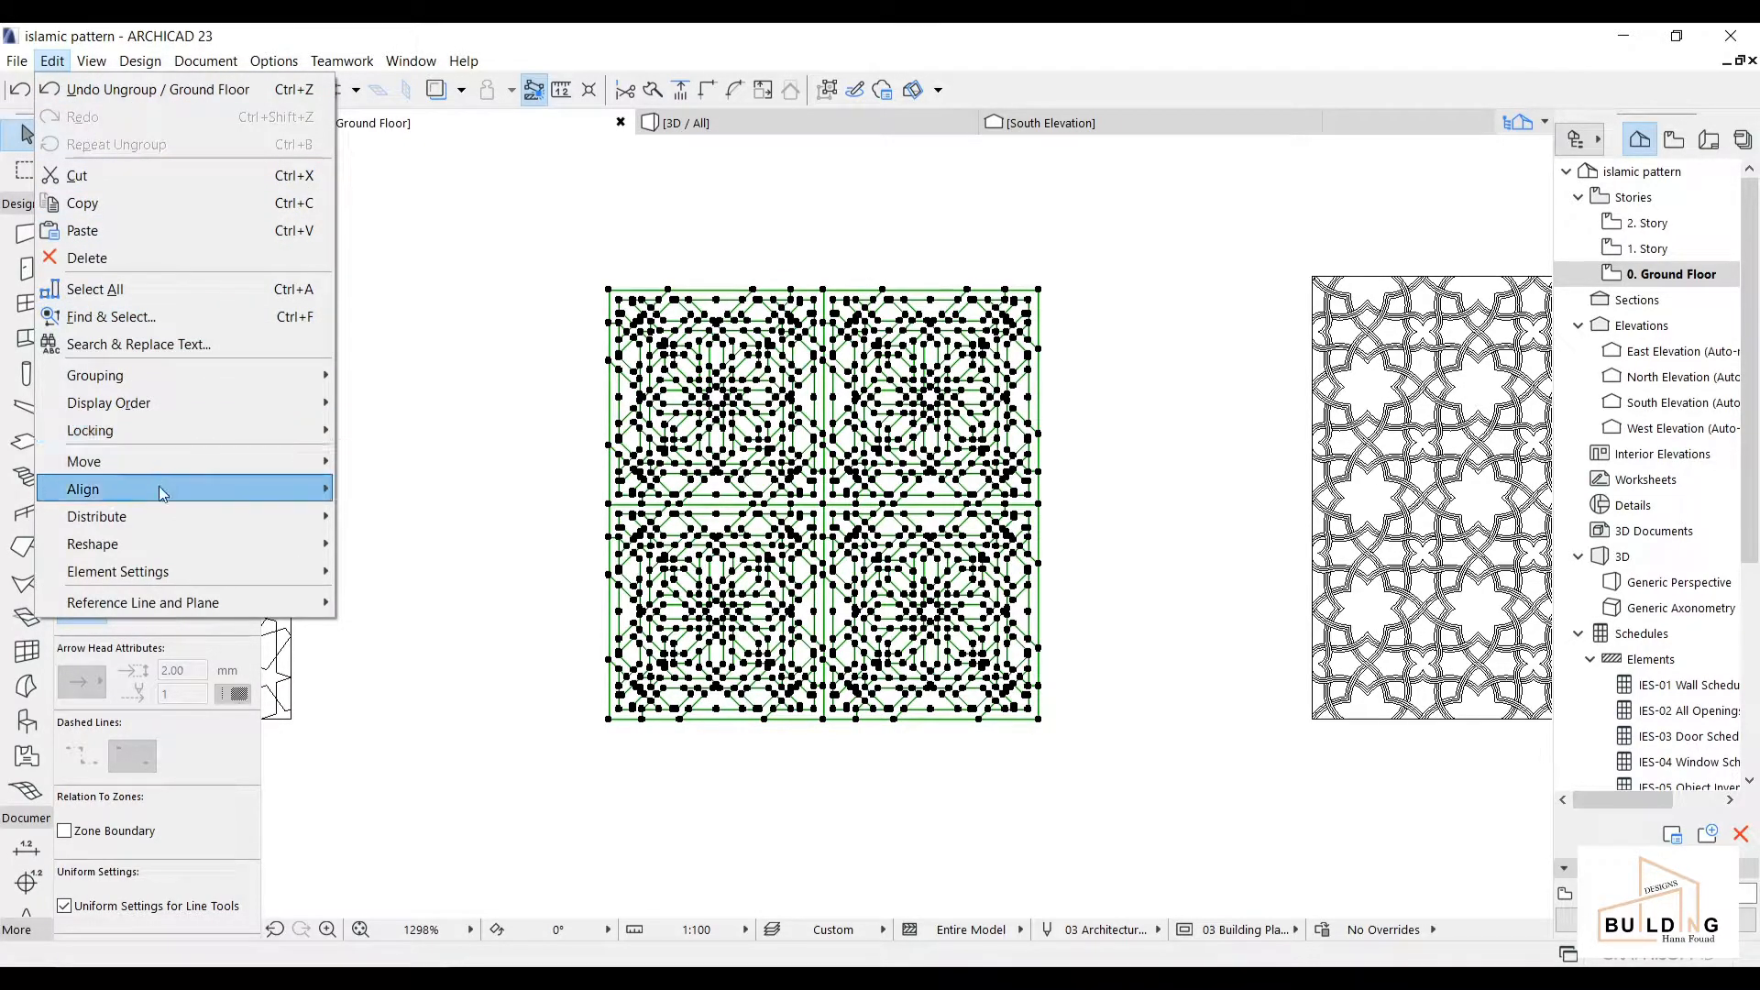
mouse_move(161, 533)
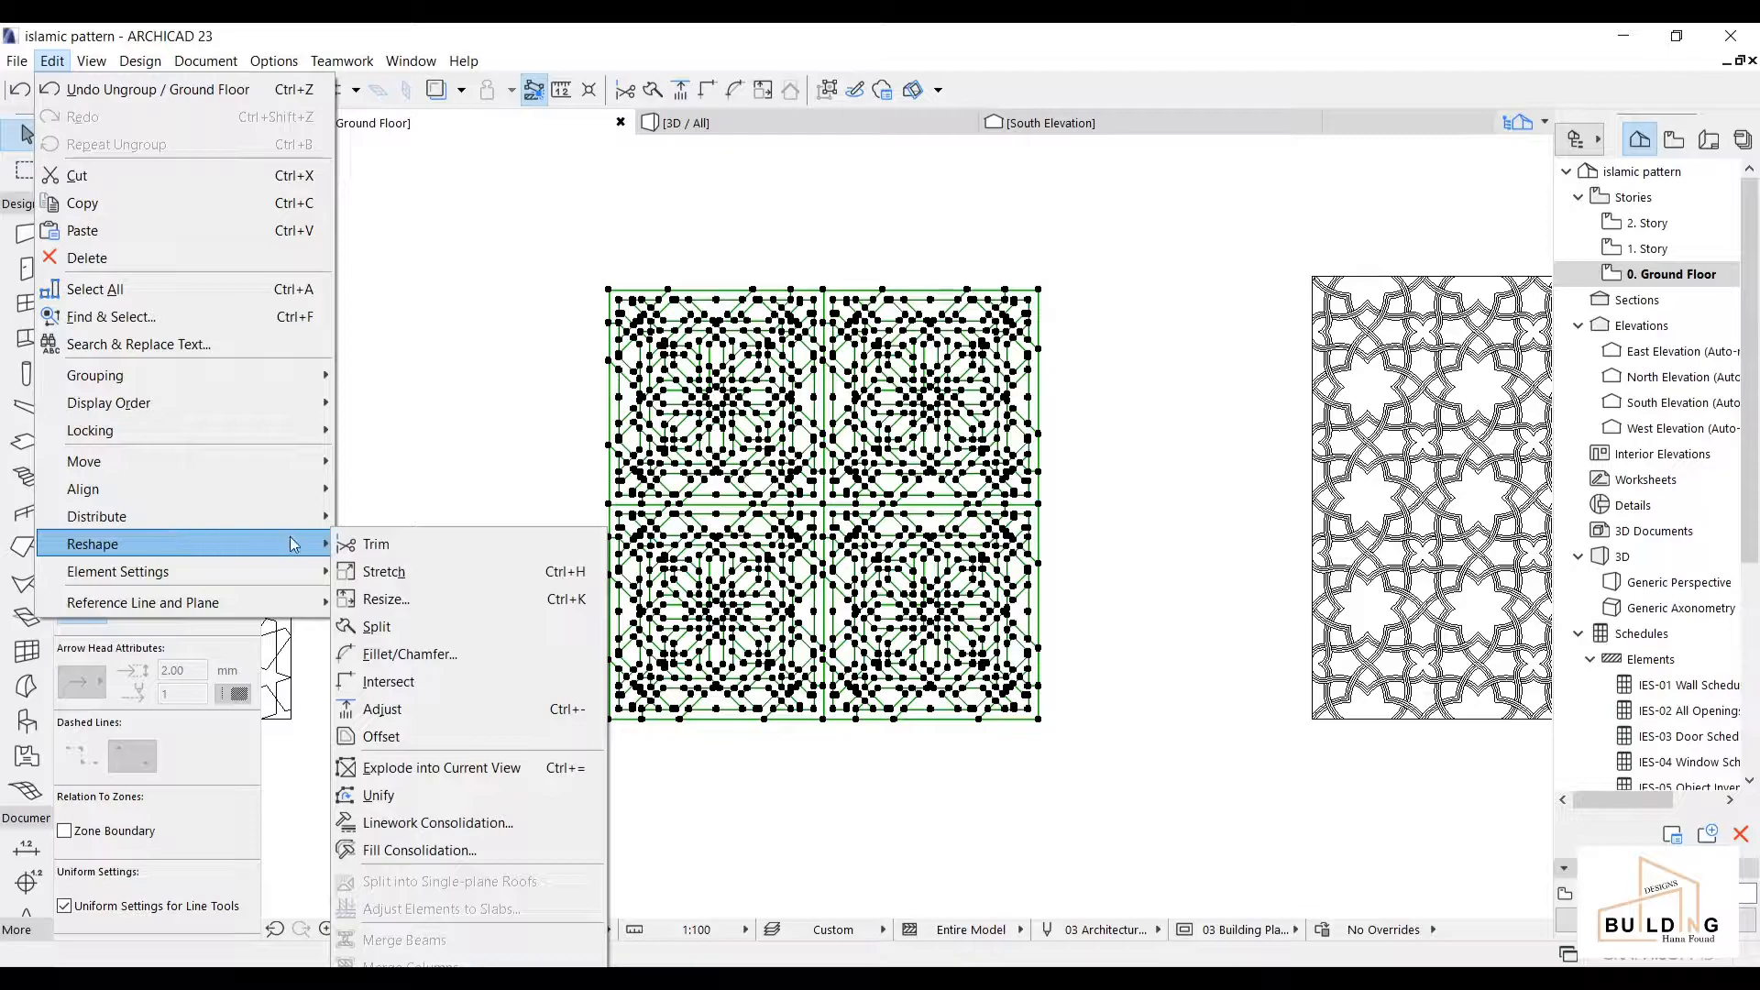
click(405, 796)
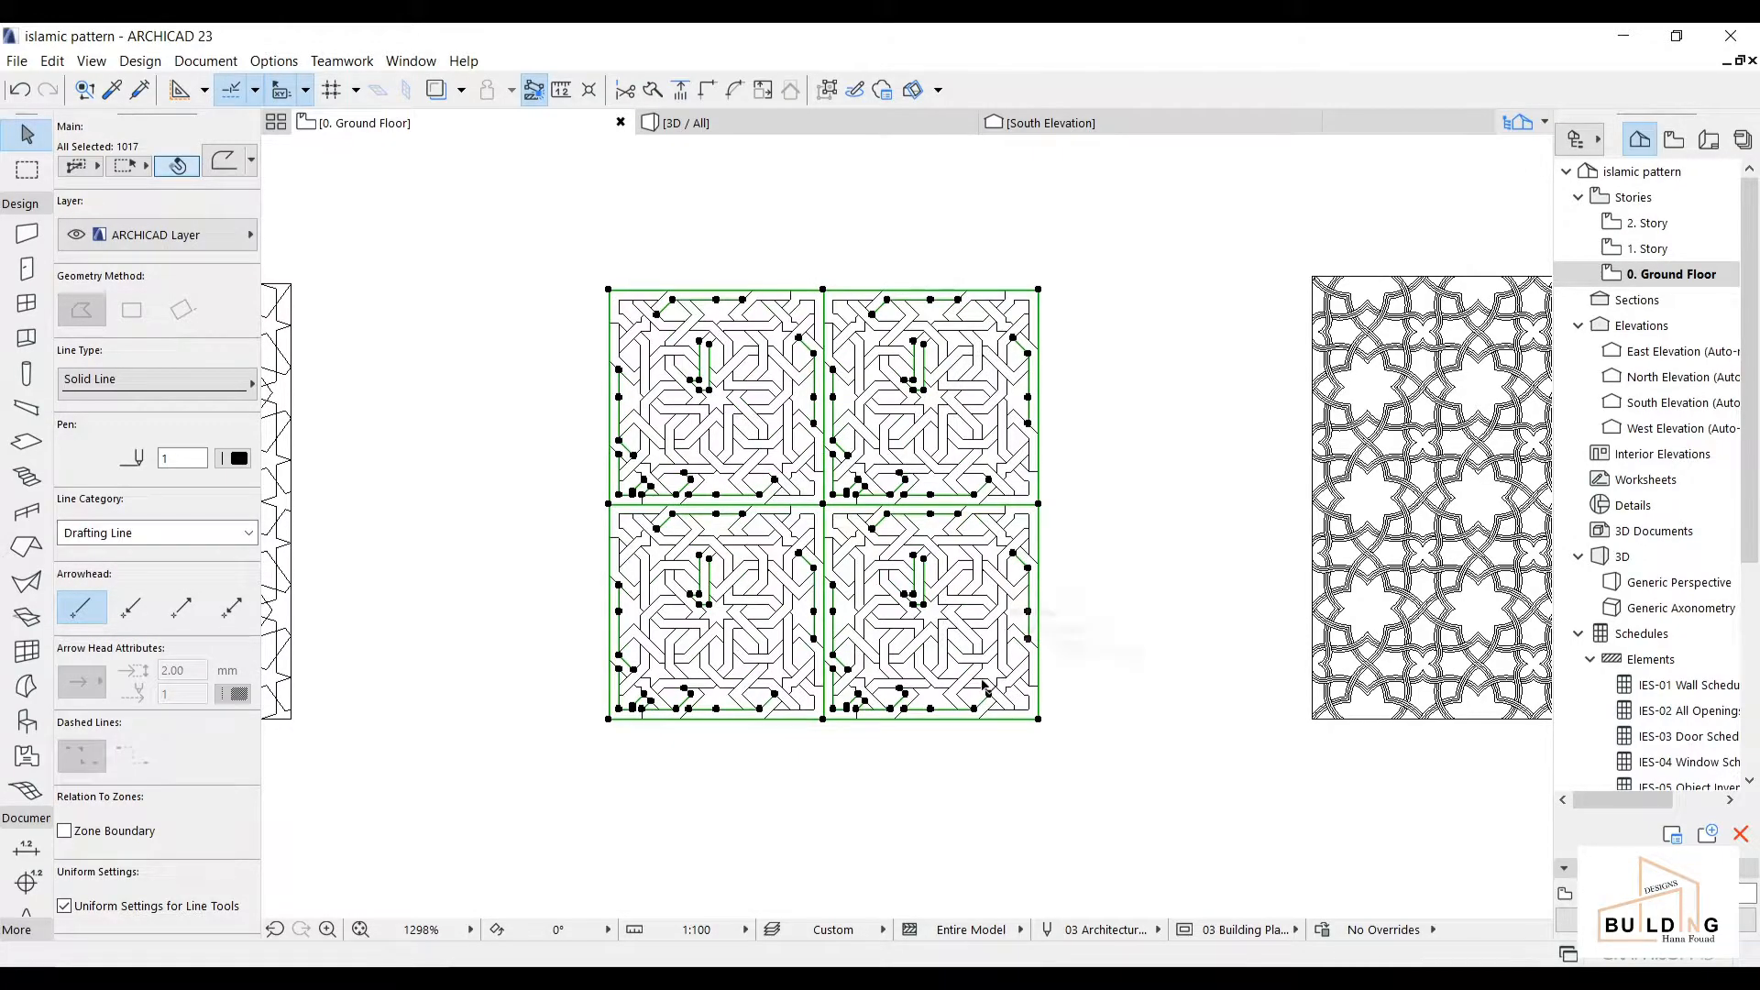
scroll(930, 492, down, 2)
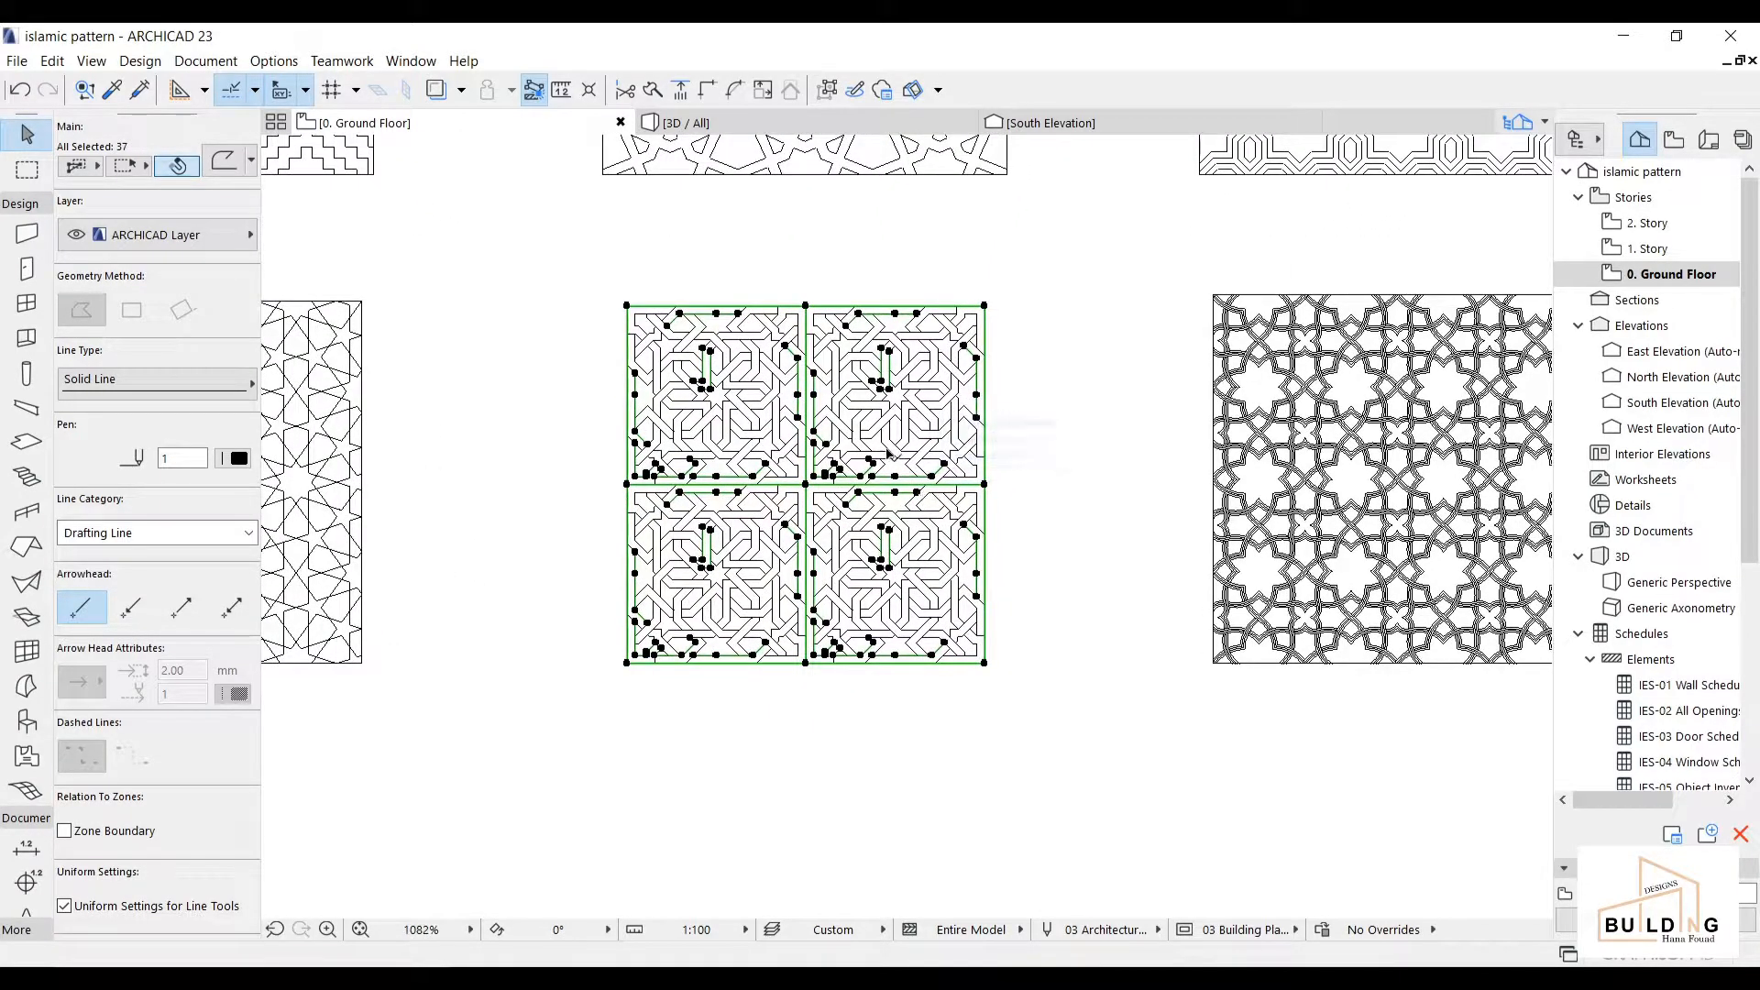
scroll(883, 443, up, 1)
key(Escape)
- Check the unified outlines by selecting individual shapes around the star in the pattern's upper-left panel
scroll(655, 352, up, 3)
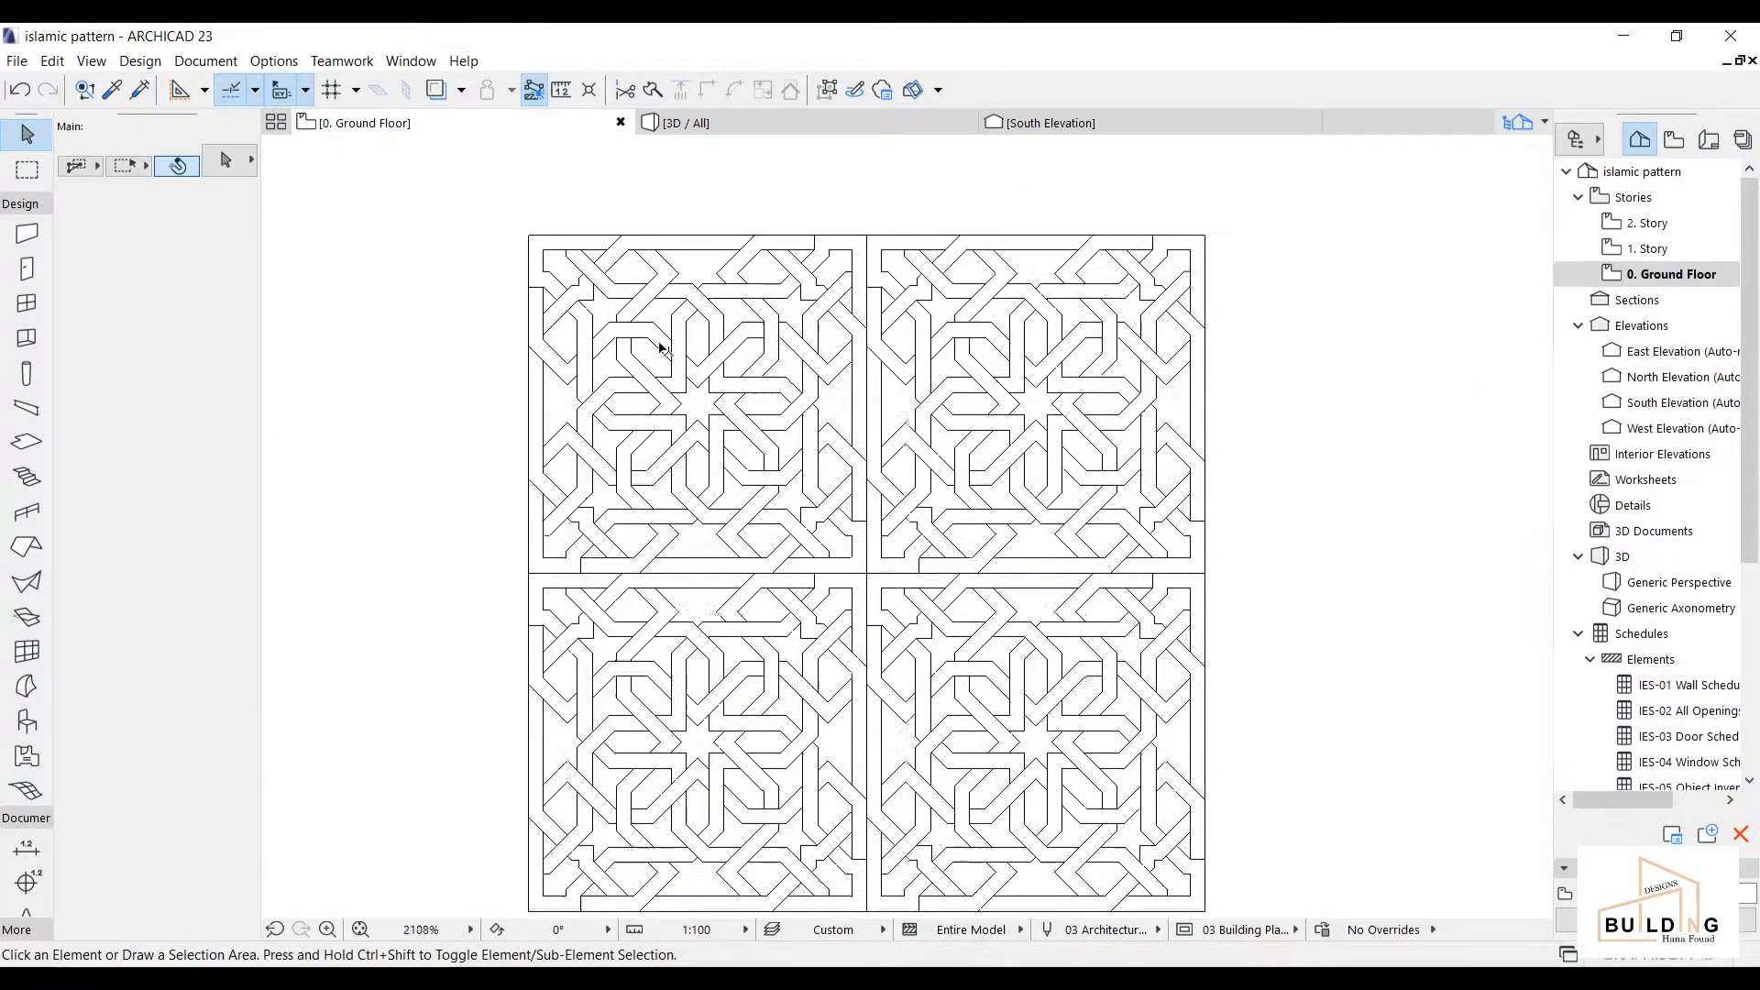
click(688, 342)
key(Escape)
click(676, 349)
key(Escape)
scroll(678, 464, down, 3)
middle_drag(711, 499, 681, 464)
scroll(682, 445, up, 2)
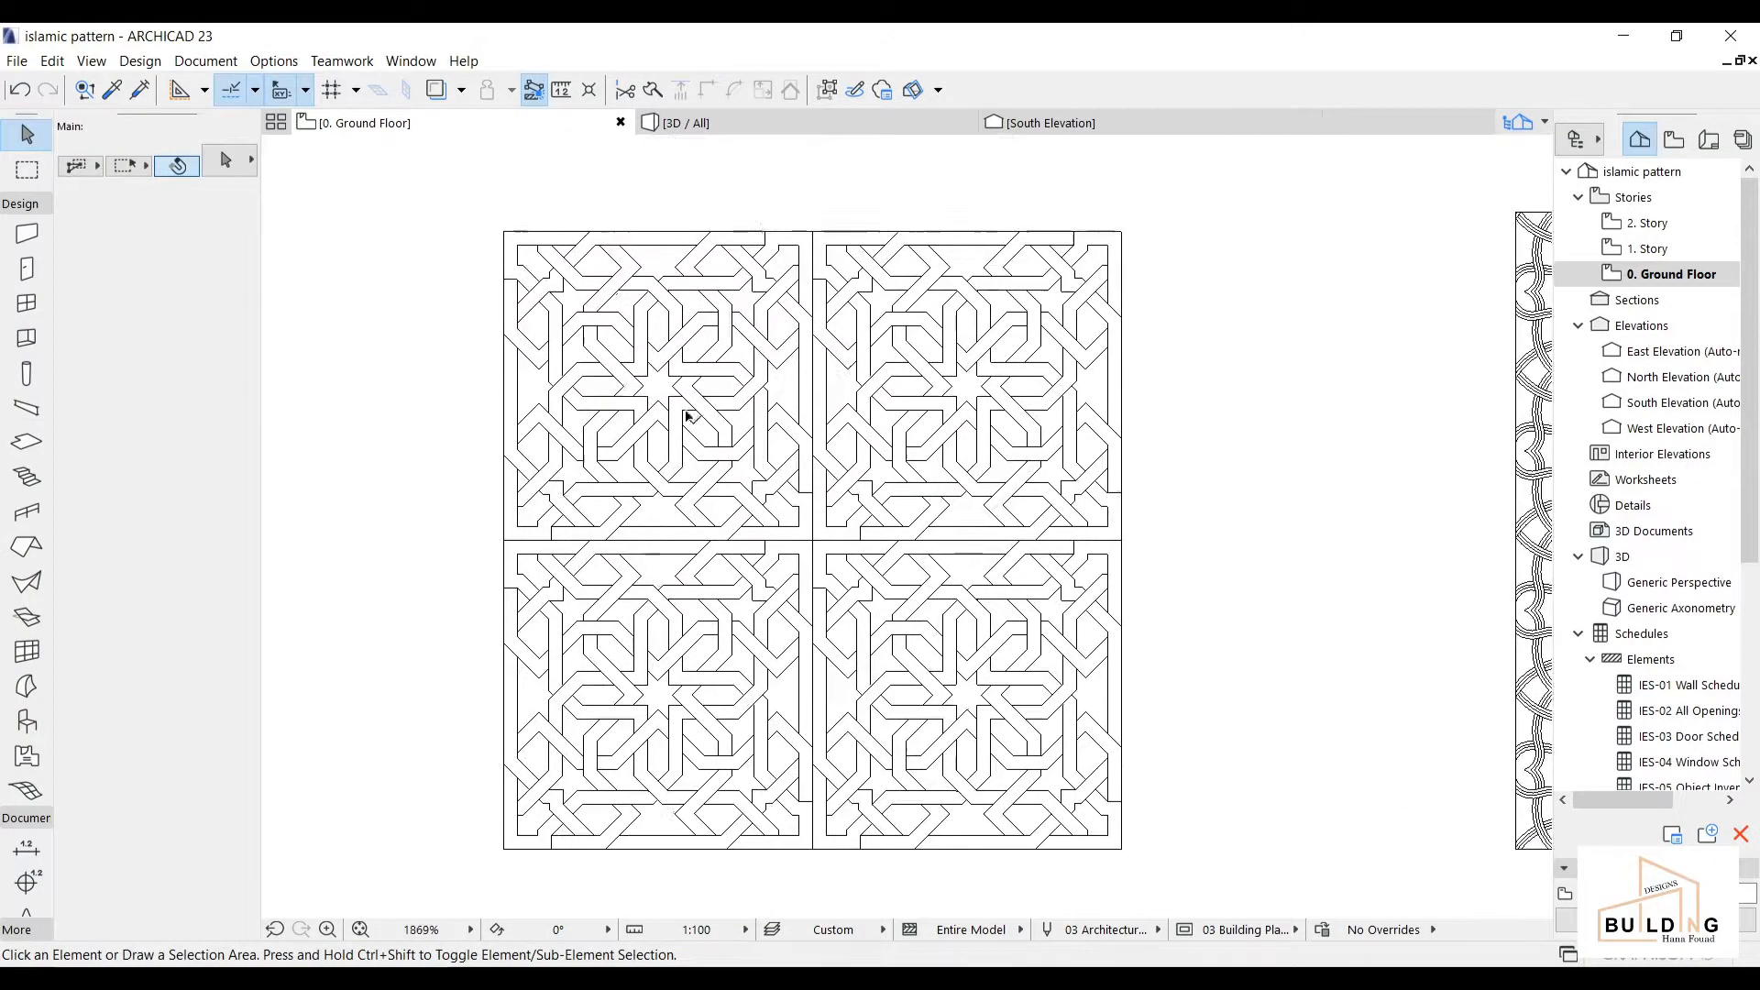
click(675, 436)
key(Escape)
click(674, 438)
key(Escape)
scroll(679, 438, down, 2)
scroll(751, 443, up, 1)
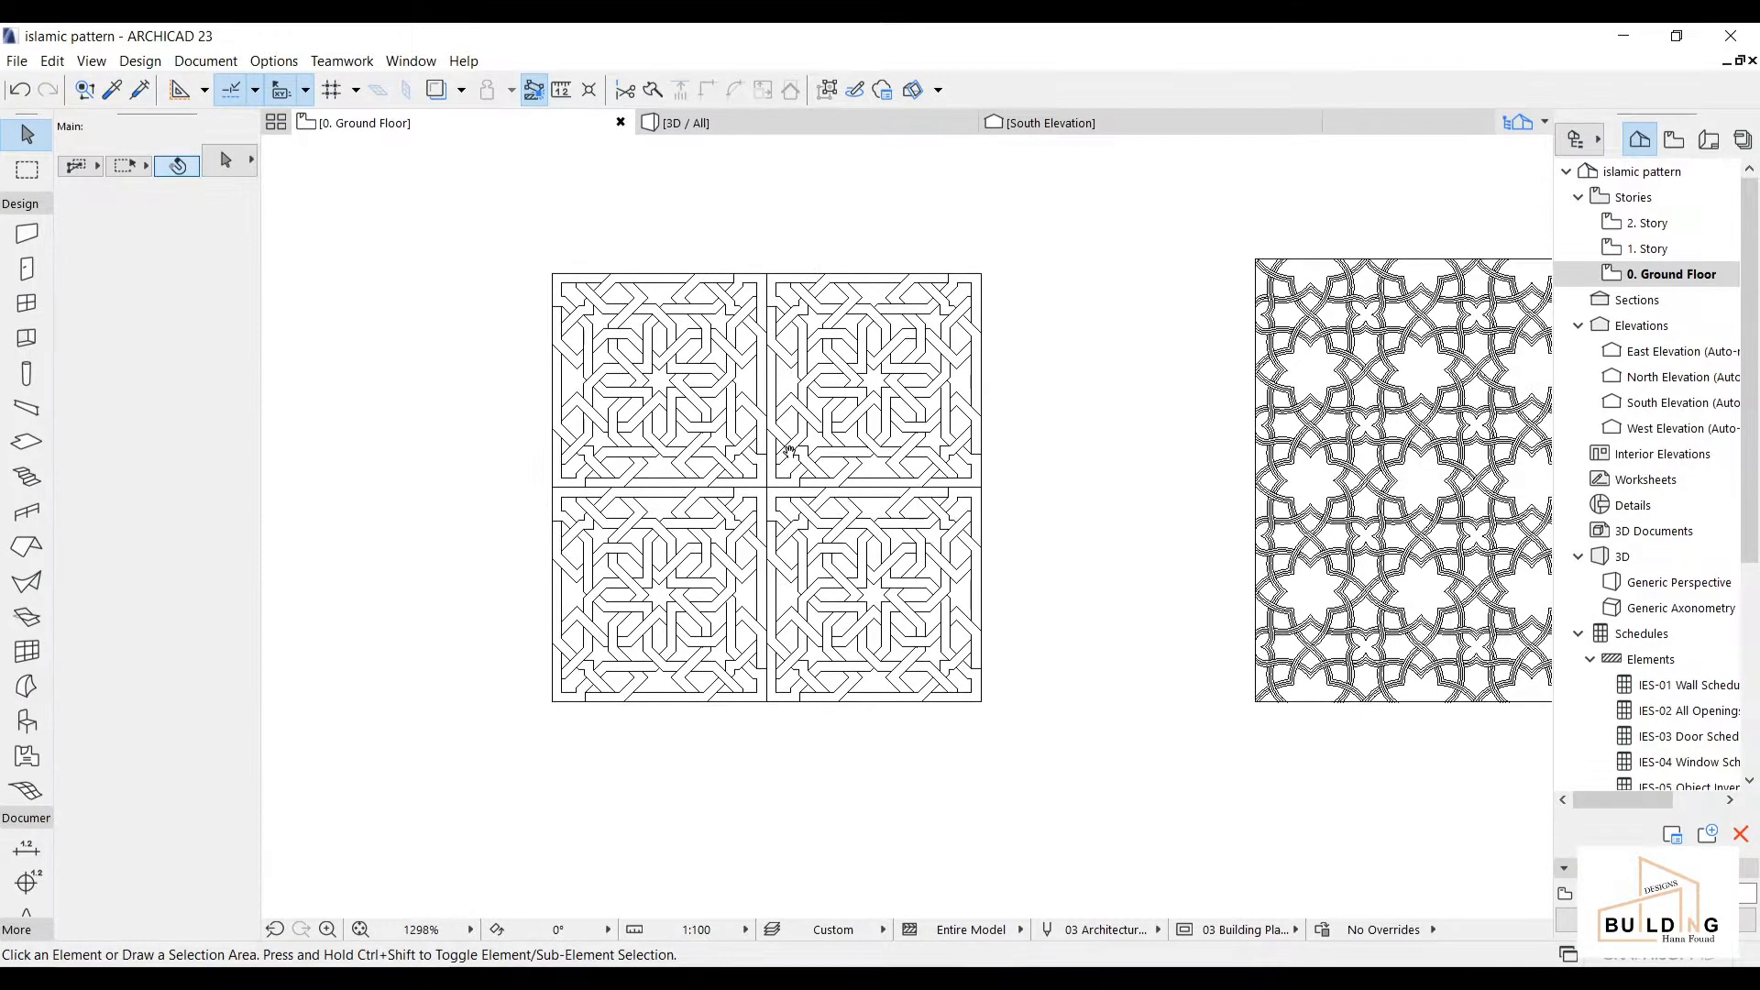
scroll(898, 578, up, 1)
scroll(911, 556, down, 1)
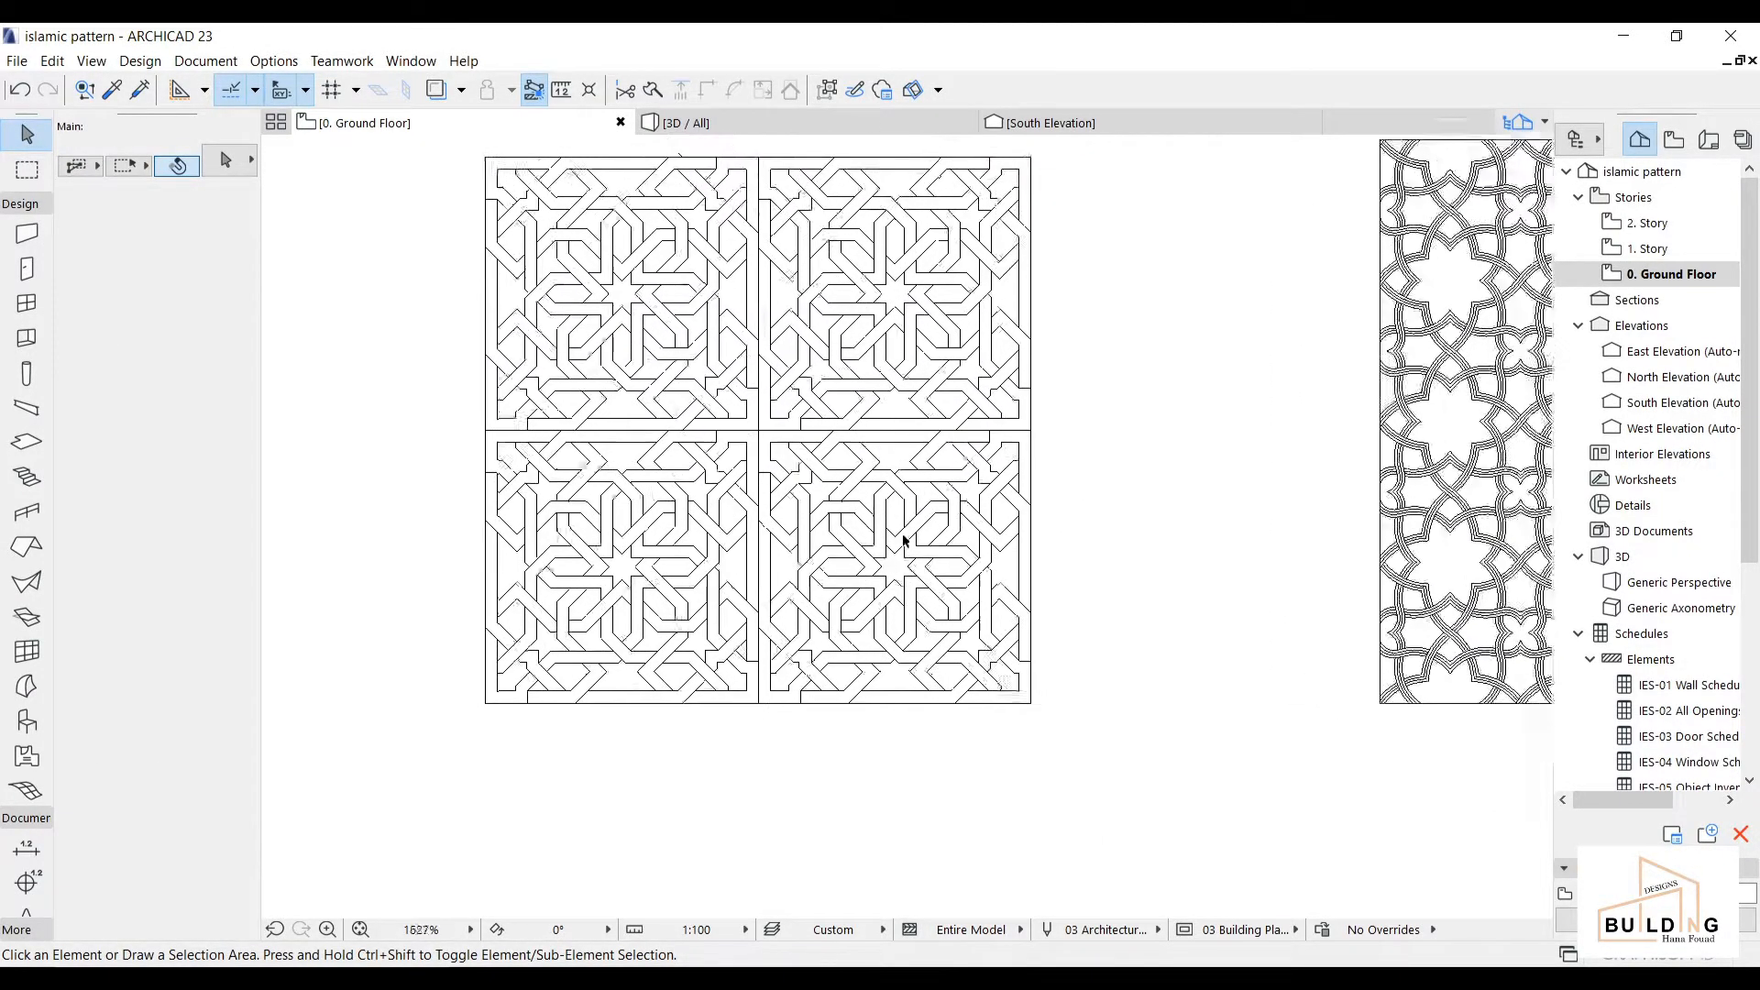
- Set up the Slab tool with a basic structural concrete structure and a thickness of 10
click(38, 205)
click(24, 228)
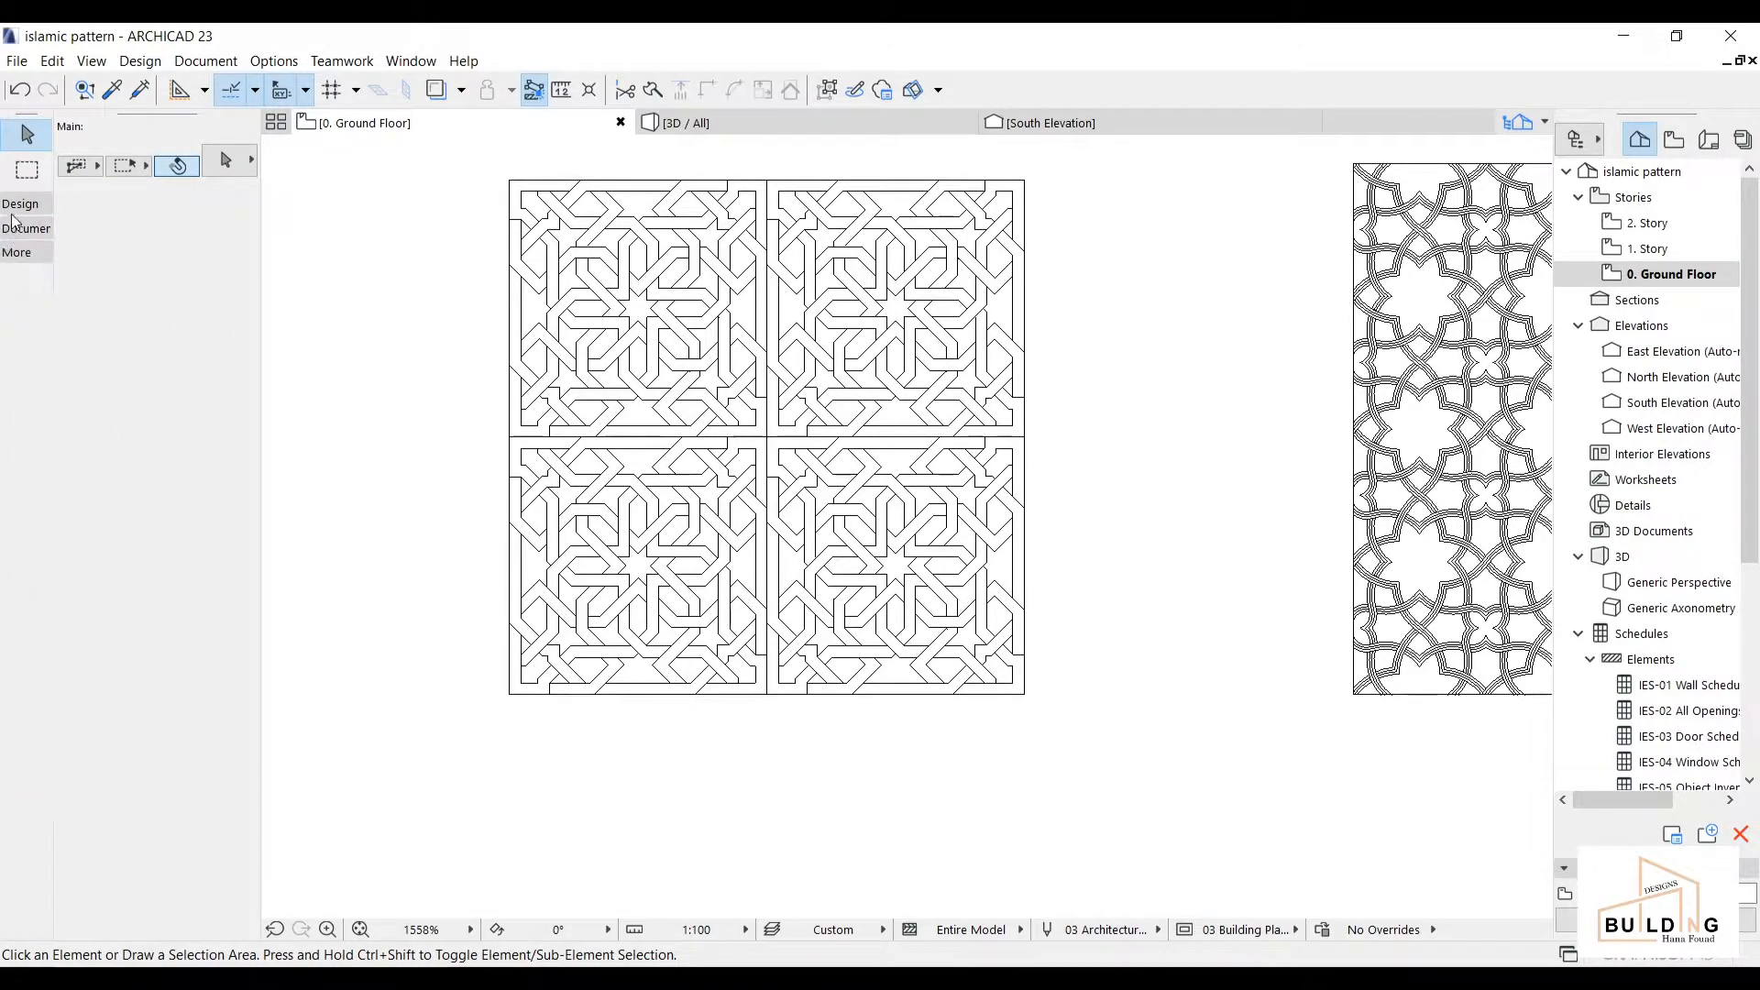
click(18, 206)
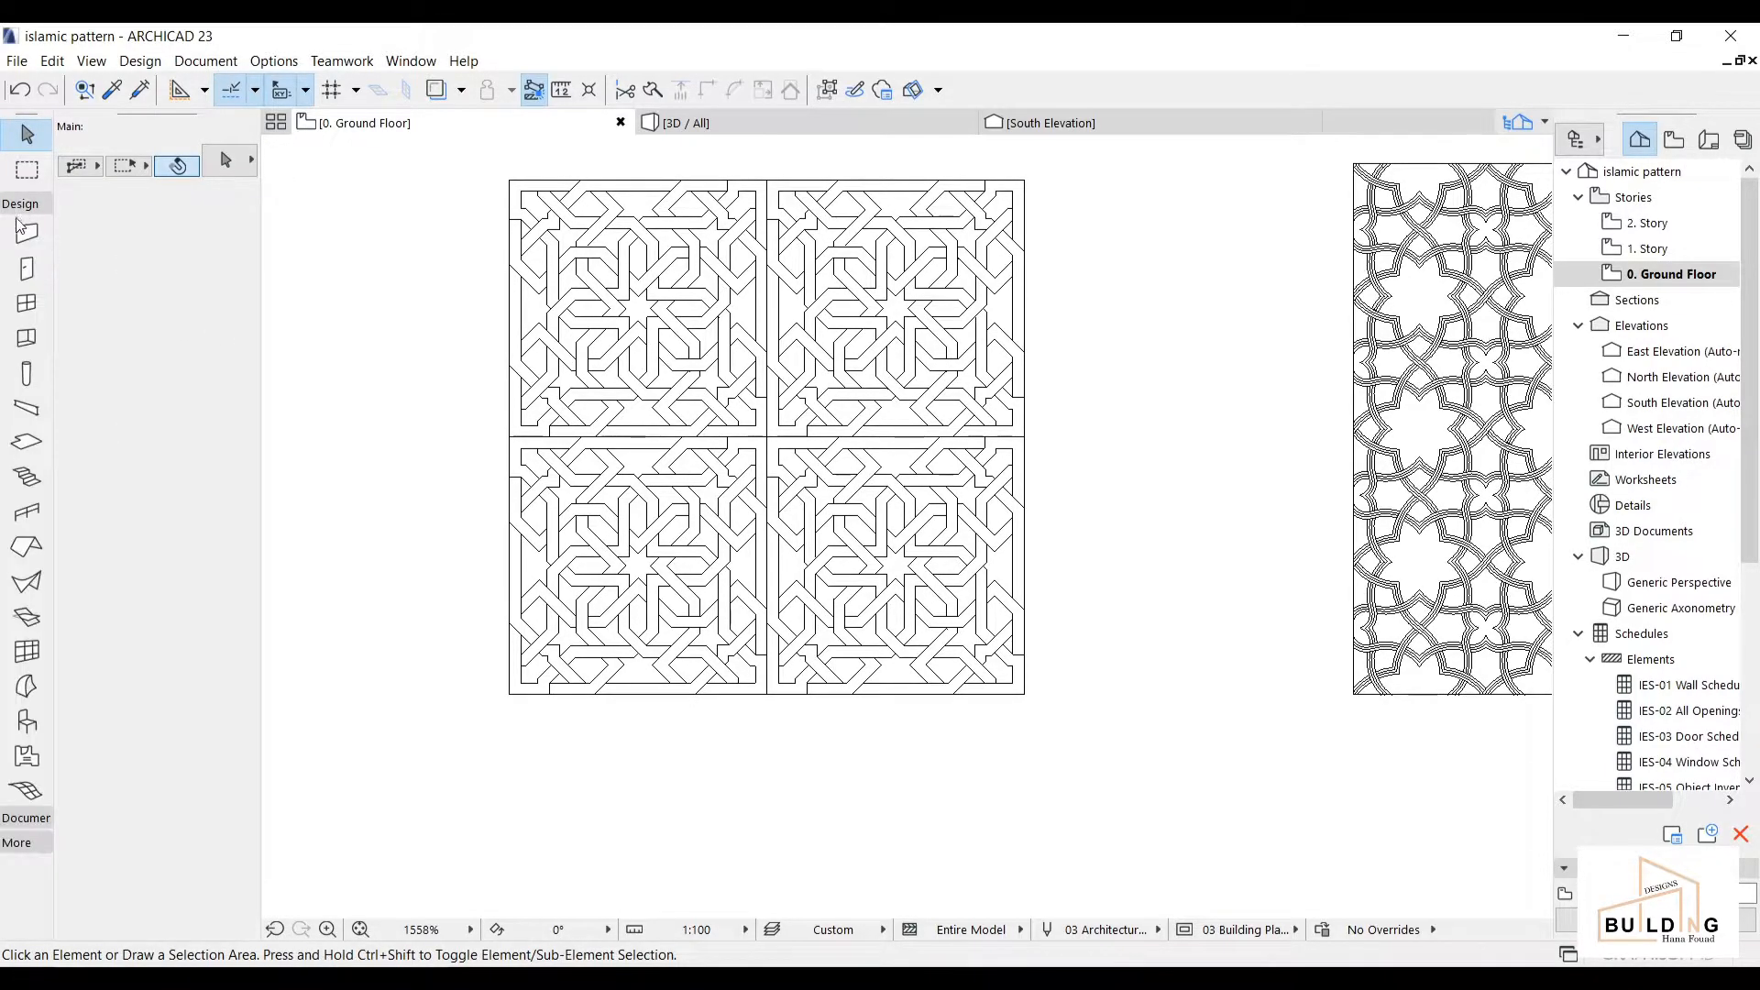
click(25, 442)
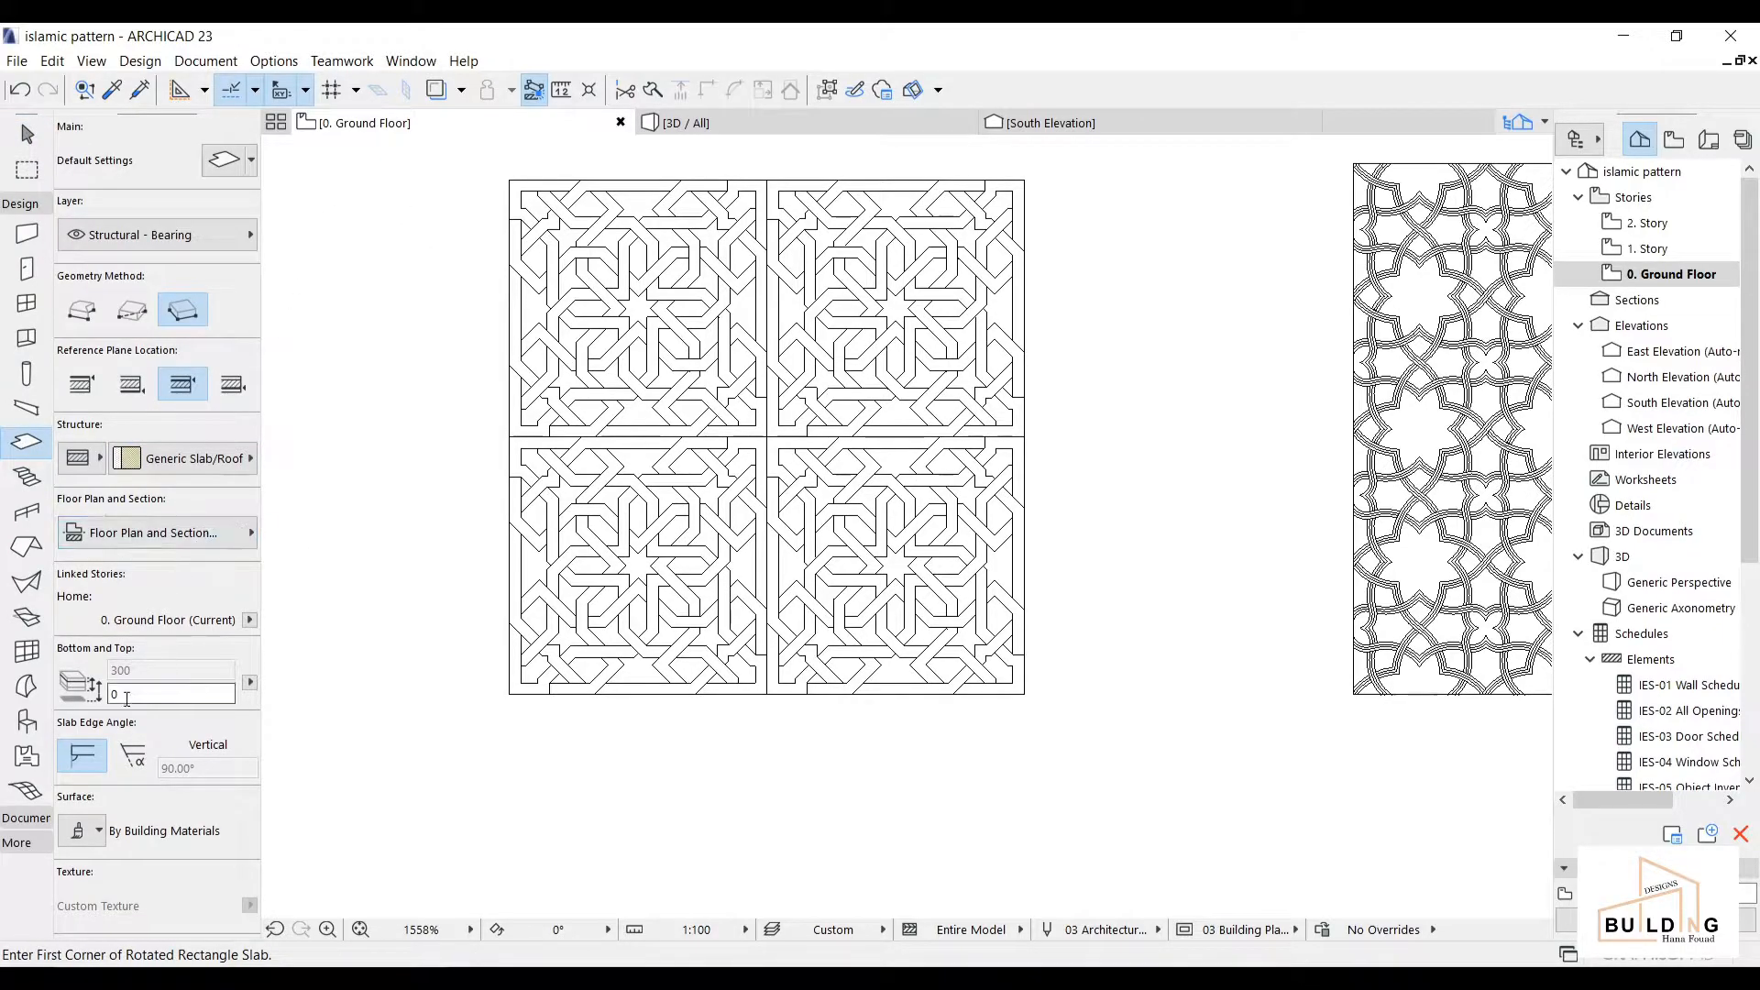
click(92, 463)
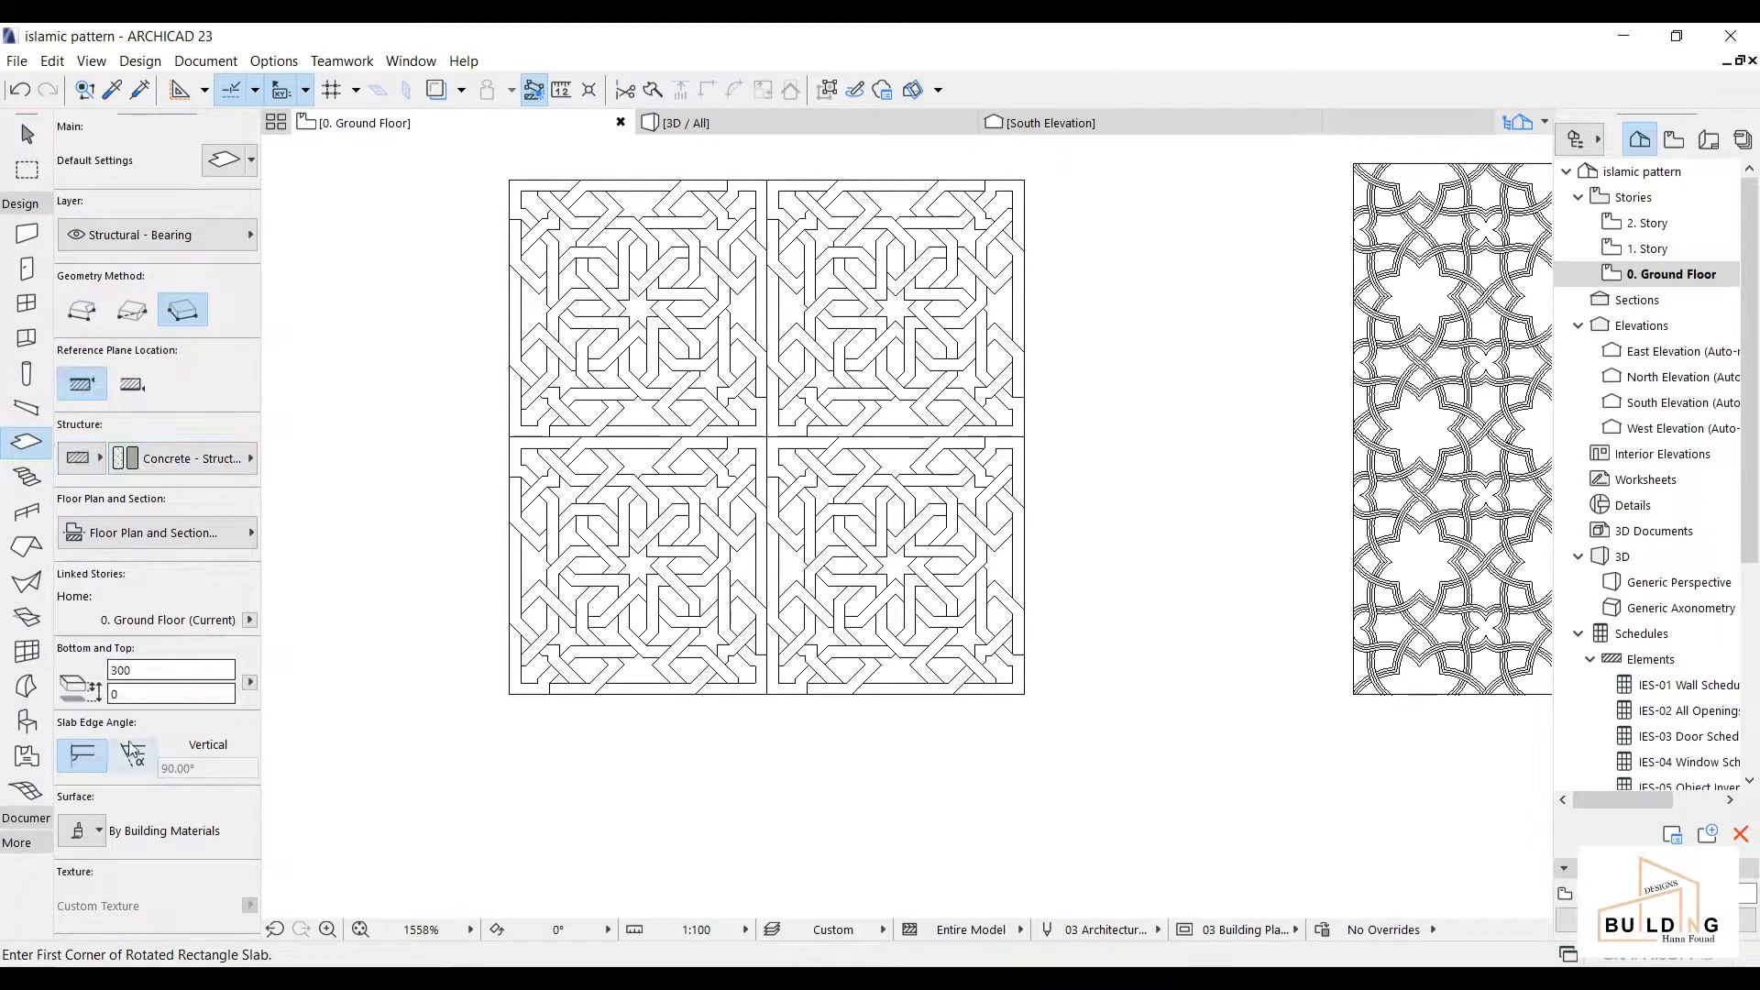
key(BackSpace)
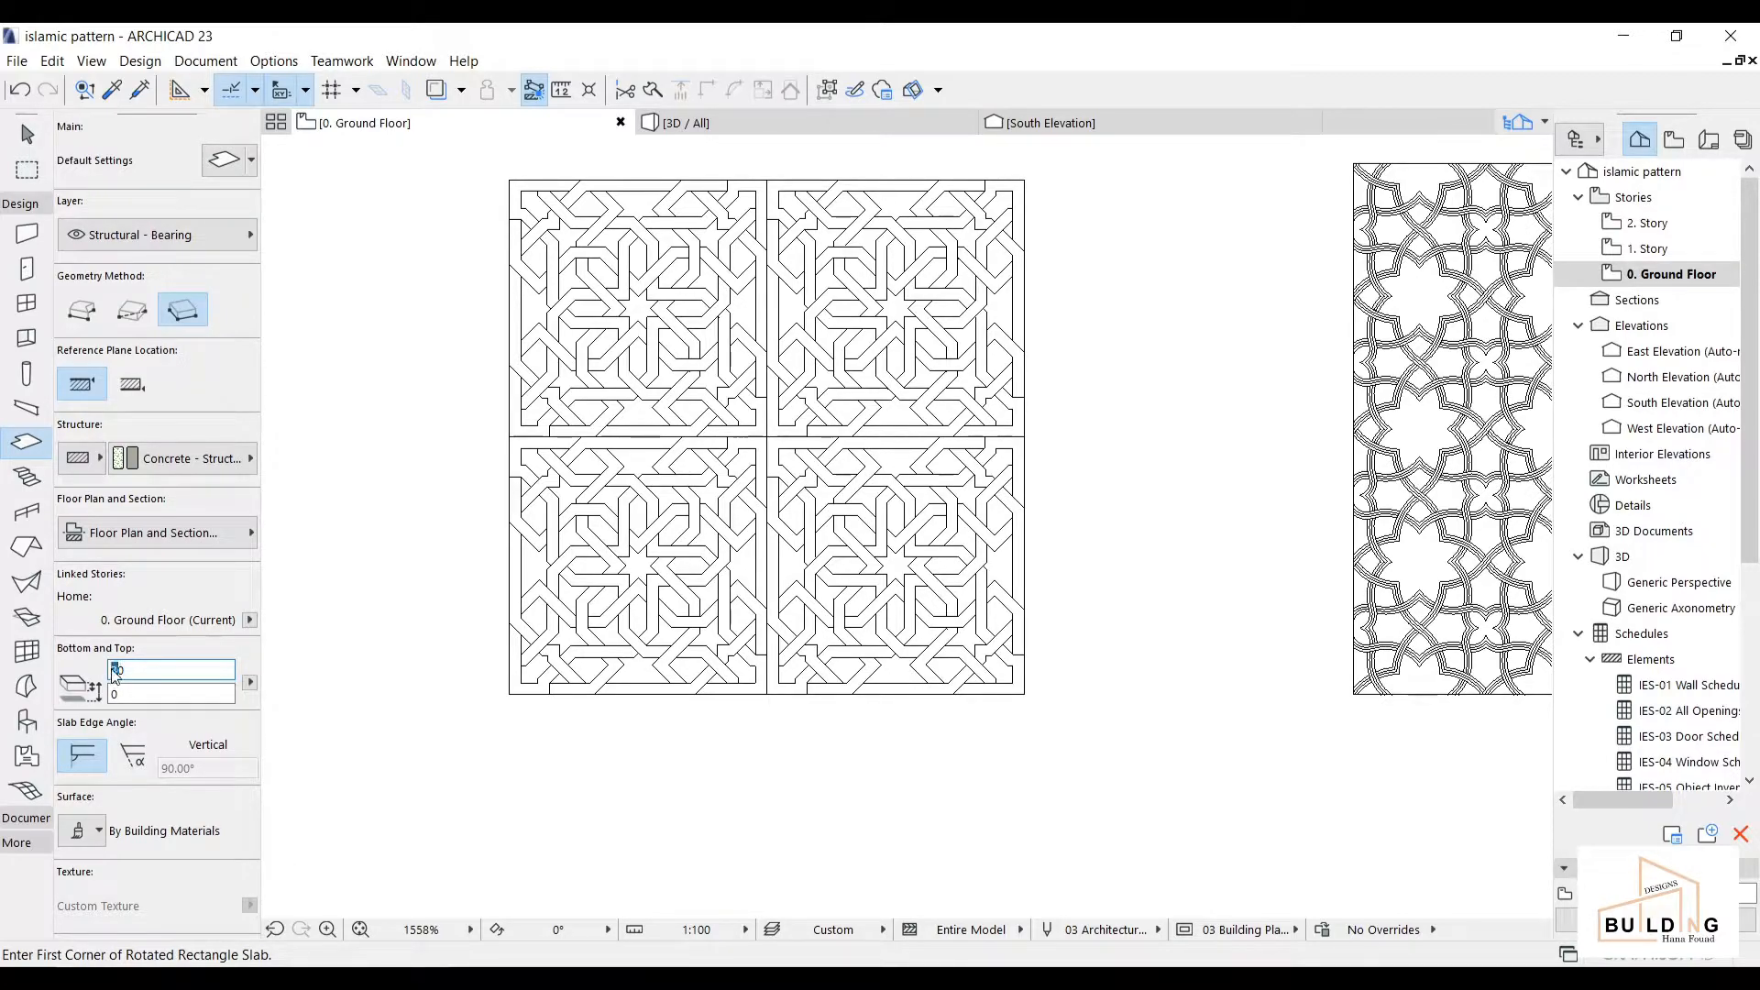
click(147, 695)
- Place a rectangular slab over the whole four-panel pattern, from its upper-left corner along the top edge and down to the bottom
click(510, 180)
click(1025, 180)
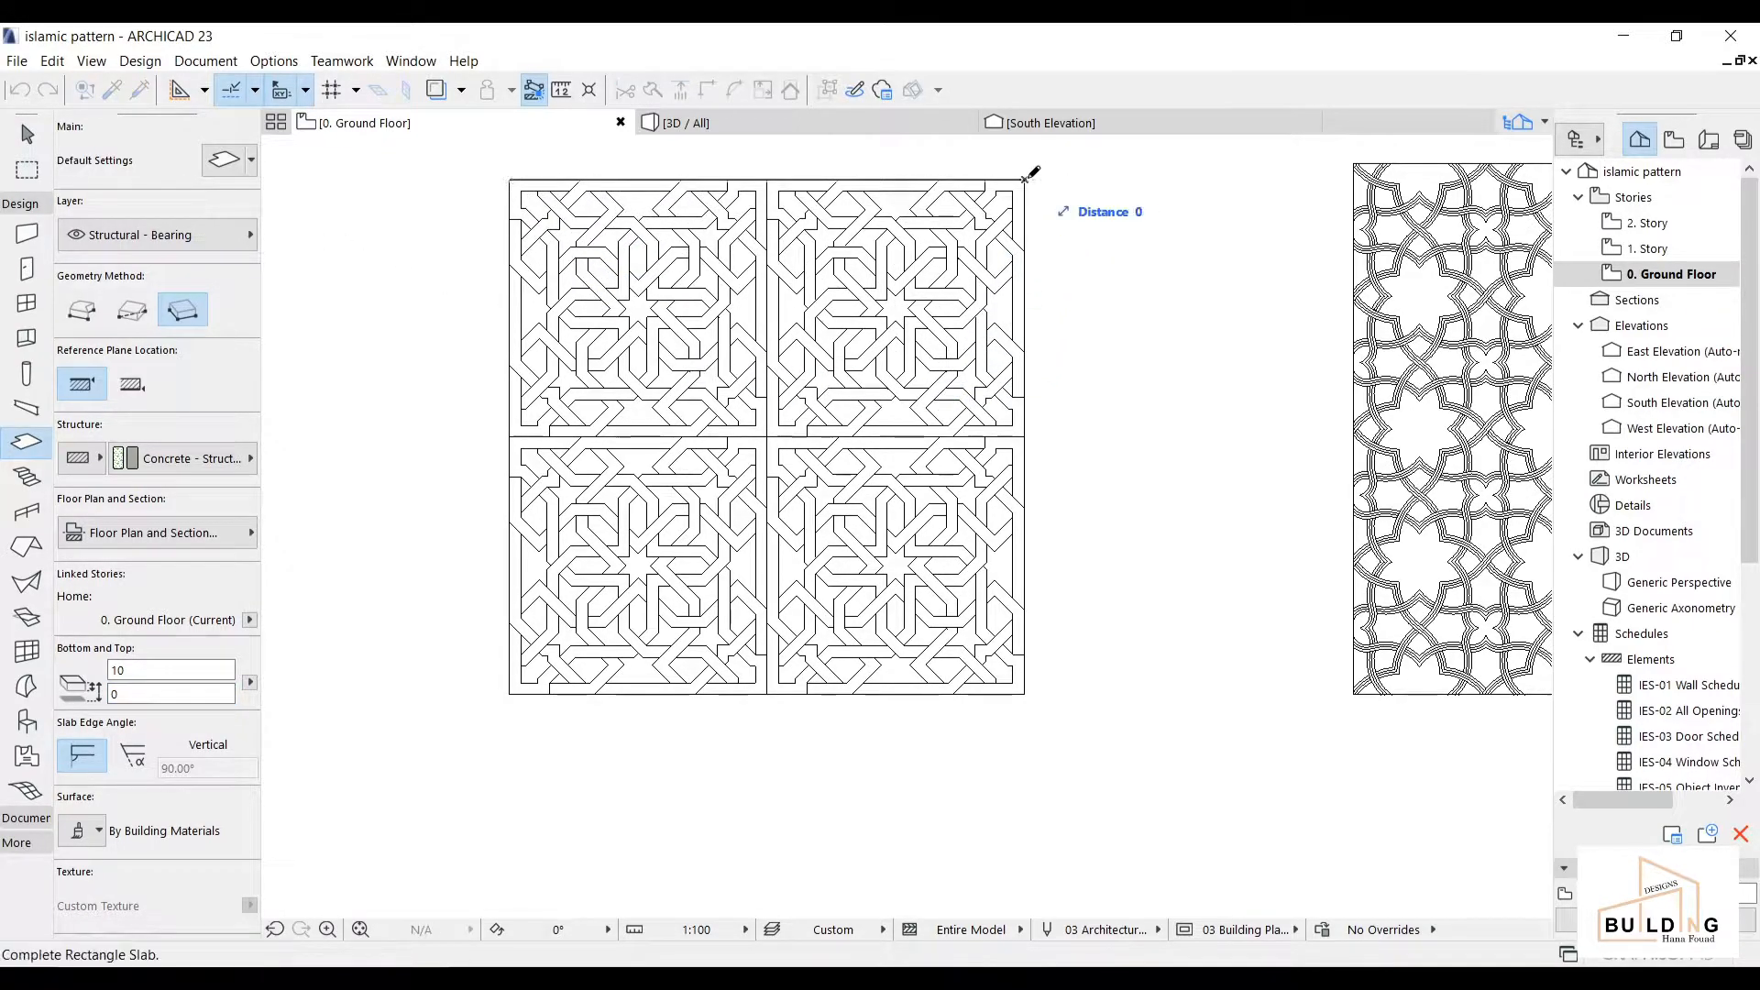
click(1016, 689)
scroll(639, 692, up, 3)
key(Escape)
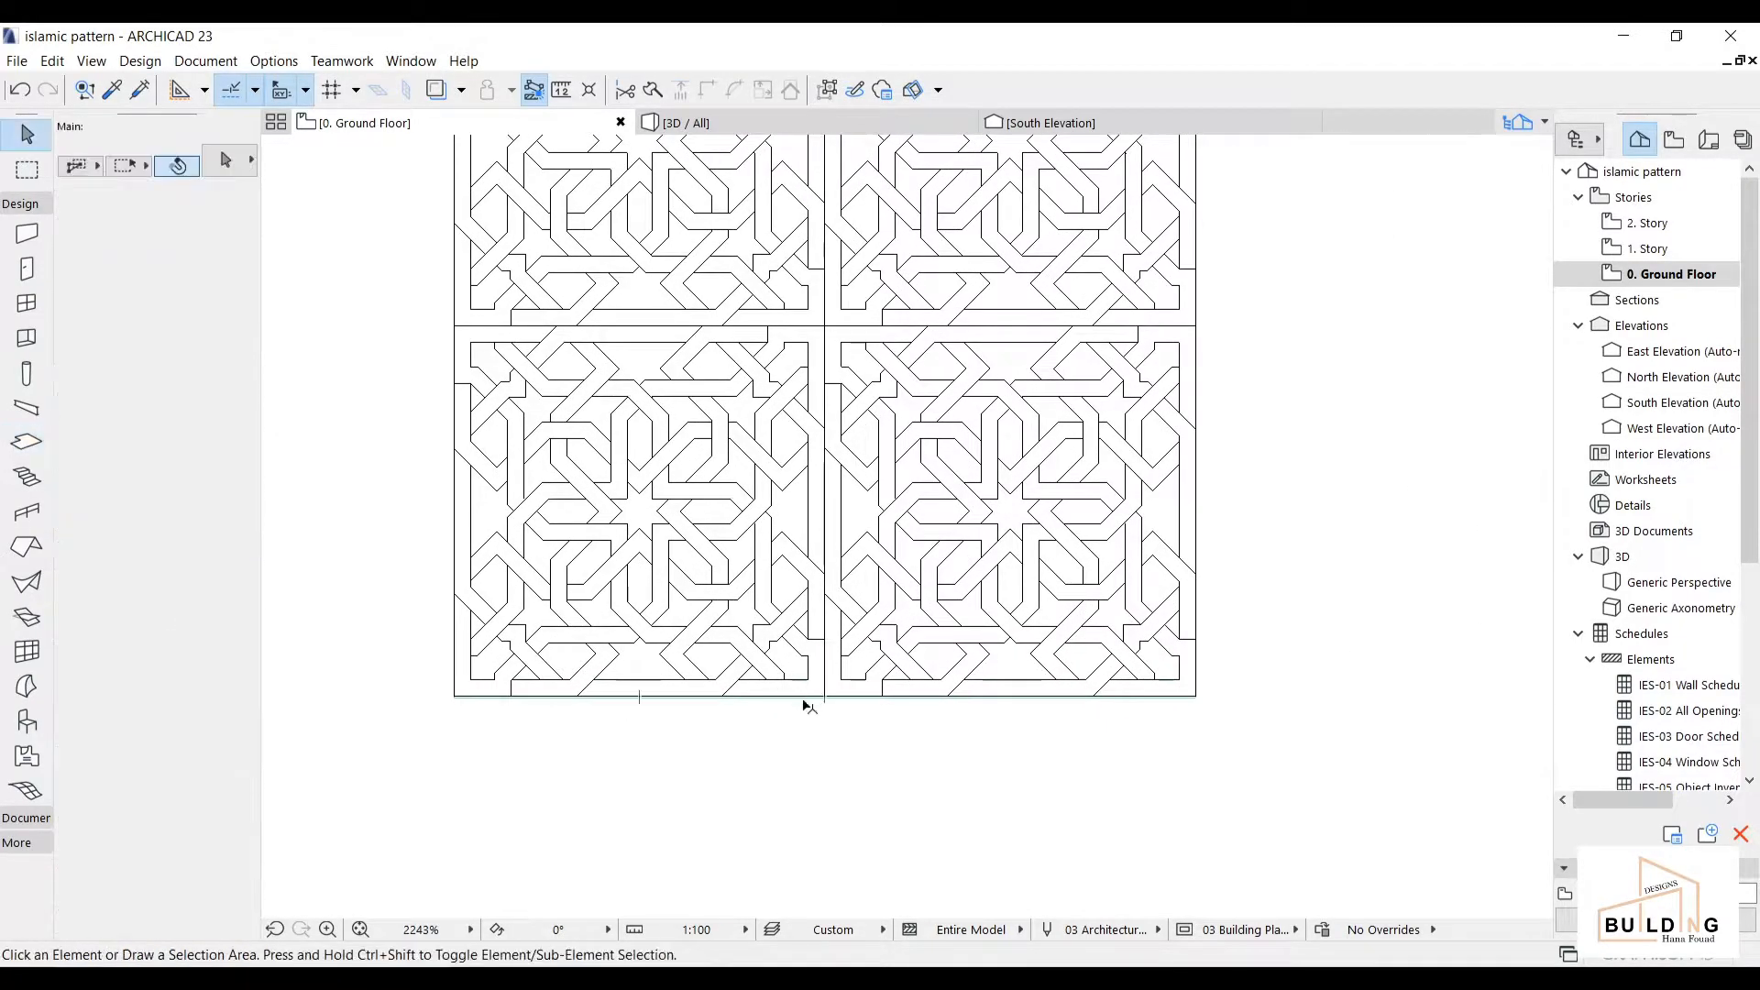
- Select the slab and move its lower-left corner node onto the lower-left corner of the pattern's outline
scroll(803, 700, up, 4)
click(803, 694)
middle_drag(389, 682, 961, 653)
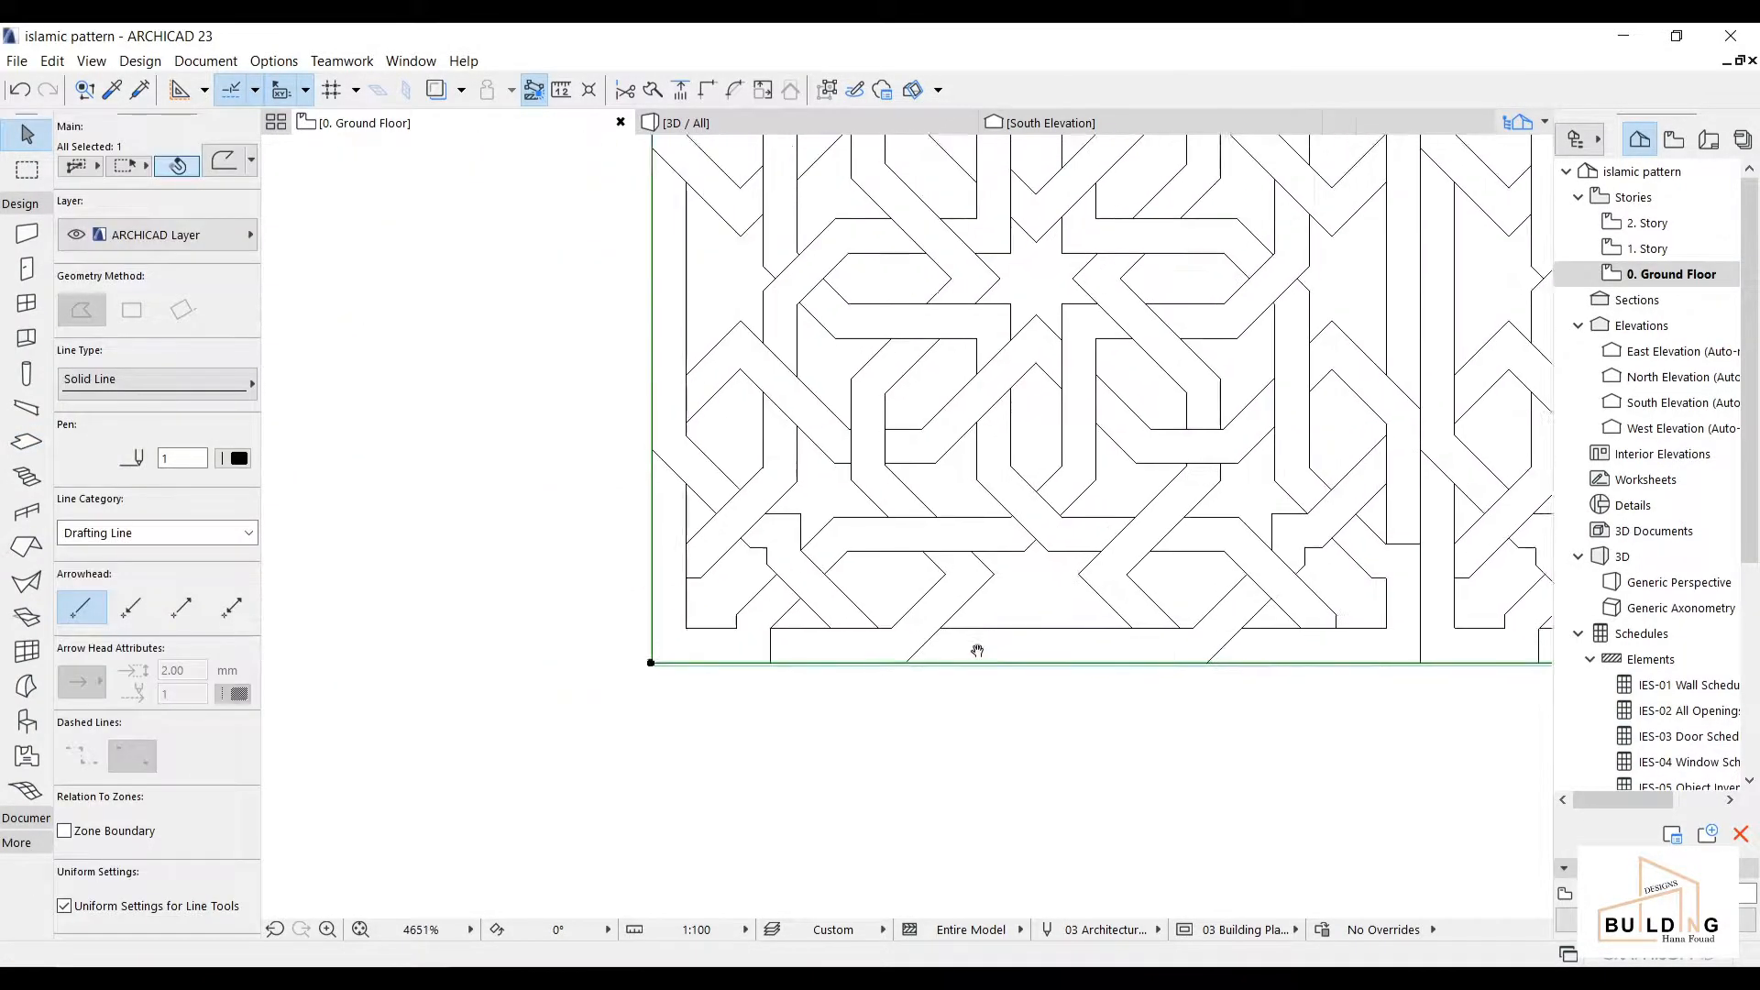
scroll(856, 660, up, 4)
click(709, 640)
click(708, 640)
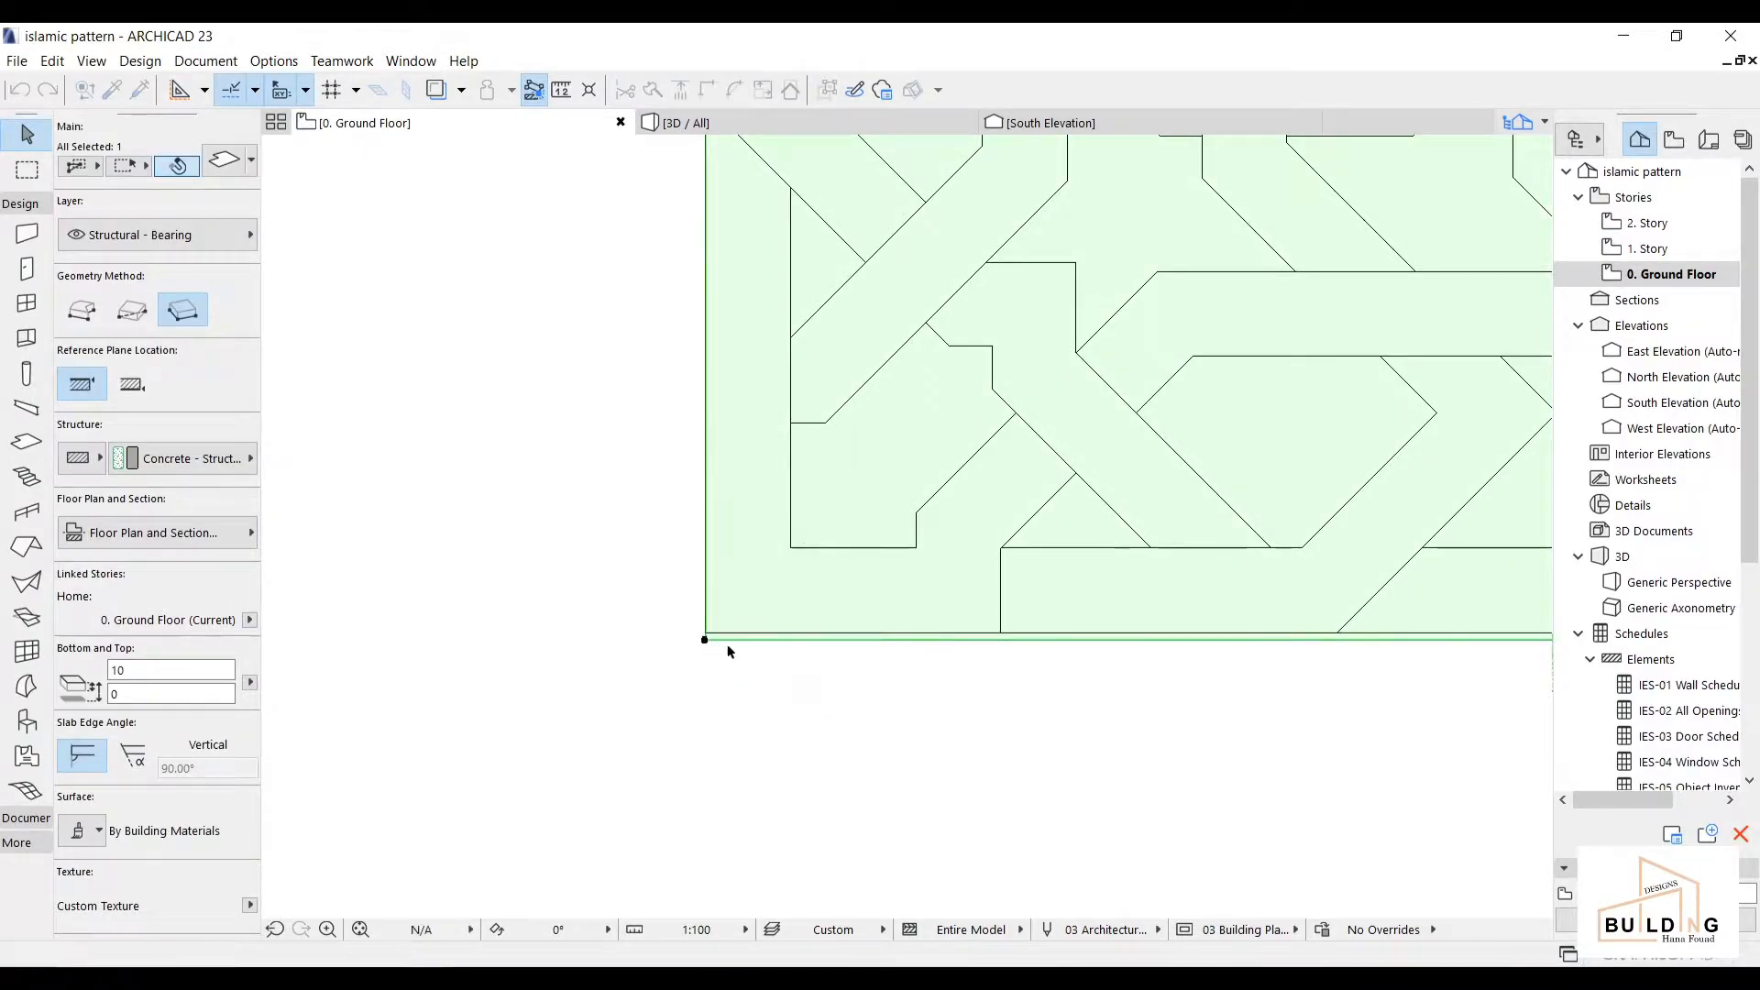
scroll(722, 650, down, 4)
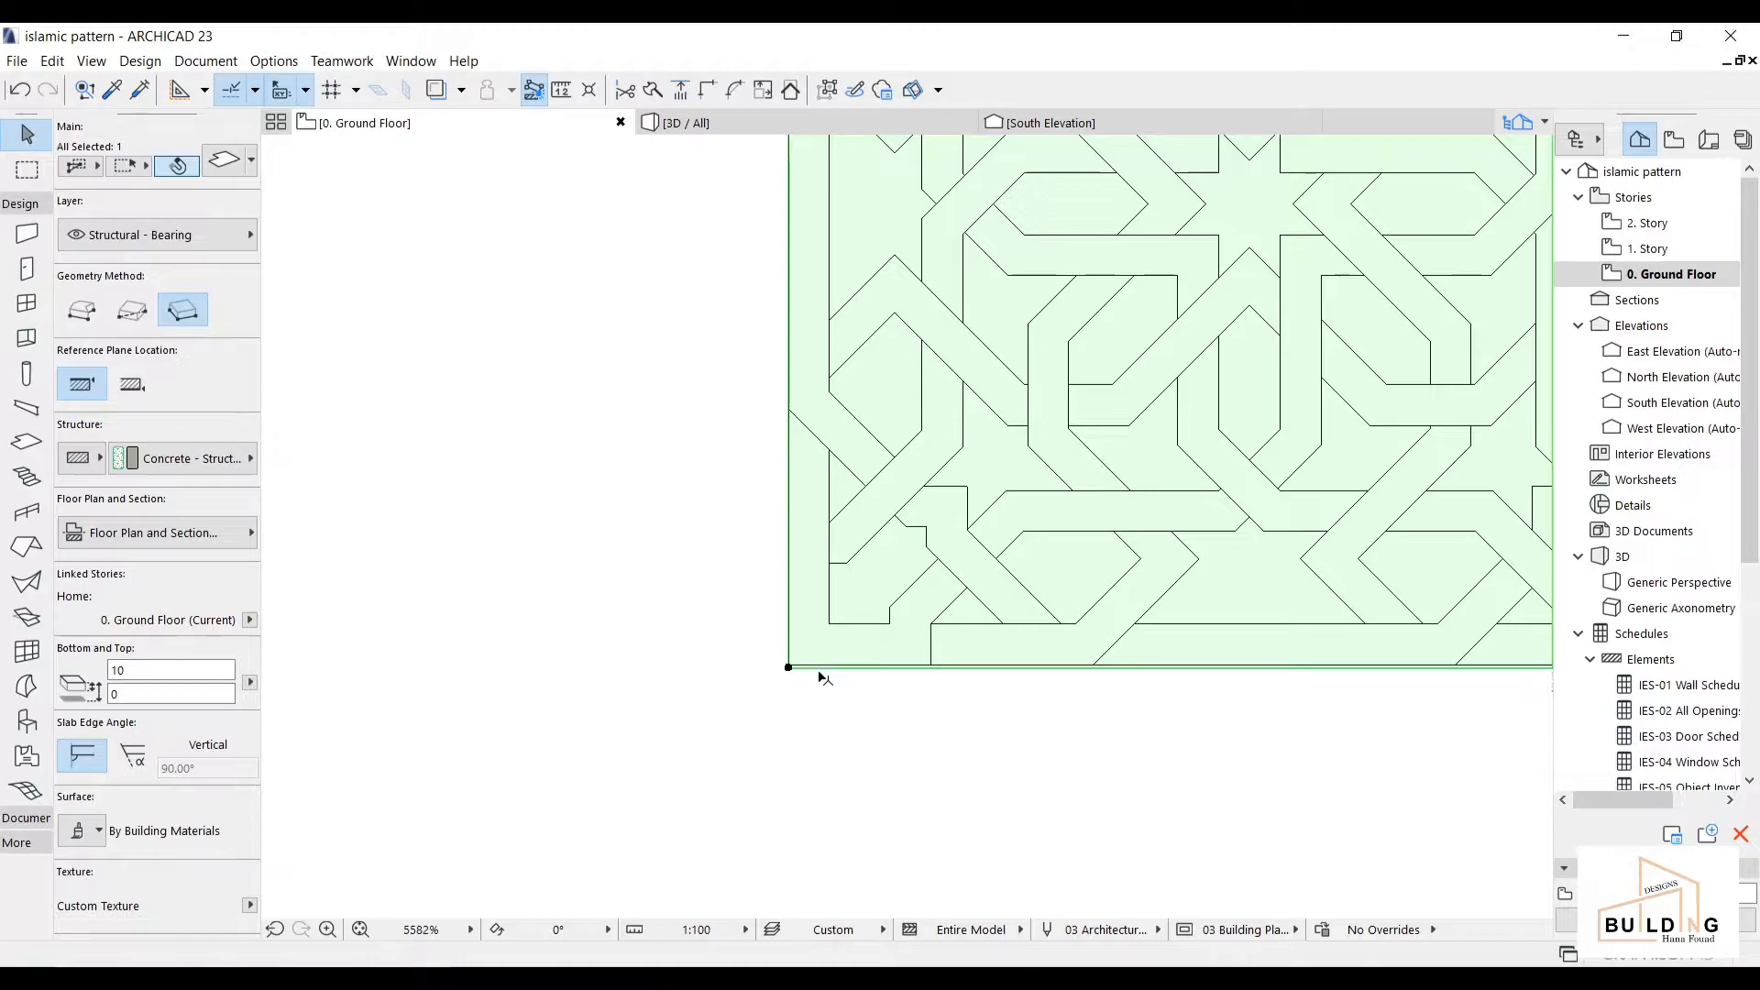
scroll(824, 677, up, 3)
click(757, 660)
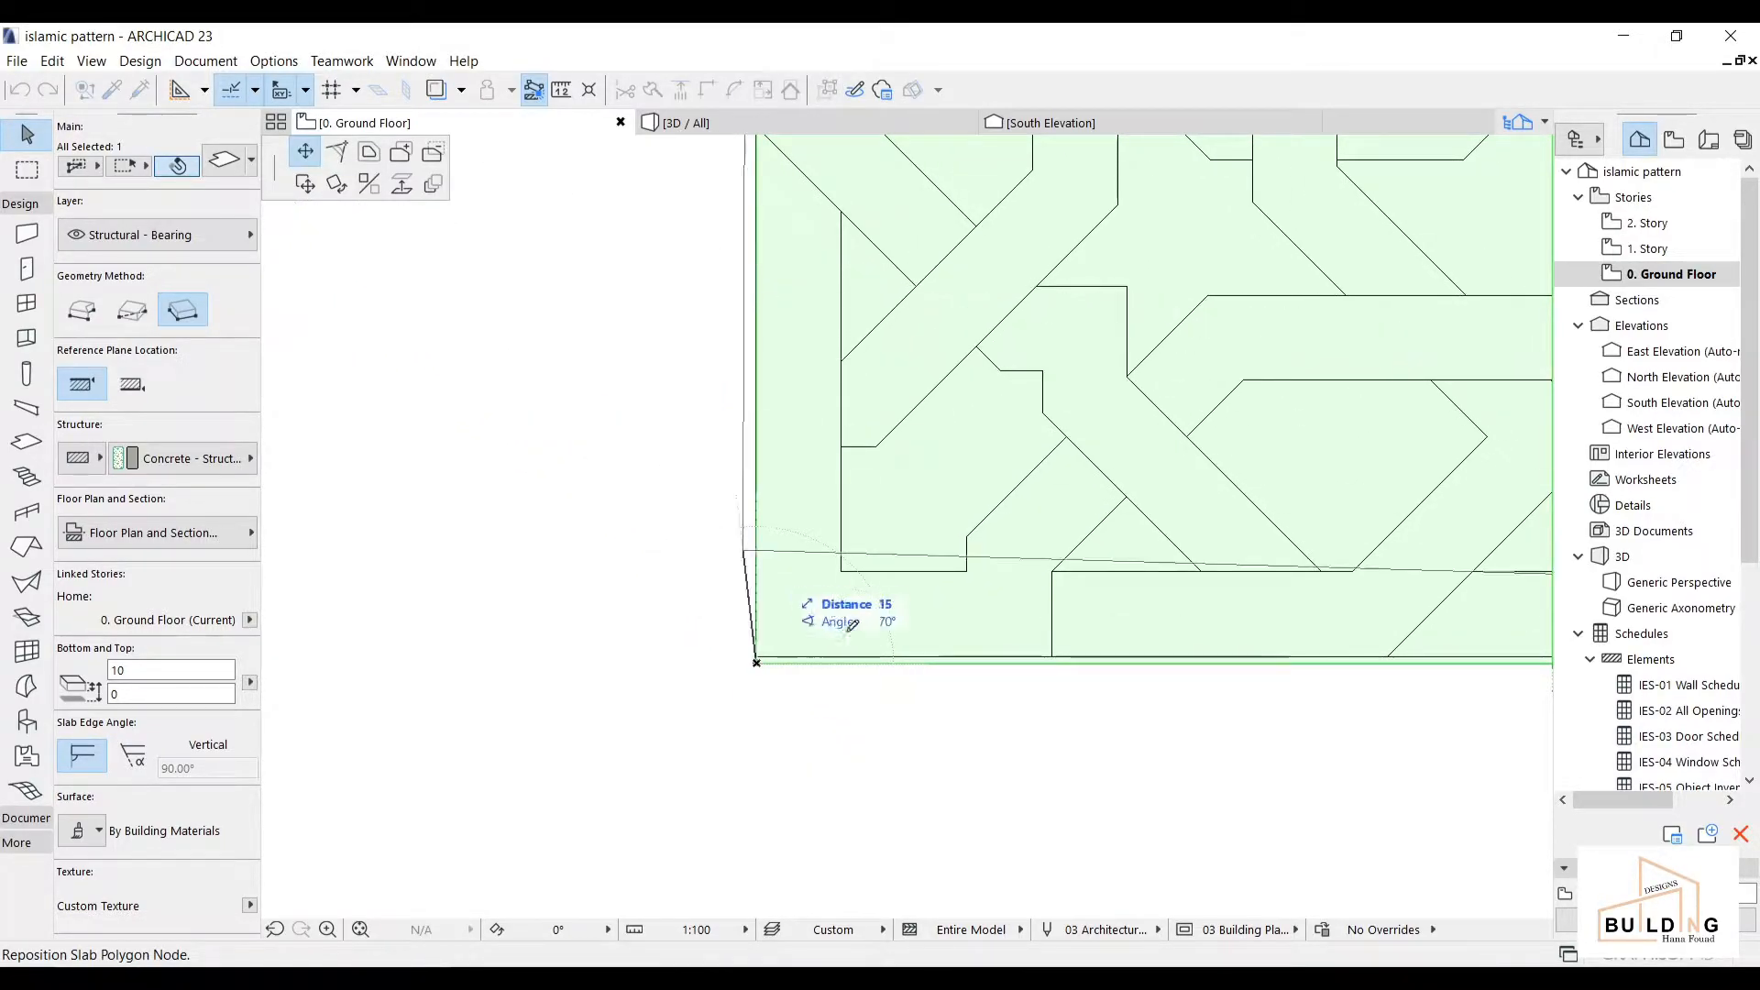
scroll(777, 651, up, 3)
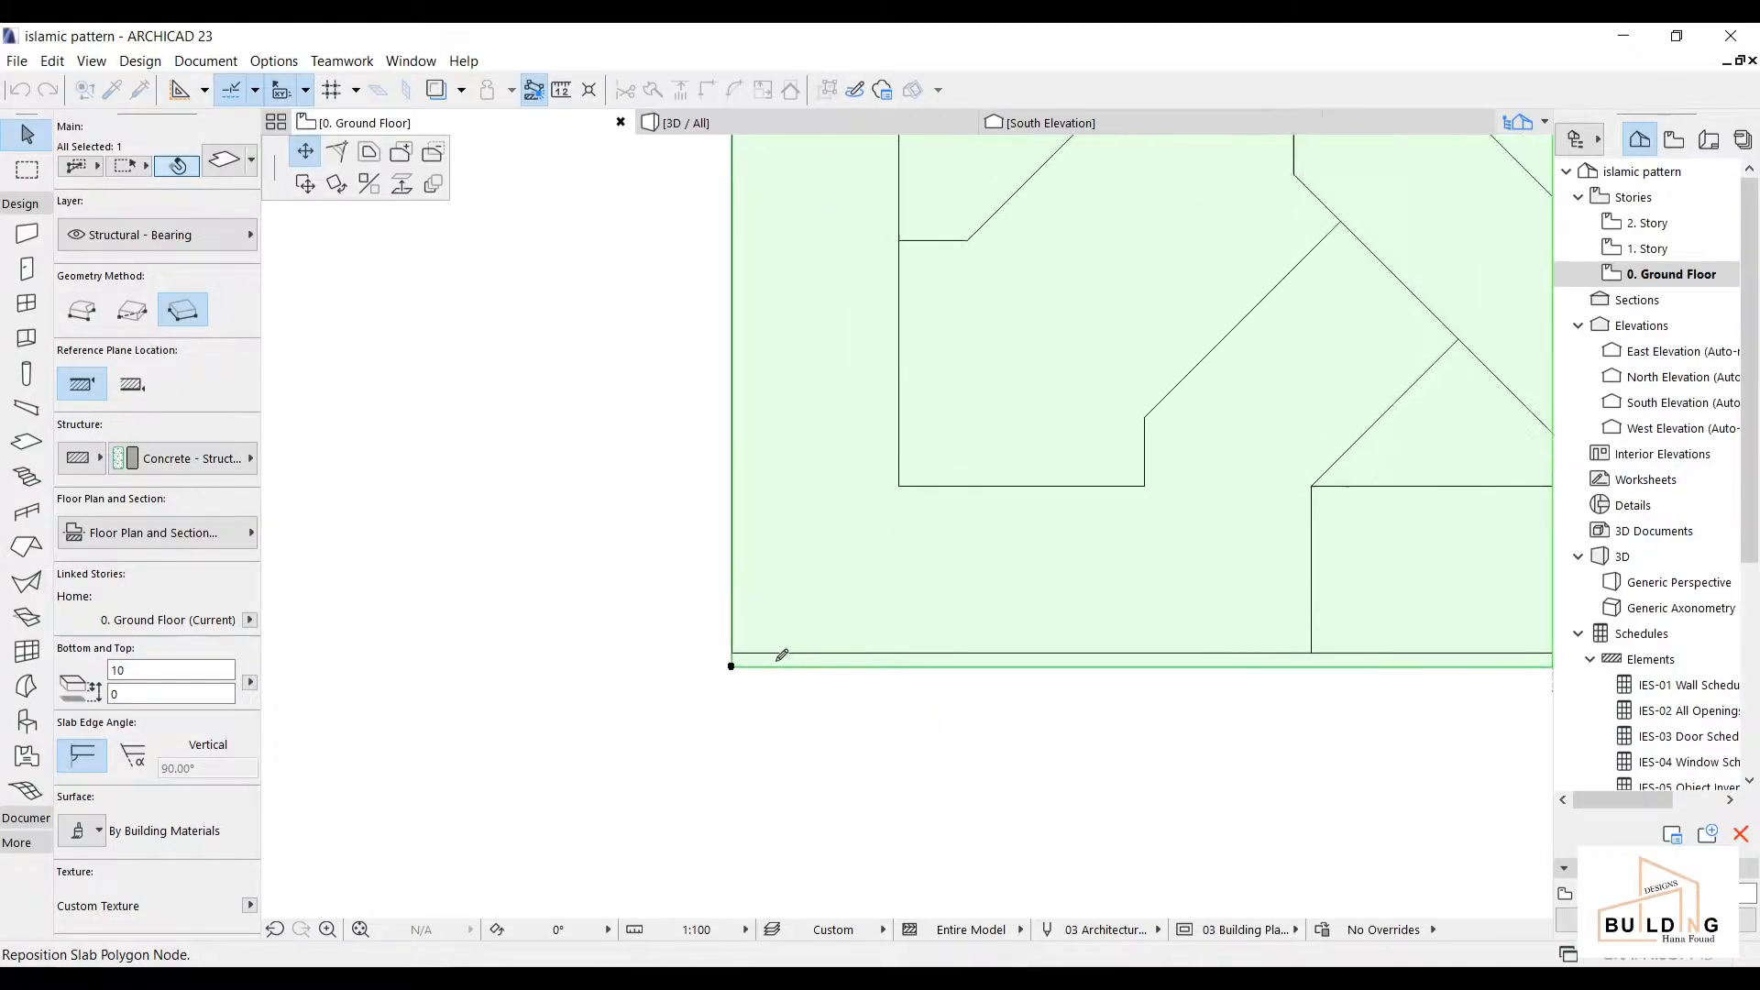
click(720, 647)
- Subtract the open area at the upper-left panel's outer top corner from the slab, tracing its outline with the Magic Wand
scroll(782, 677, down, 6)
middle_drag(1284, 719, 380, 628)
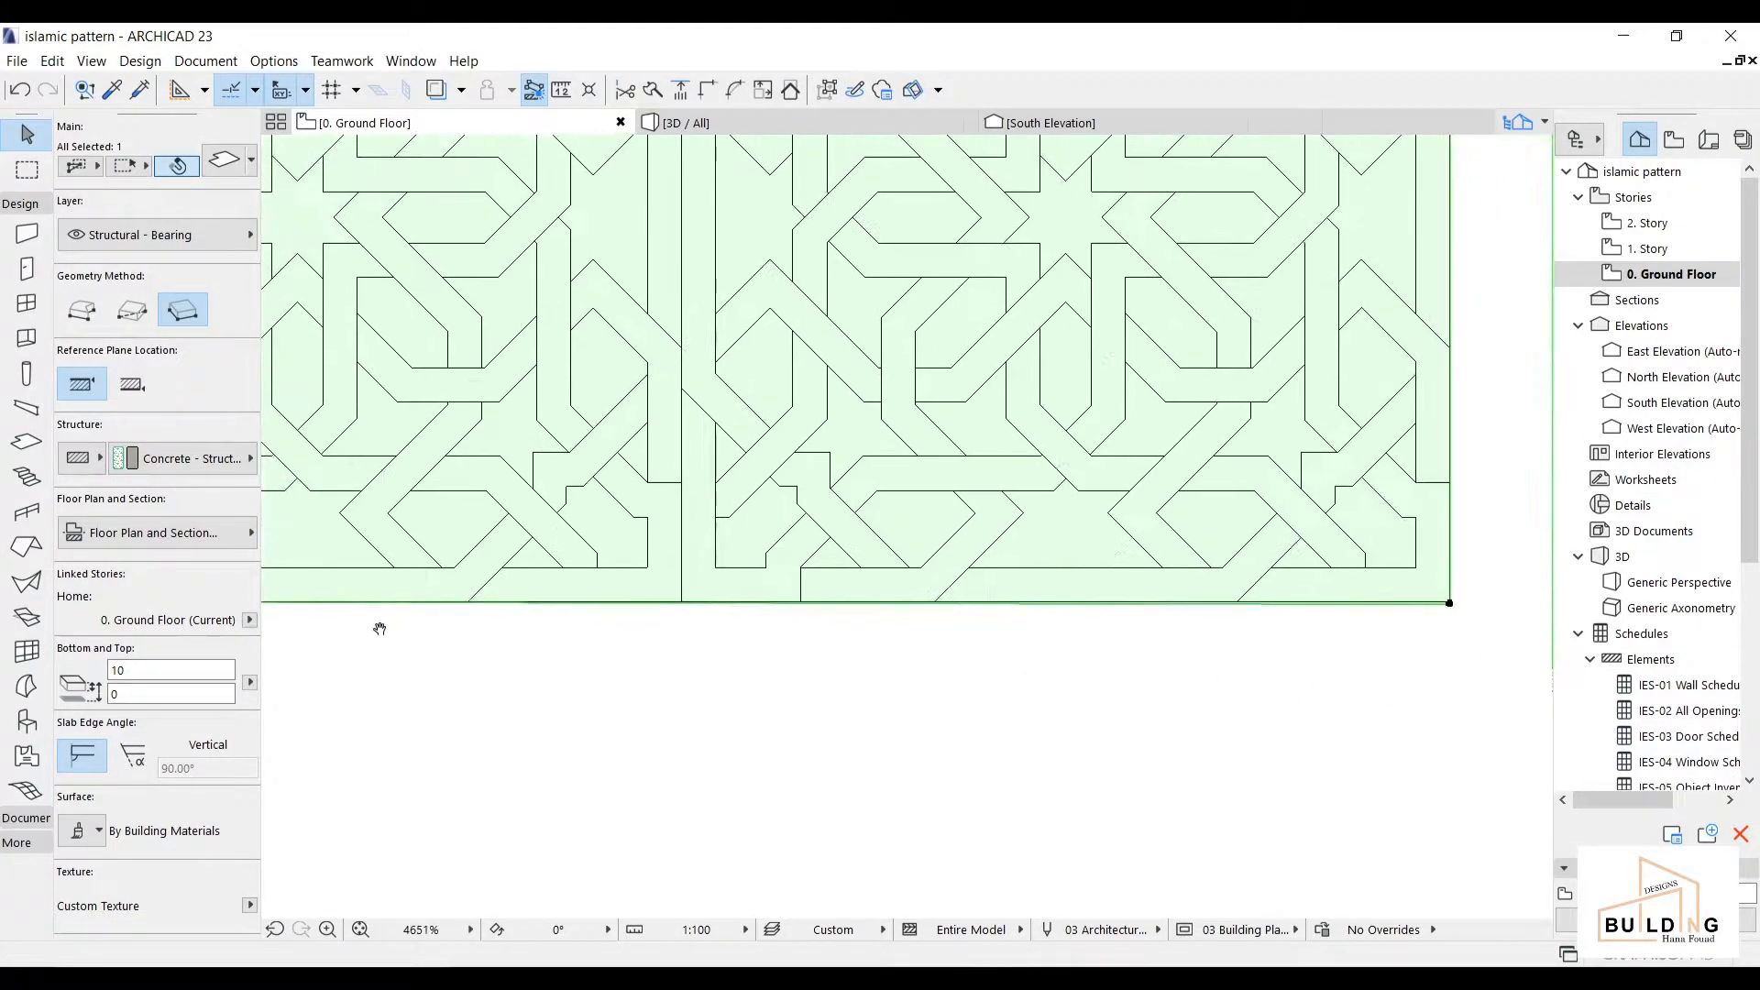
scroll(1461, 612, up, 5)
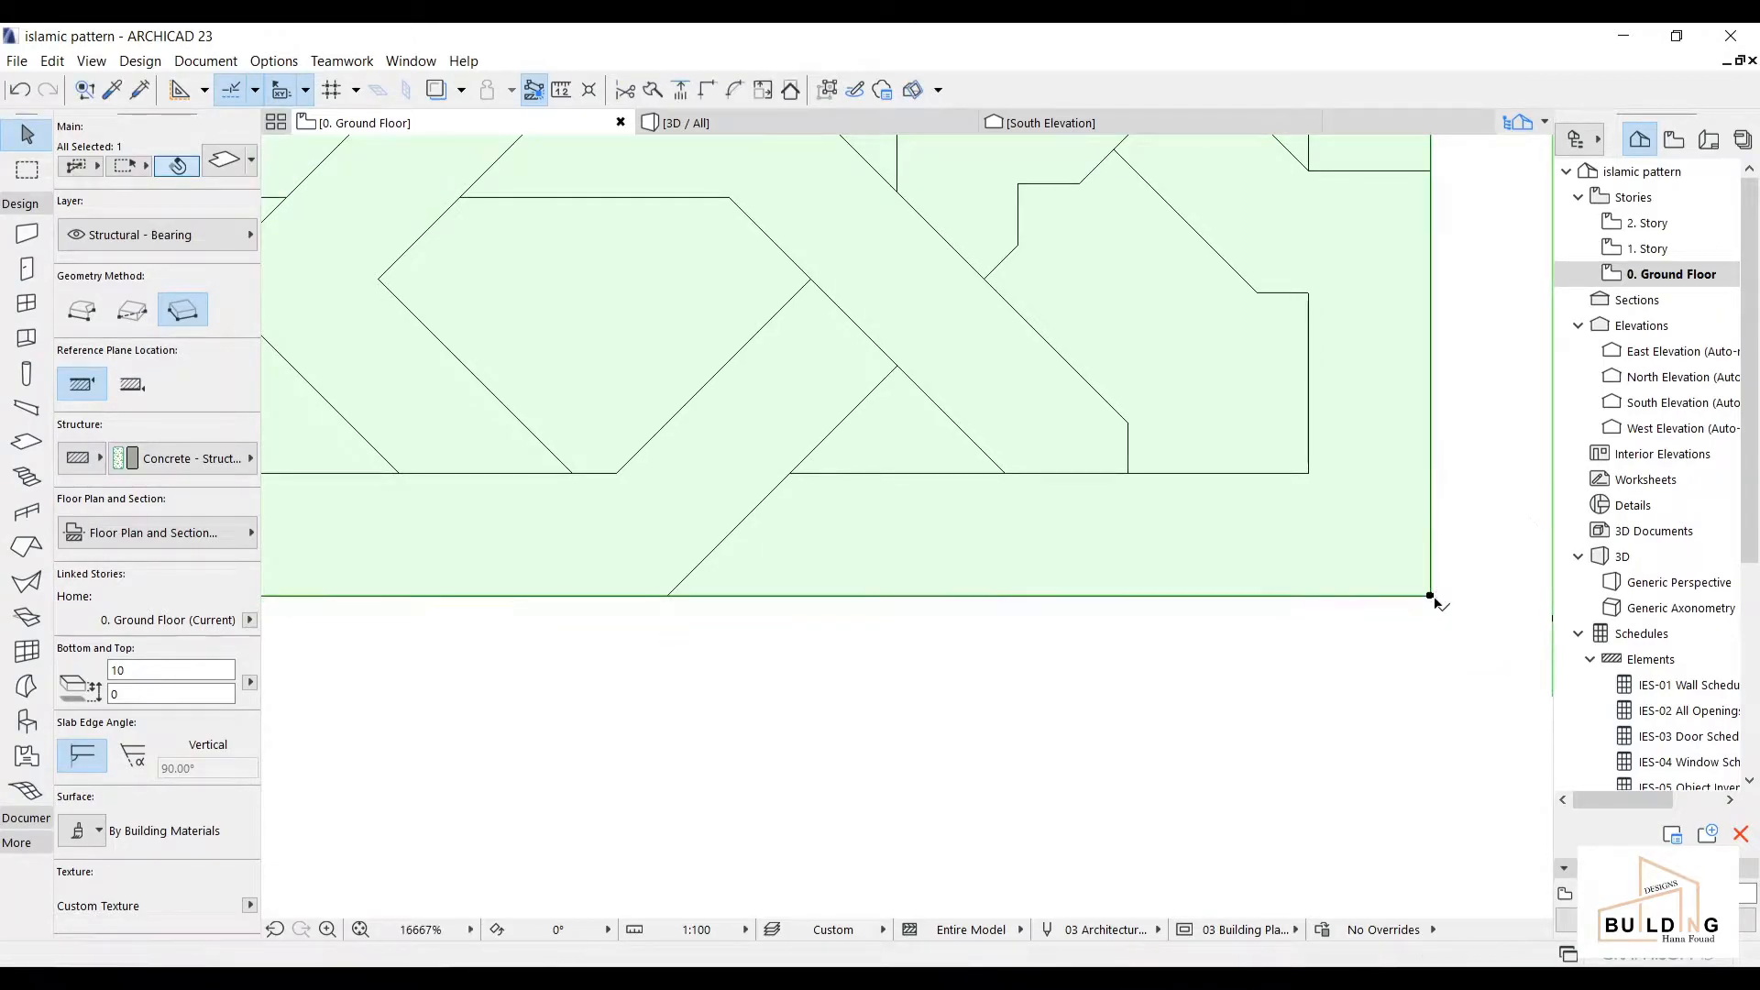
scroll(1394, 559, down, 4)
scroll(1076, 425, down, 5)
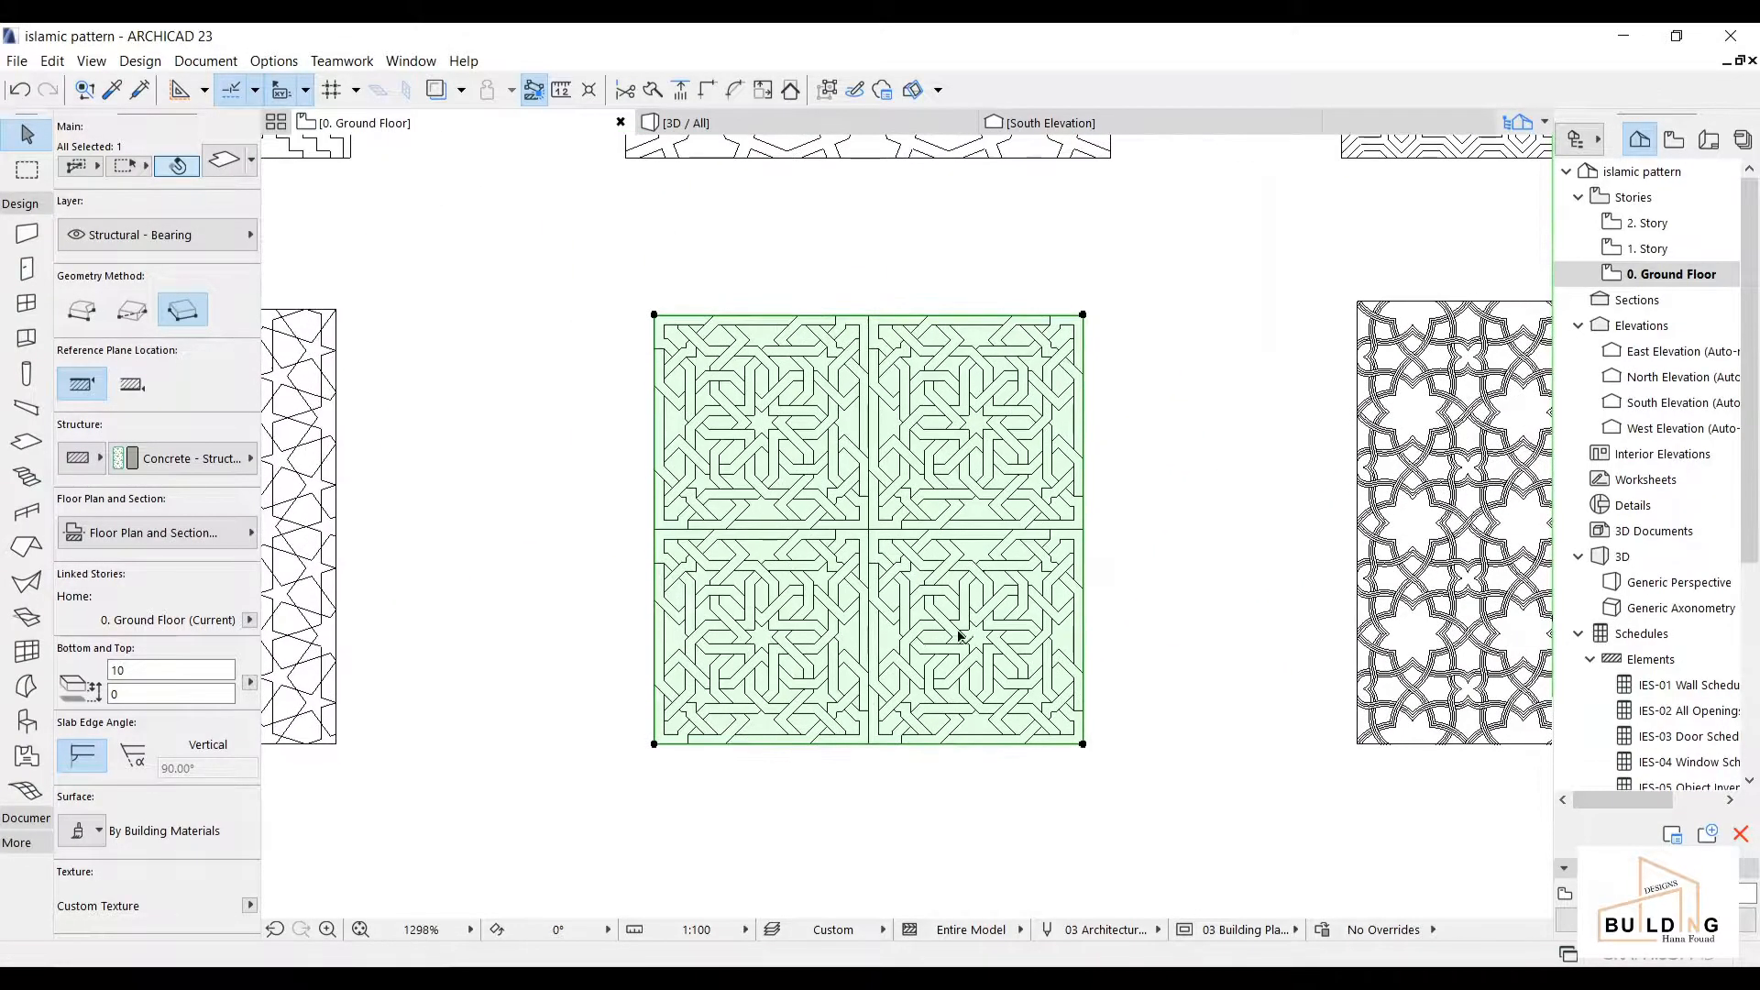
key(Escape)
scroll(689, 311, up, 4)
click(618, 336)
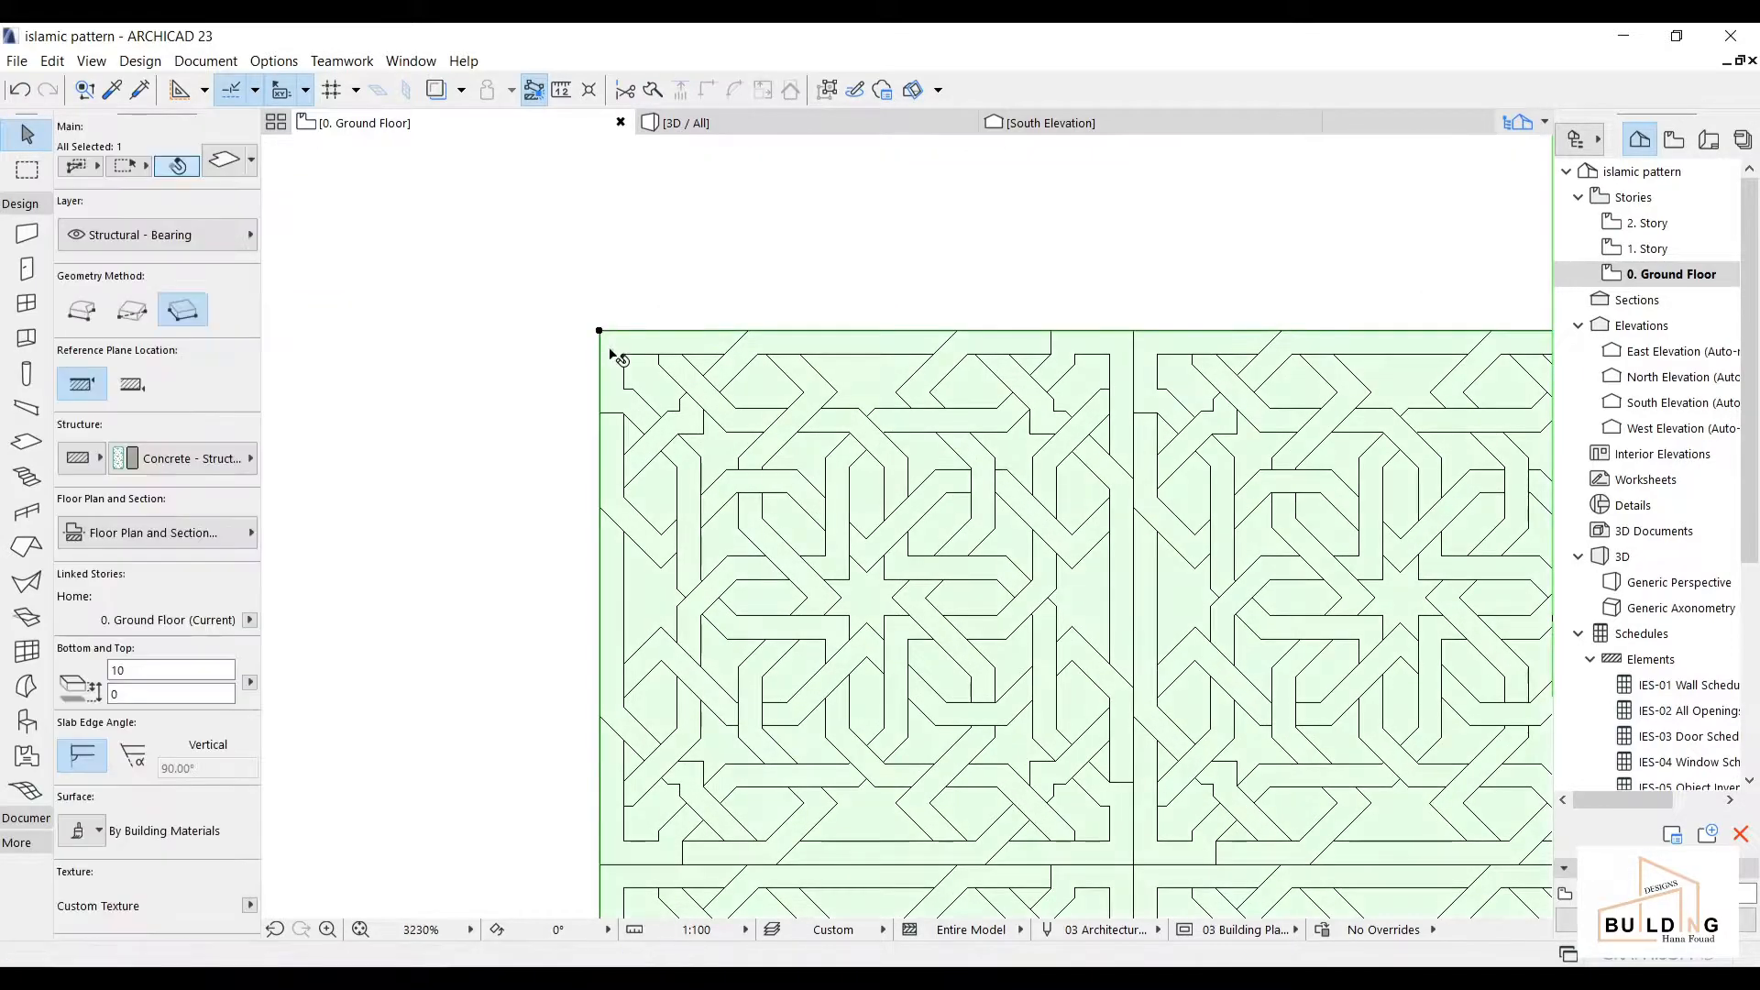
click(599, 331)
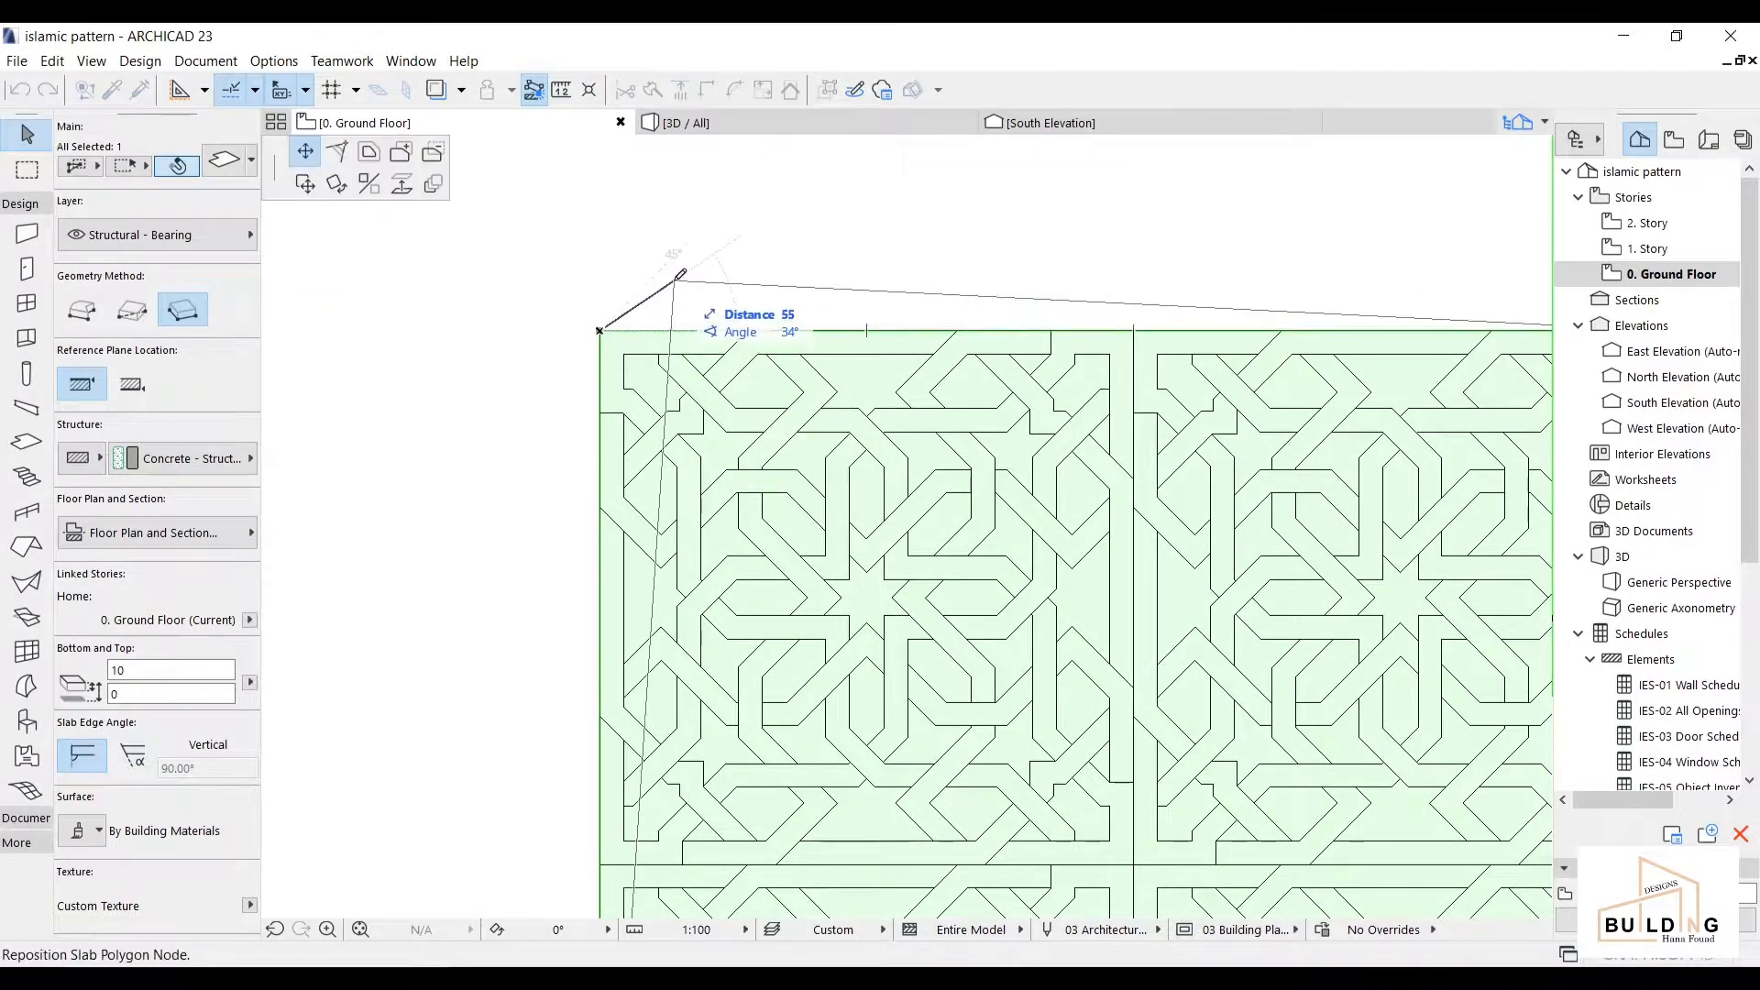
click(434, 156)
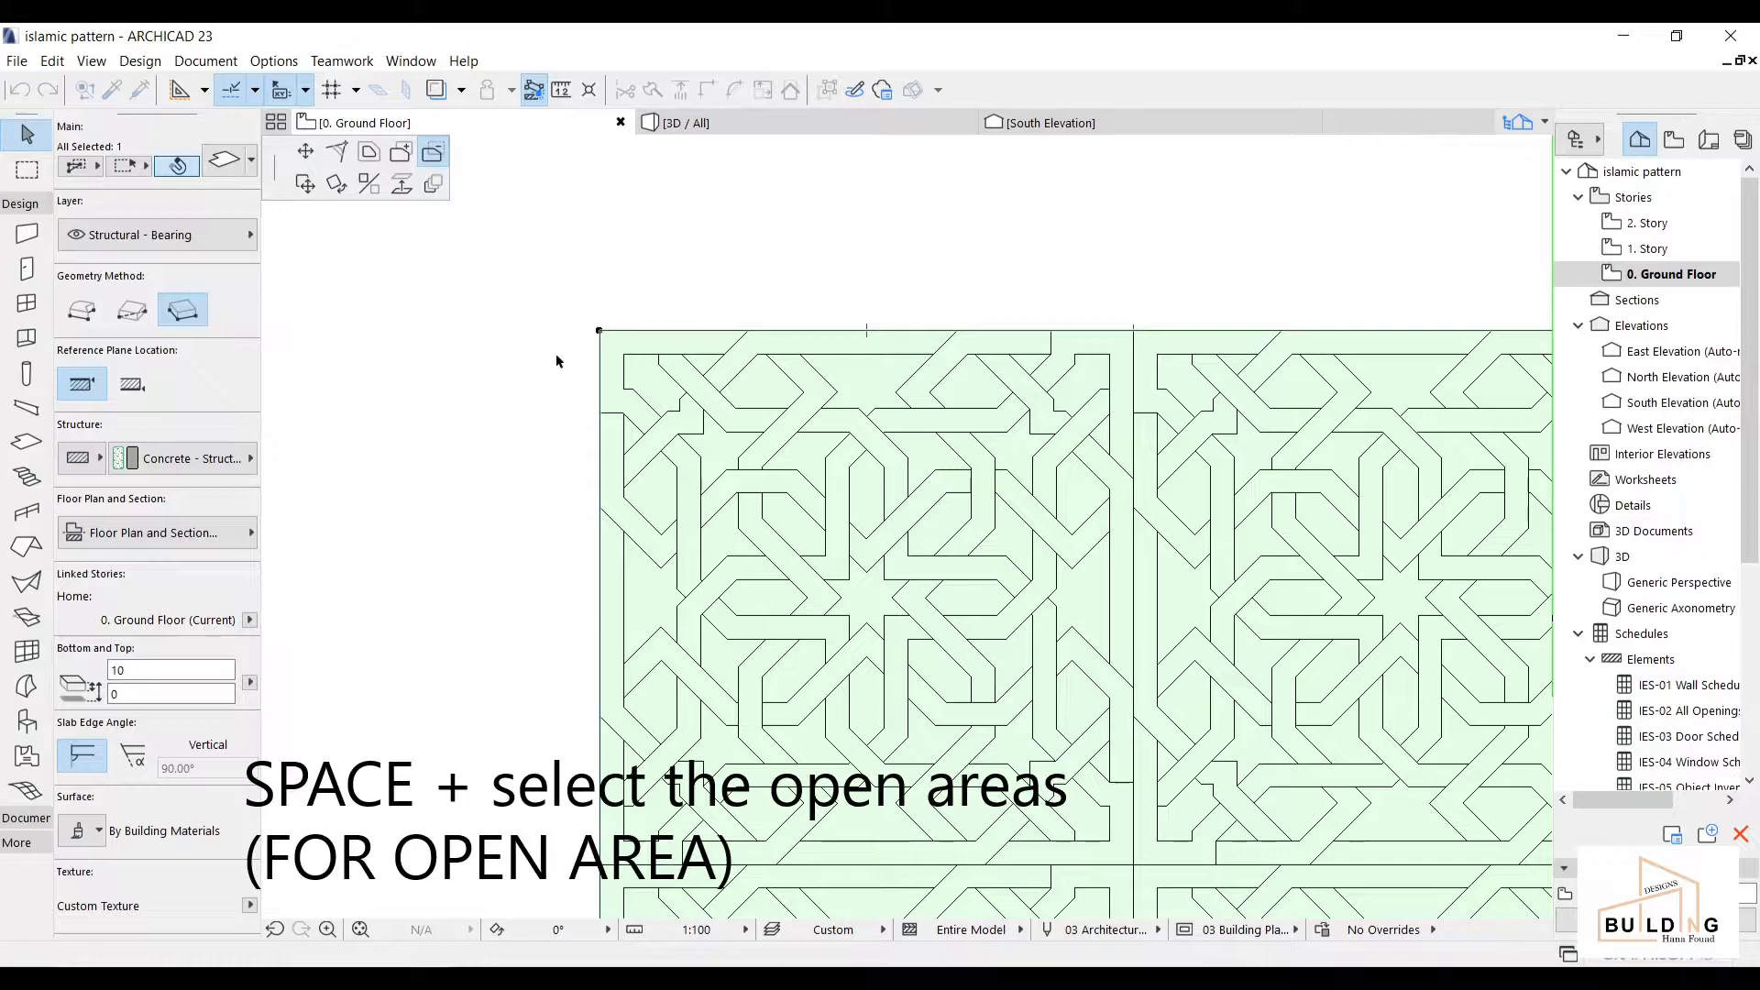
click(649, 381)
click(653, 384)
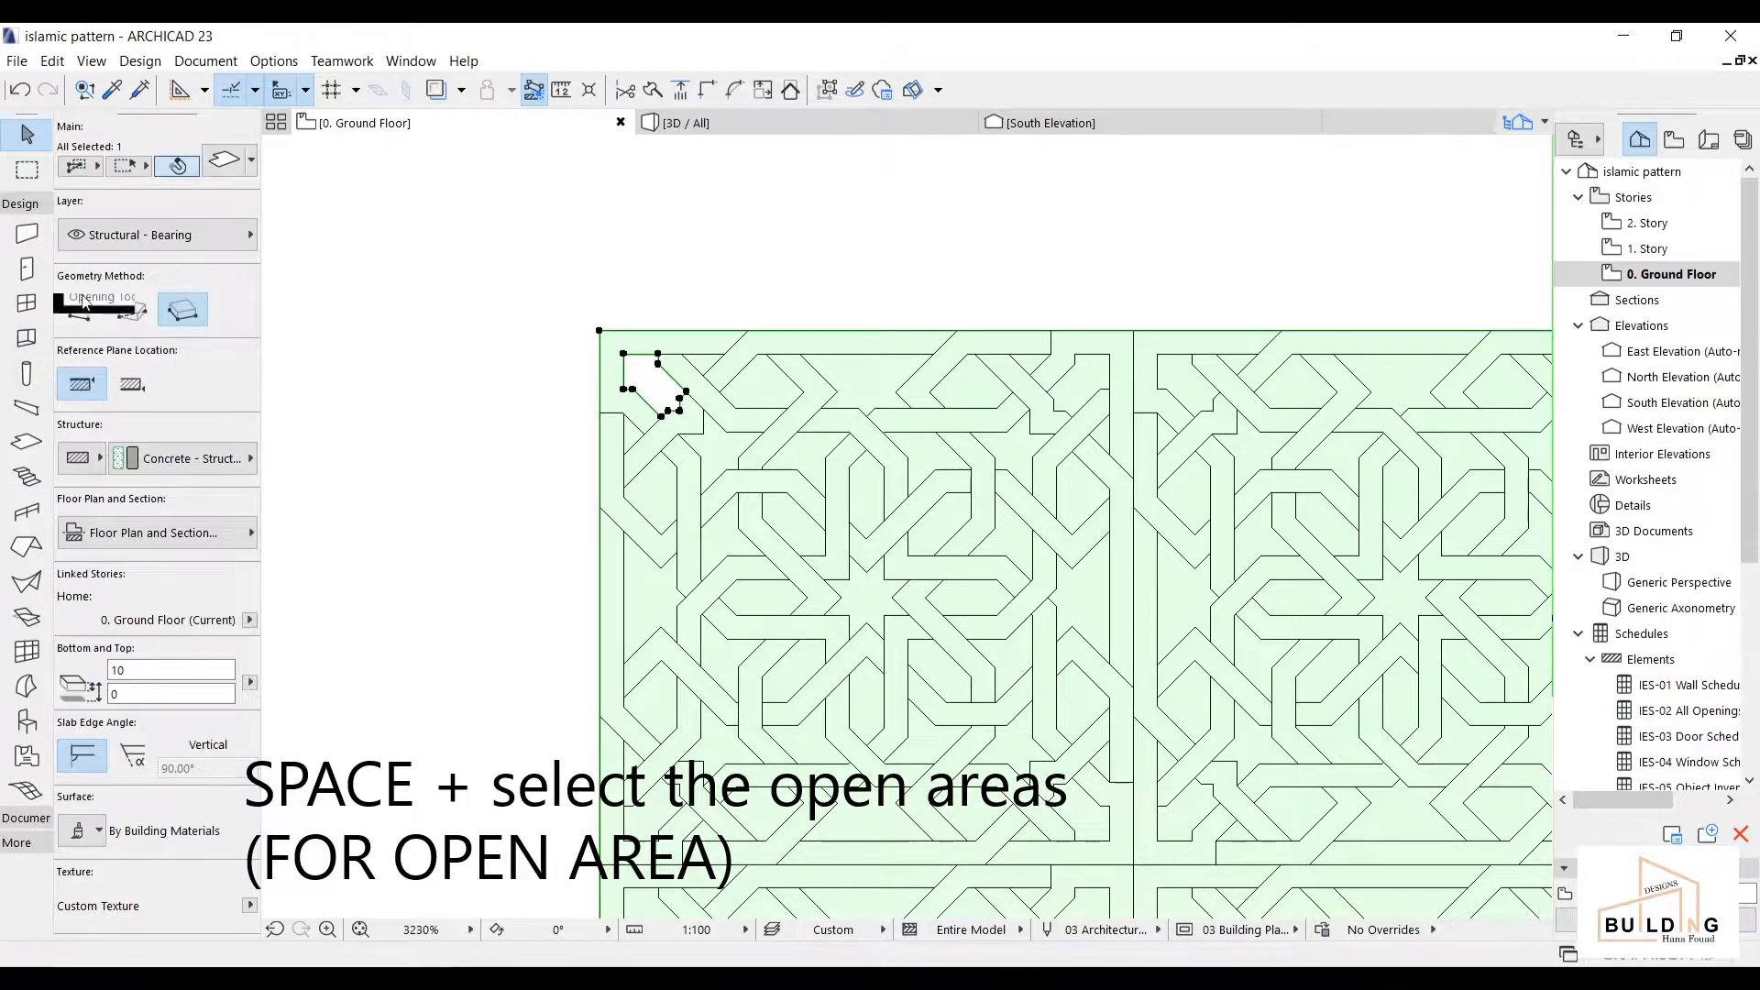
- With the Slab tool active, cut the open areas along the upper-left panel's top edge and near its upper-right corner using the Magic Wand
click(44, 444)
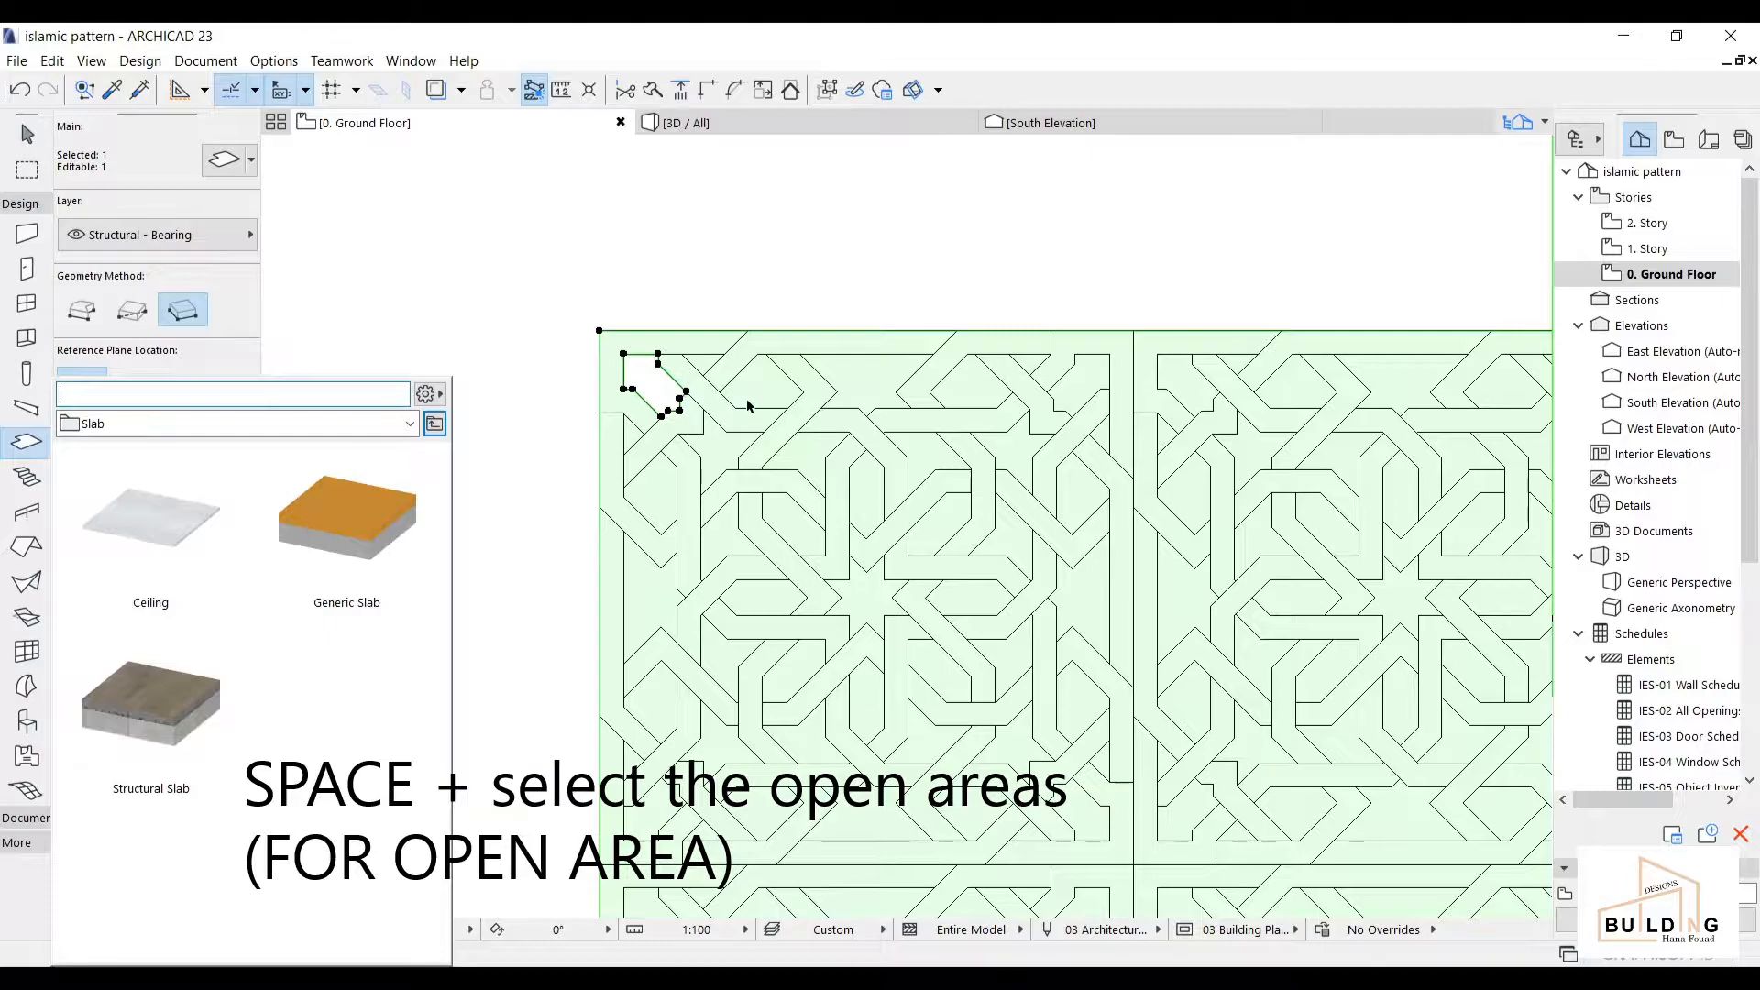
click(150, 518)
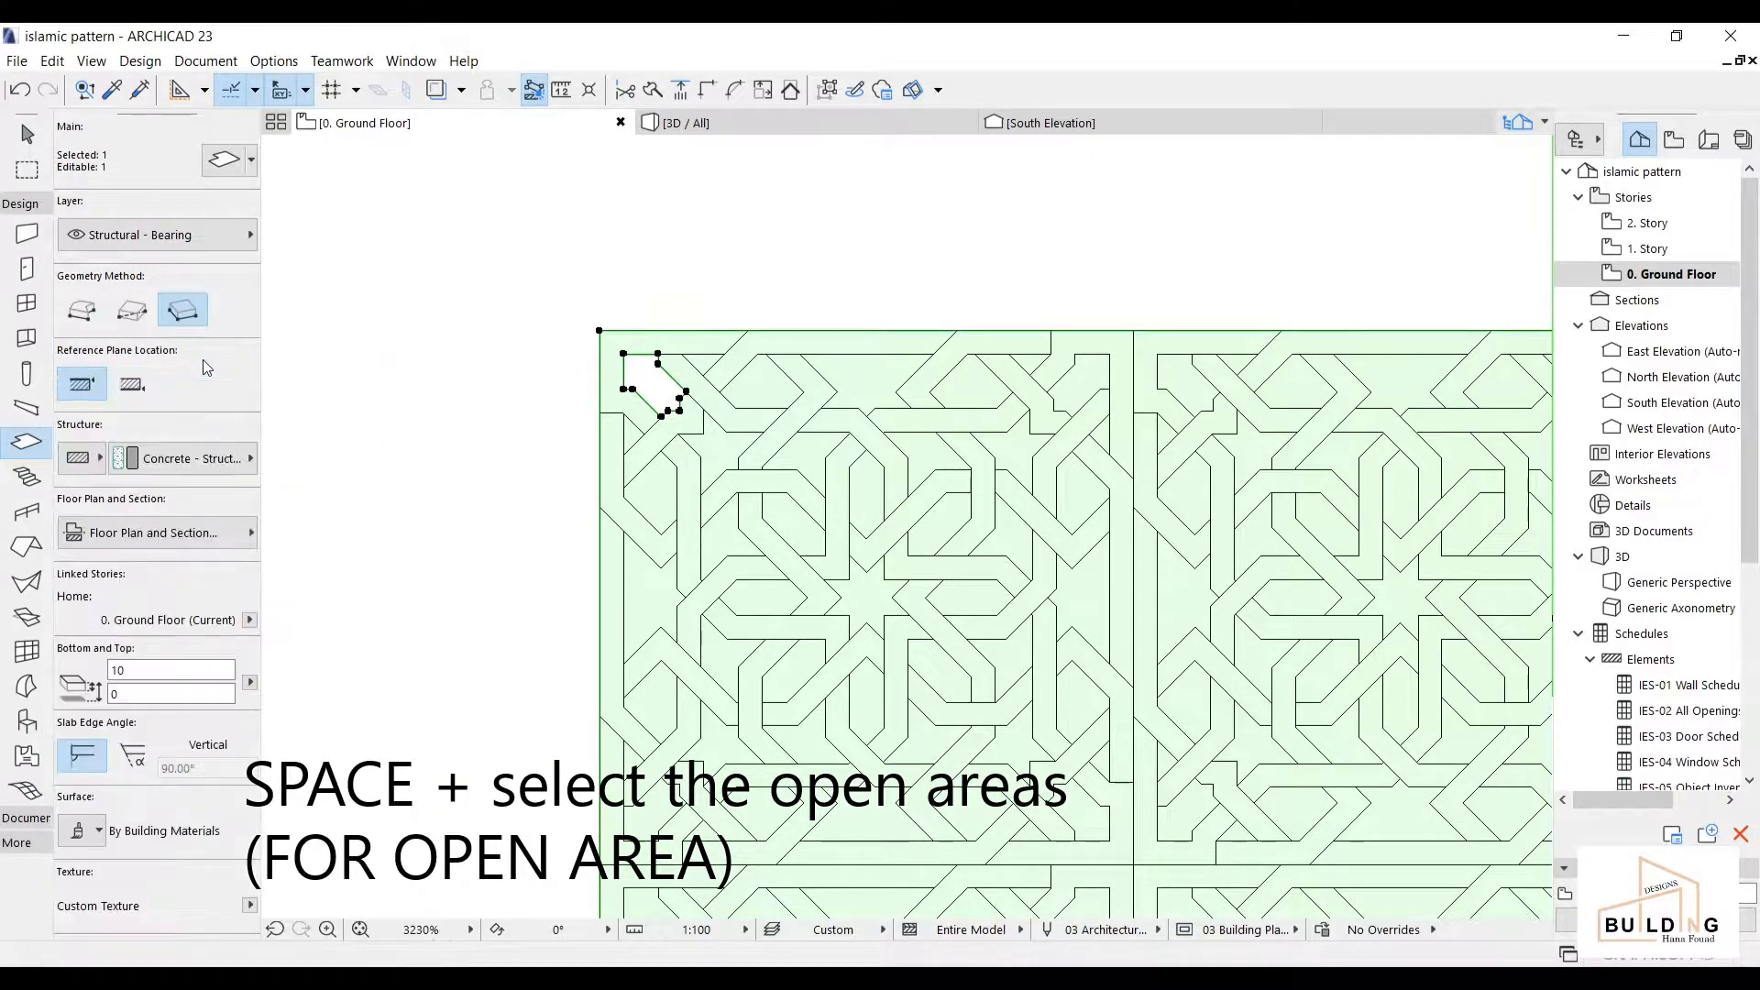
click(763, 389)
click(864, 382)
click(953, 390)
click(1080, 376)
click(1021, 462)
click(1086, 495)
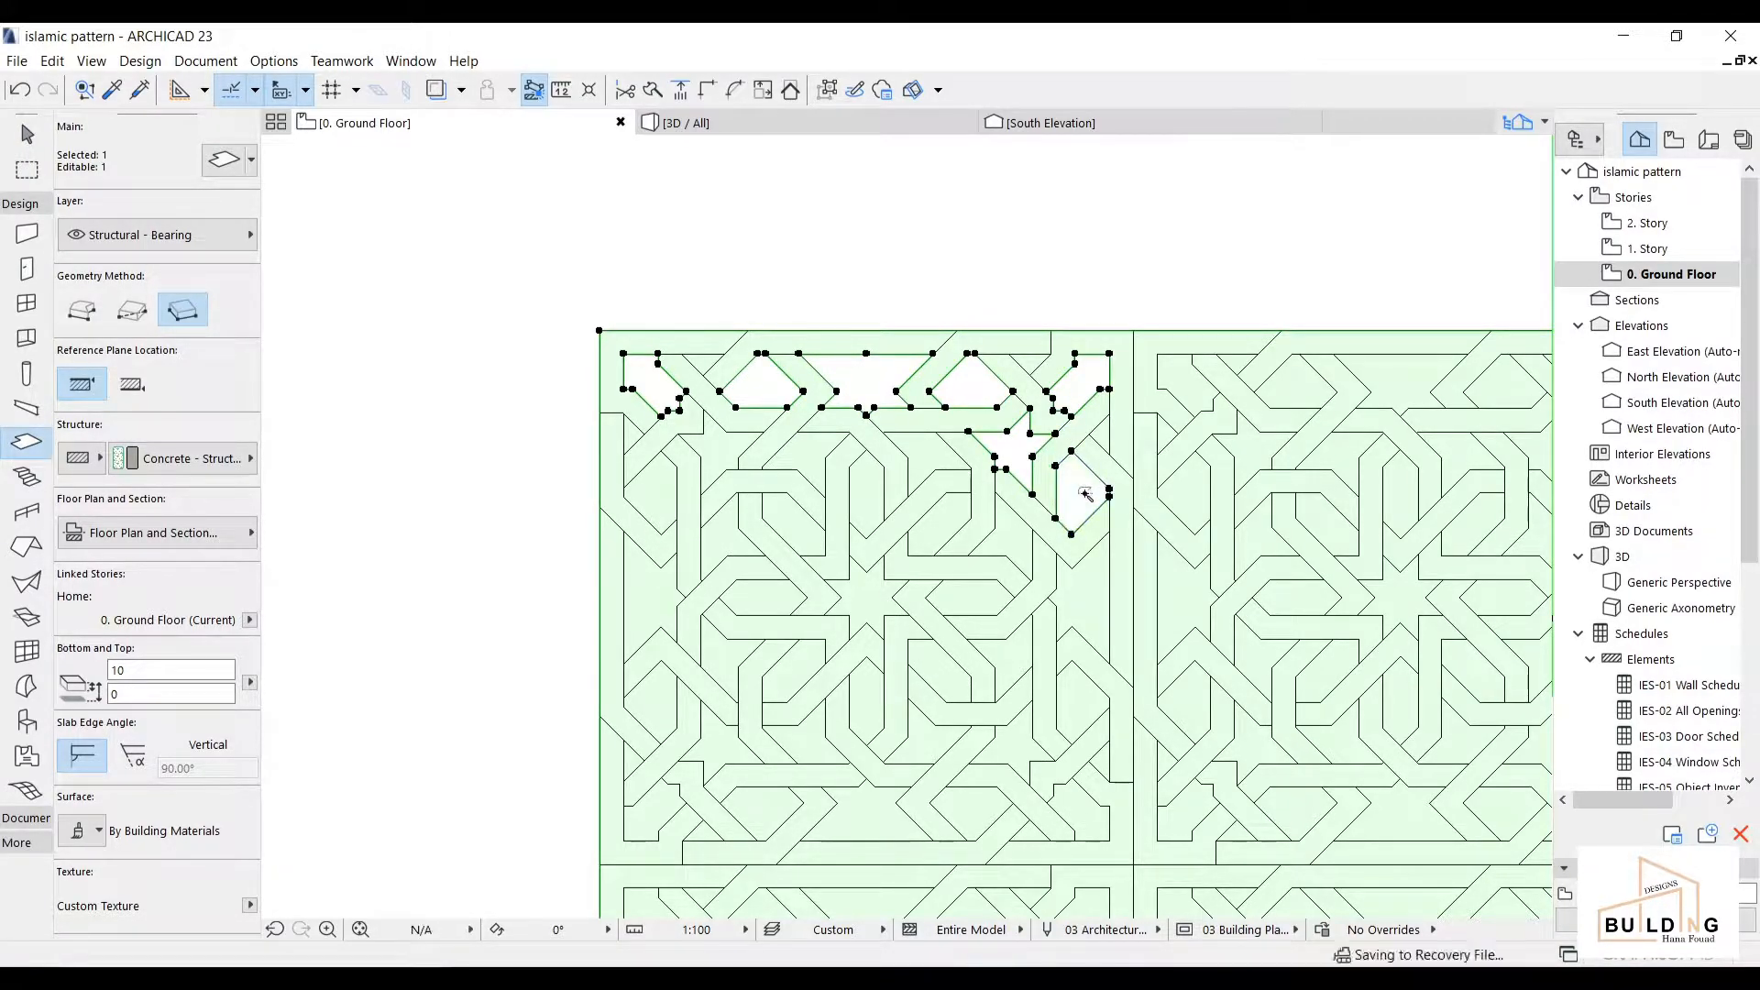
- Cut slab openings for the upper-left panel's central star and the open shapes above and beside it
click(933, 457)
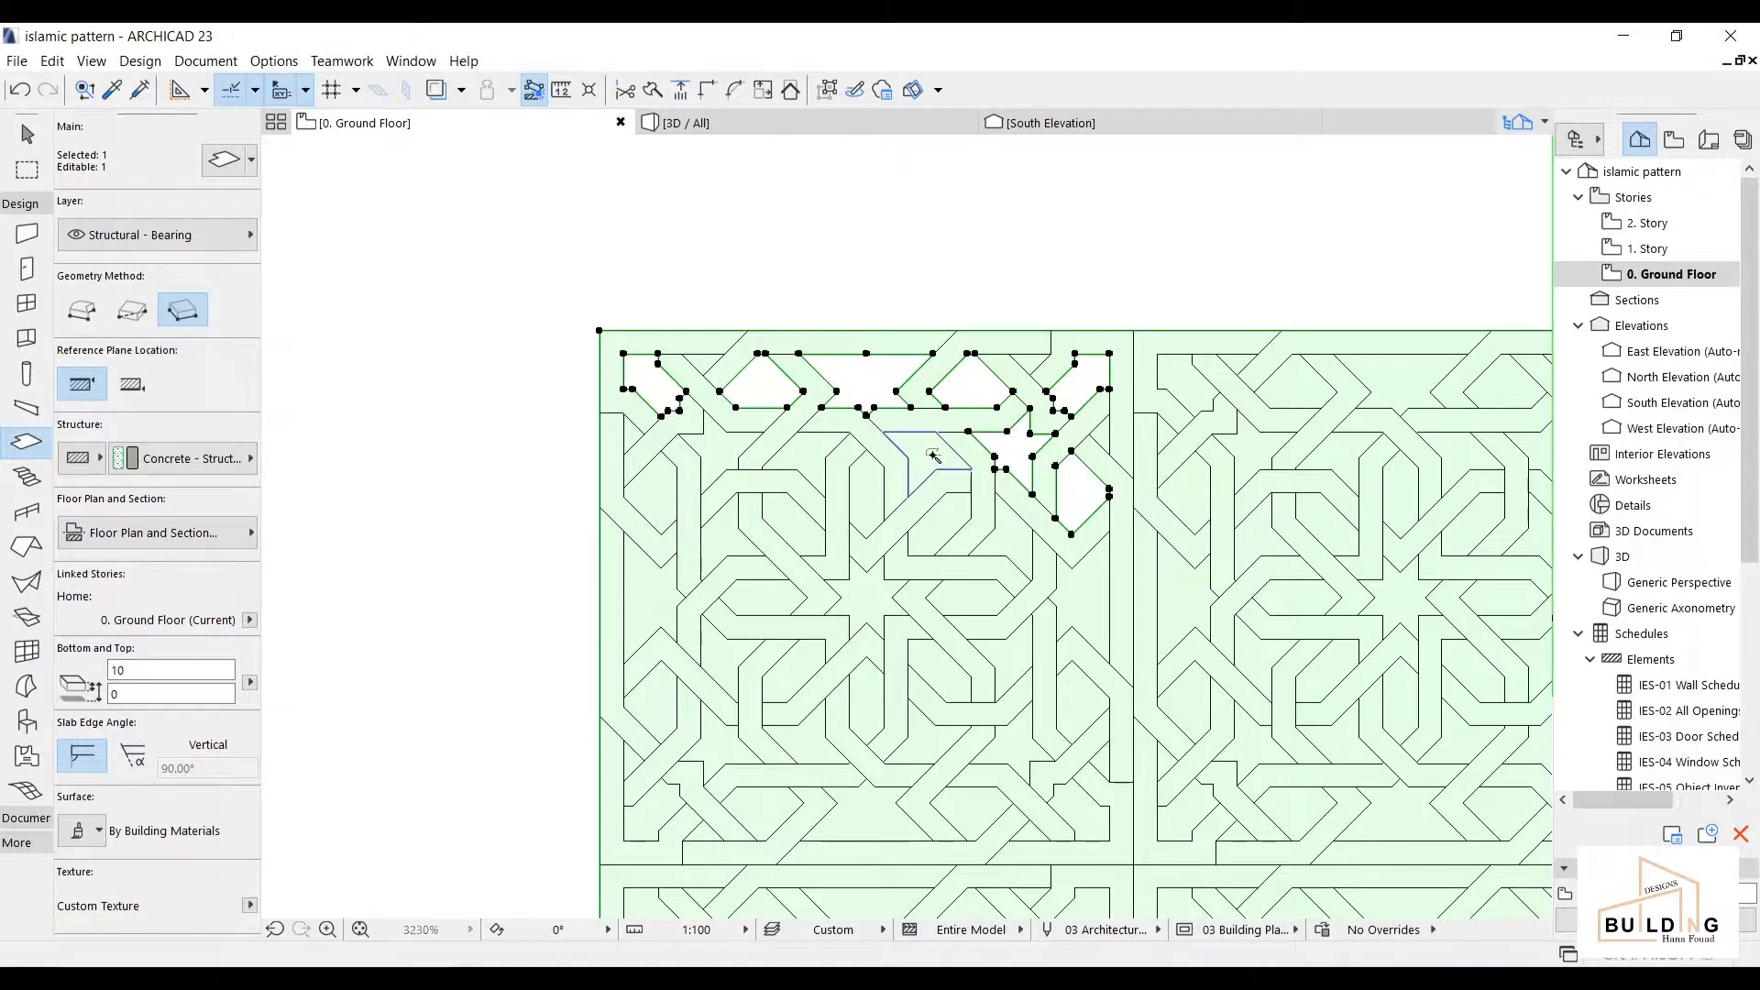
click(729, 454)
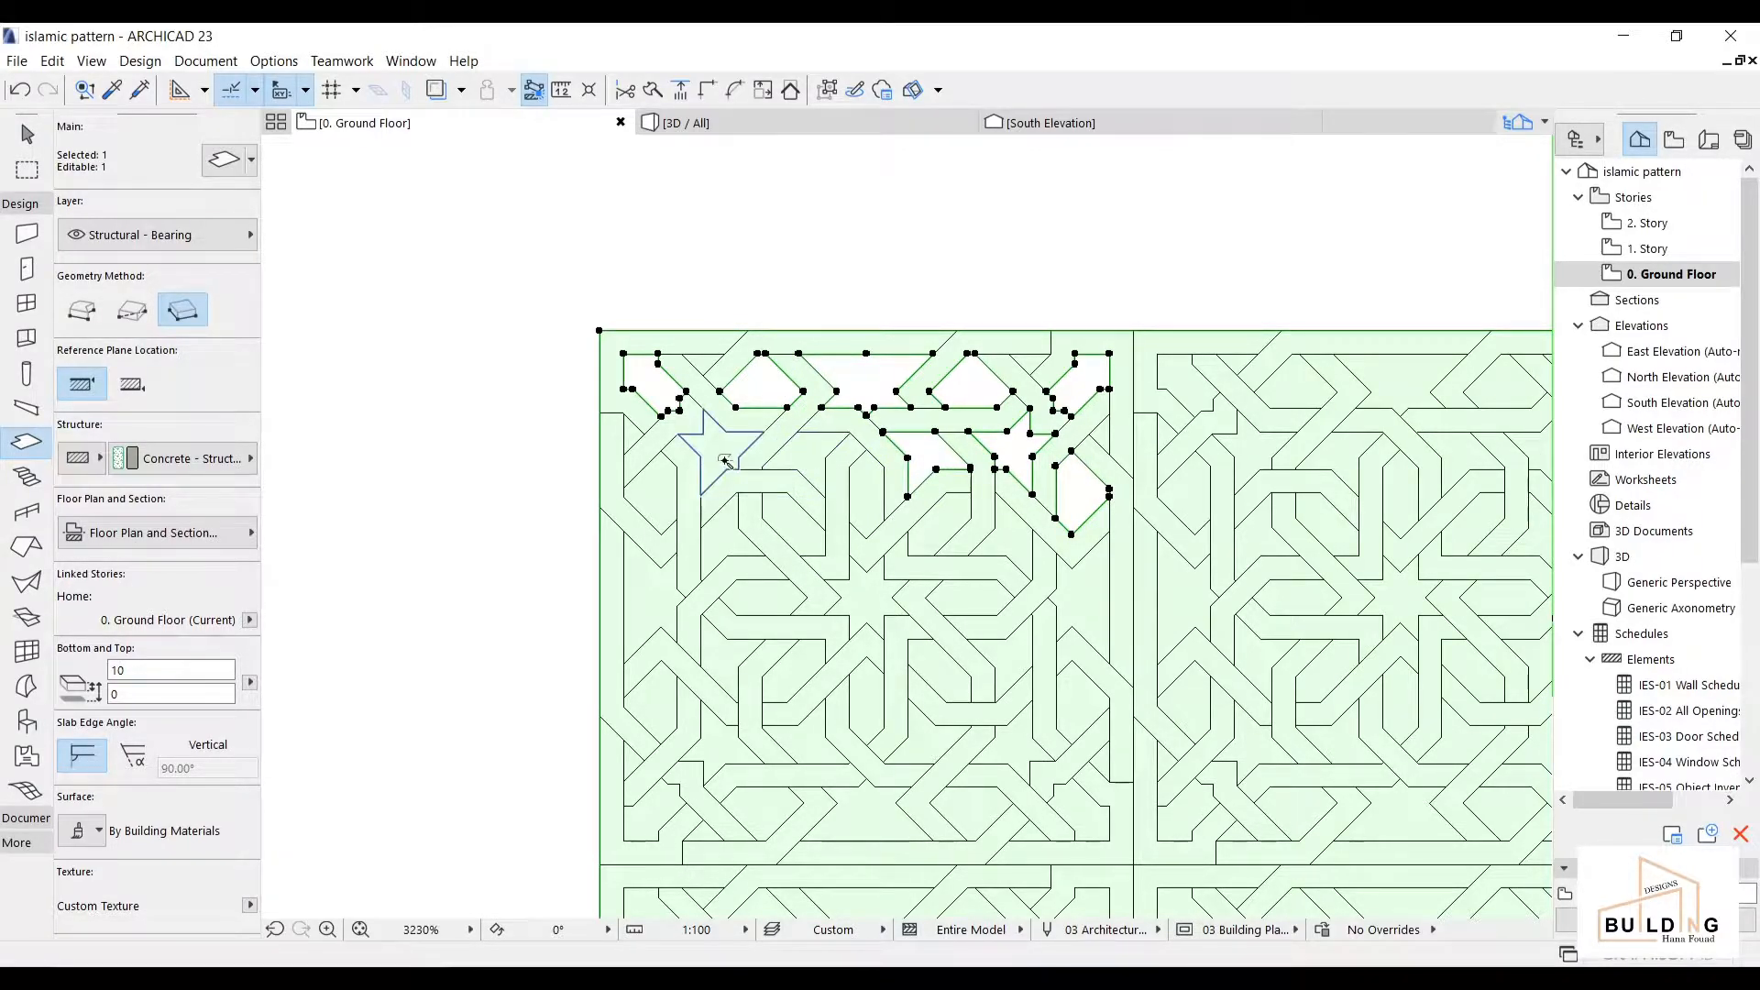
click(798, 528)
click(813, 457)
click(869, 593)
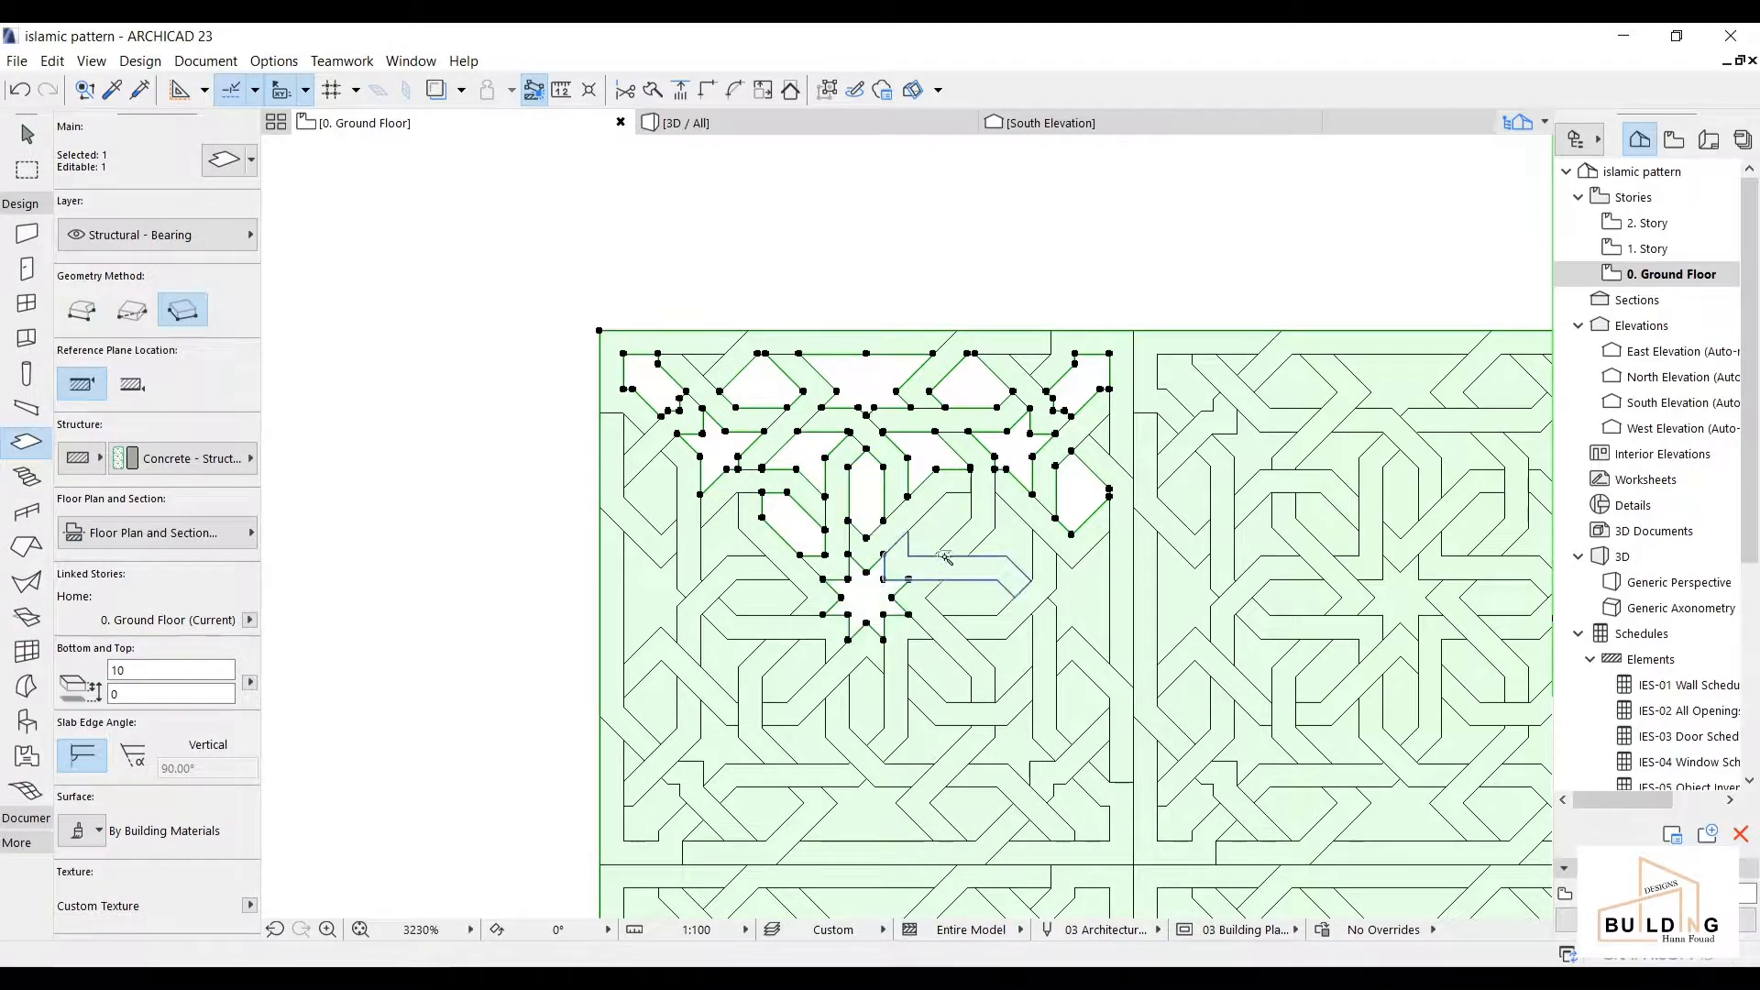
click(1009, 544)
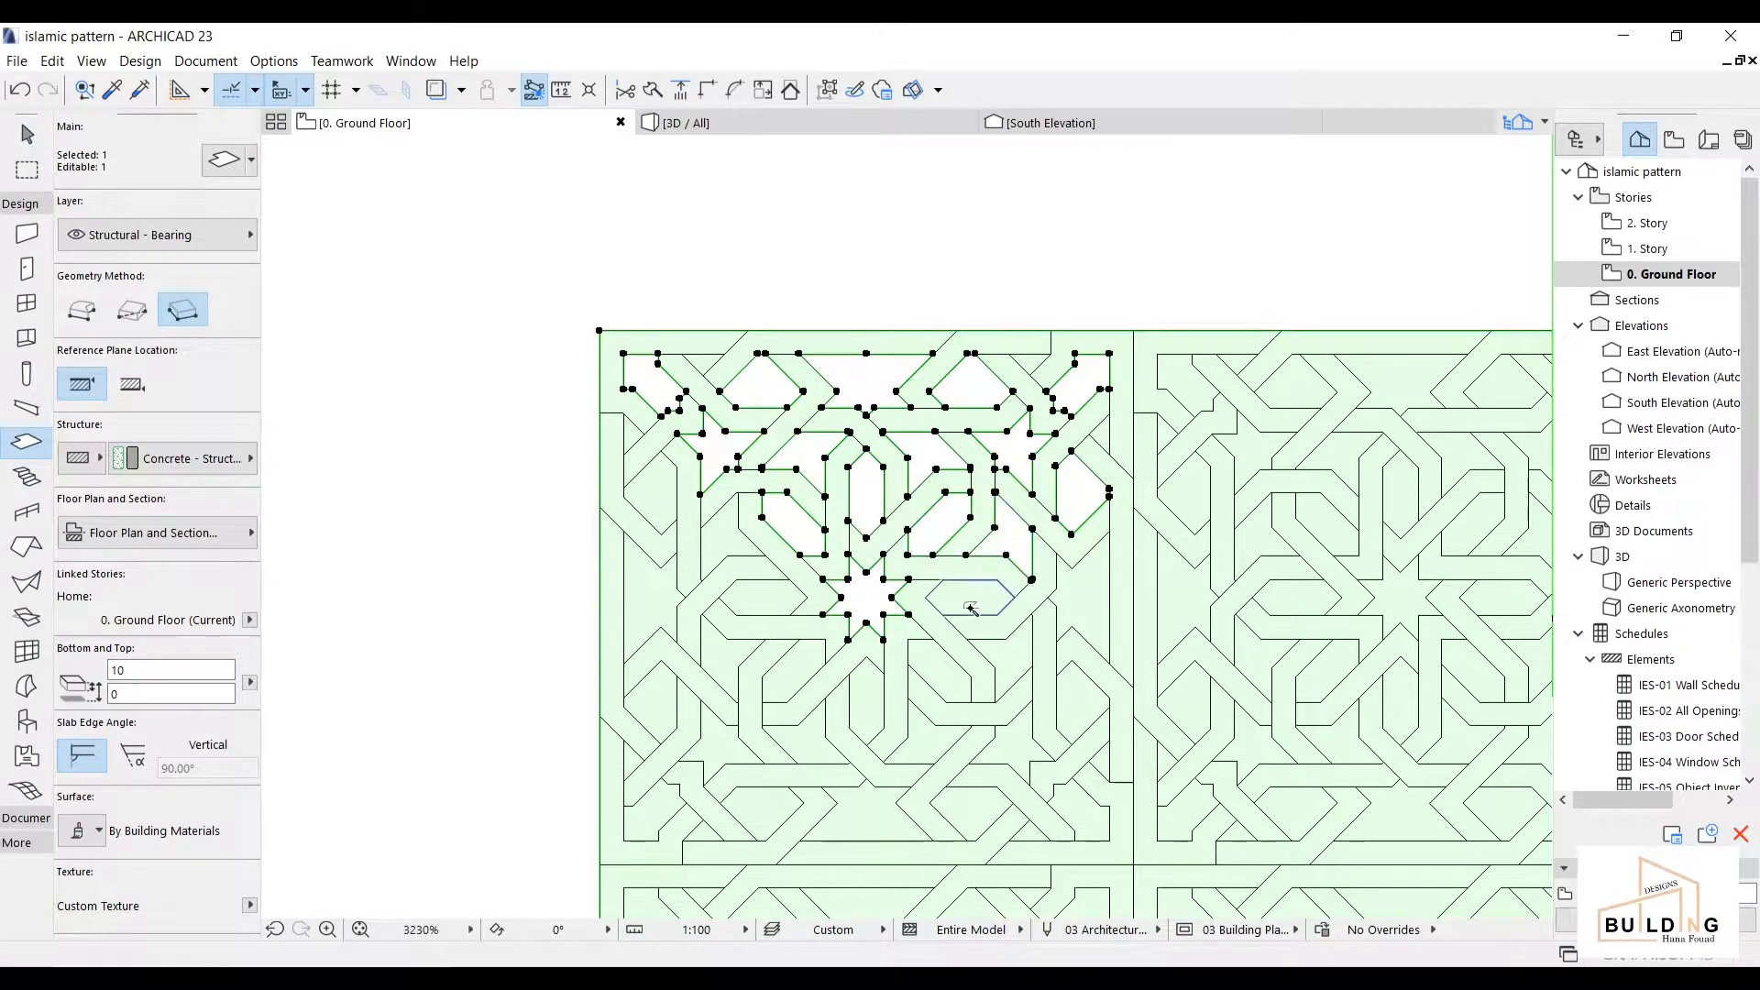
click(970, 610)
click(754, 594)
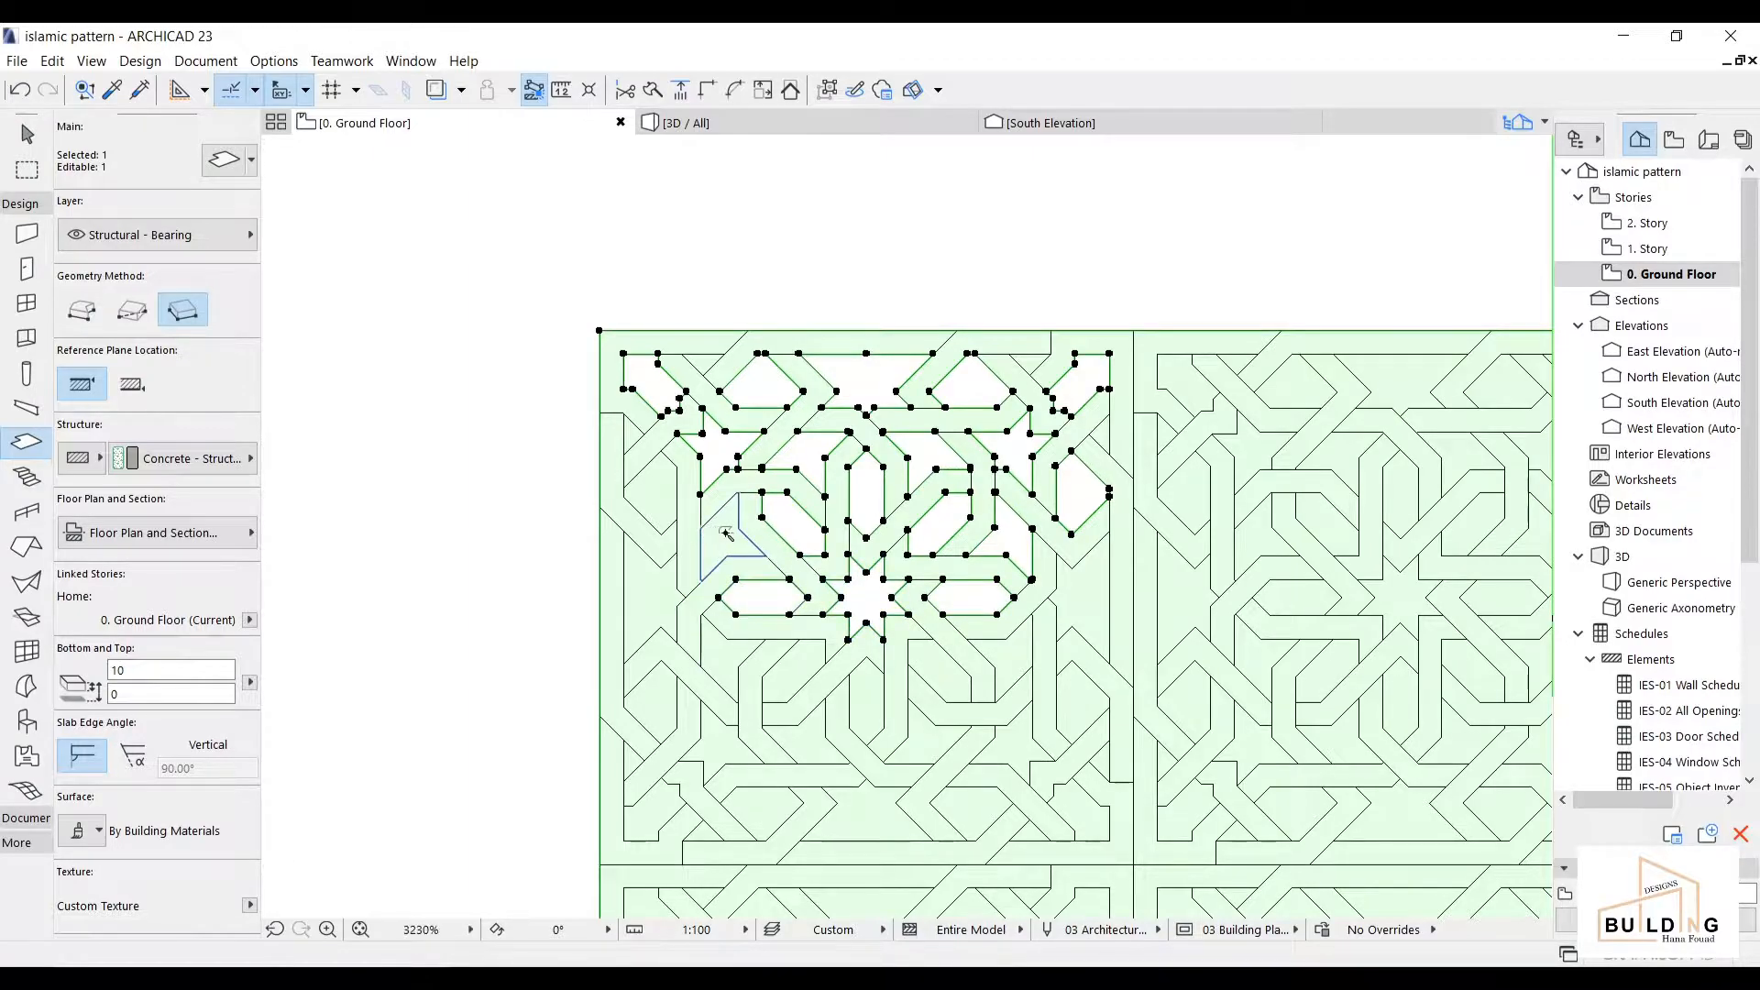
- Cut the open areas along the upper-left panel's left side and the small top-edge triangles, and undo the wrong opening at the right edge
click(649, 617)
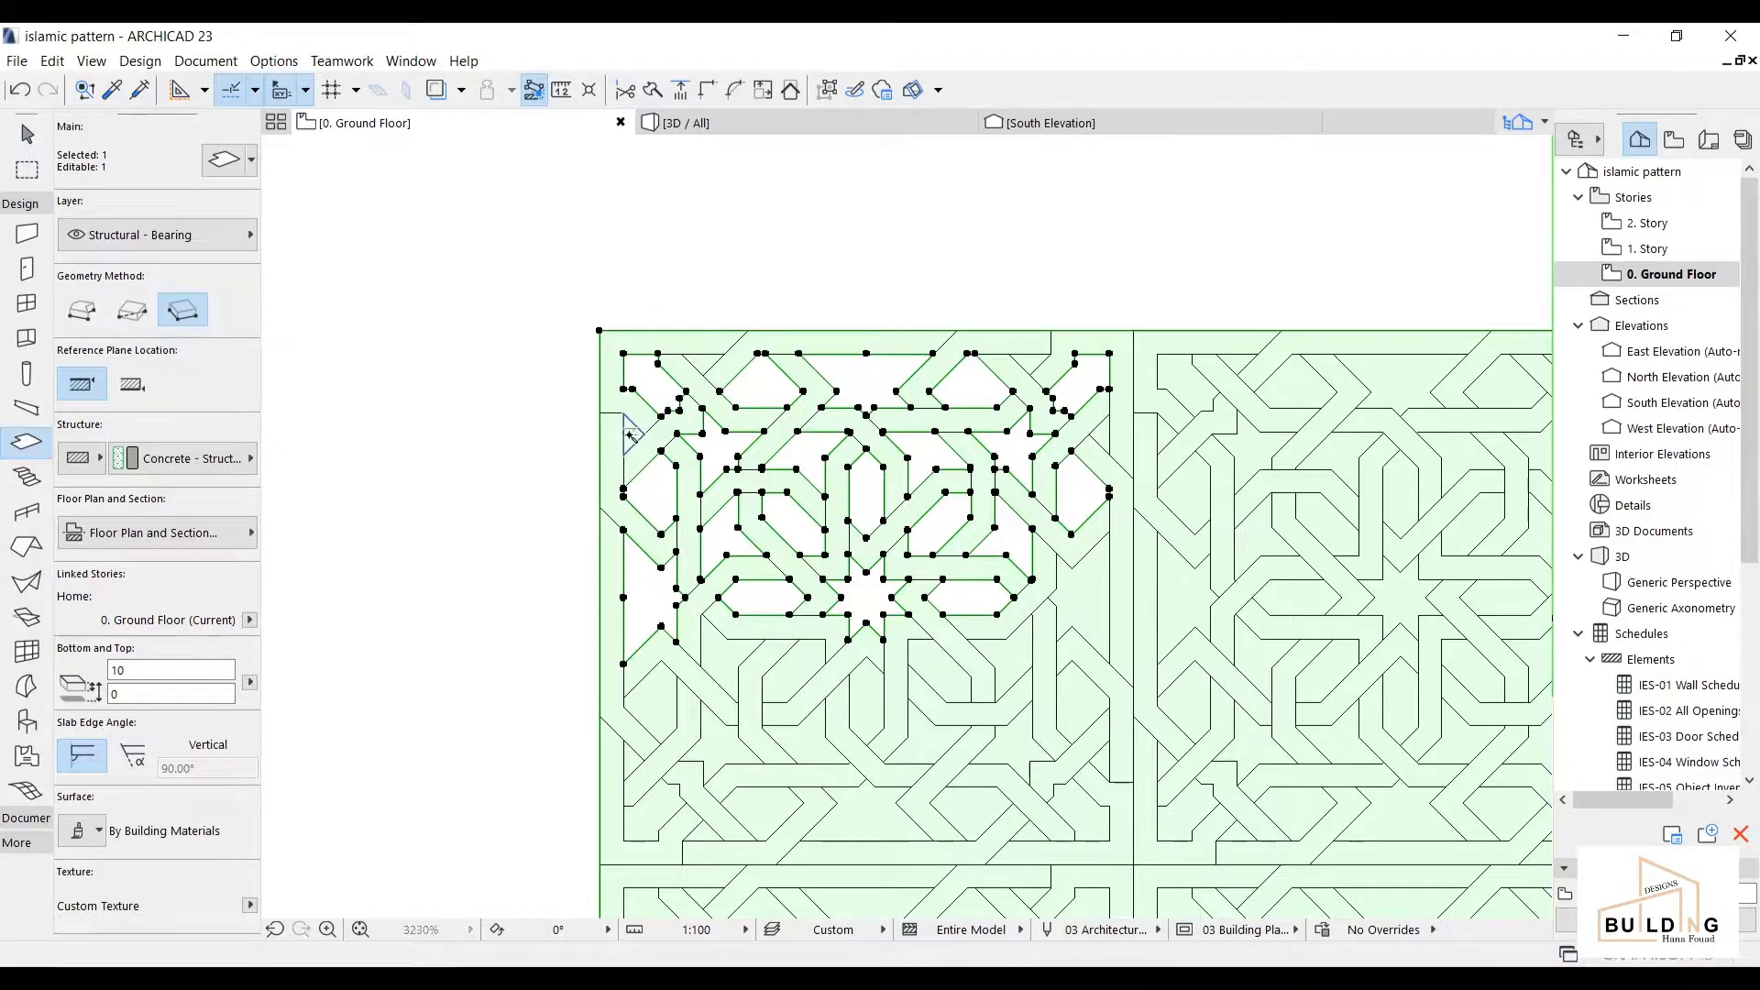
click(744, 418)
scroll(700, 367, up, 3)
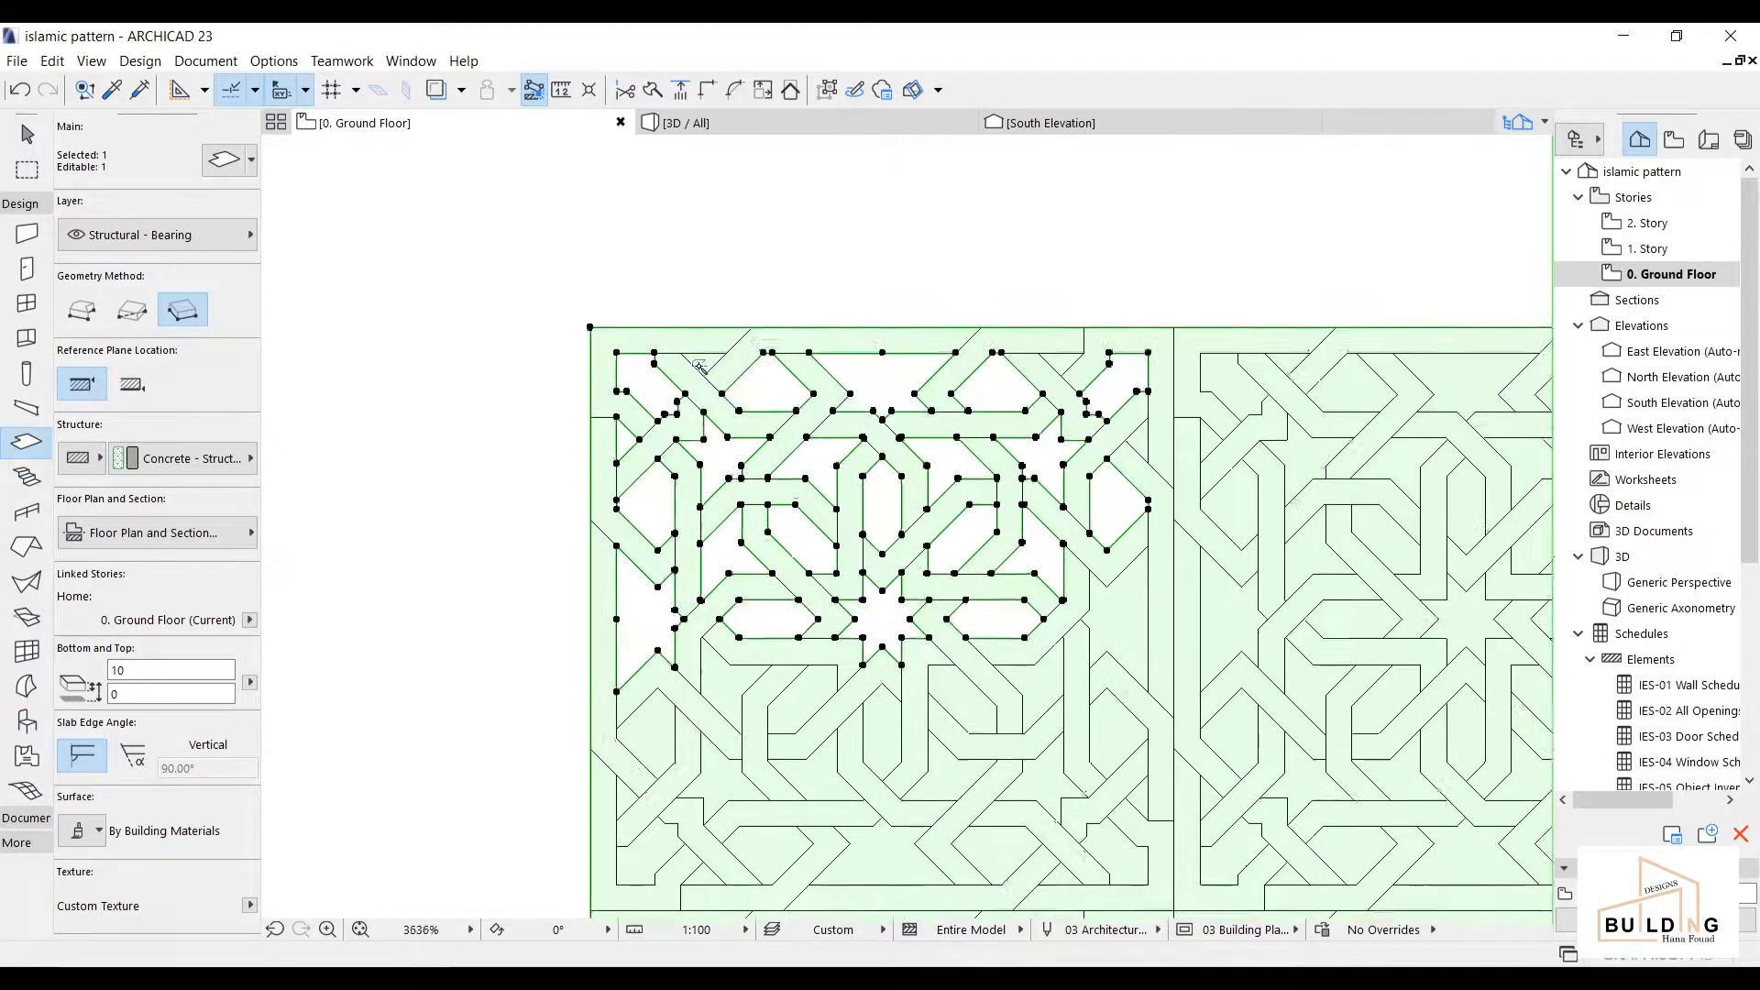
scroll(708, 367, down, 3)
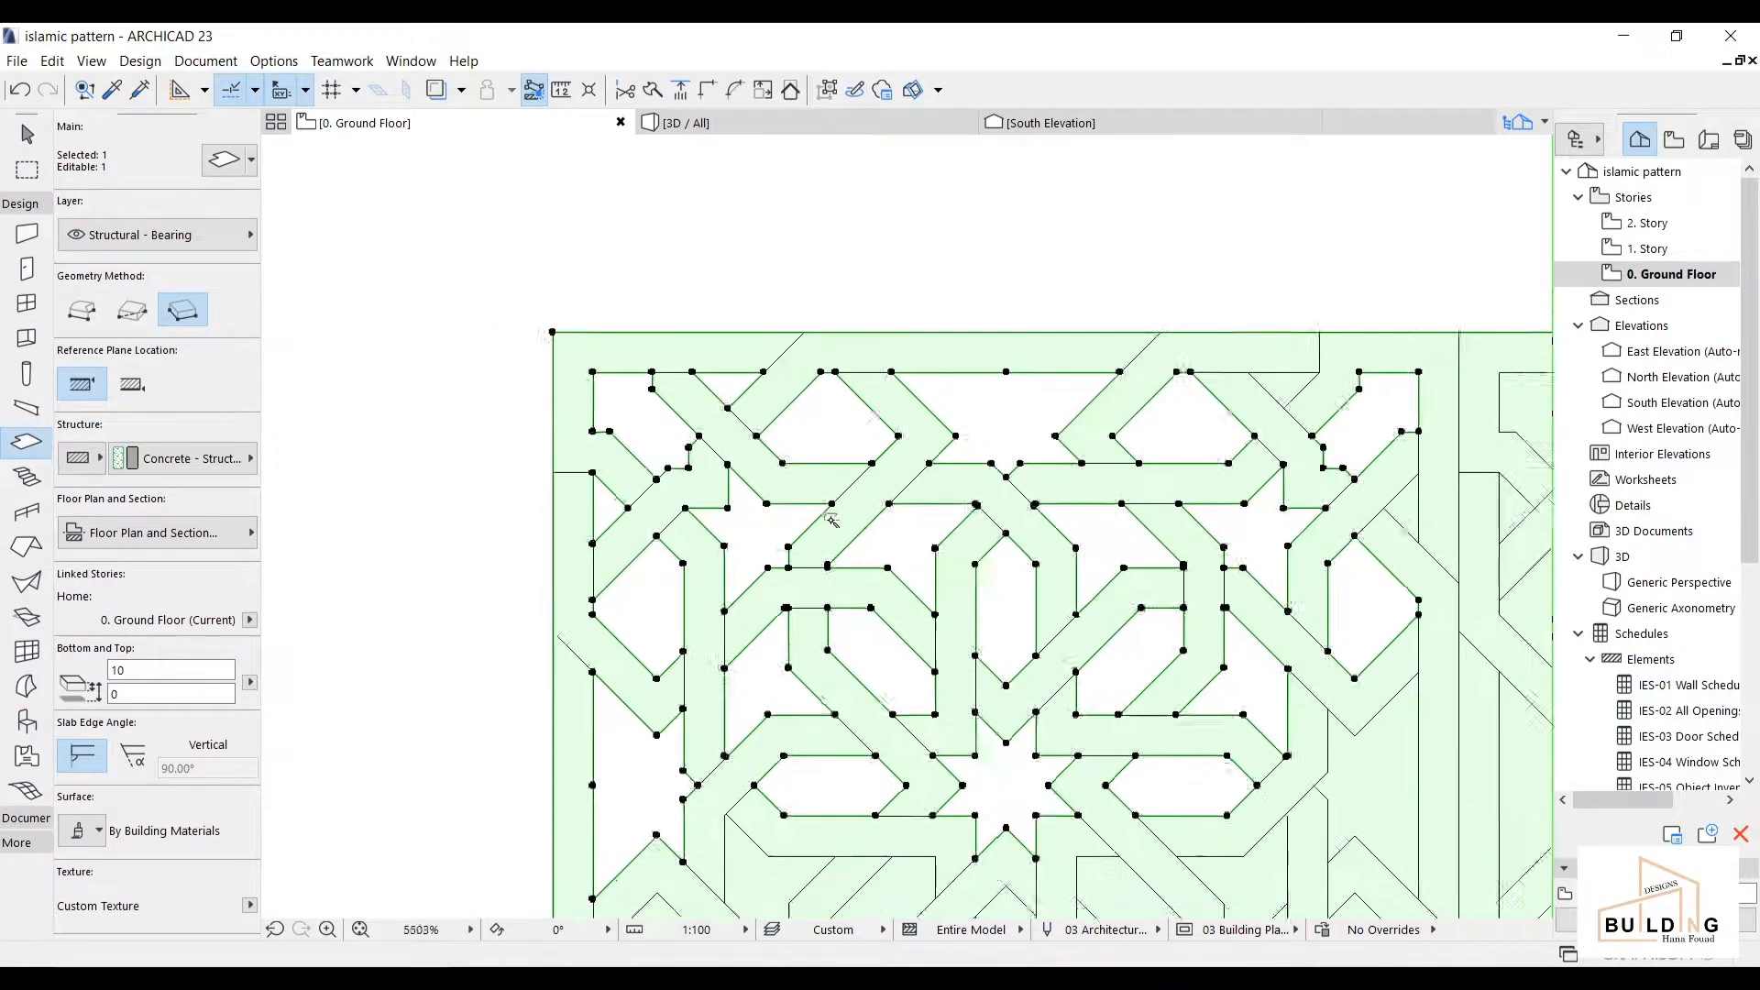
scroll(1082, 438, up, 2)
click(1094, 438)
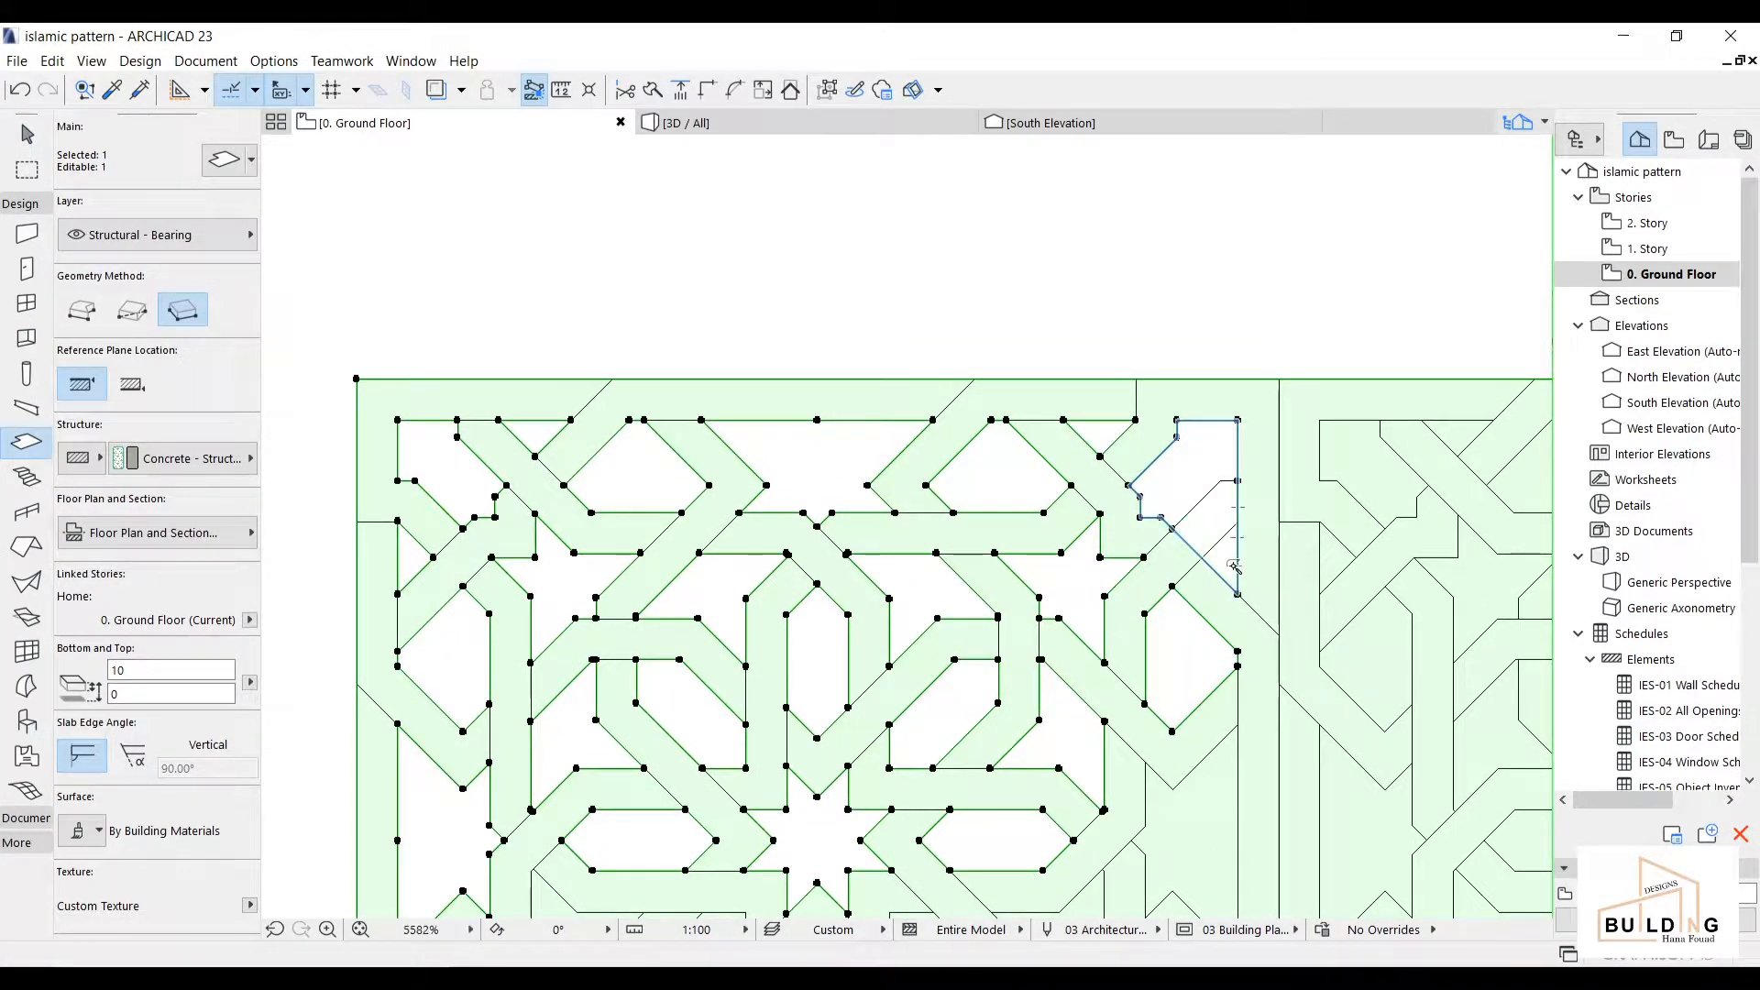
click(18, 89)
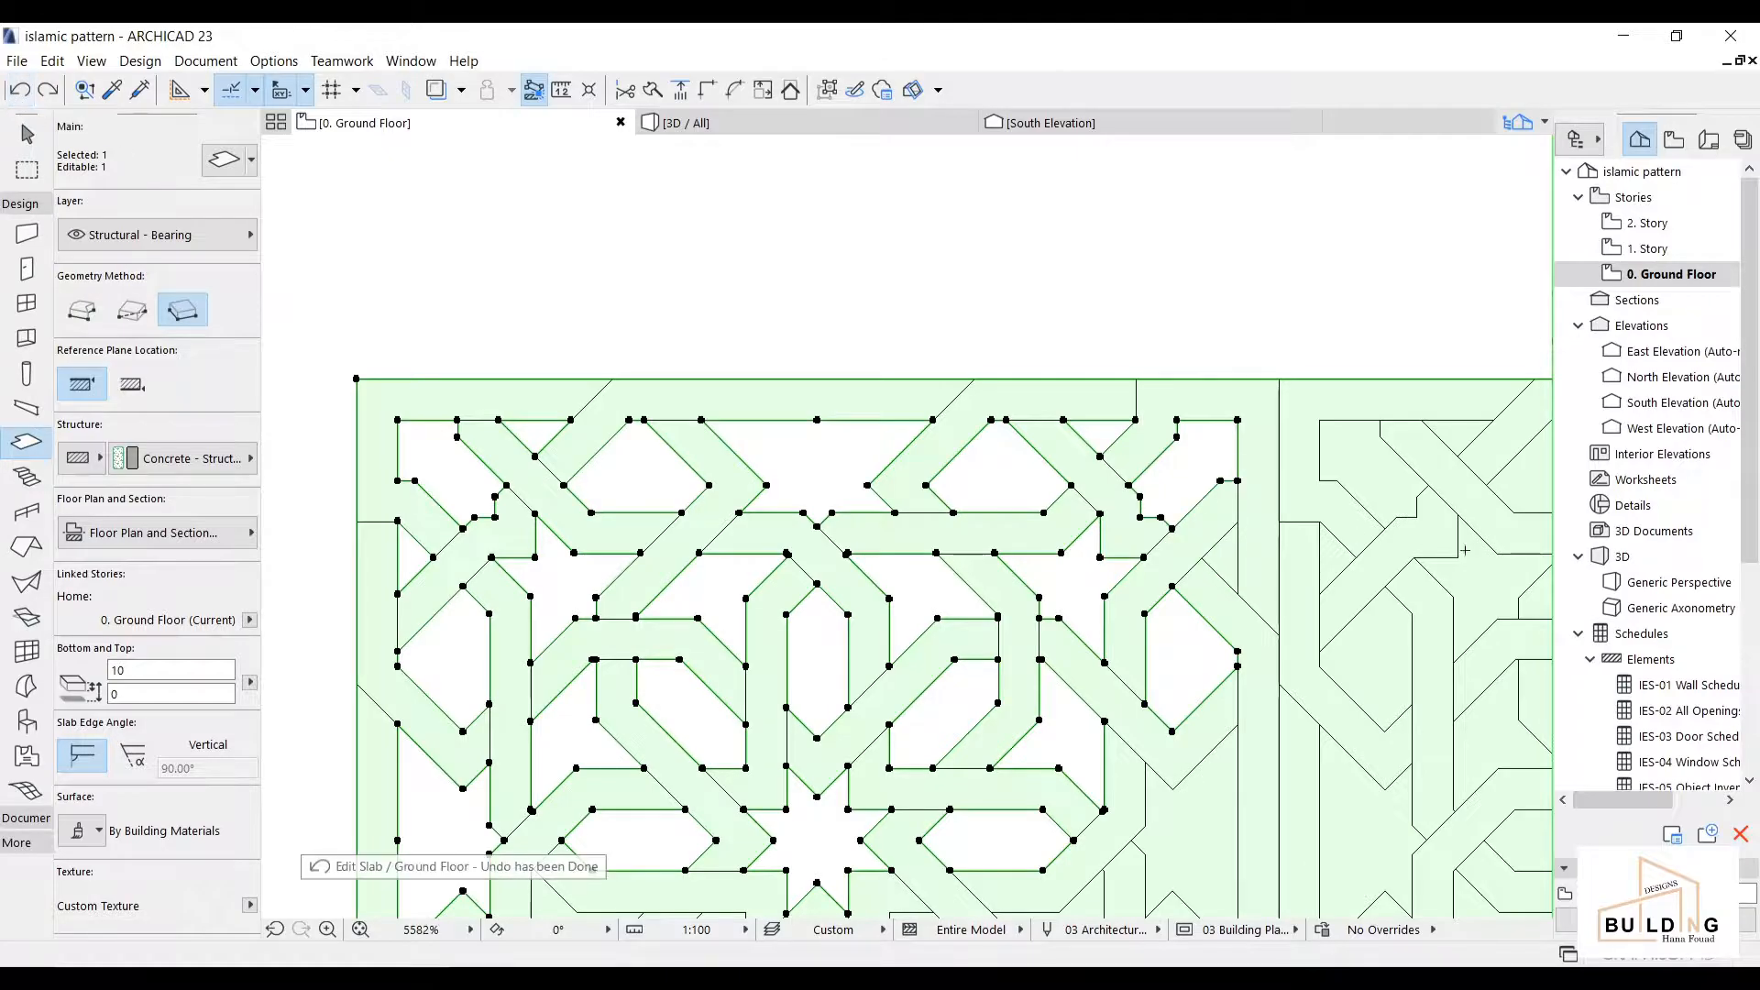
- Cut slab openings for the open shapes along the upper-left panel's right side and to the lower right of its star
scroll(974, 402, up, 5)
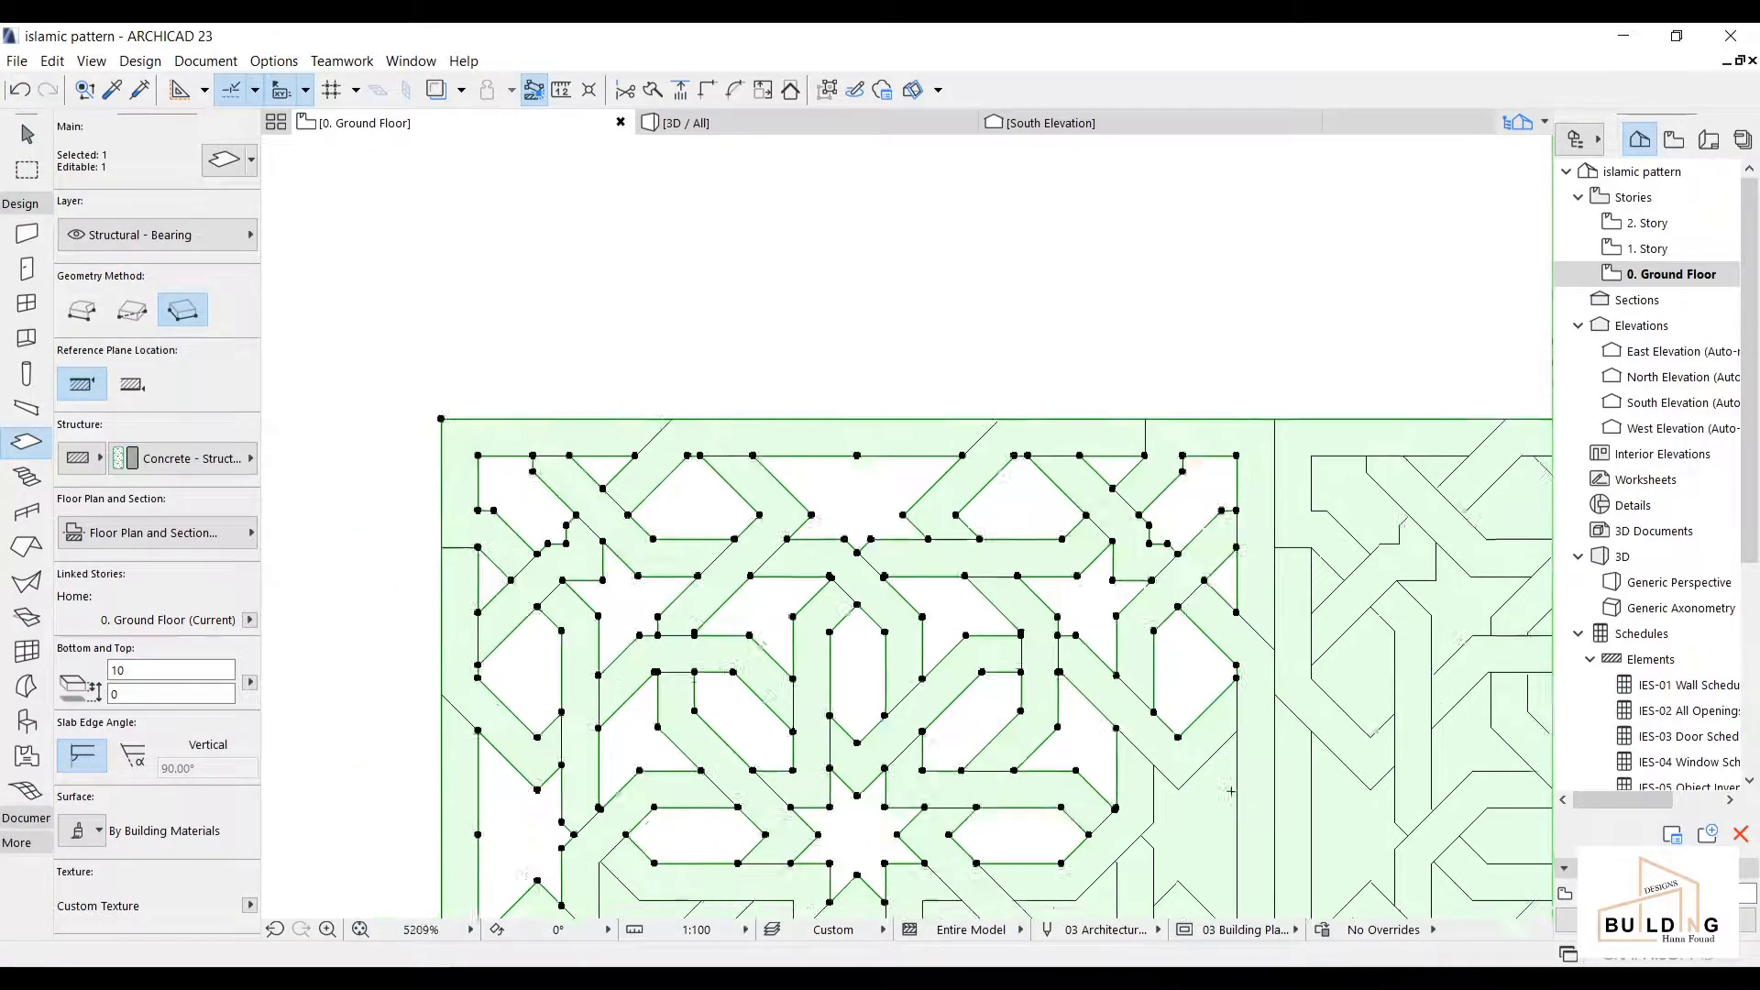
click(972, 402)
click(795, 551)
click(962, 623)
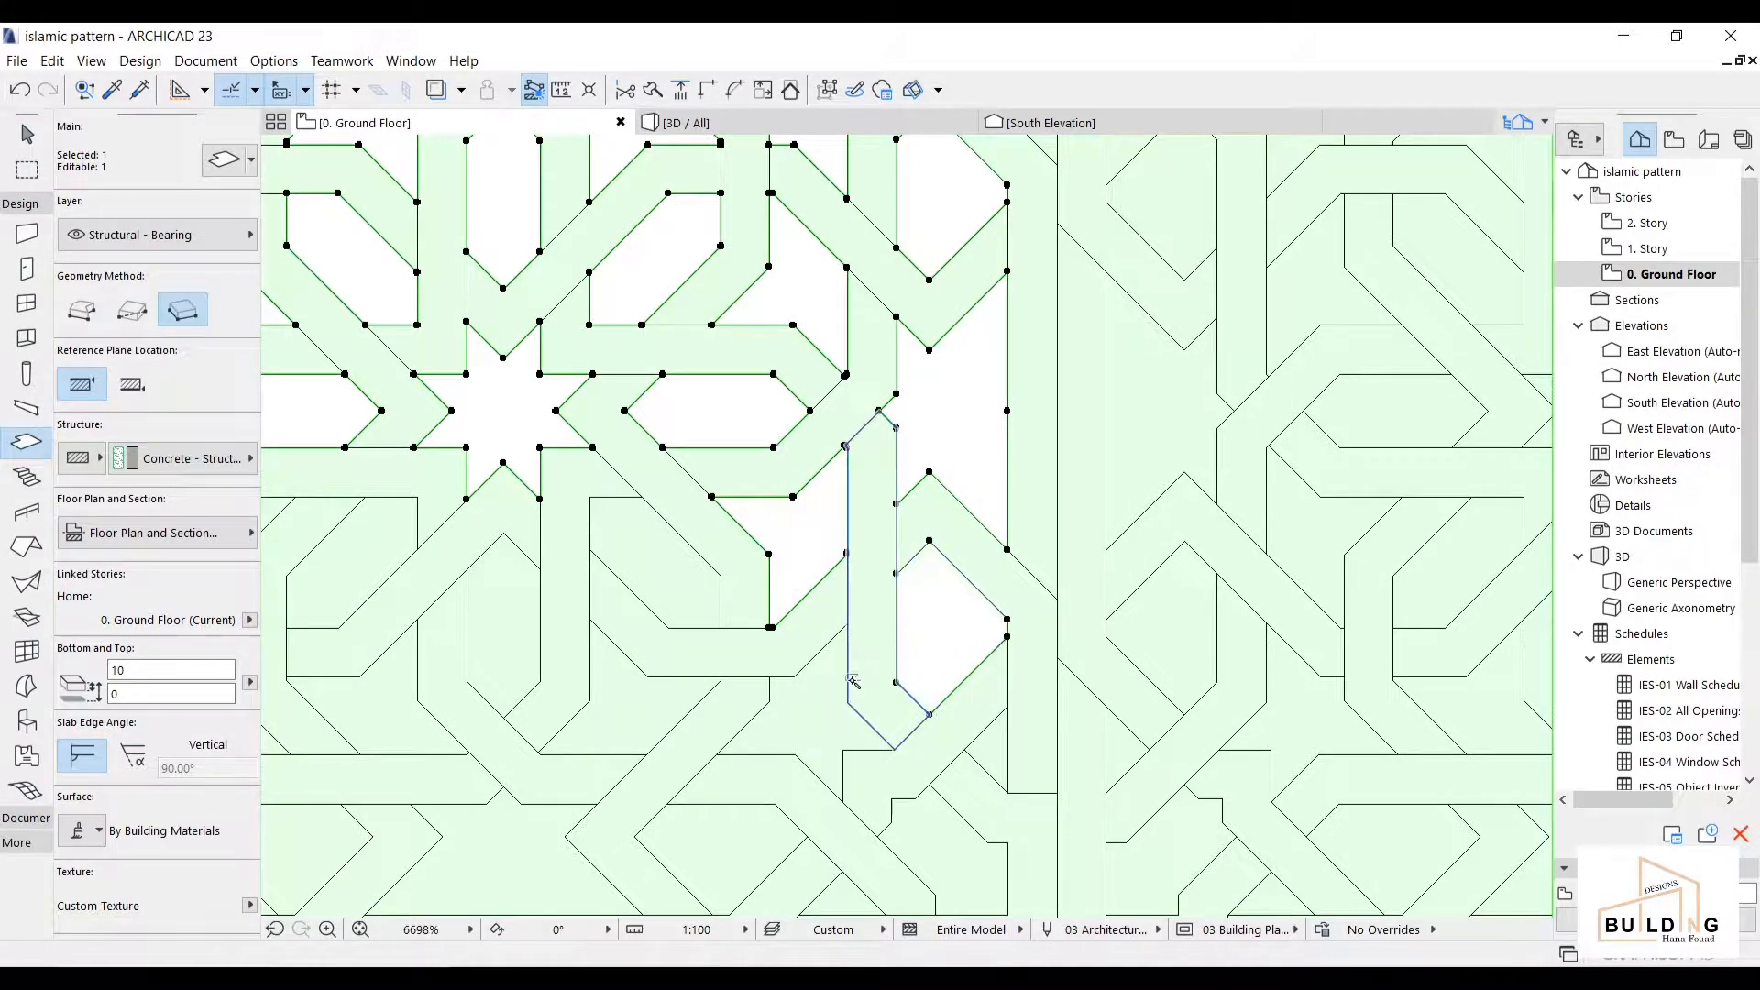
- Cut slab openings for the open shapes below the upper-left panel's central star, from its lower right across to its lower left
click(823, 713)
click(663, 559)
click(652, 723)
click(495, 609)
click(400, 716)
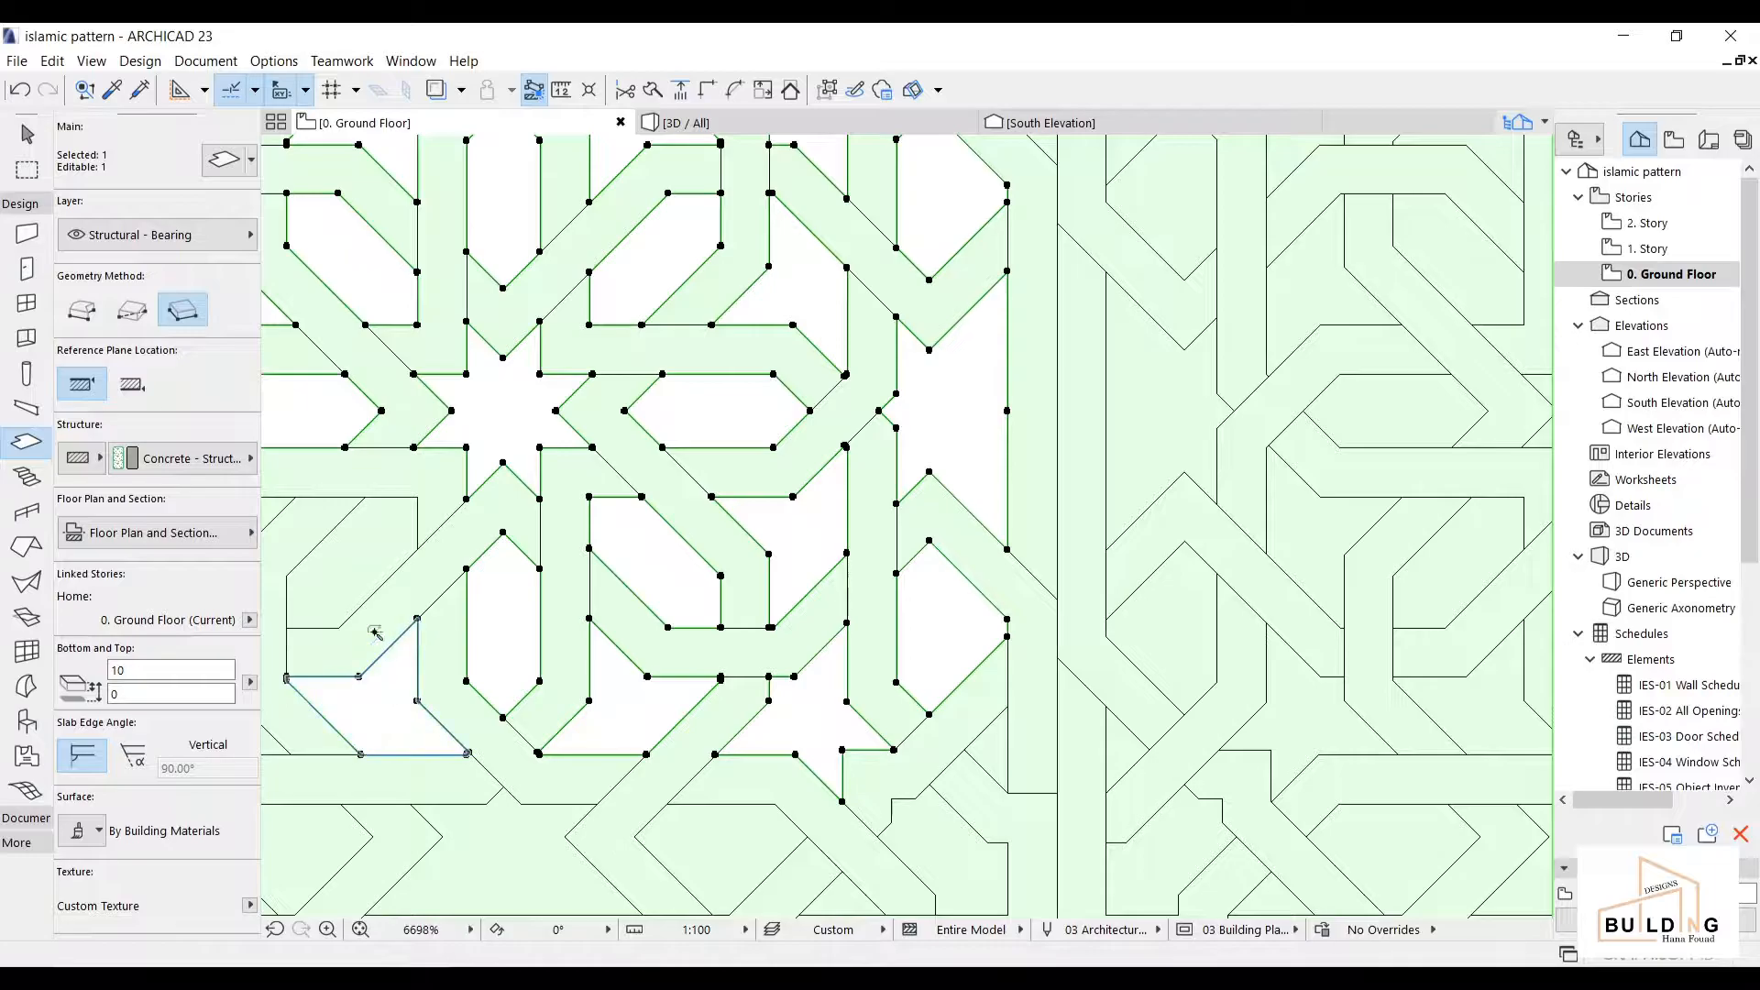
click(372, 575)
- Cut the remaining open shapes in the upper-left panel's lower-left area, including the small triangle at the left edge
scroll(734, 592, down, 5)
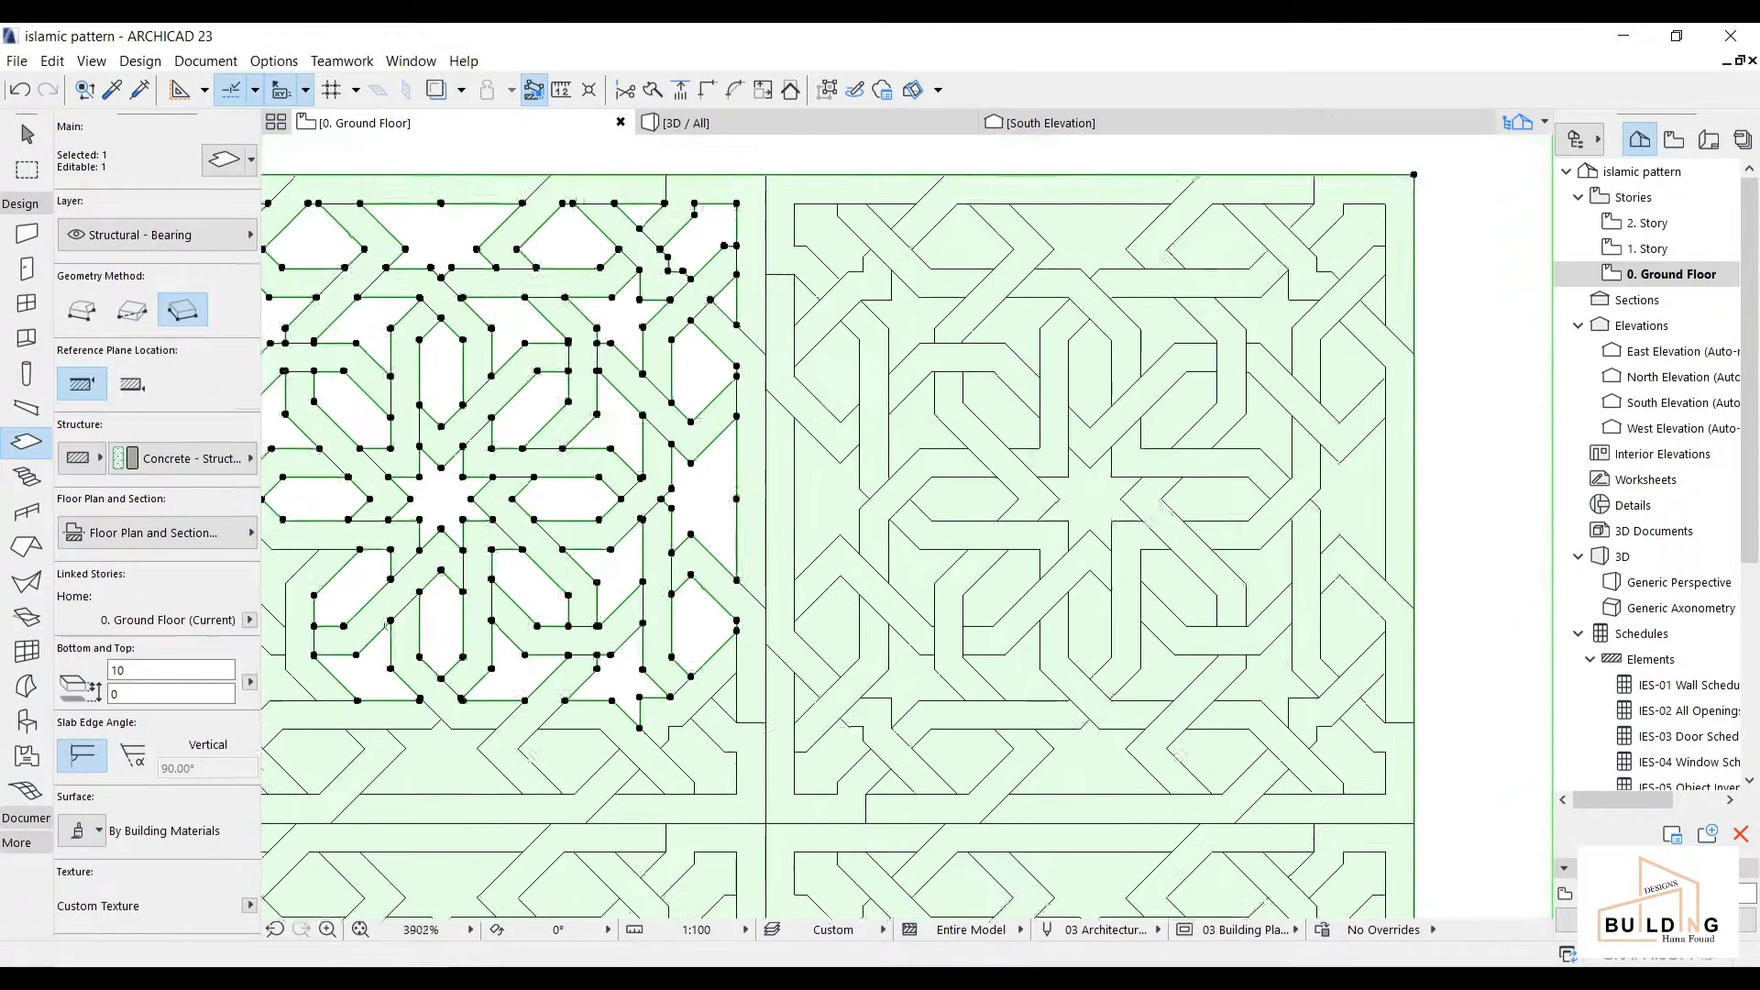
scroll(651, 568, up, 5)
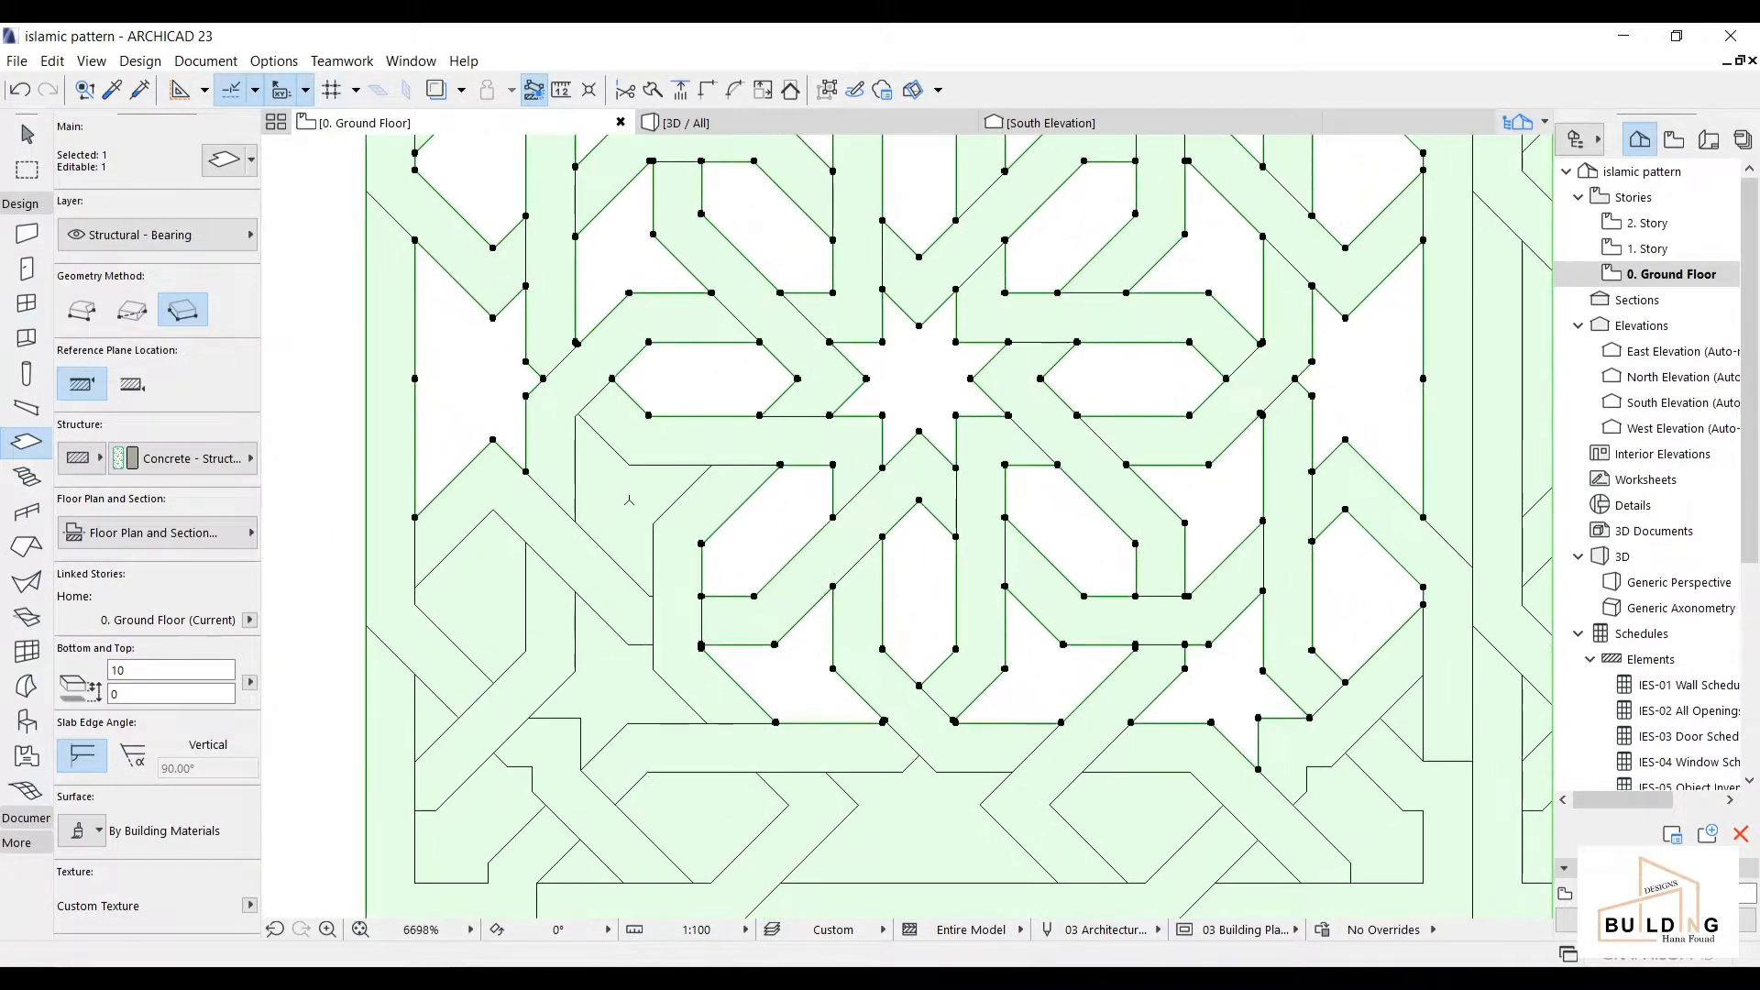
click(478, 596)
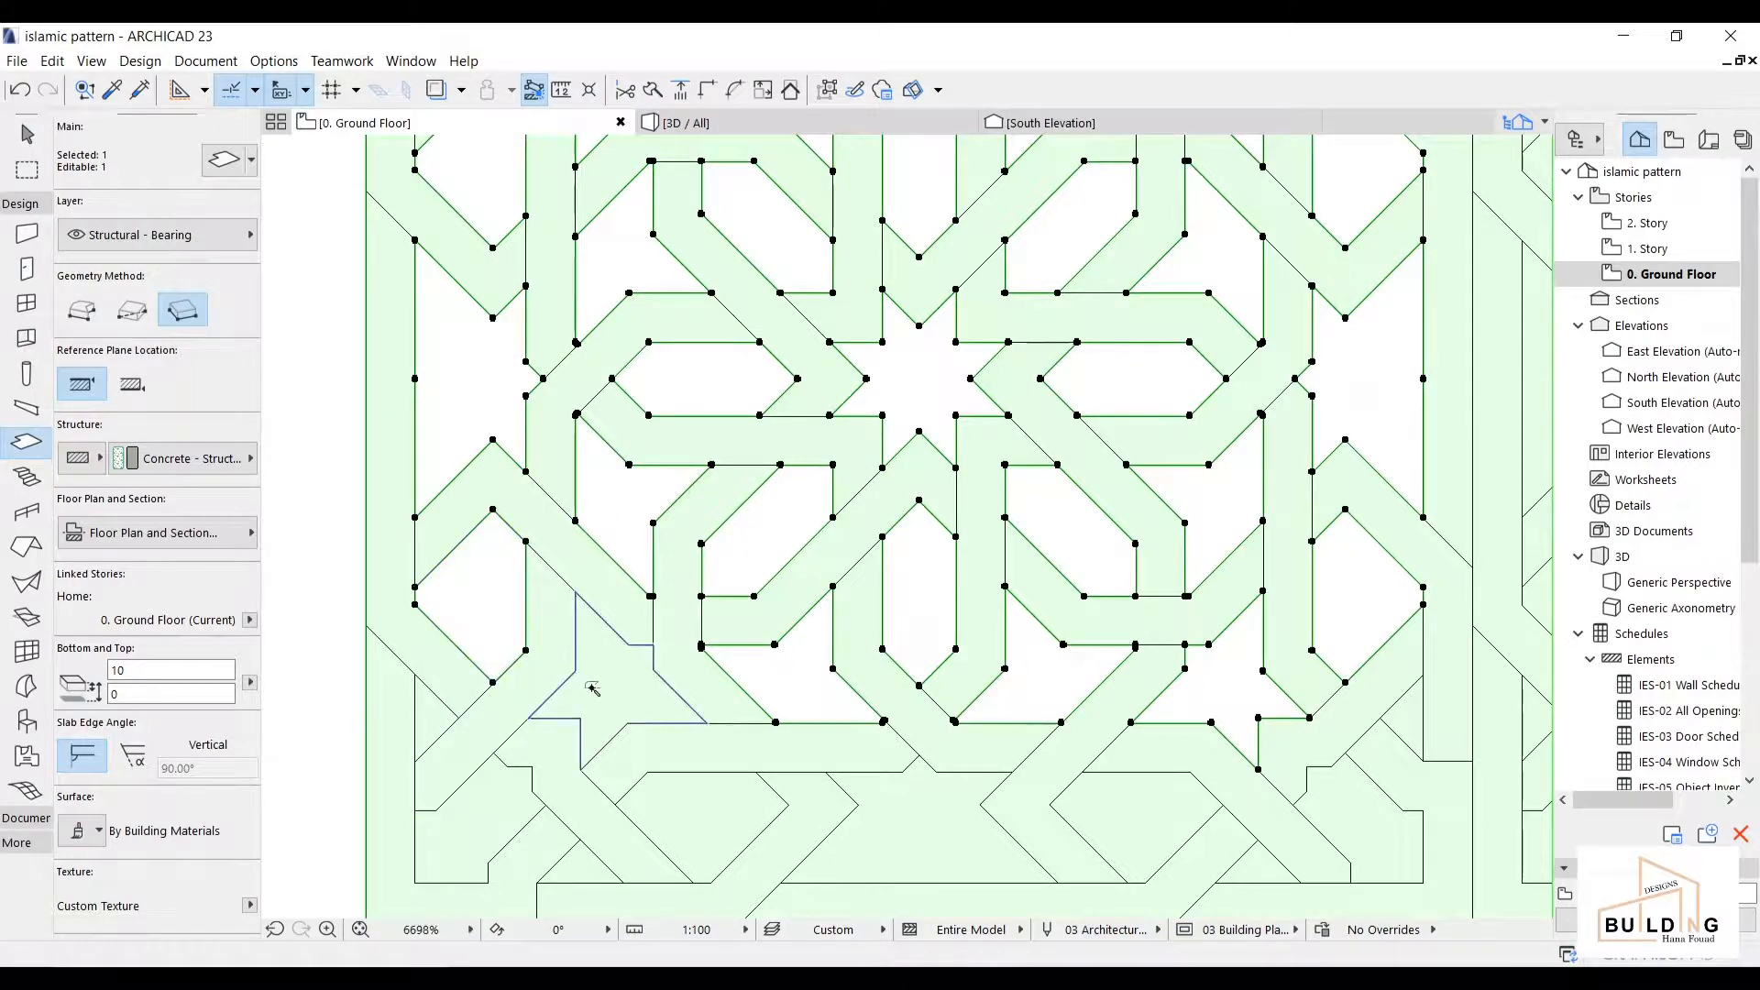
click(591, 687)
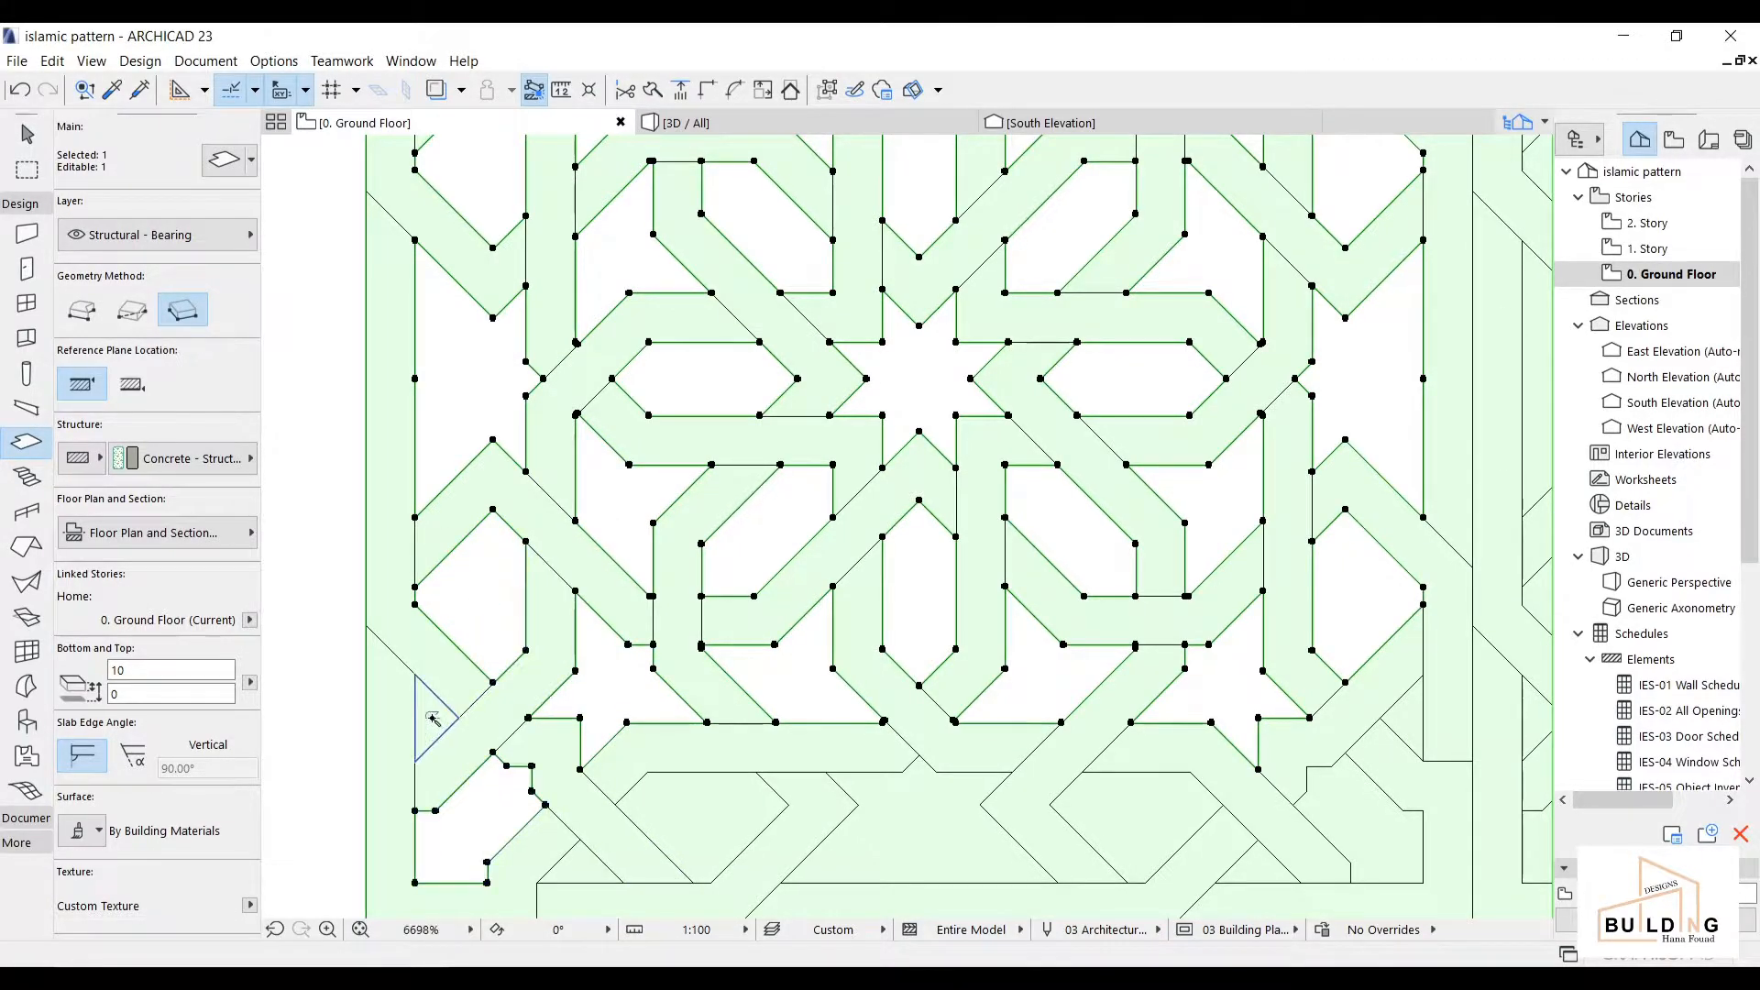
- Cut slab openings along the upper-left panel's bottom edge, including the small triangles and the lower-right corner shapes
click(699, 802)
click(577, 864)
click(913, 845)
click(1136, 830)
click(1247, 873)
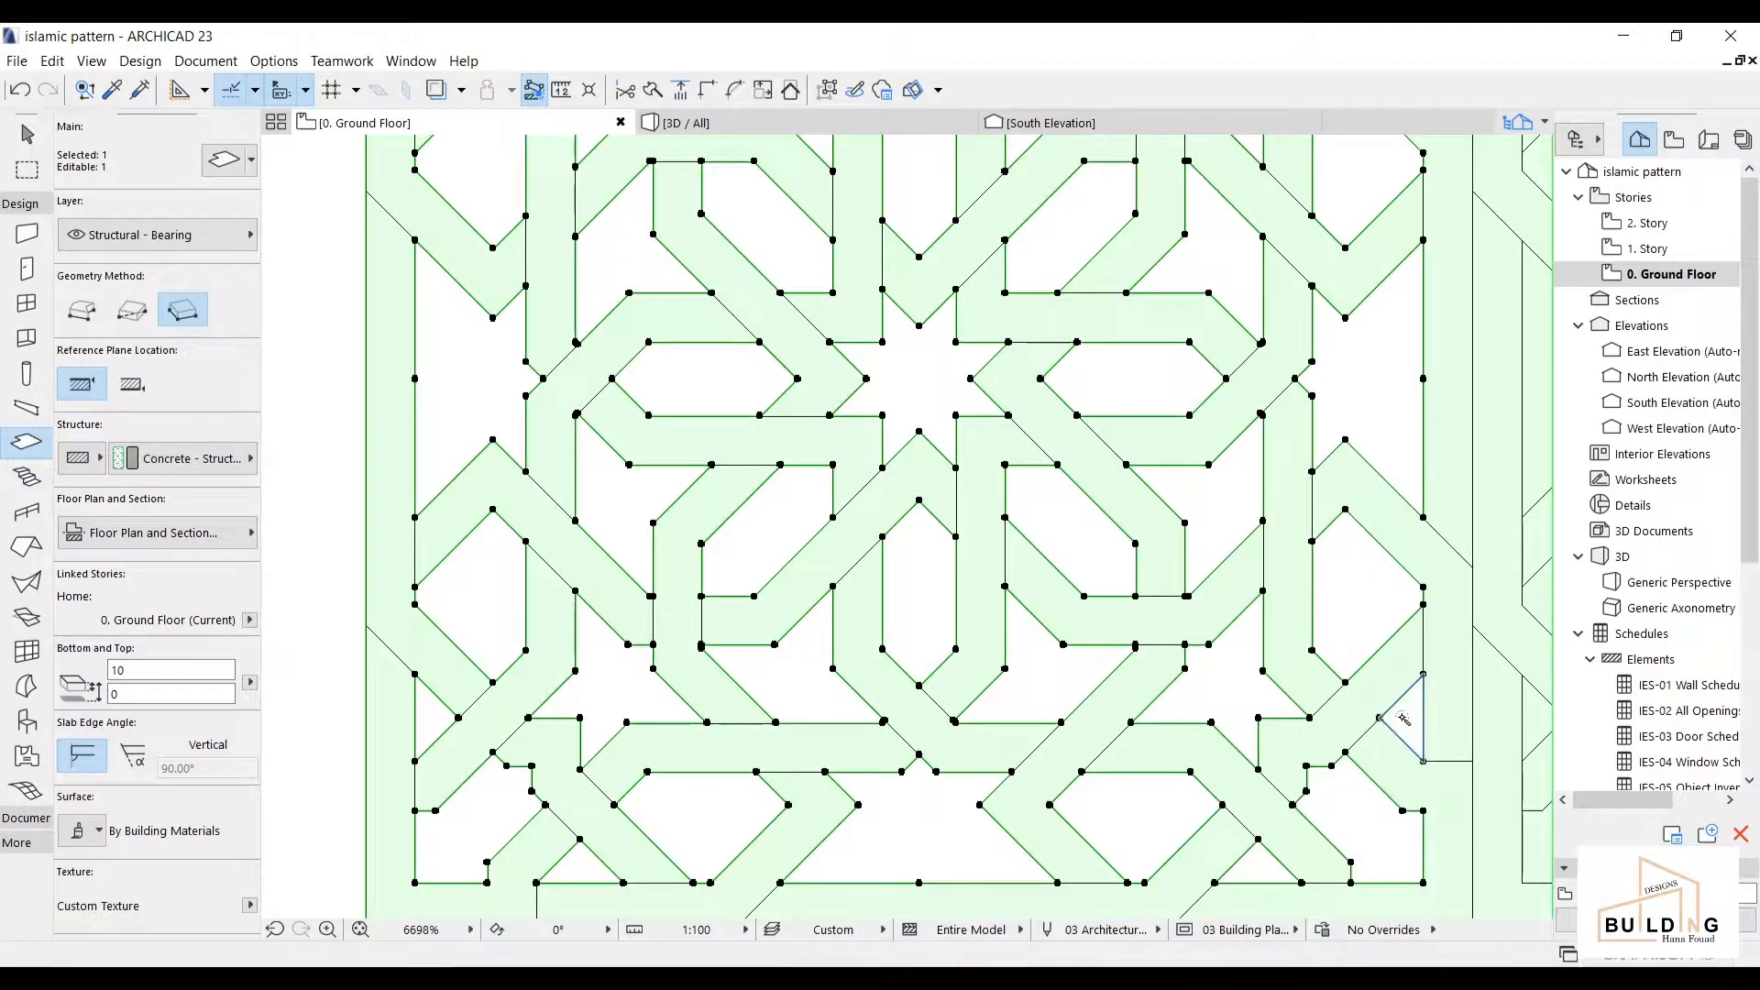
- Cut the open shapes in the upper-left corner of the upper-right panel
scroll(1409, 718, down, 5)
middle_drag(1357, 656, 698, 536)
scroll(825, 275, up, 3)
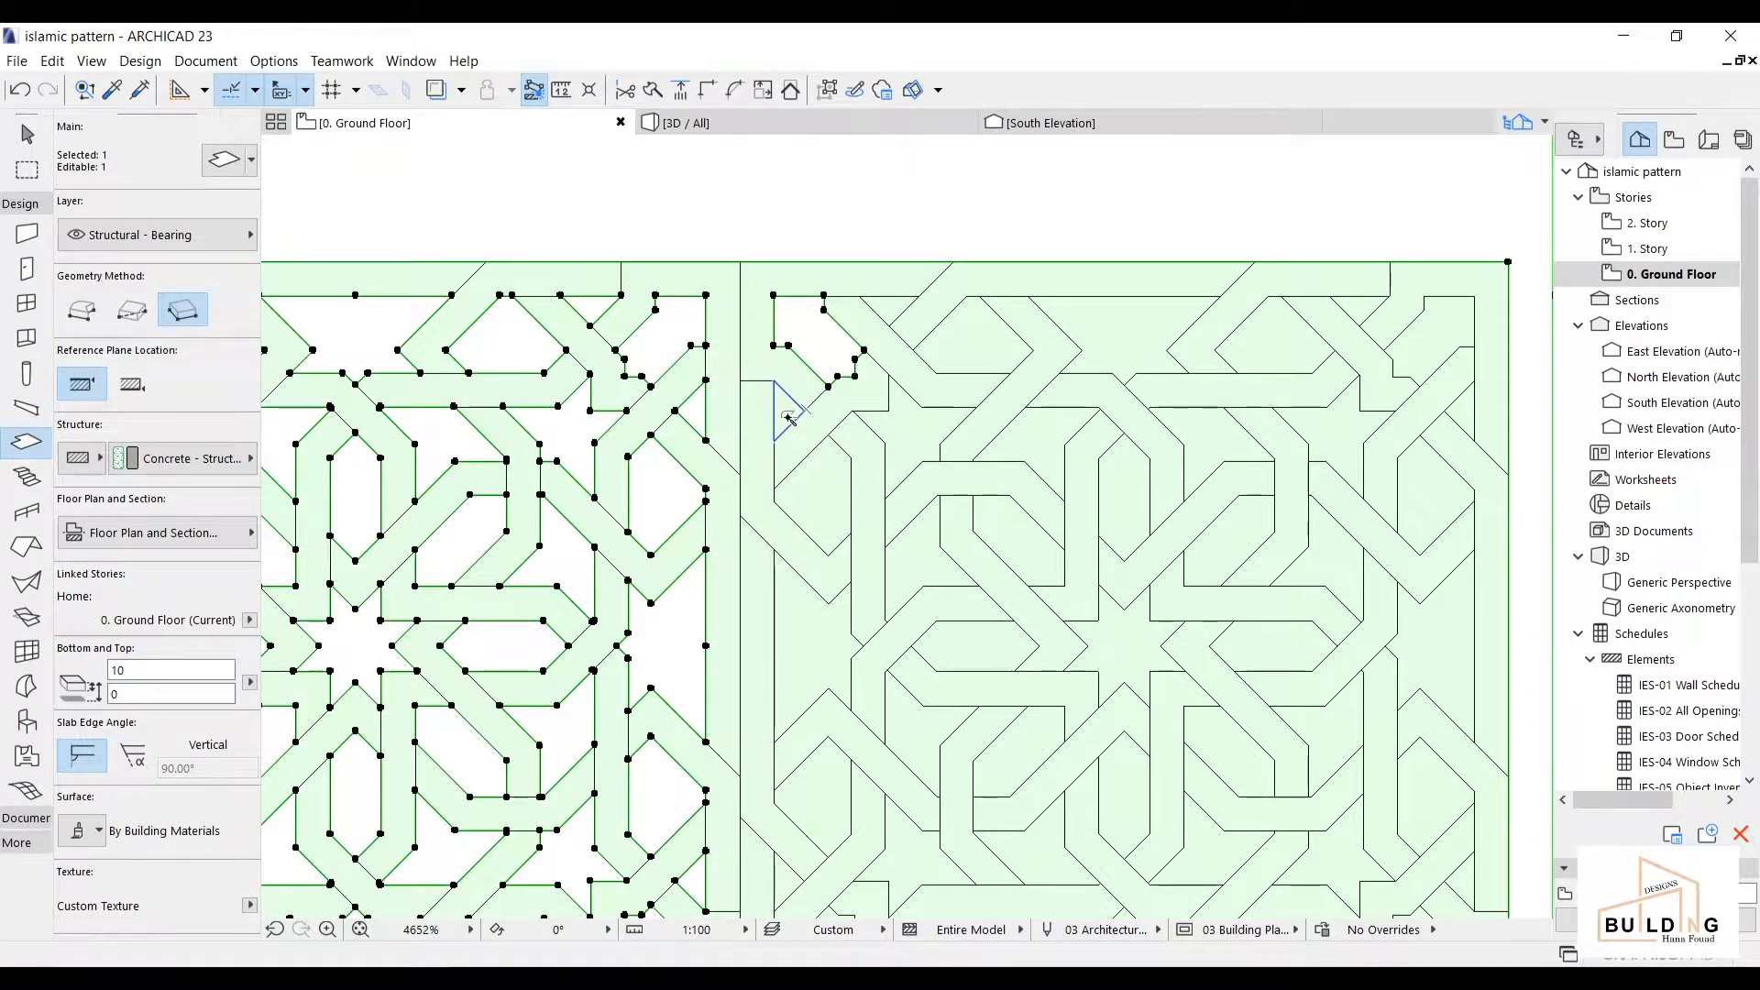
click(837, 515)
click(915, 432)
click(959, 366)
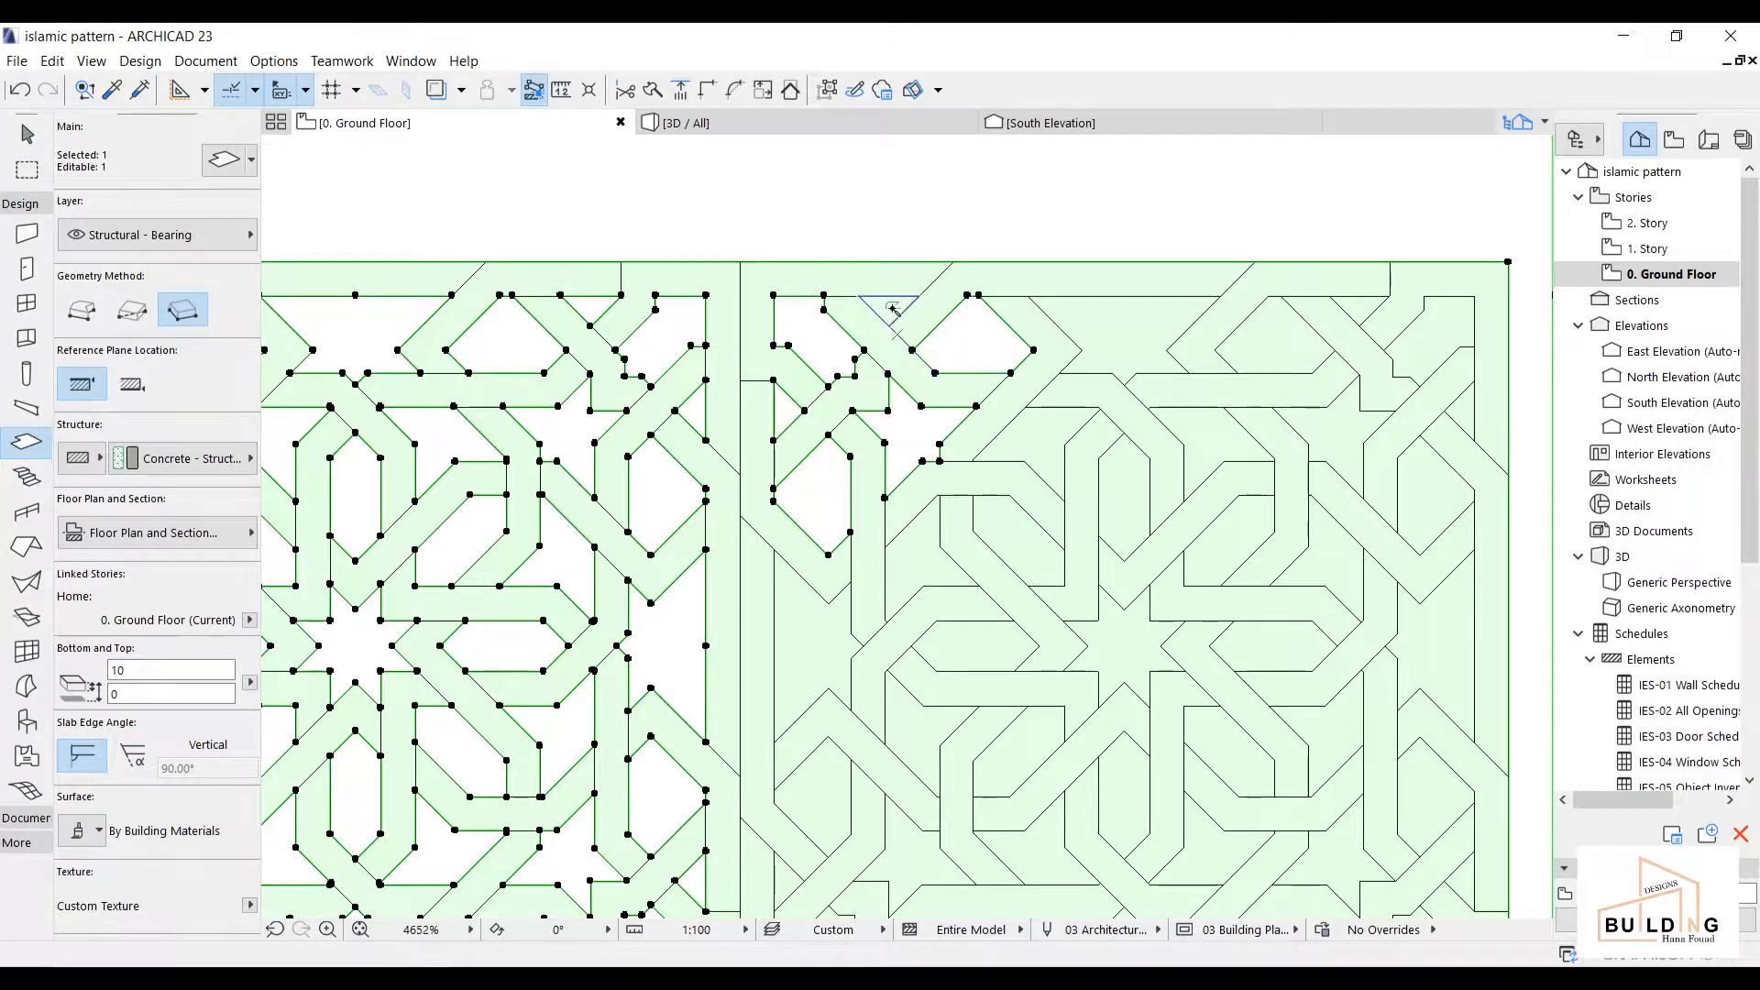
- Cut slab openings along the upper-right panel's top edge and around its upper-right corner
click(1018, 316)
click(1128, 334)
click(1265, 333)
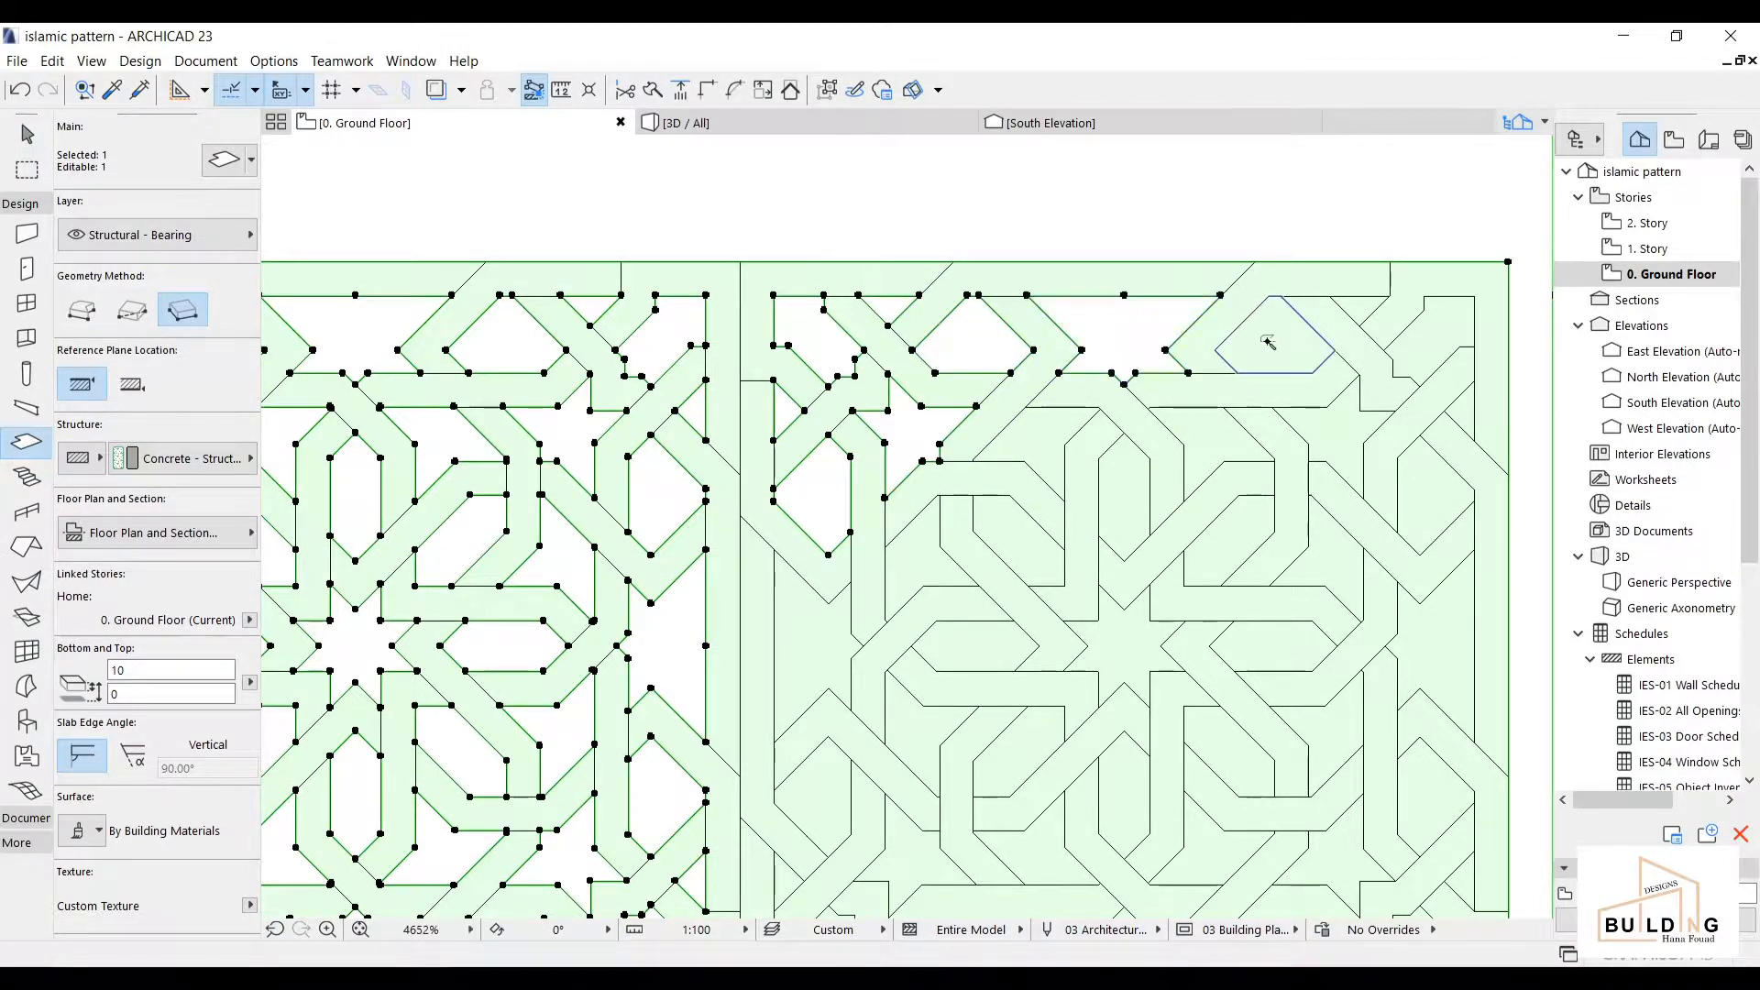
click(1359, 307)
click(1430, 335)
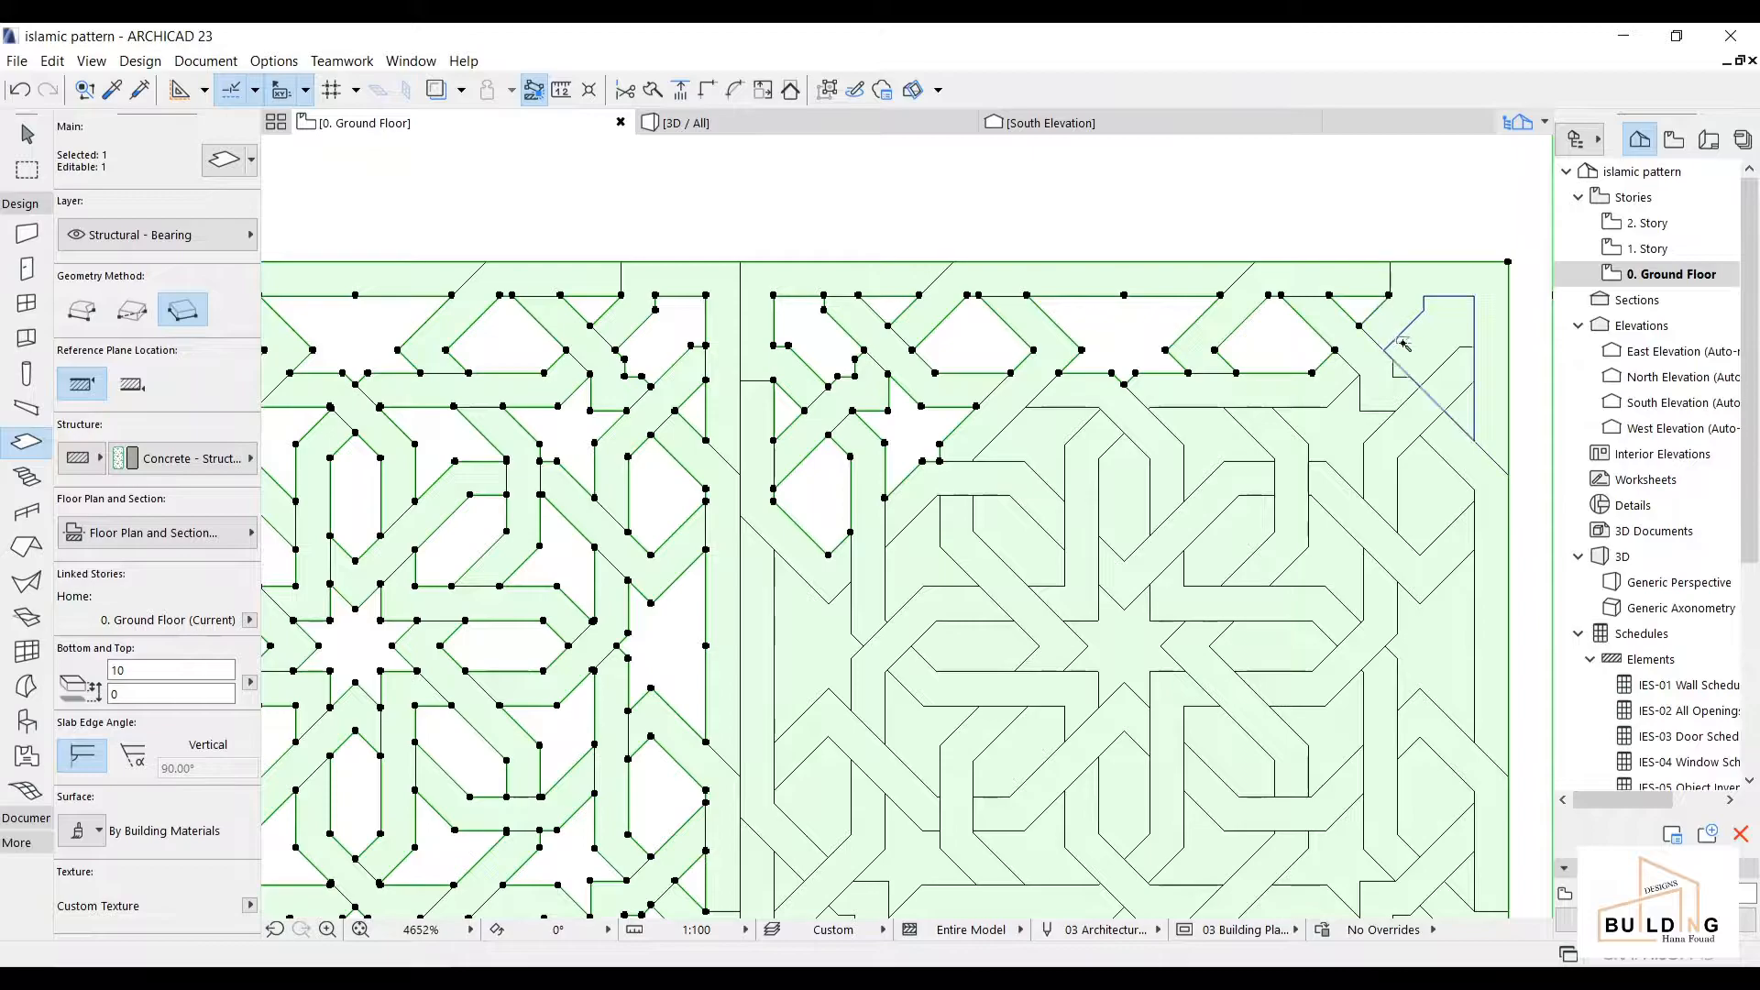
click(1345, 441)
click(1426, 495)
click(1465, 417)
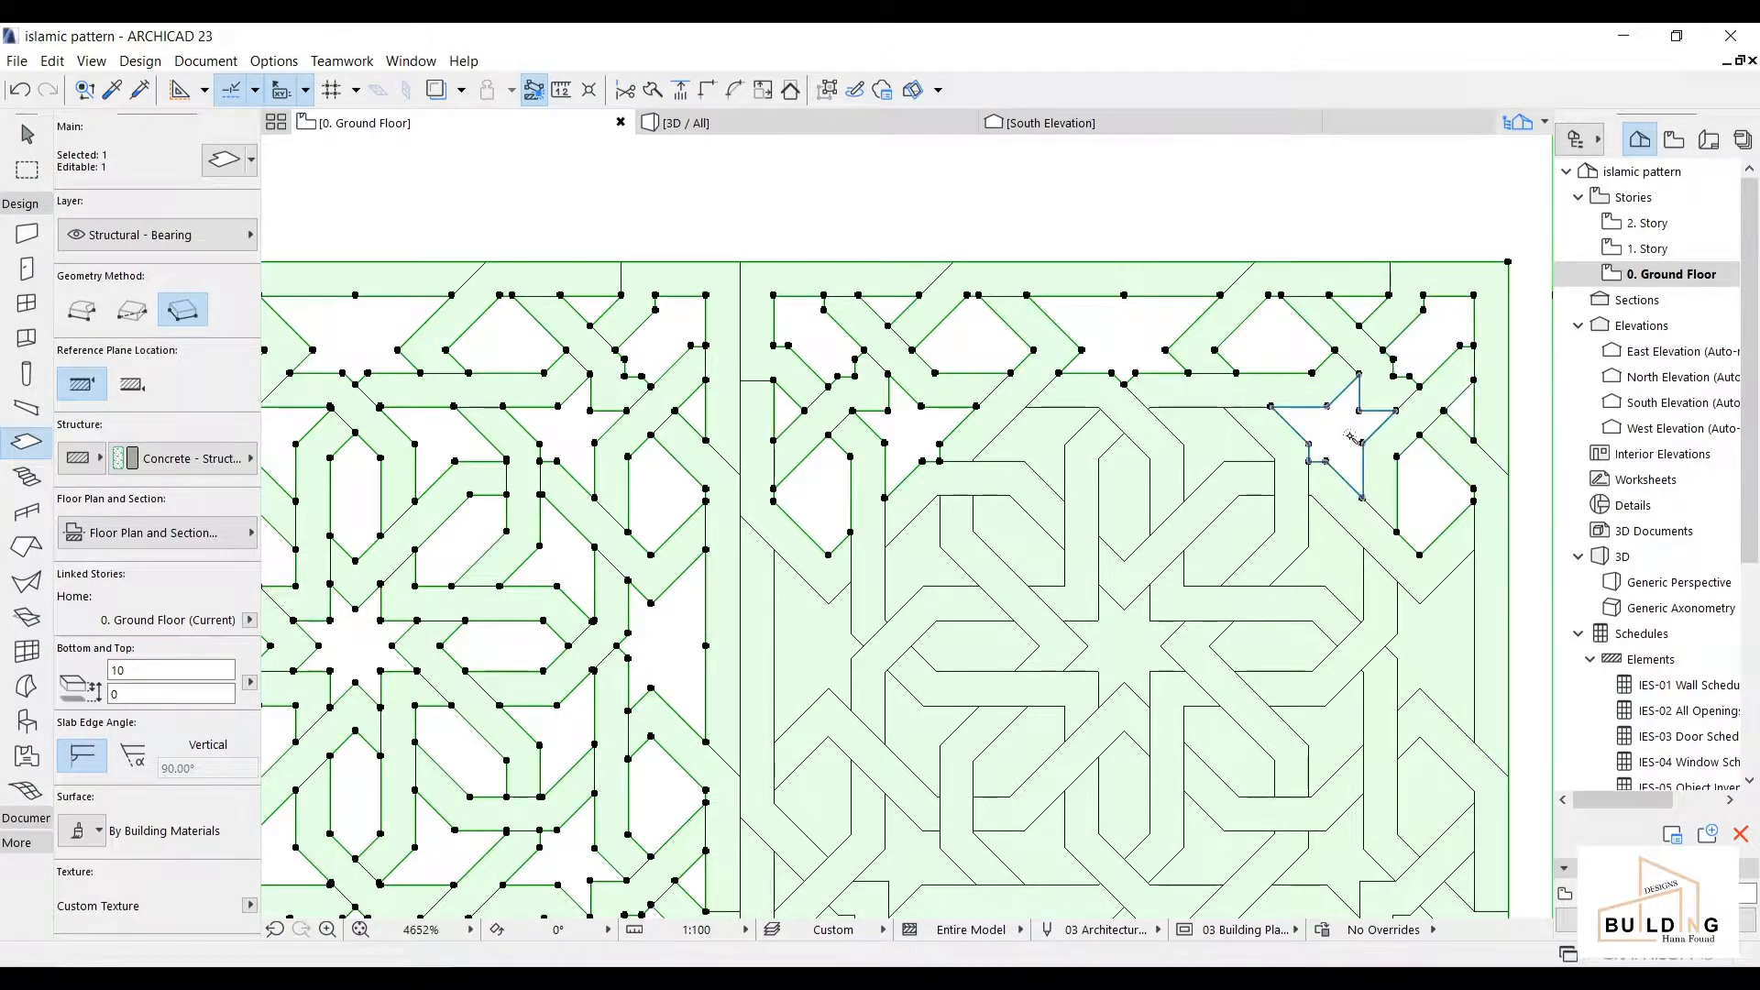
- Cut the open shapes above and to the upper left of the upper-right panel's star, plus its tall left-edge opening
click(1124, 495)
click(1038, 456)
click(1033, 555)
click(906, 580)
click(801, 632)
- Cut slab openings for the upper-right panel's central star, its two side hexagons and the shapes along its right side
click(1040, 647)
click(1126, 646)
click(1228, 543)
click(1344, 563)
click(1271, 651)
click(1411, 653)
- Cut the open shapes beneath the upper-right panel's star, working from its lower right across to the left edge
click(1343, 745)
click(1432, 788)
click(1238, 761)
click(1132, 786)
click(1030, 762)
click(924, 728)
click(833, 791)
- Cut slab openings for the open shapes around the upper-right panel's lower-left corner
scroll(833, 791, down, 5)
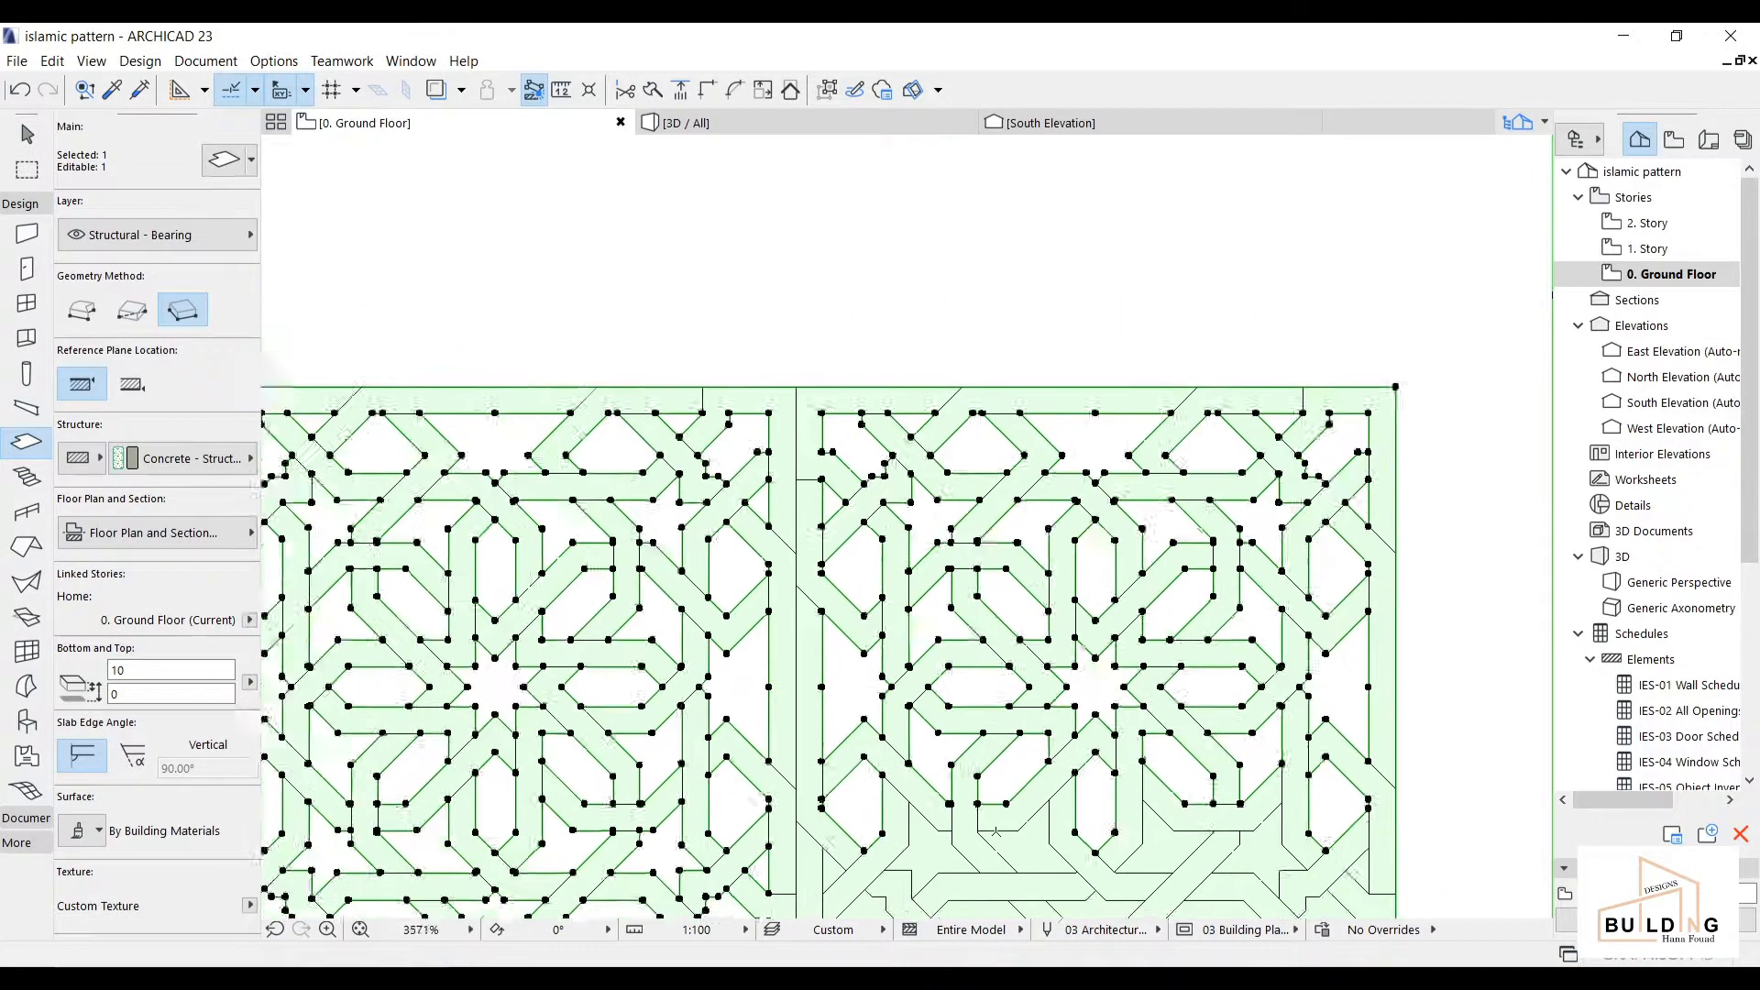
scroll(957, 391, up, 3)
click(888, 432)
click(793, 511)
click(743, 455)
- Cut the hexagons and central open area along the upper-right panel's bottom edge, plus the shapes just above them
click(949, 539)
click(1037, 424)
click(1100, 564)
click(1243, 426)
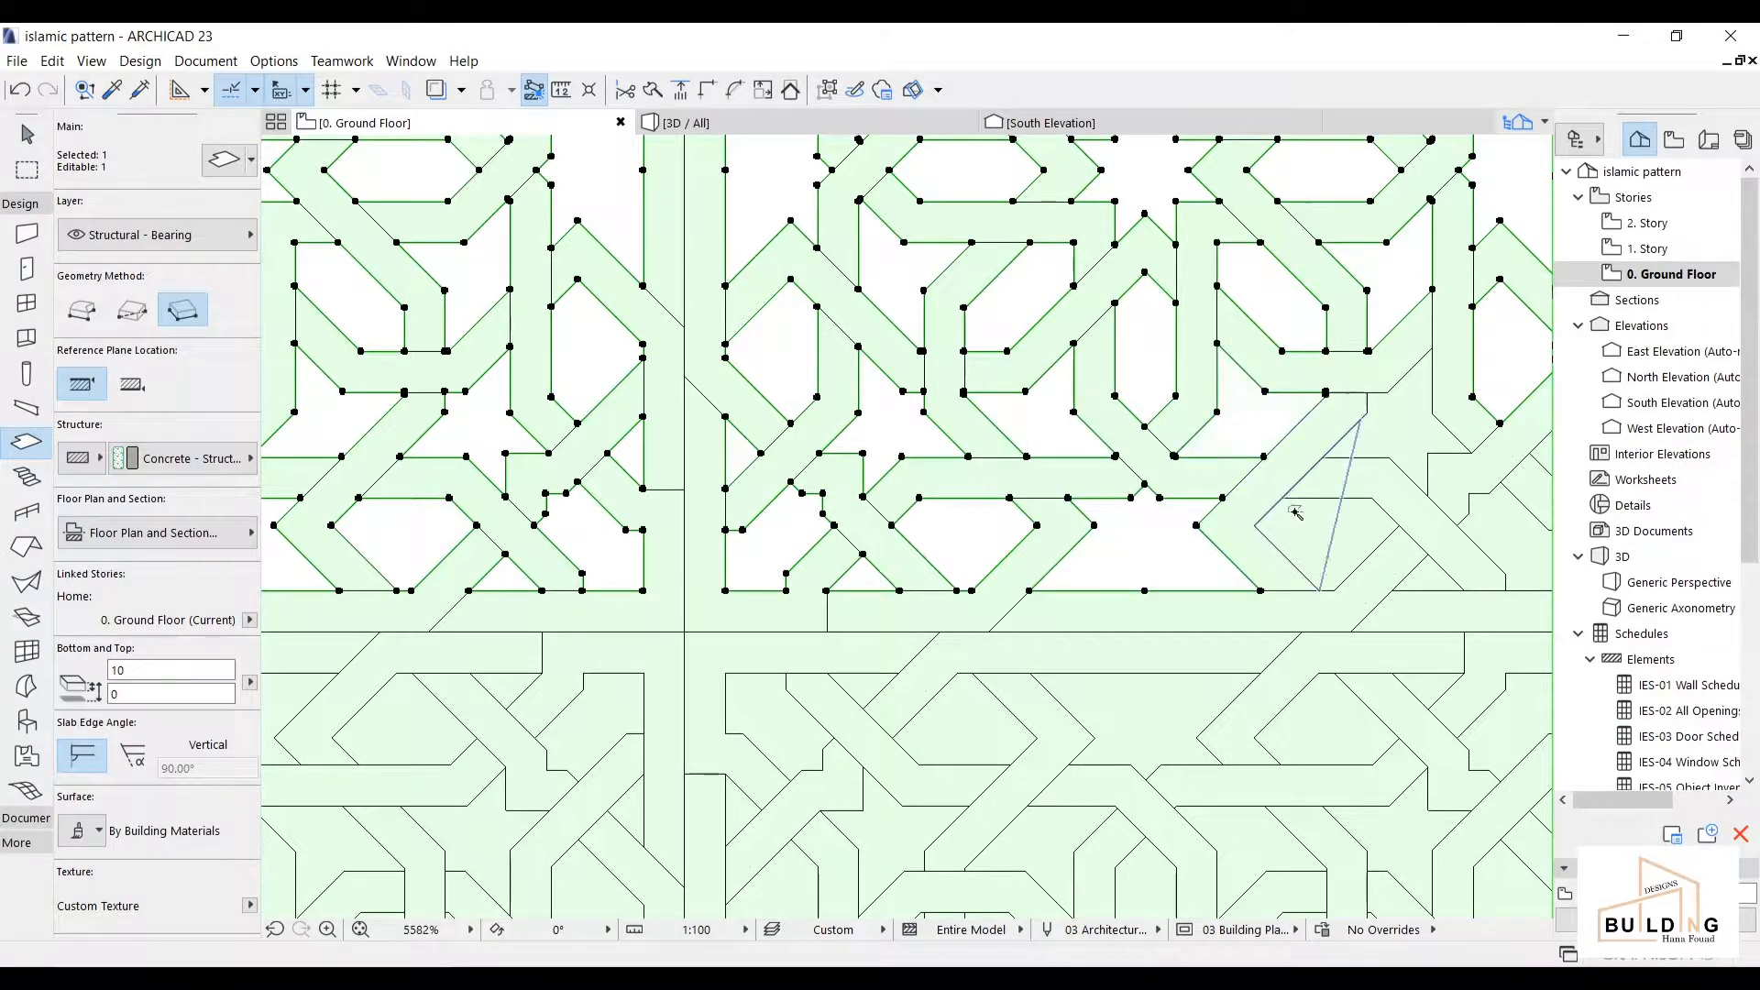
click(1295, 506)
- Cut the open shapes around the upper-right panel's lower-right corner, including the small triangles there
click(1389, 449)
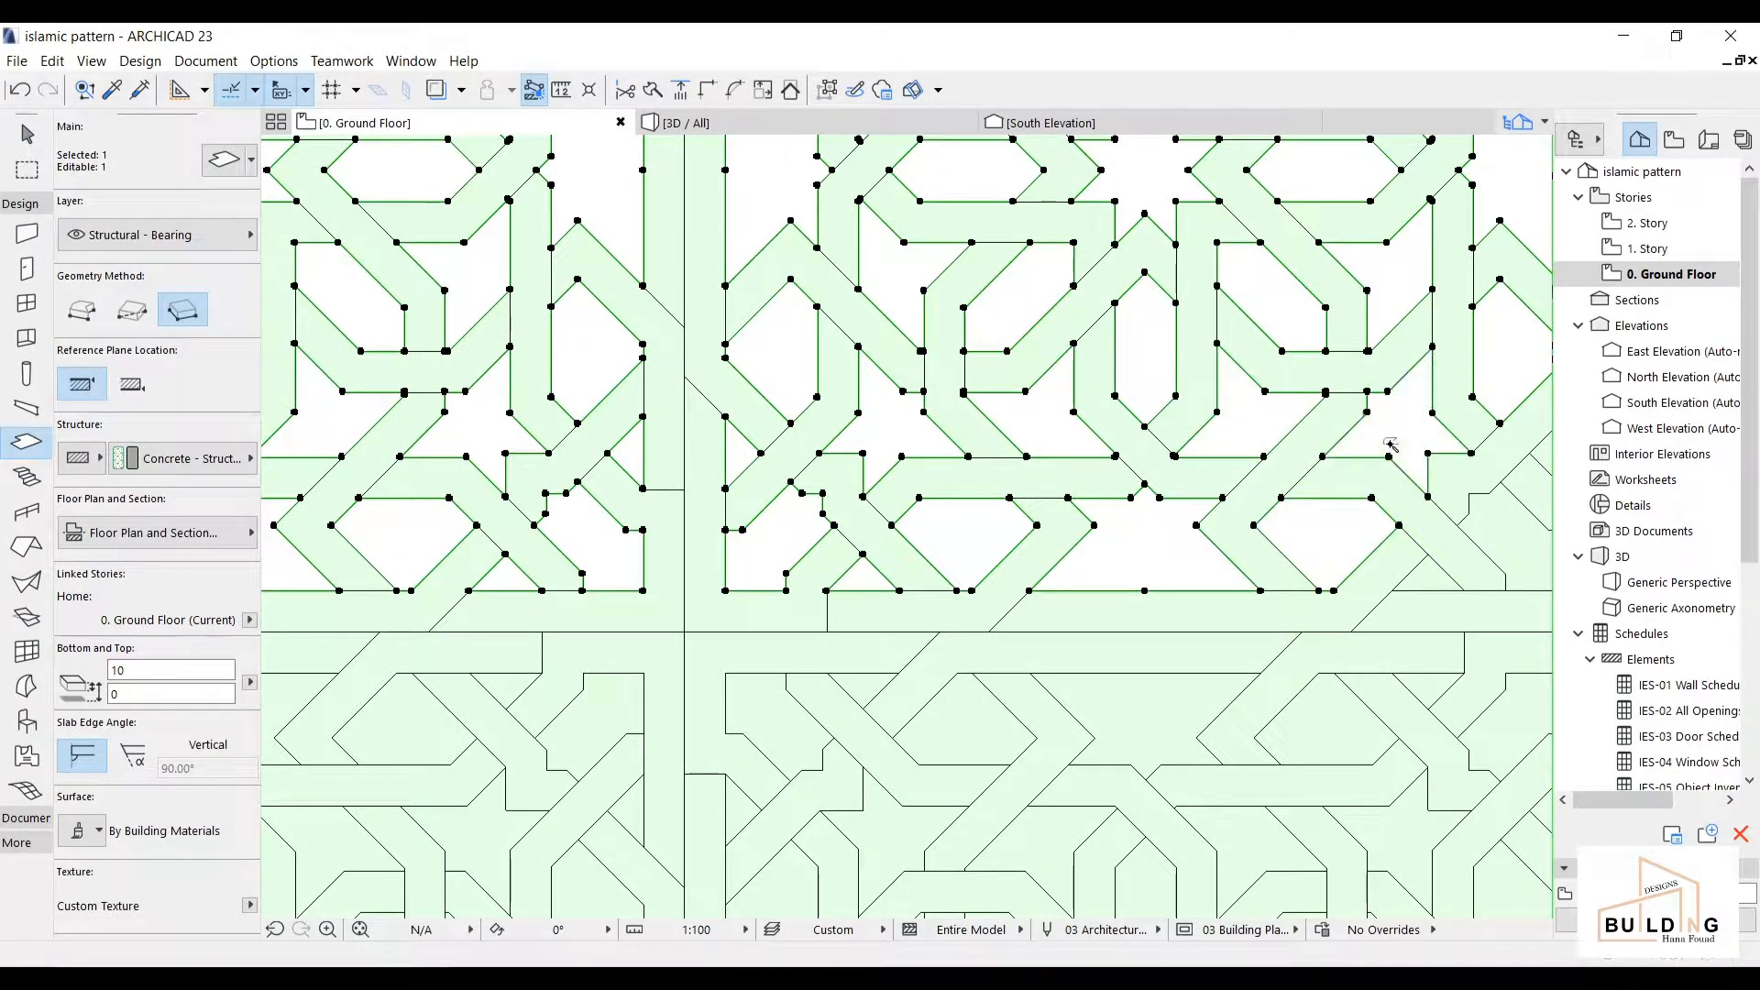
click(1490, 531)
middle_drag(1506, 507, 1030, 429)
scroll(1077, 376, up, 1)
click(1071, 376)
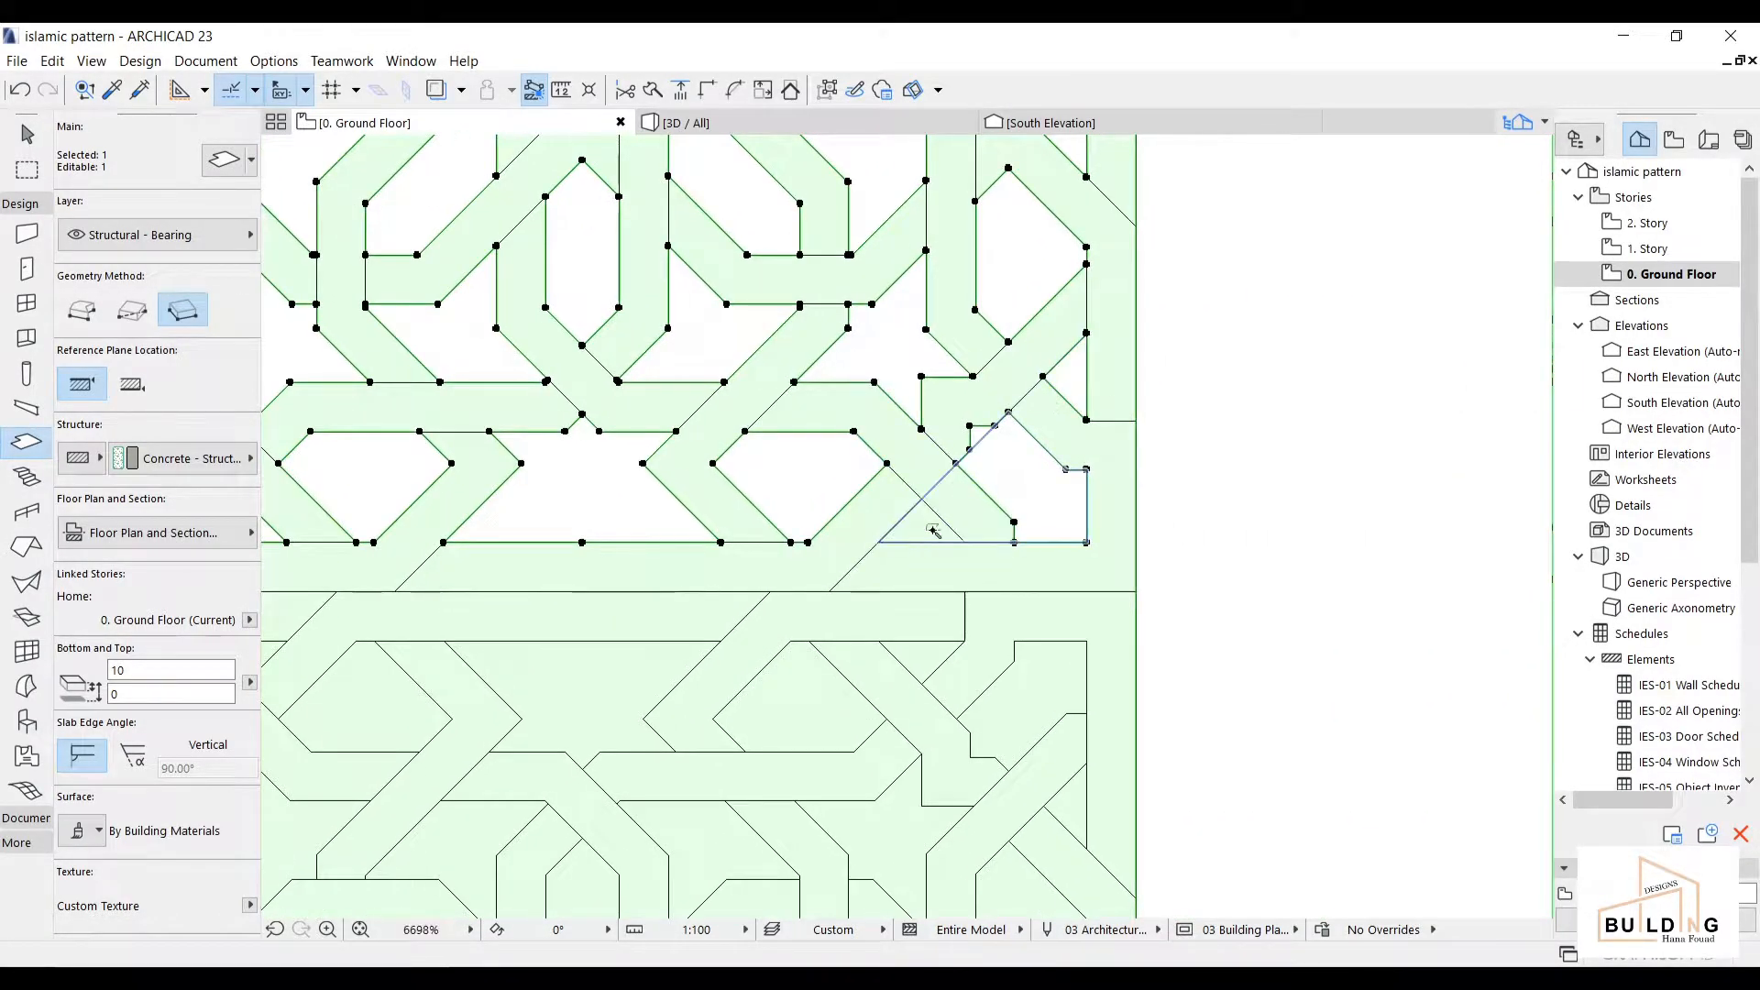
- Cut slab openings for the row of open shapes along the lower-right panel's top edge
scroll(929, 593, down, 4)
middle_drag(972, 596, 1216, 424)
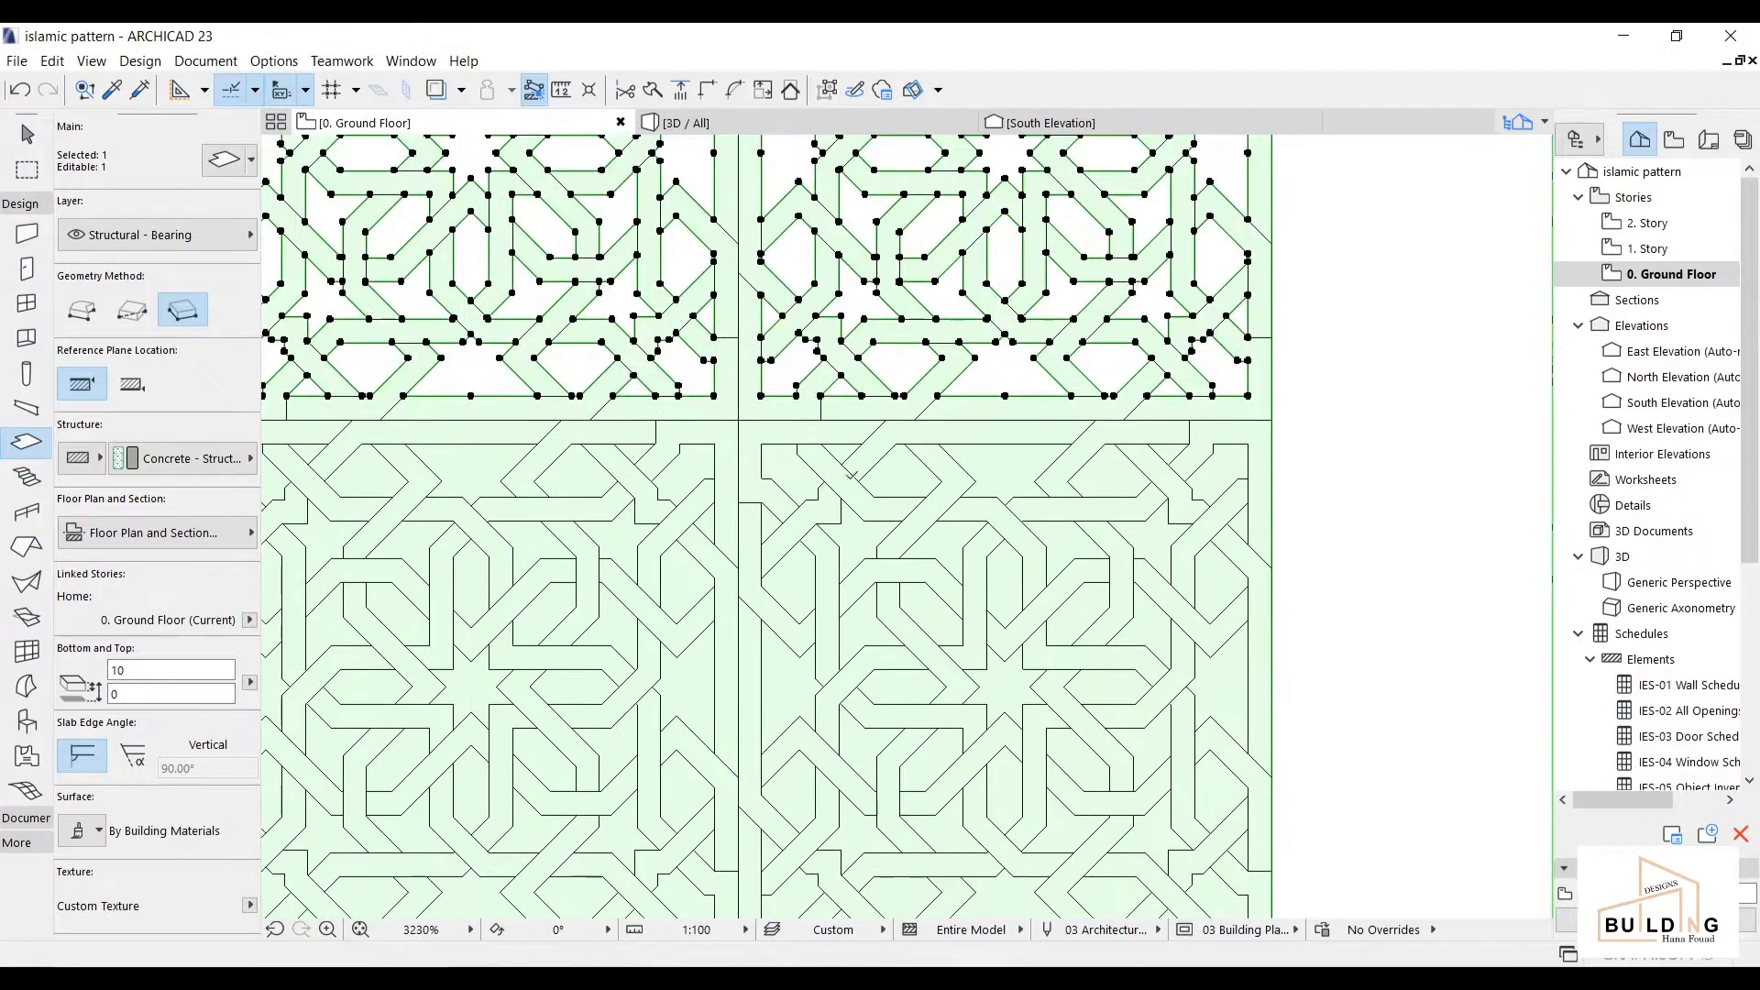
scroll(814, 469, up, 3)
click(794, 475)
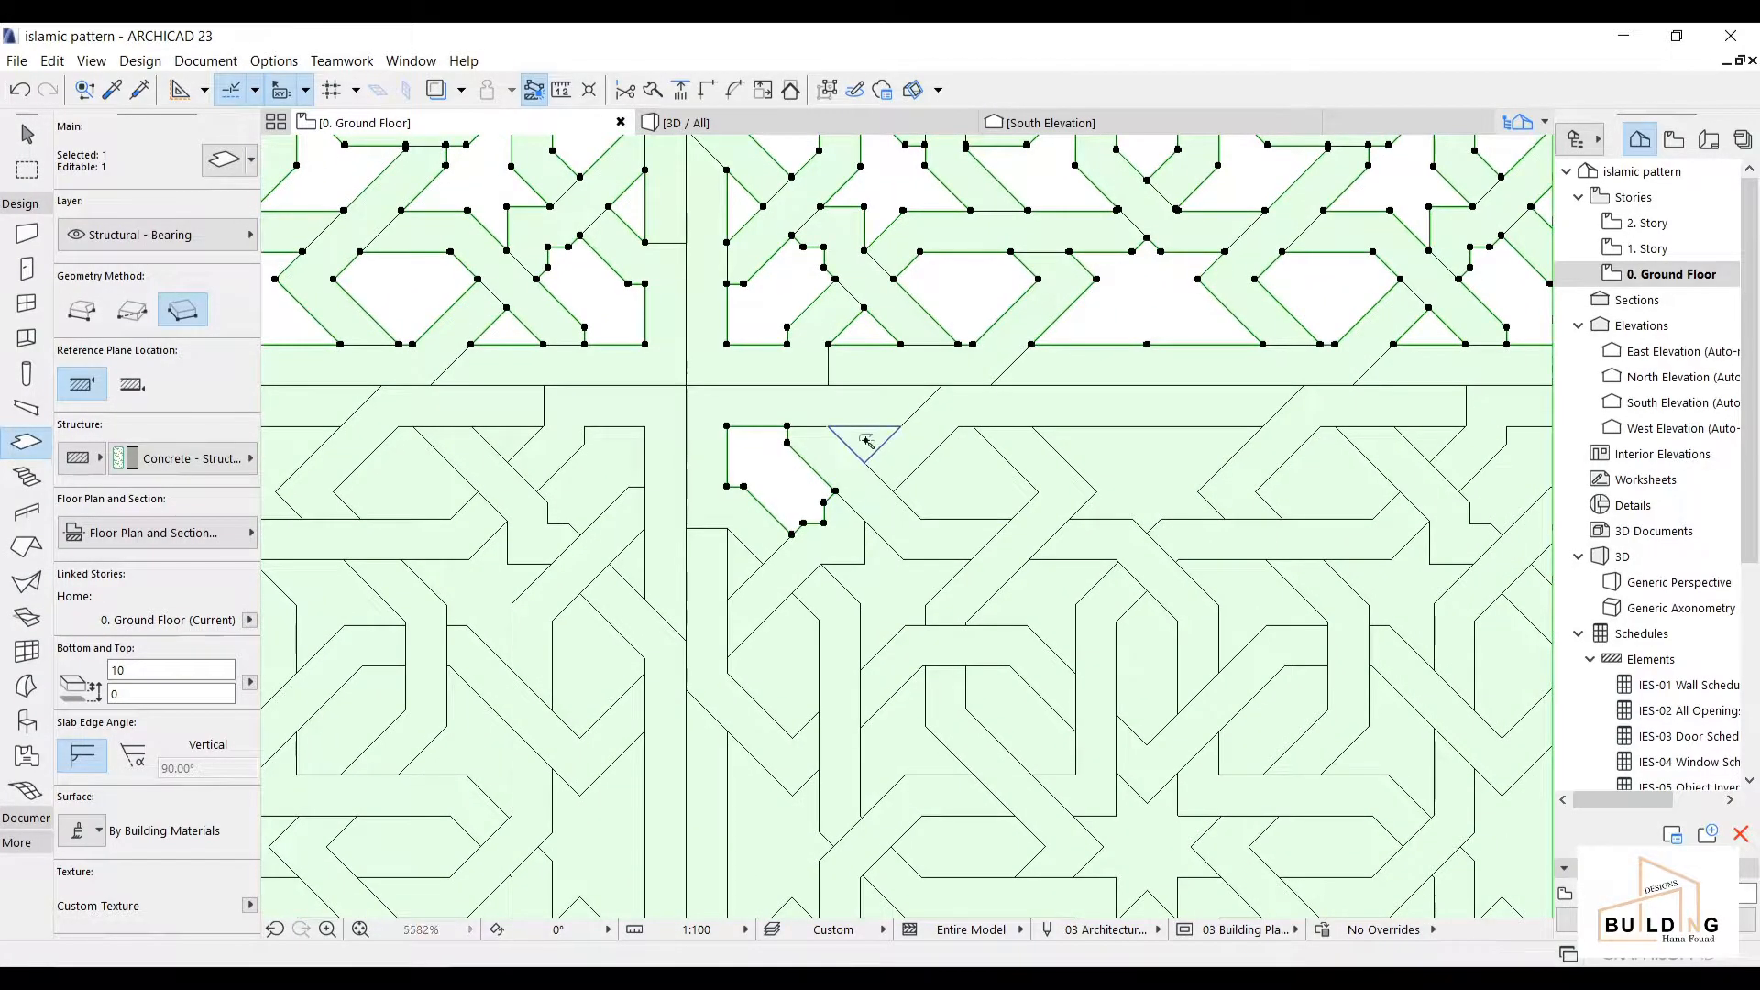
click(1001, 492)
click(1143, 495)
click(1301, 487)
click(1429, 445)
- Cut the open shapes in and below the lower-right panel's upper-right corner
scroll(1114, 404, down, 3)
scroll(1114, 404, up, 2)
click(1113, 406)
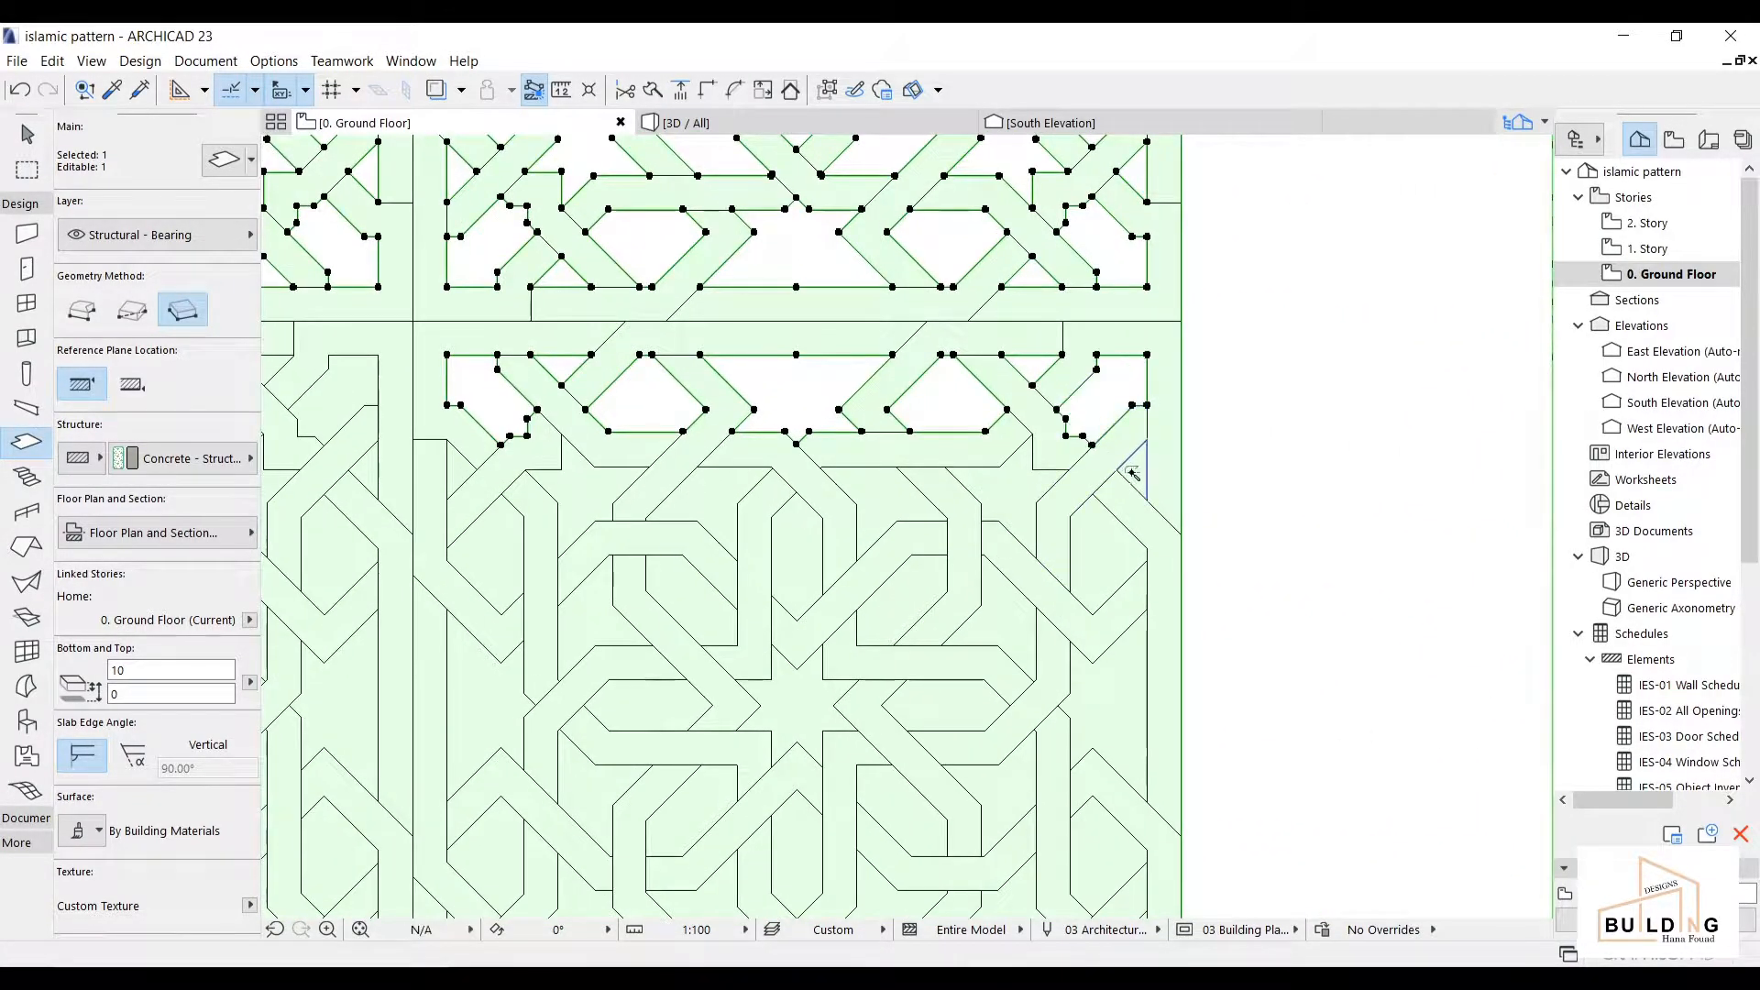
click(1134, 473)
click(1108, 553)
click(1014, 510)
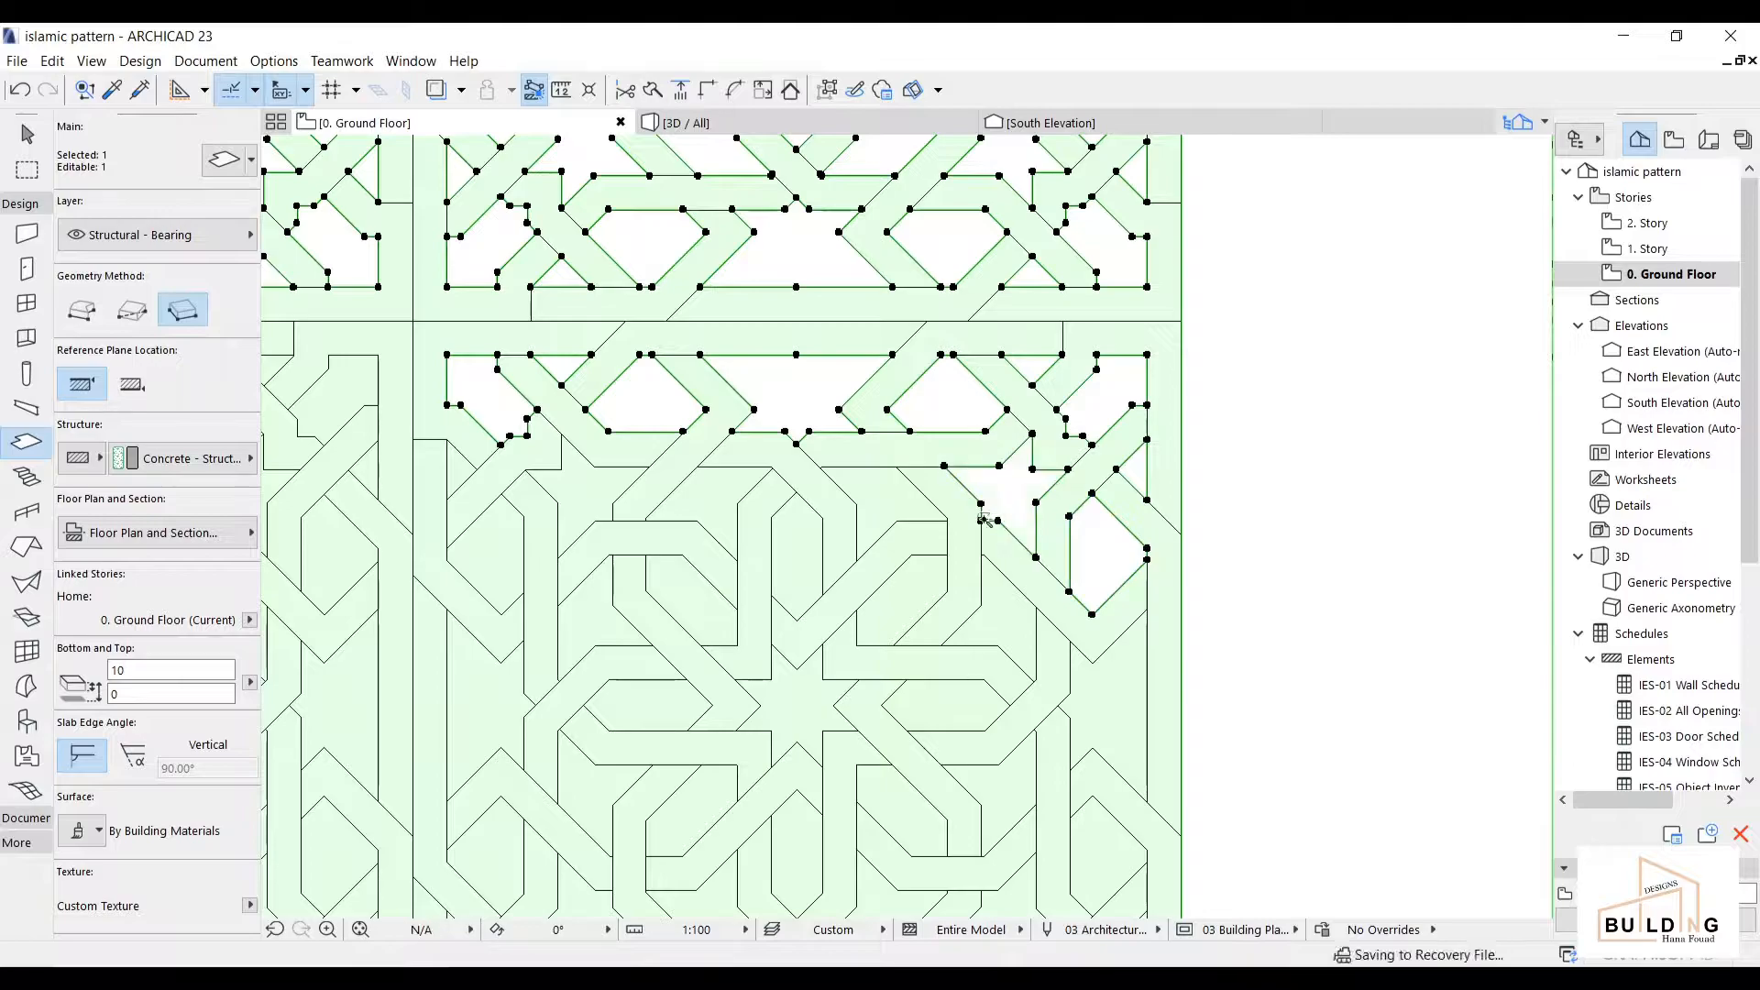
- Cut the second row of open shapes in the lower-right panel, from above the star to the left-edge hexagon and triangle
click(890, 499)
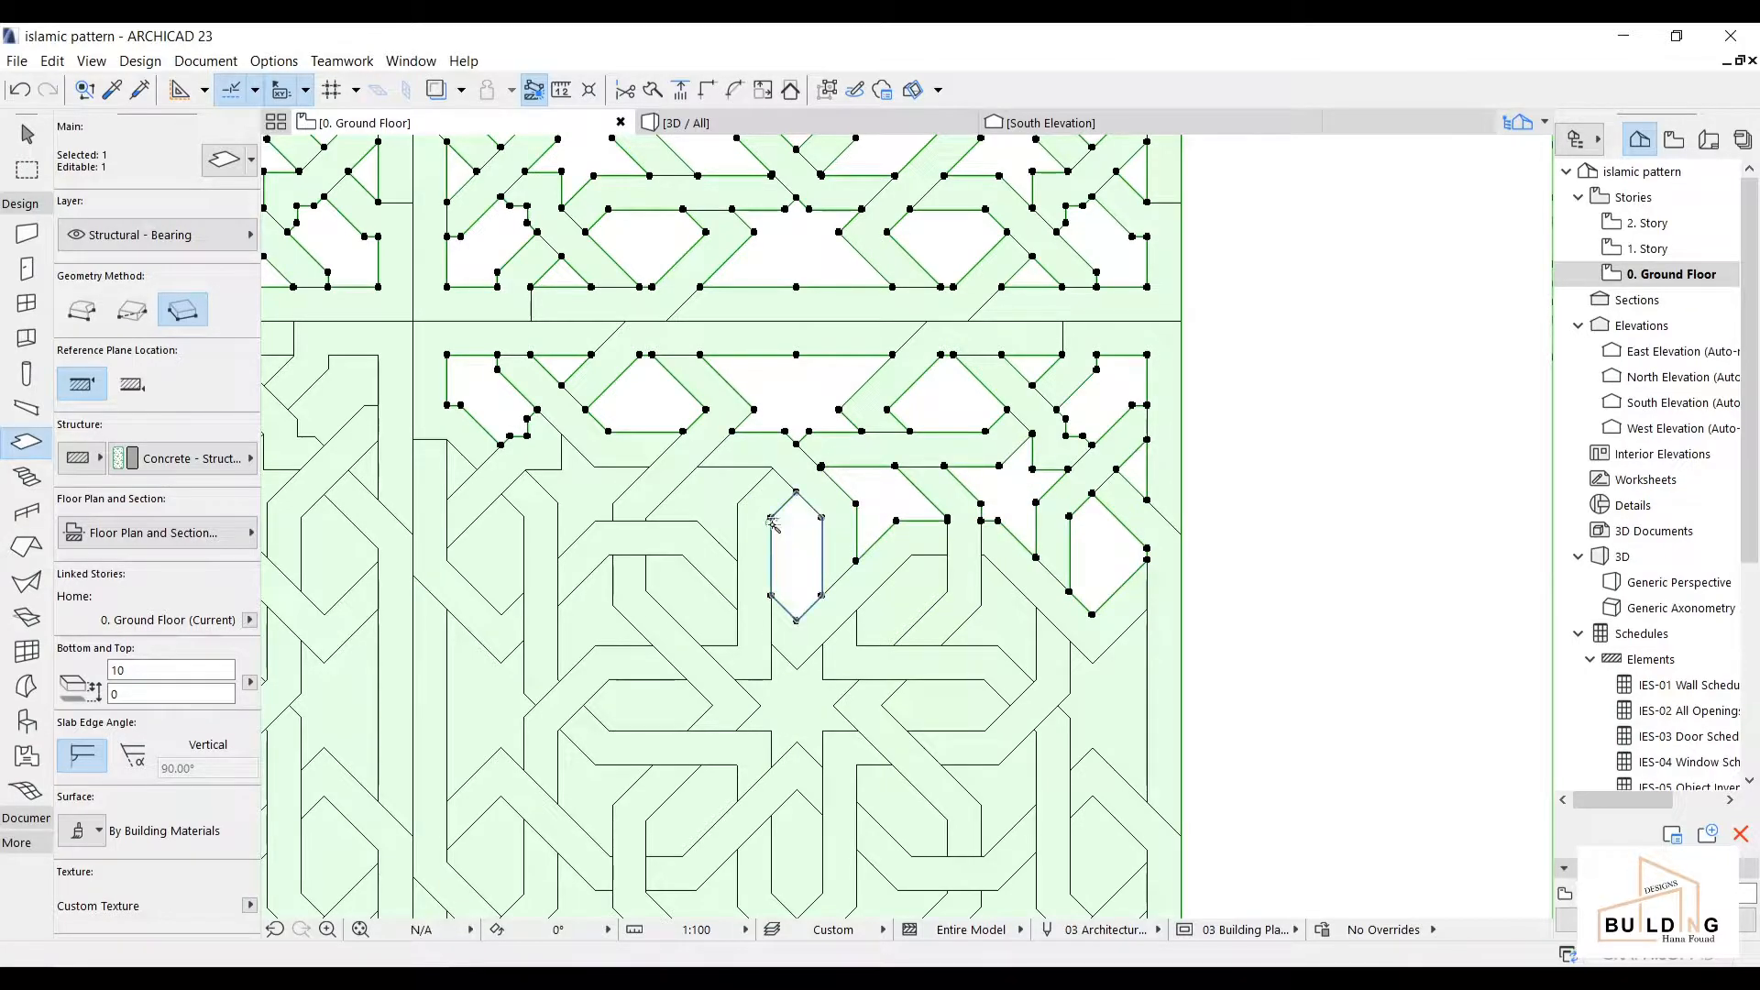
click(719, 501)
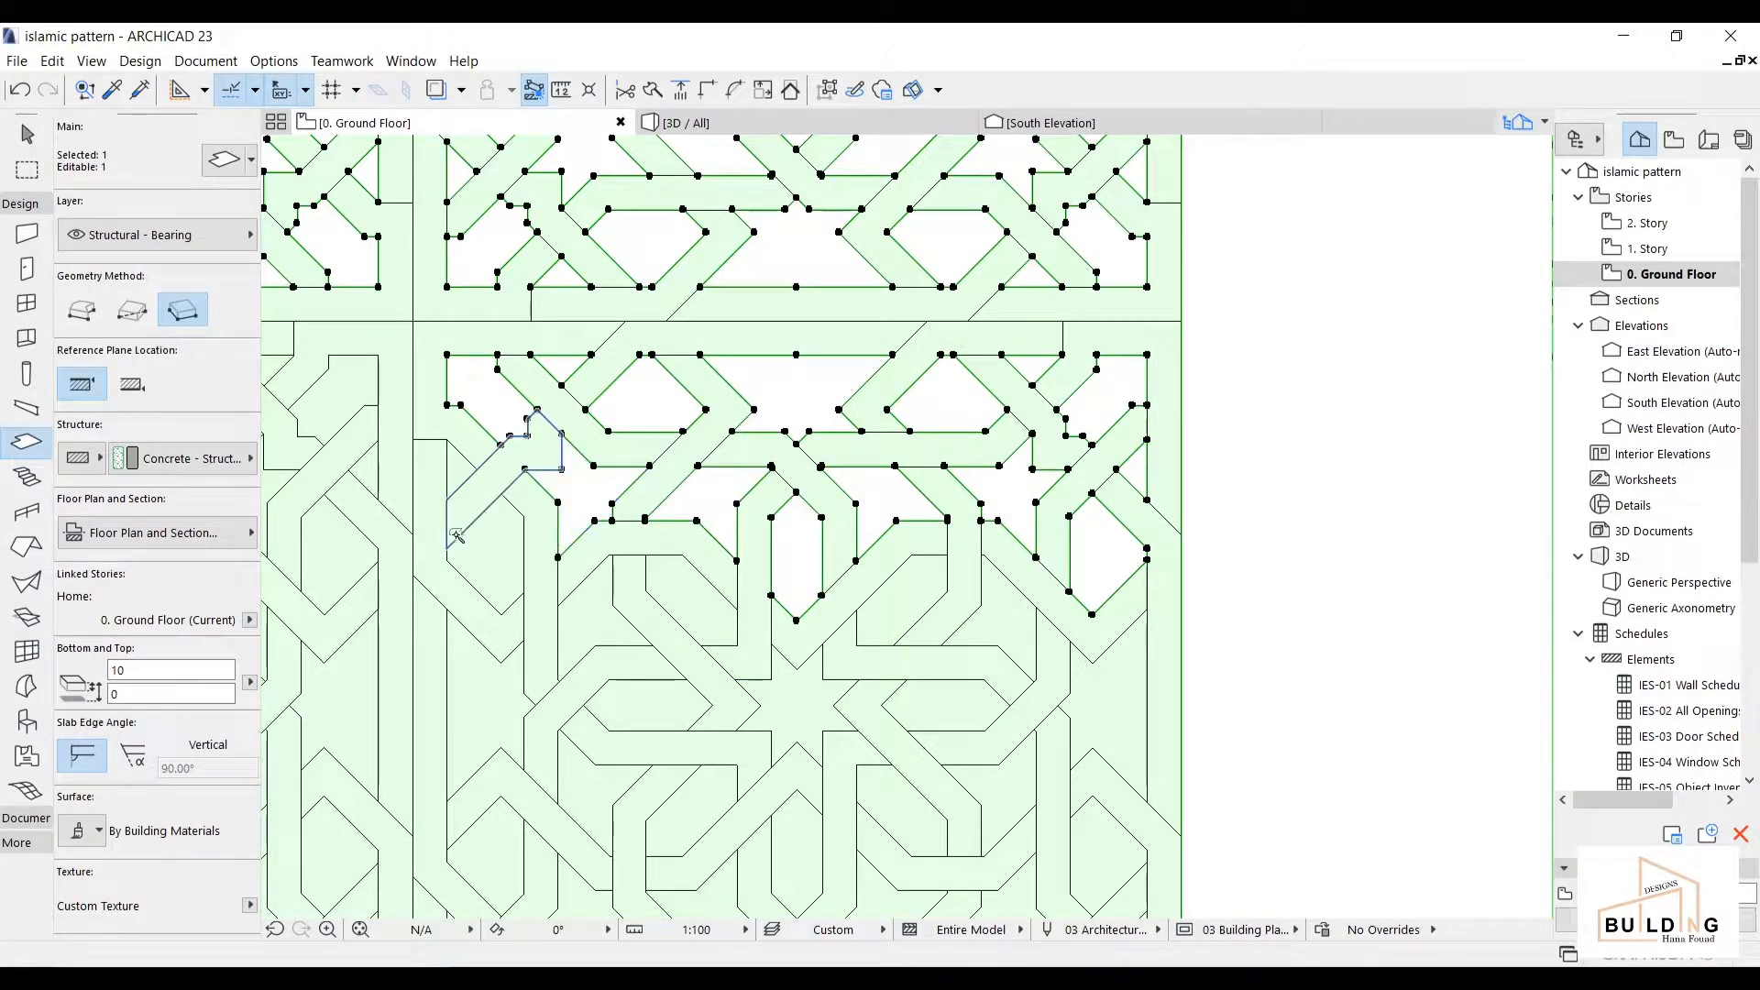
click(516, 554)
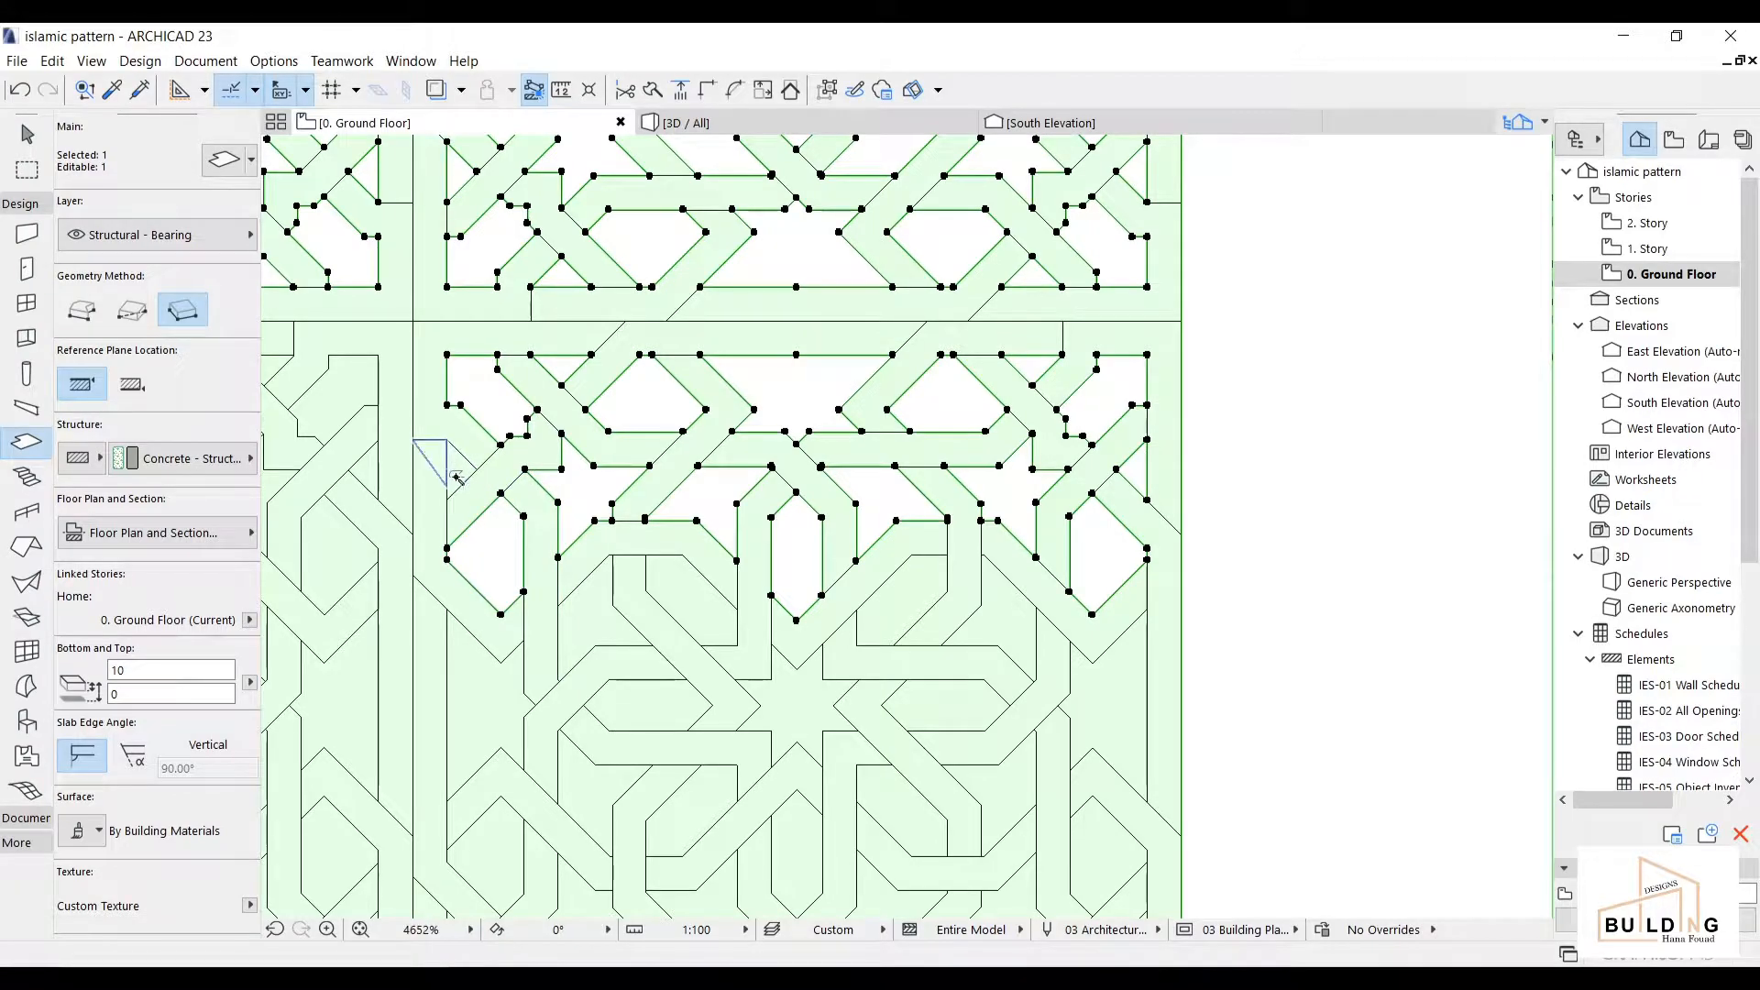
click(457, 477)
- Cut the lower-right panel's central star and the open shapes to its left and upper left, and undo the wrong opening beside it
click(591, 614)
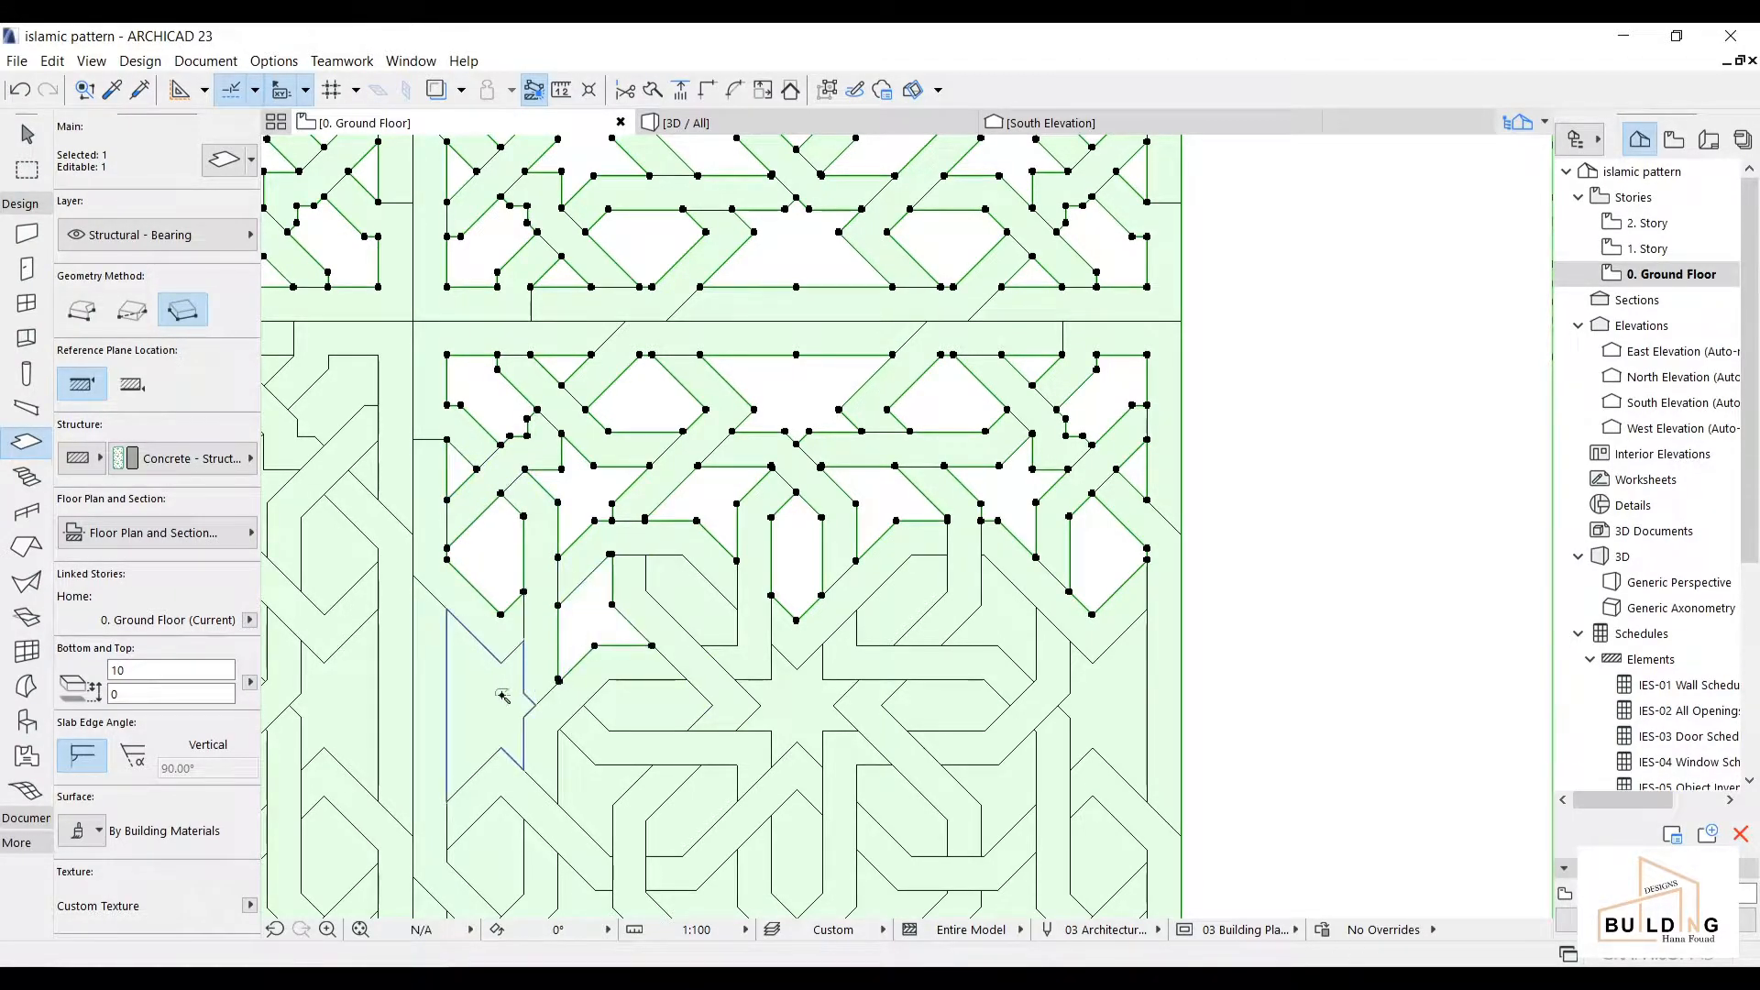
click(498, 707)
click(684, 603)
click(795, 704)
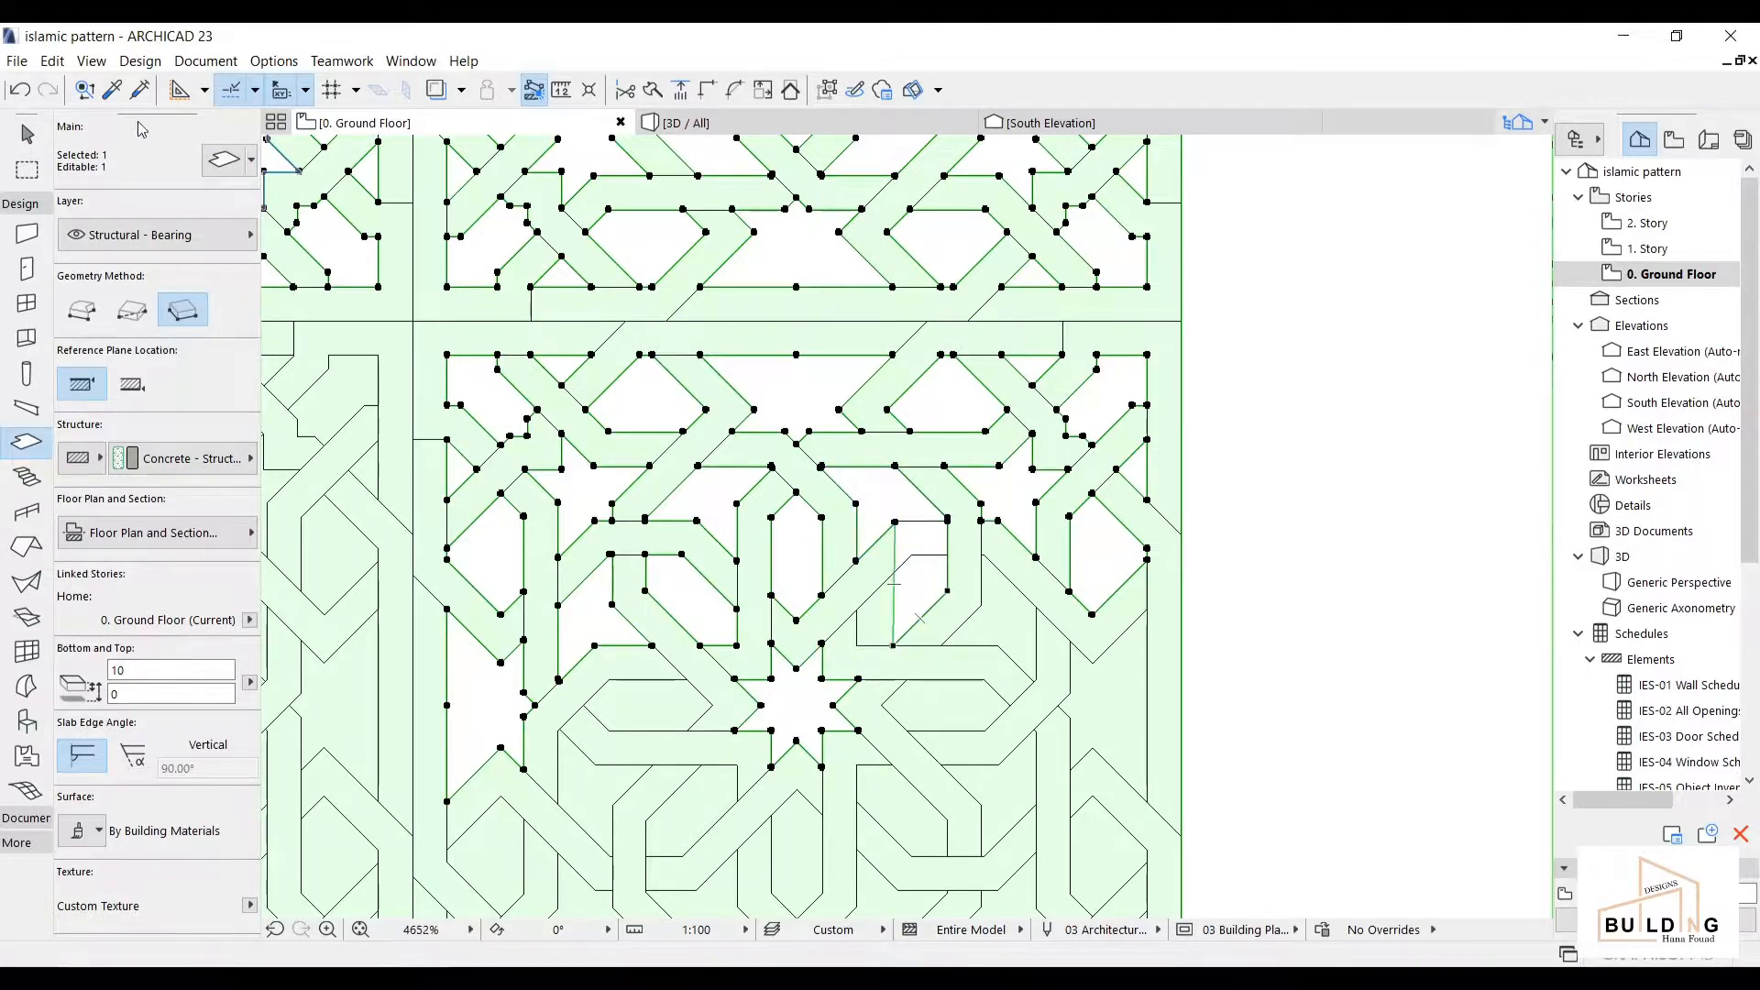
click(19, 92)
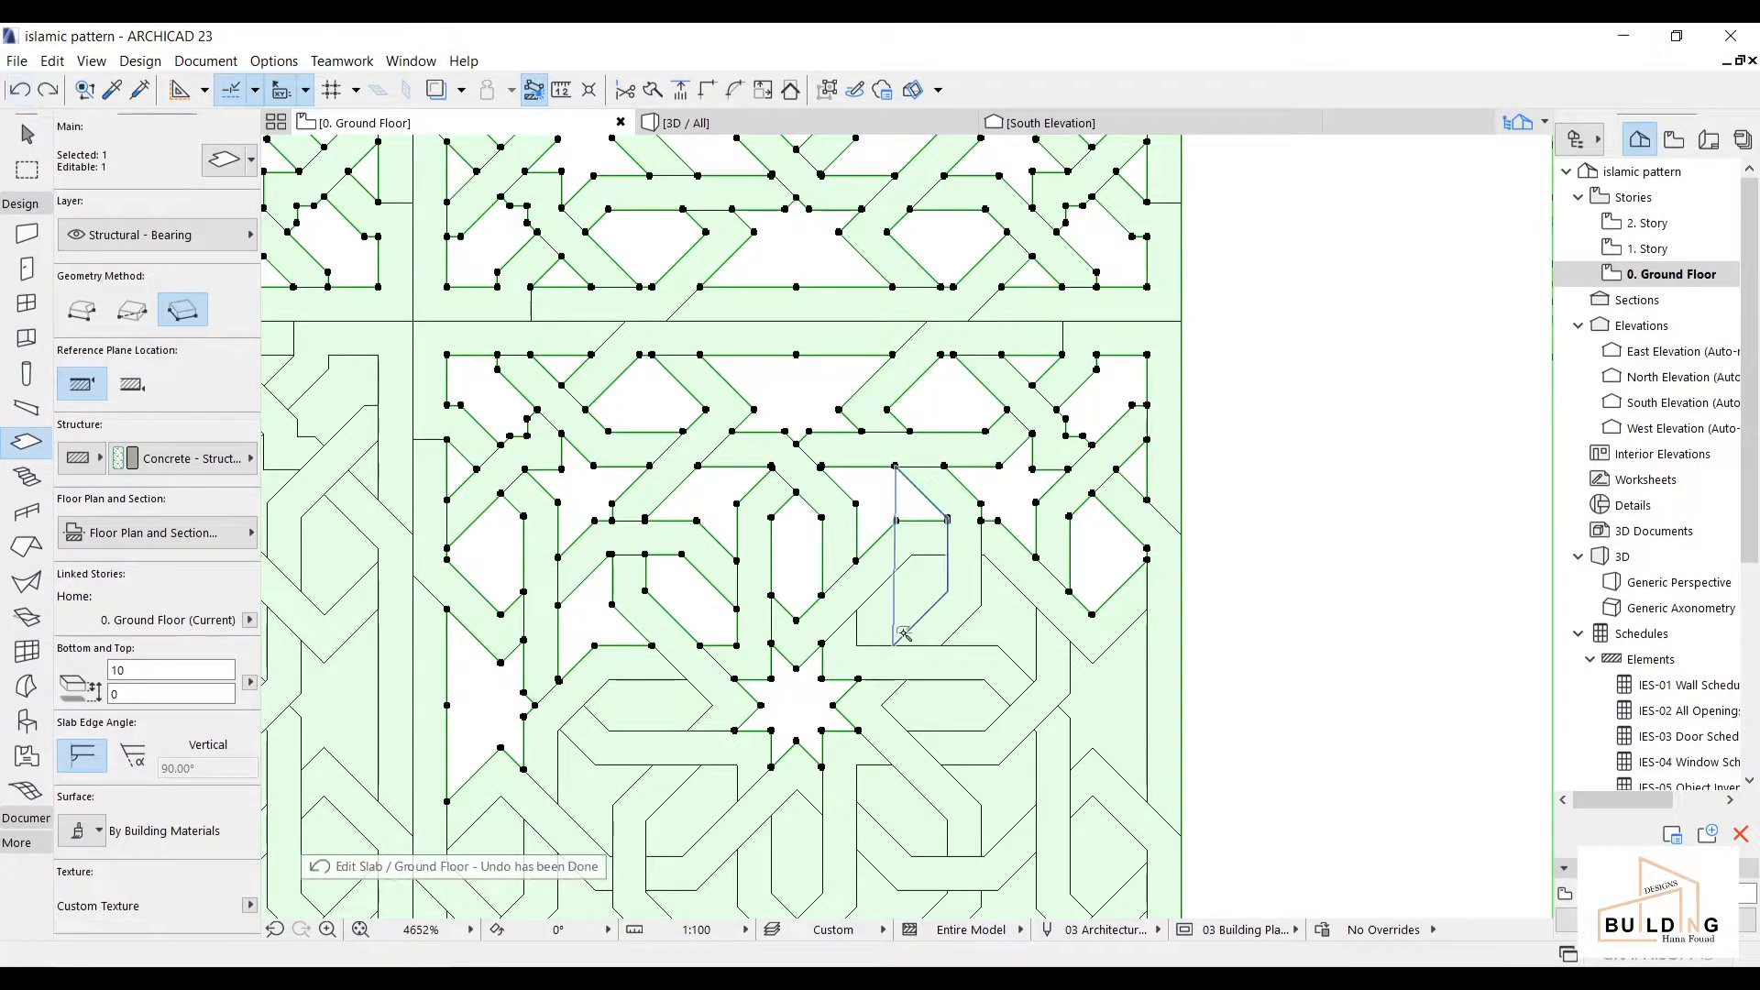
- Cut the open shape at the upper right of the lower-right panel's star, and undo the wrong opening next to it
click(937, 617)
click(1000, 640)
click(18, 89)
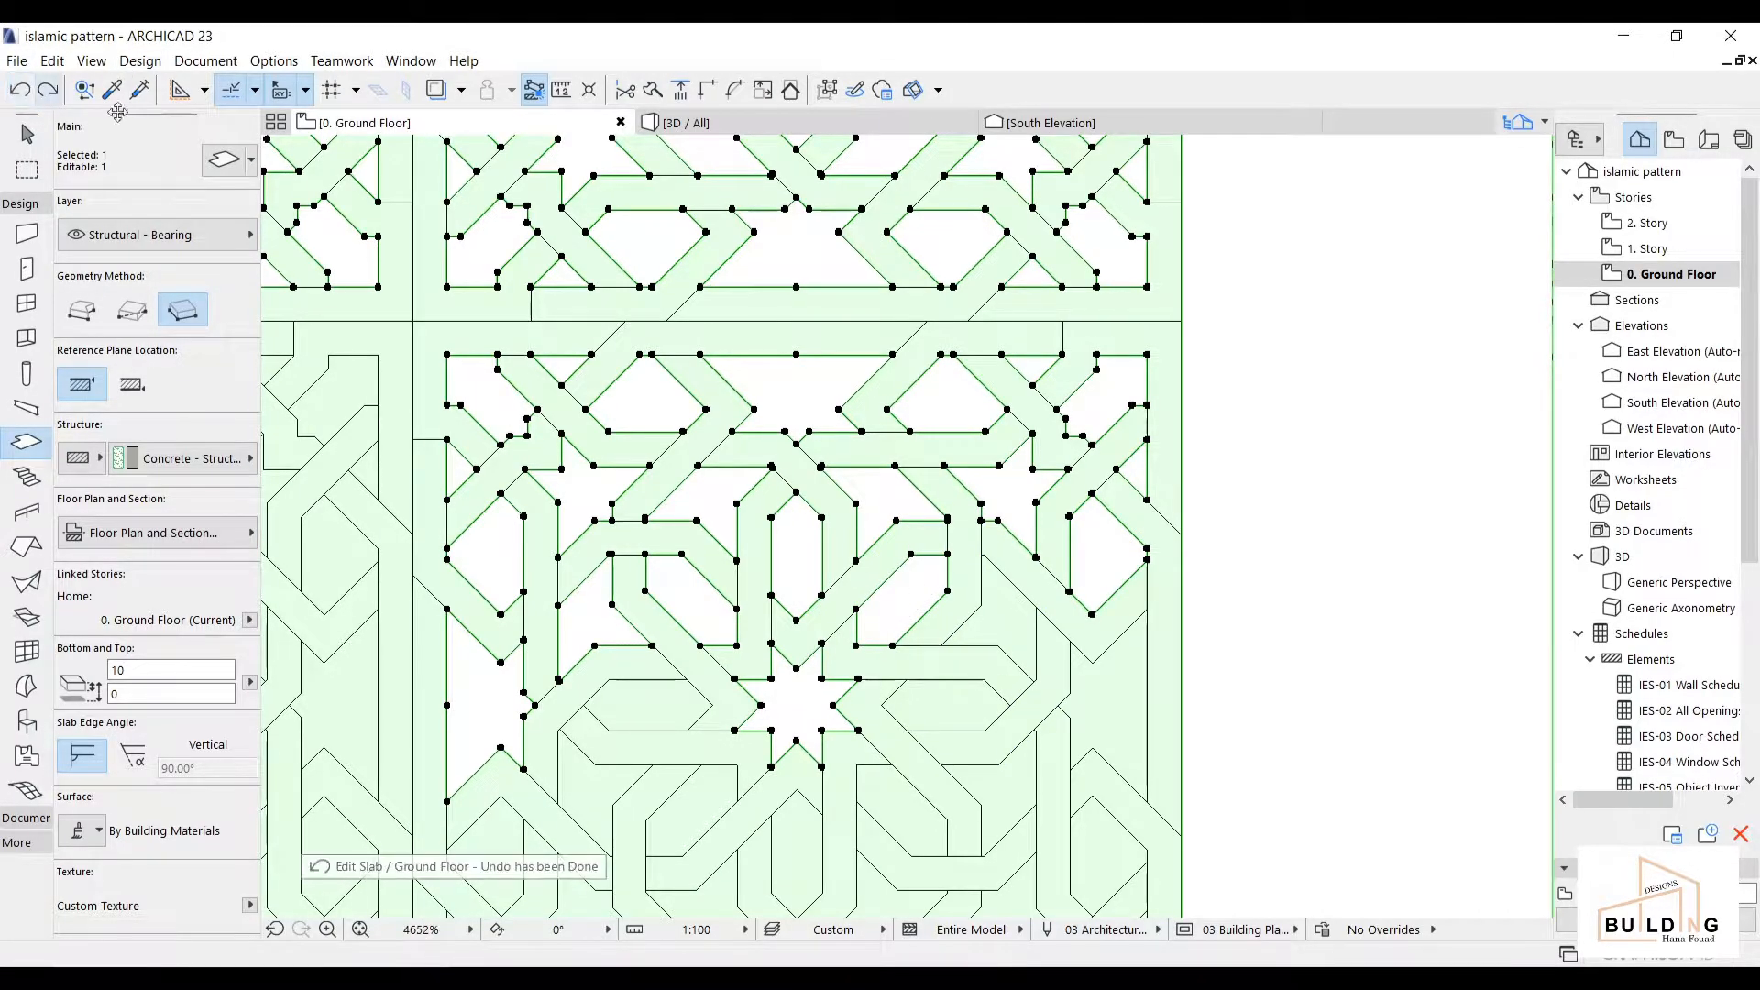
scroll(1127, 703, up, 2)
key(ctrl+shift+z)
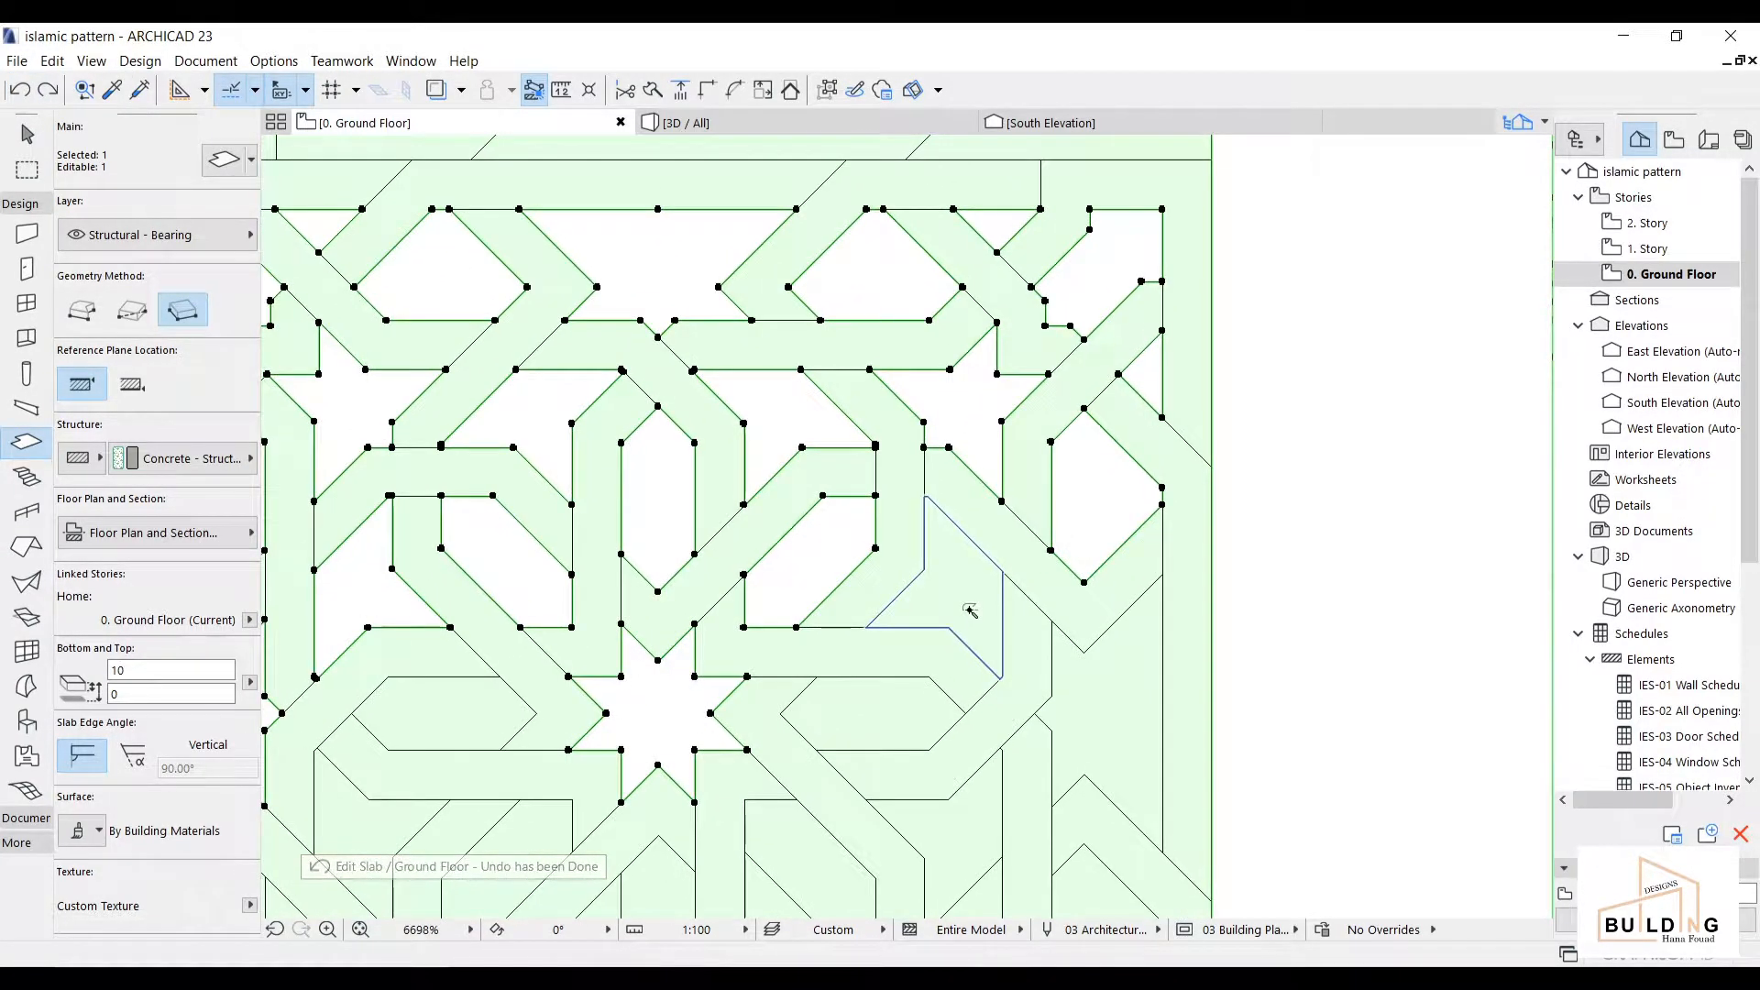
- Cut the lower-right panel's tall right-edge opening, the hexagon right of the star and the shape to its lower right
click(1114, 703)
click(872, 711)
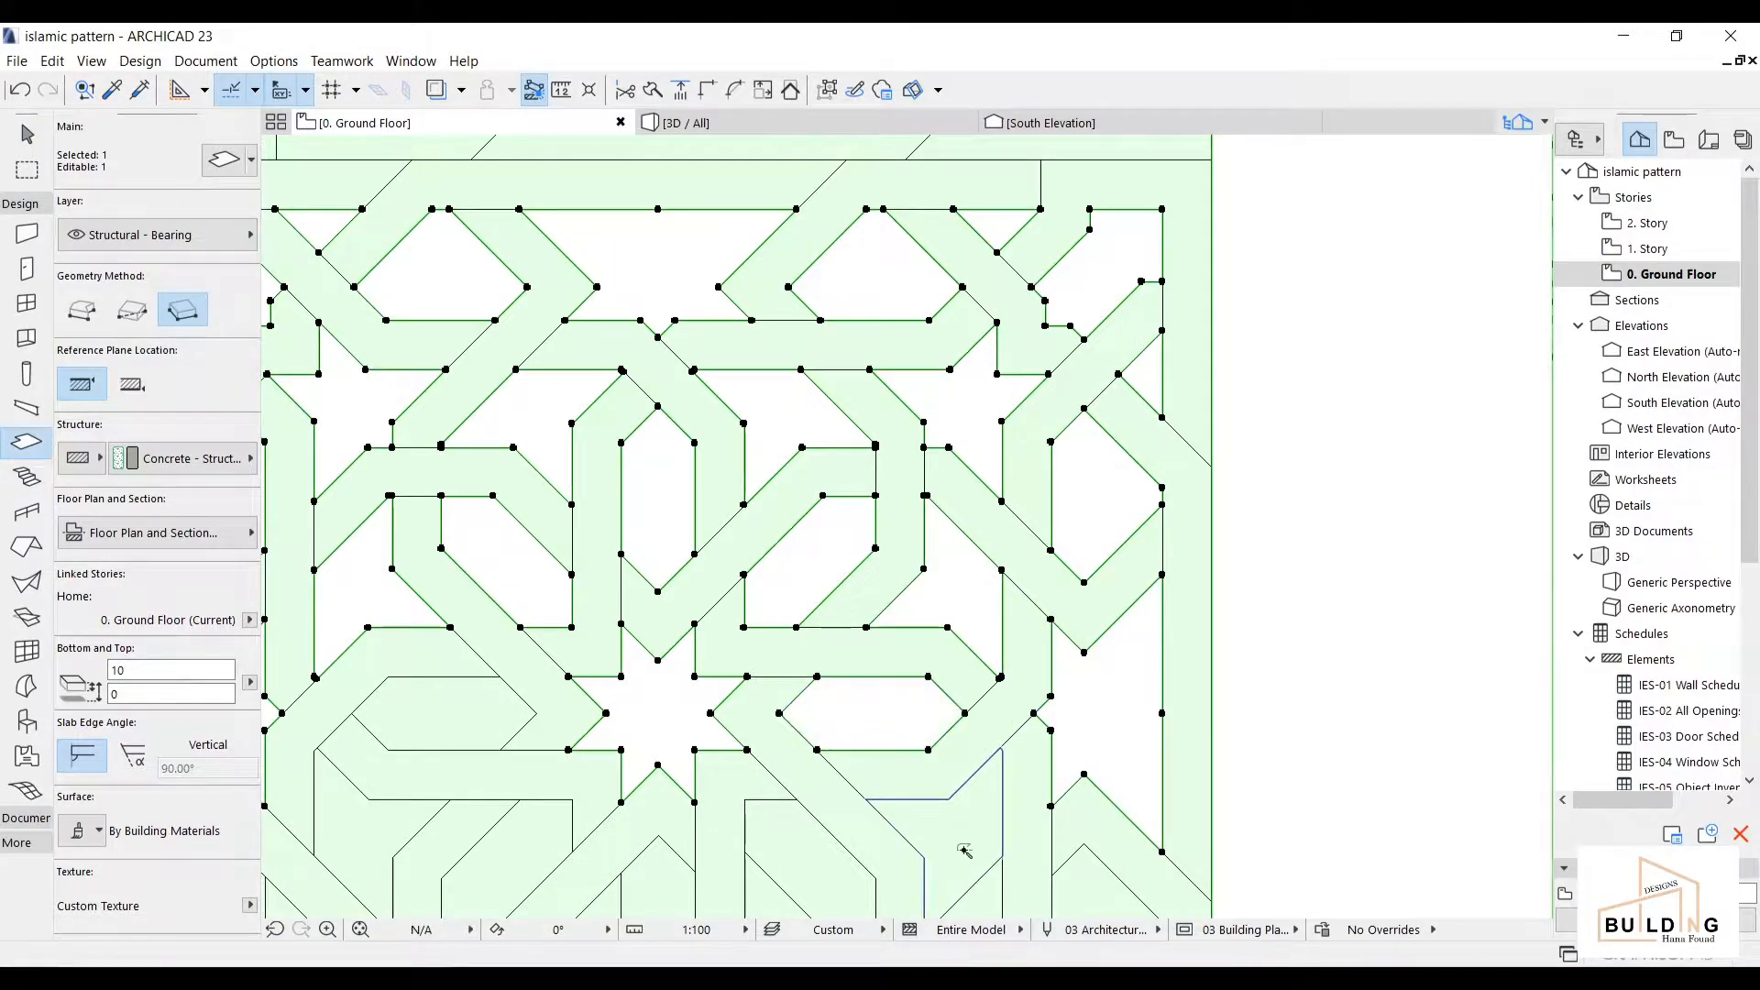
click(964, 854)
- Cut the hexagon left of the lower-right panel's star and the open shapes to its lower left
scroll(733, 748, down, 3)
middle_drag(559, 715, 802, 252)
scroll(802, 249, up, 1)
scroll(802, 247, up, 1)
click(826, 267)
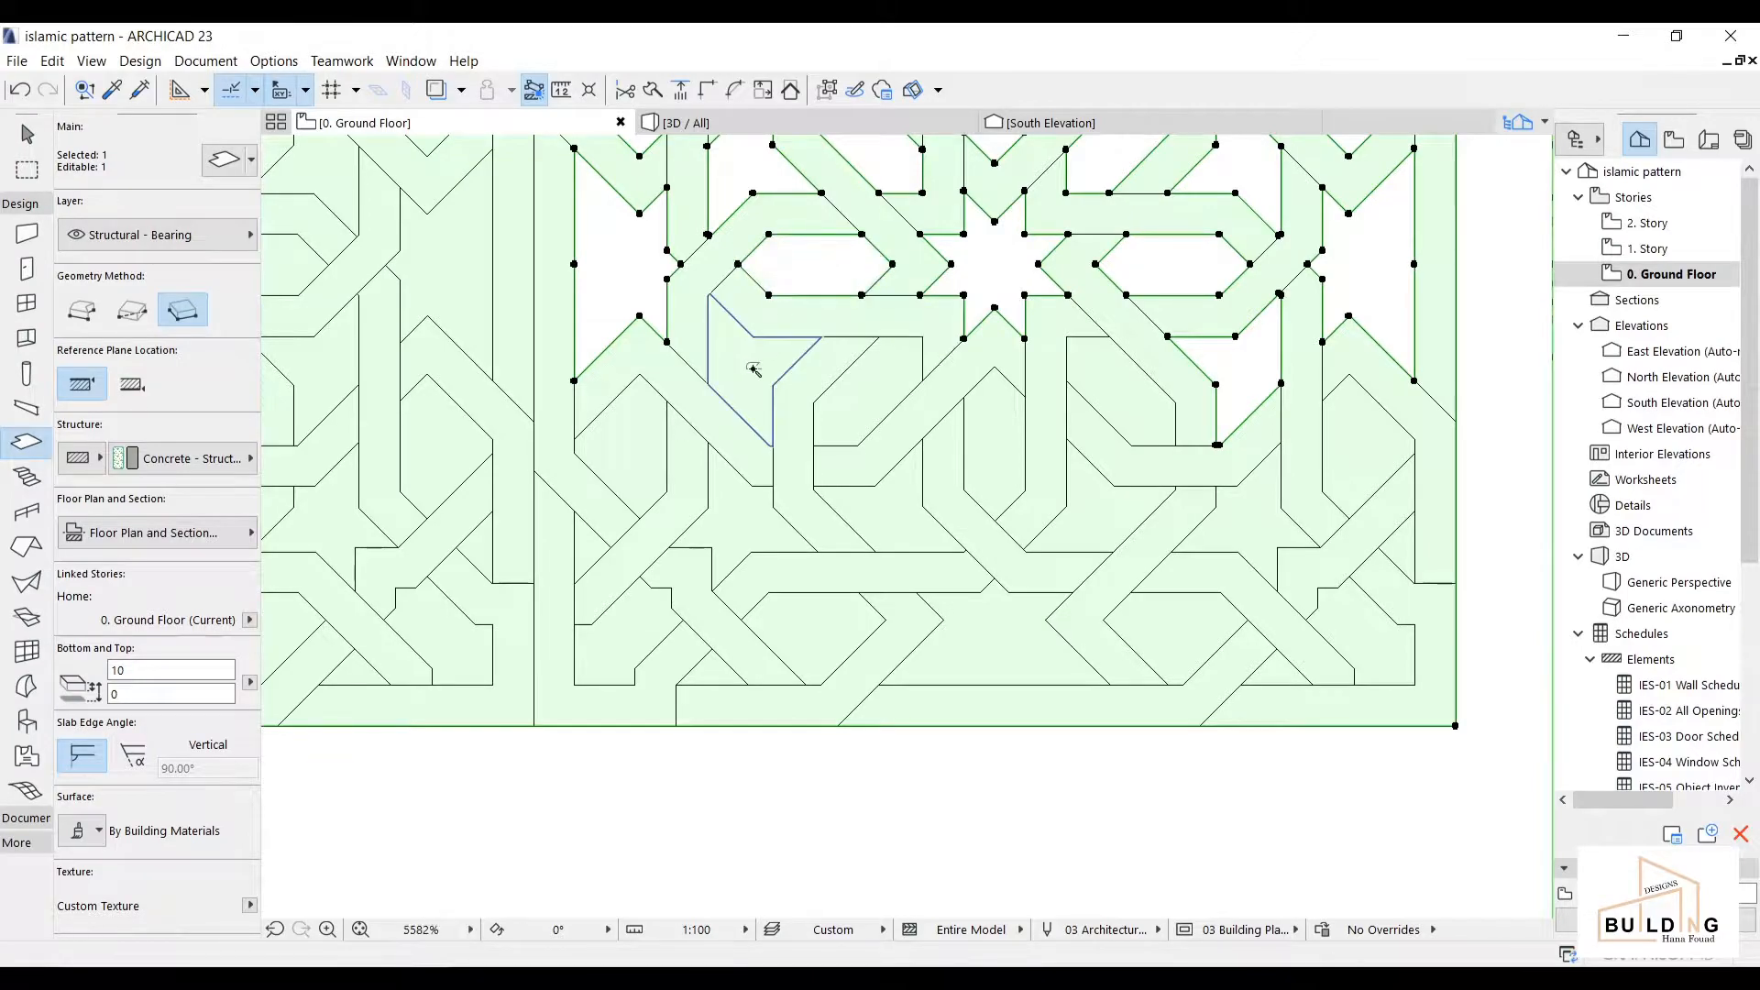
click(629, 444)
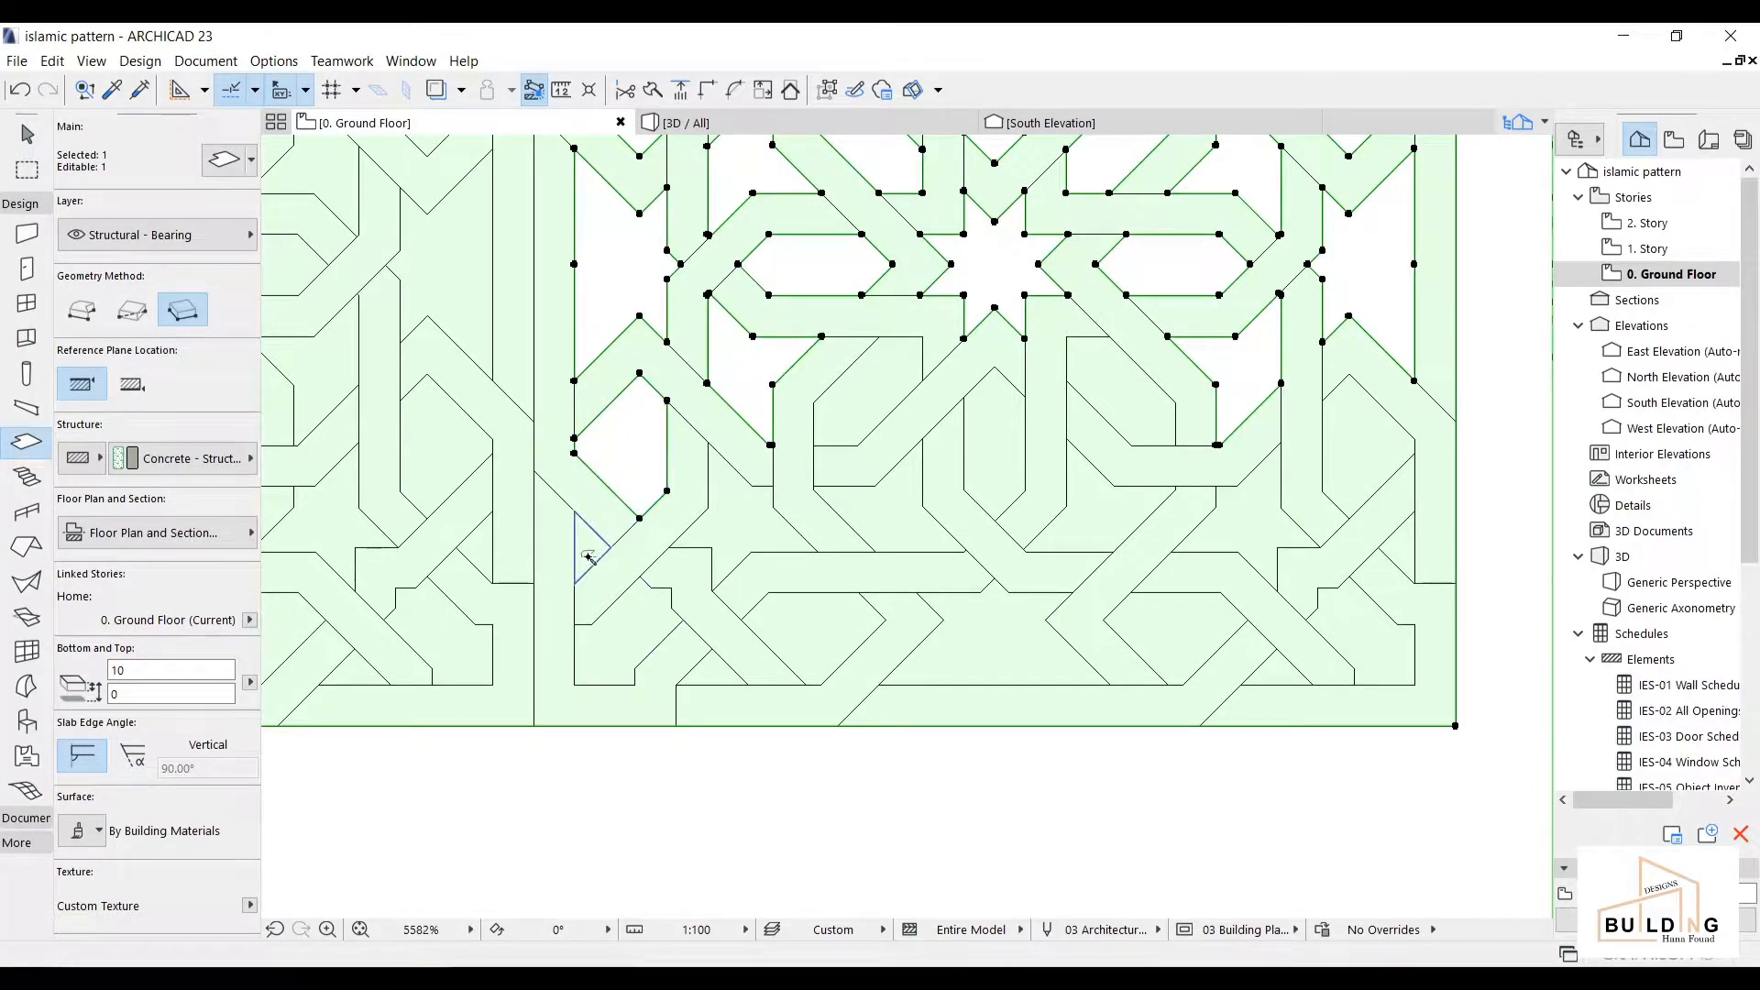
- Cut the open shapes around the lower-right panel's lower-left corner, including the small left-edge and bottom-edge triangles
click(584, 553)
click(631, 624)
click(738, 539)
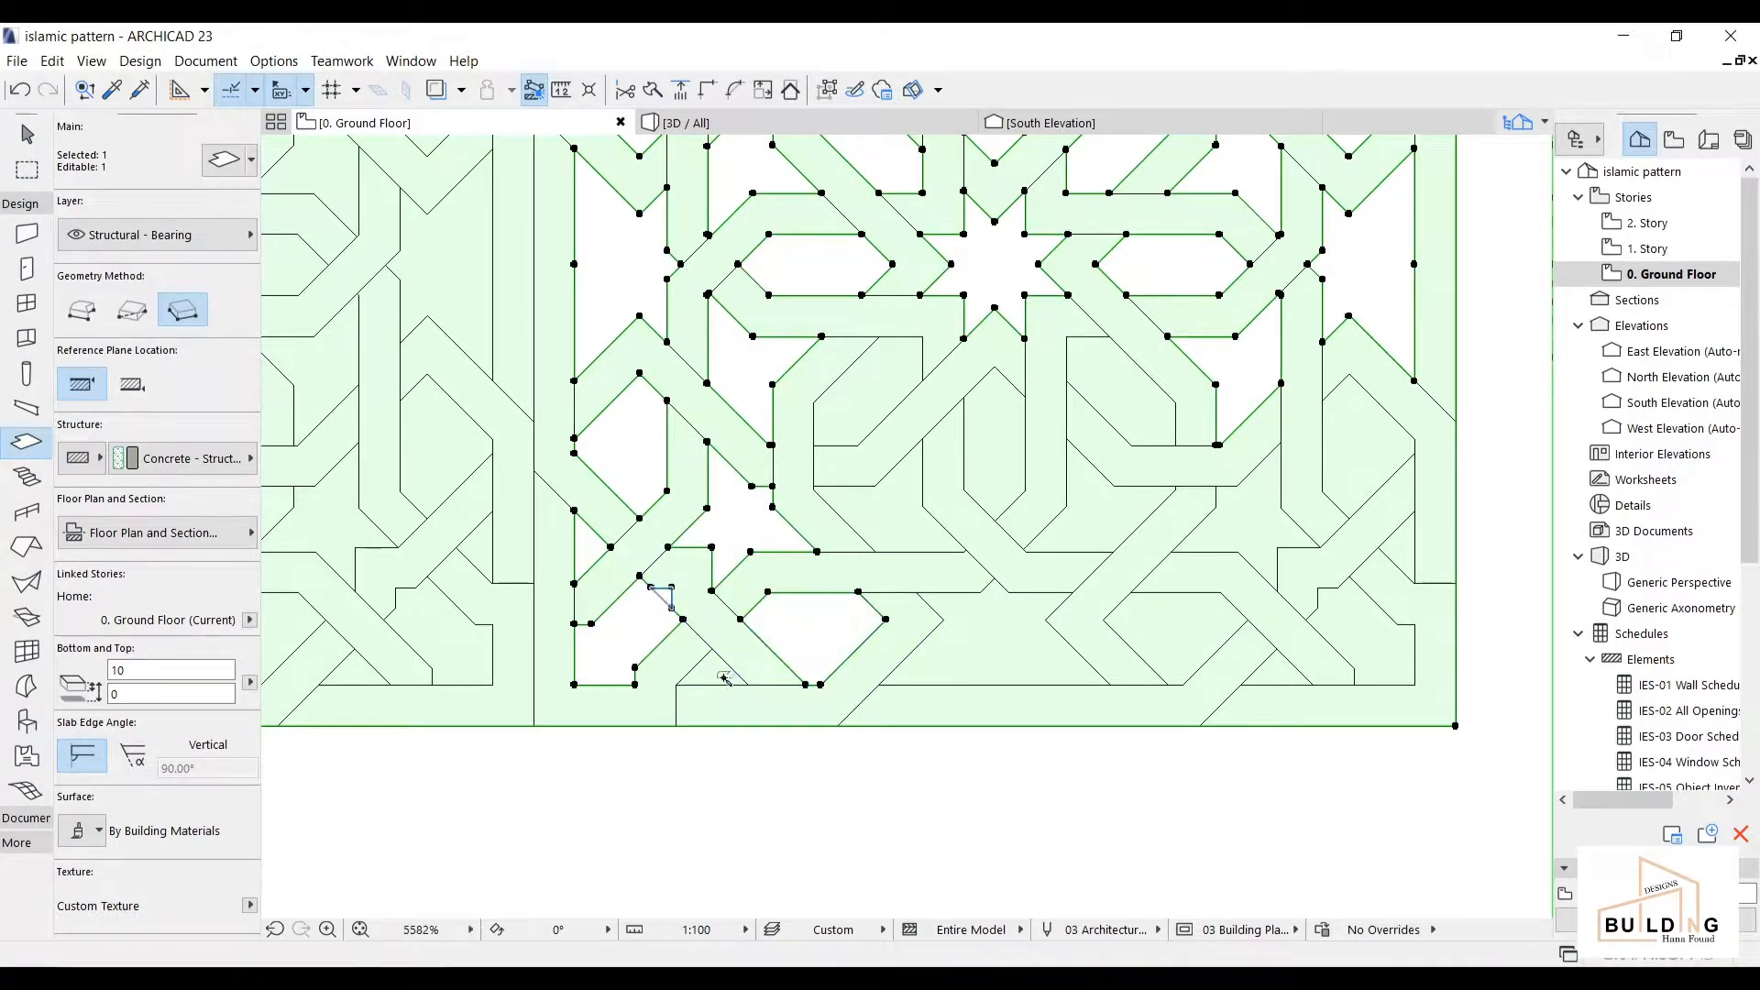
scroll(707, 675, up, 3)
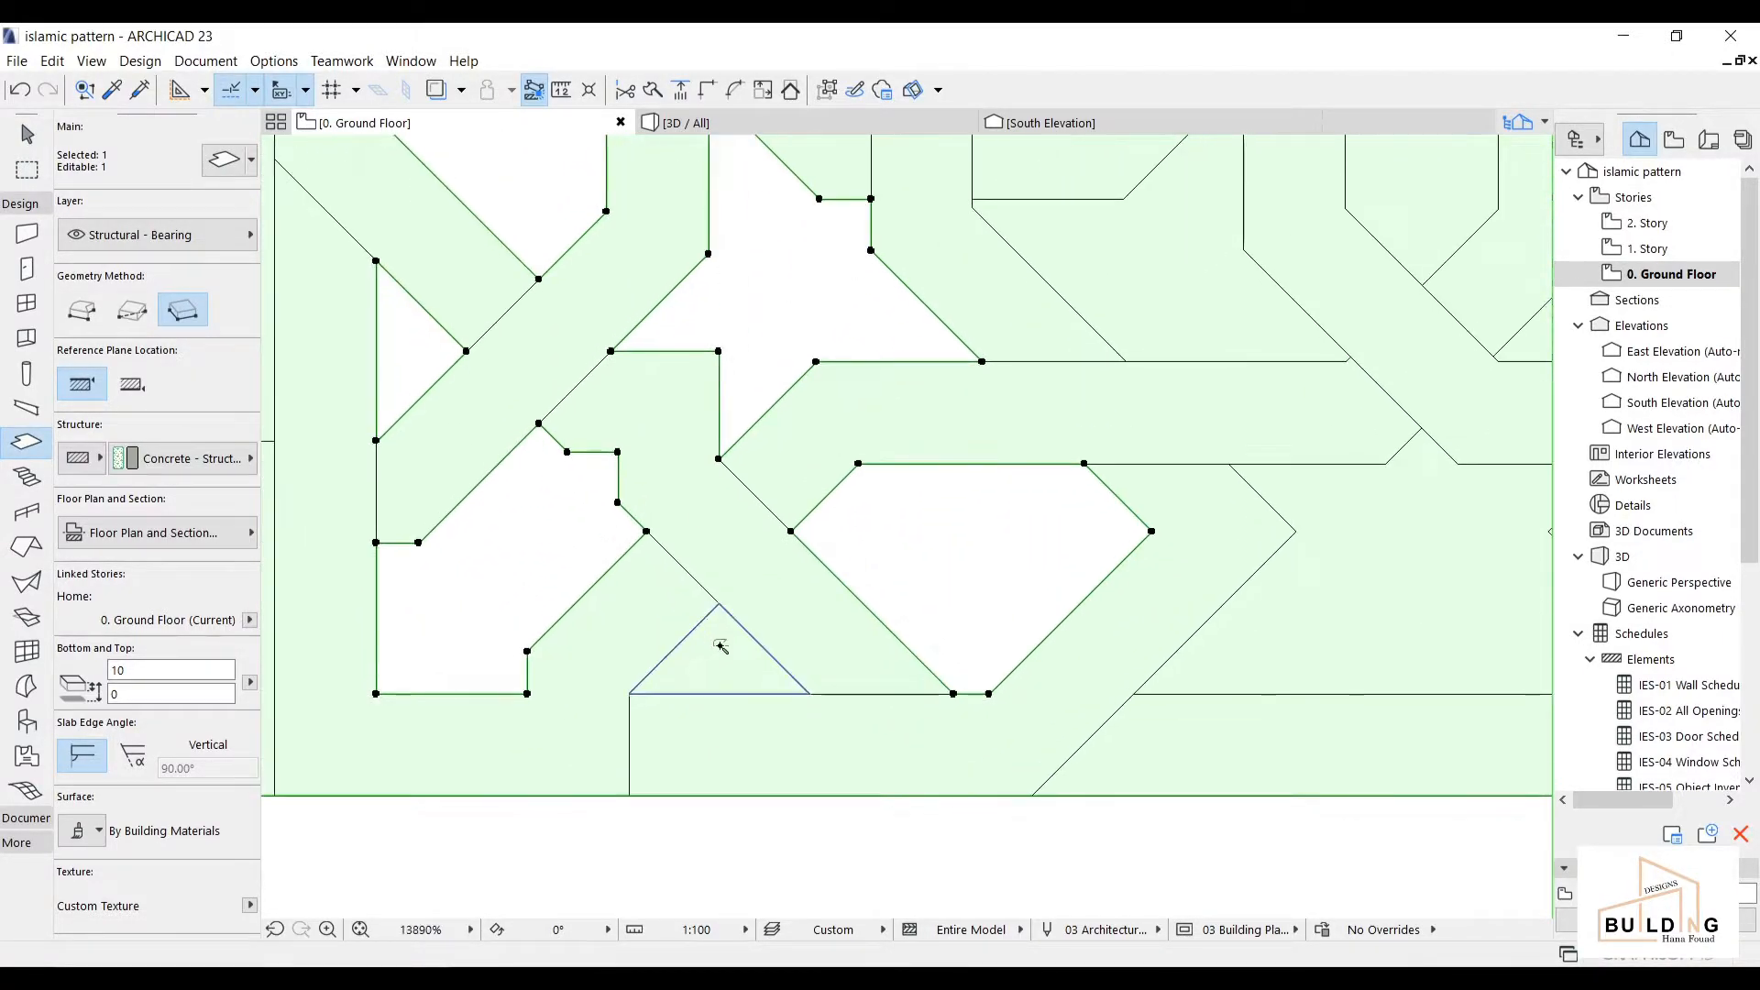
scroll(723, 649, down, 3)
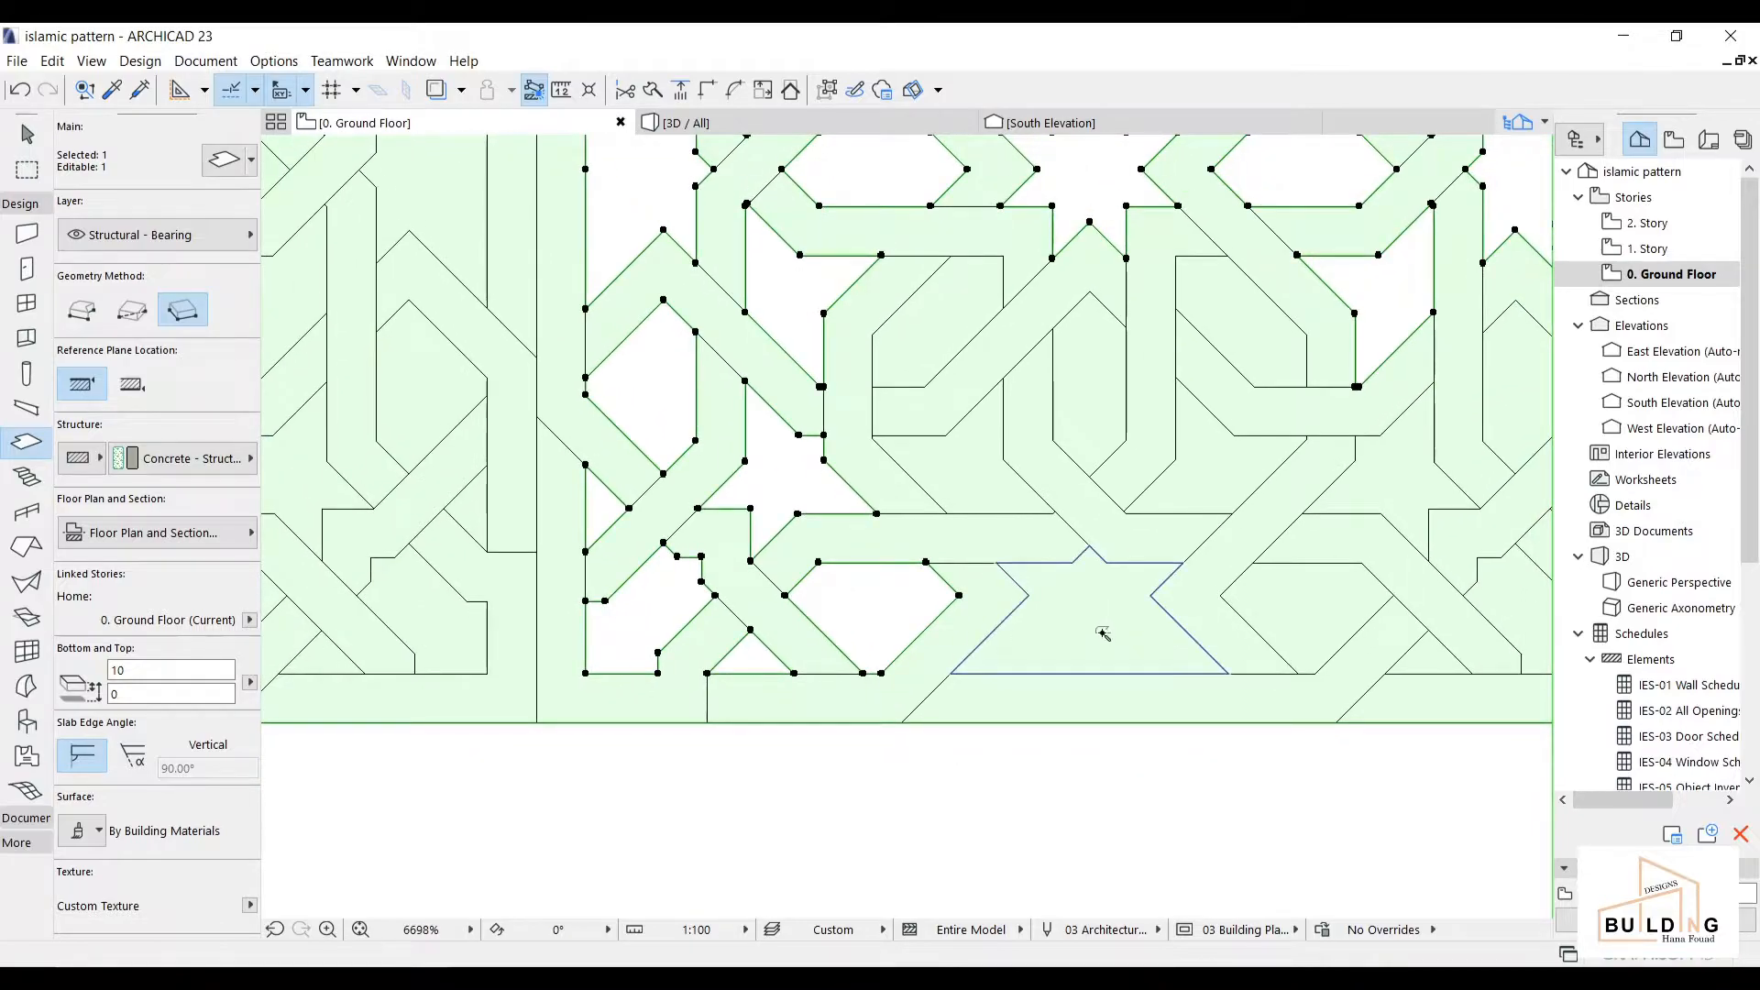
- Cut slab openings for the shapes directly beneath the lower-right panel's star and the open area at the bottom edge's middle
click(963, 467)
click(943, 324)
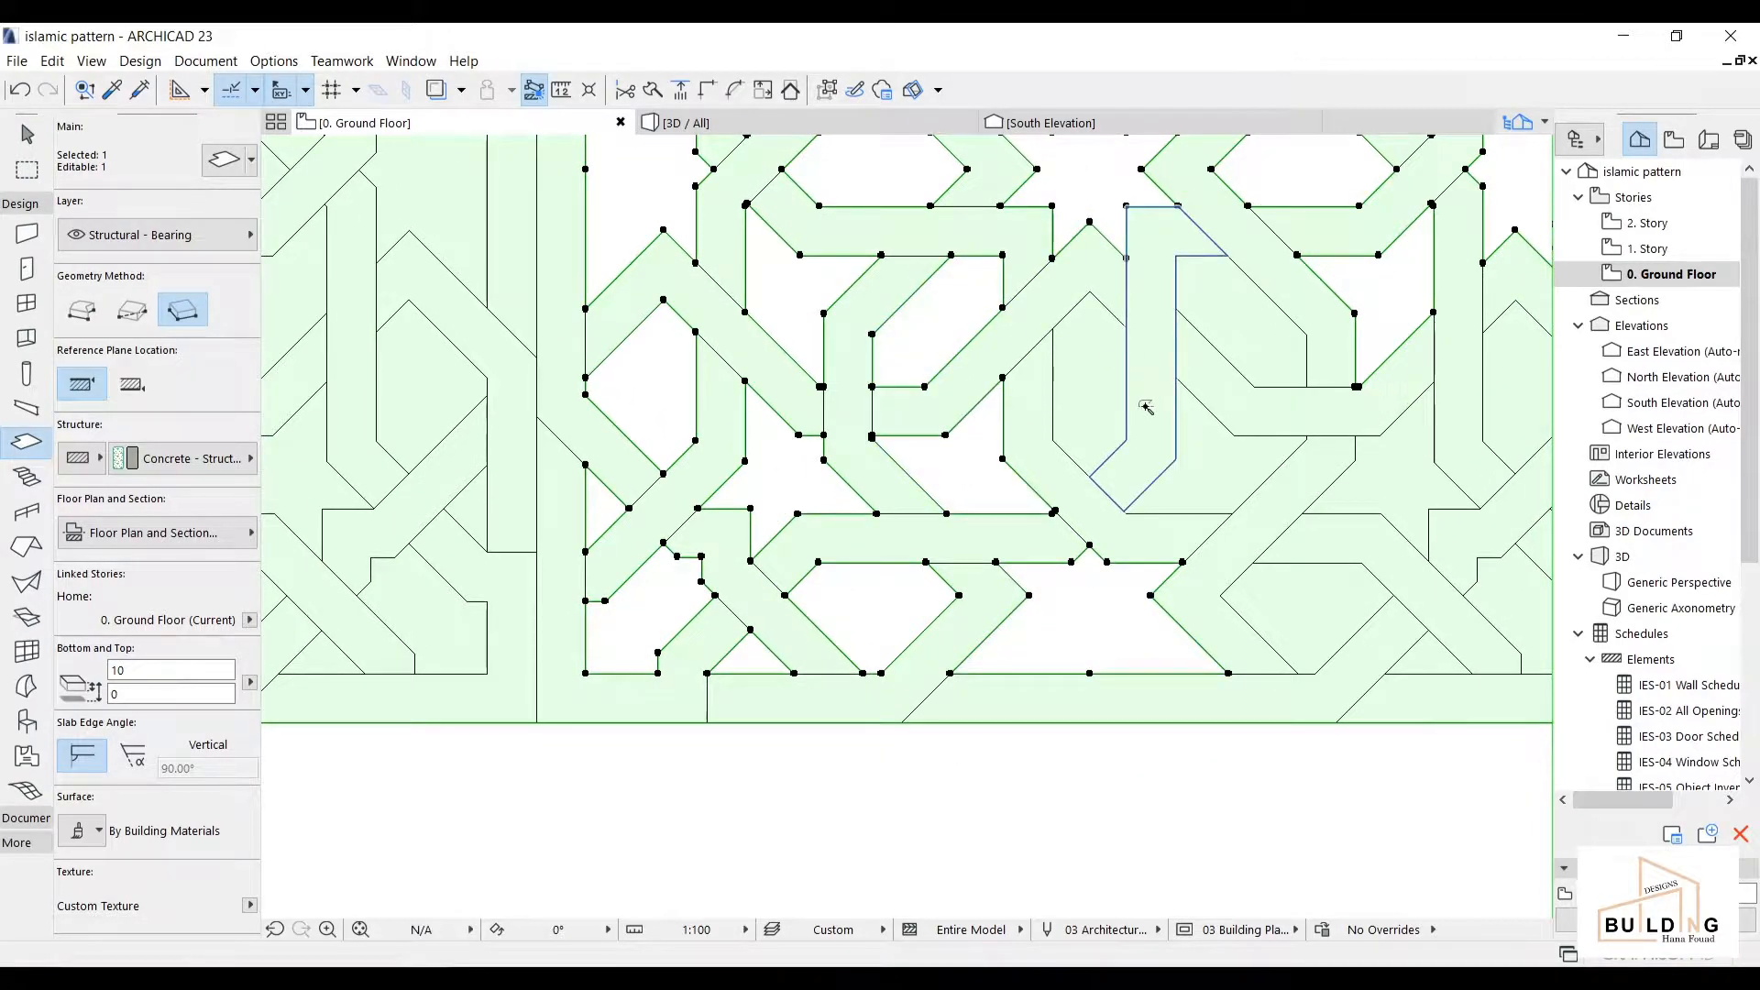
click(1082, 412)
click(1210, 464)
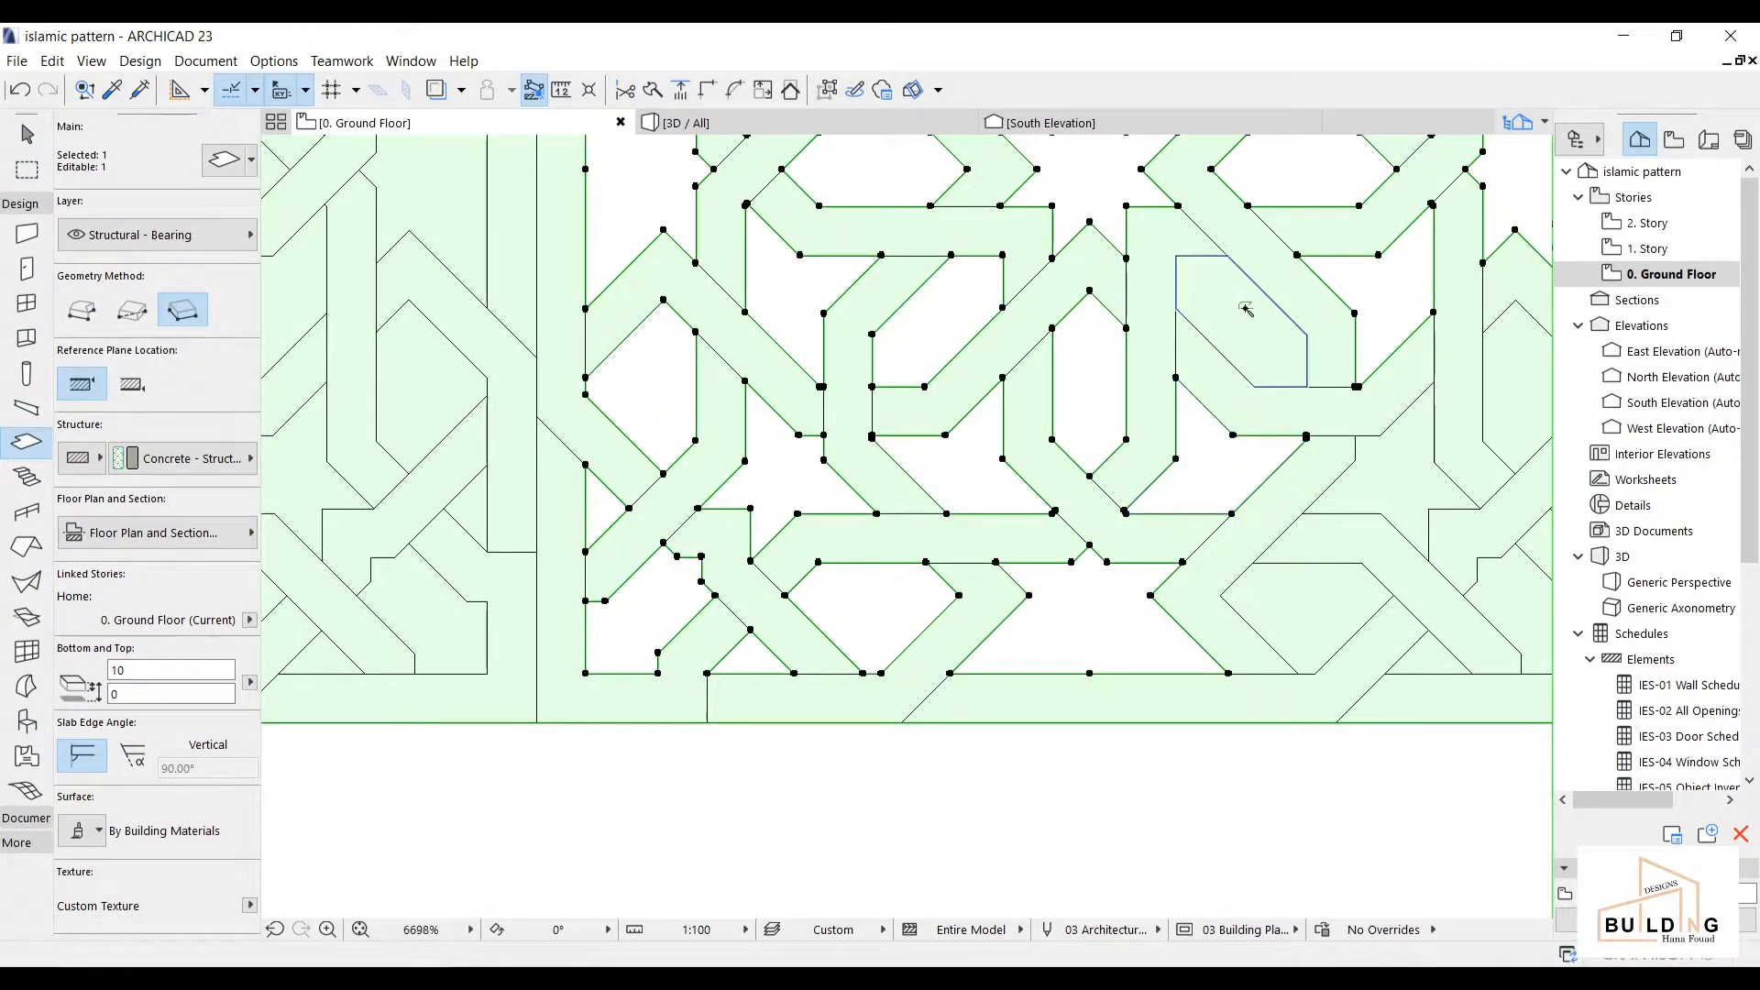
- Cut the hexagon diagonally below and right of the lower-right panel's star and all open shapes around that panel's lower-right corner
click(1247, 310)
scroll(1247, 310, down, 5)
scroll(985, 354, up, 4)
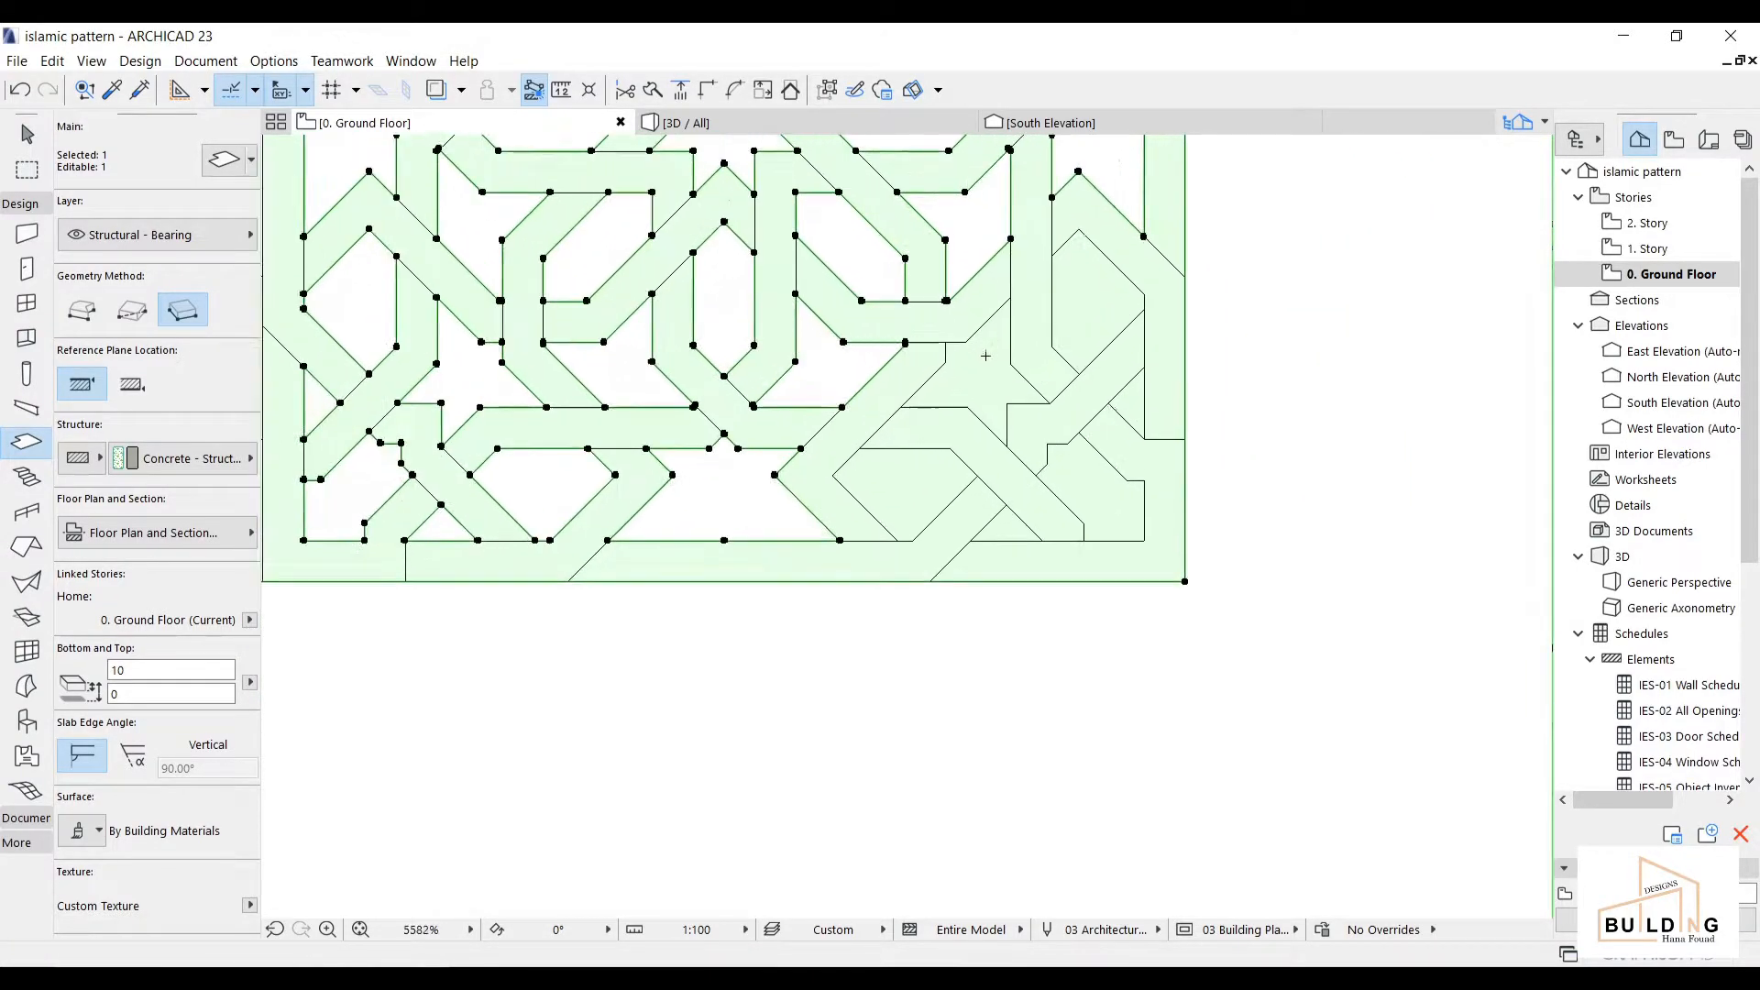
click(989, 381)
click(911, 491)
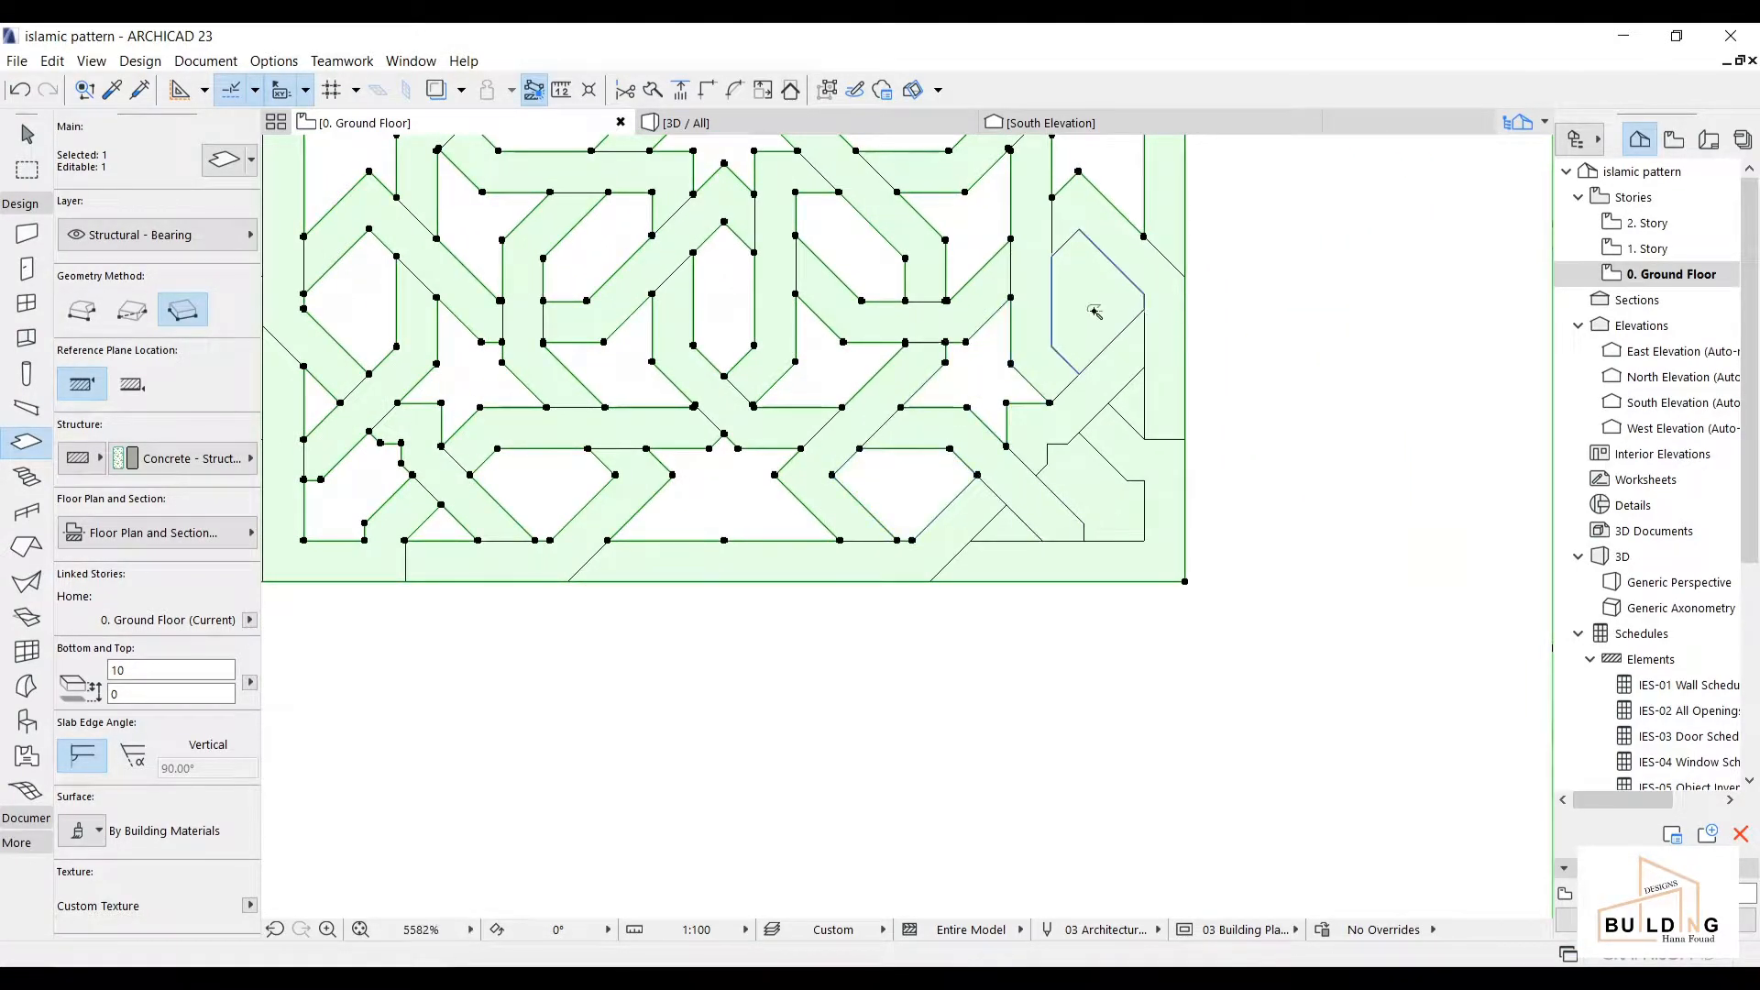
click(1095, 312)
click(1128, 411)
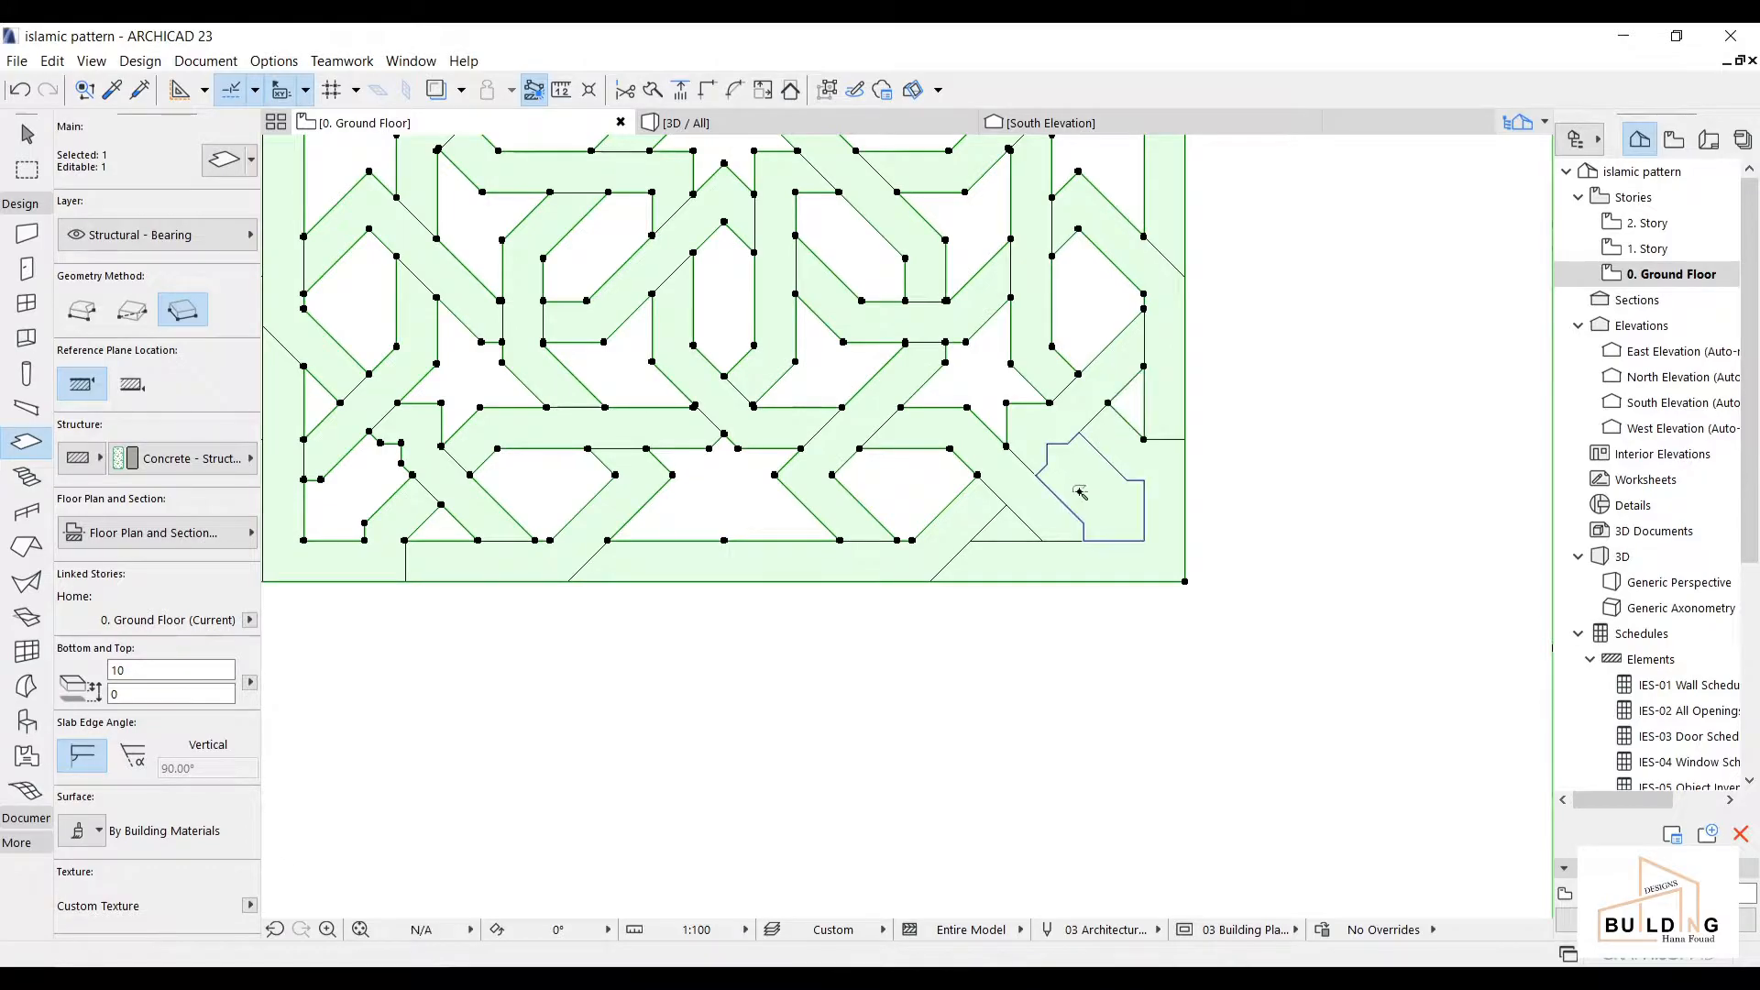
click(1081, 490)
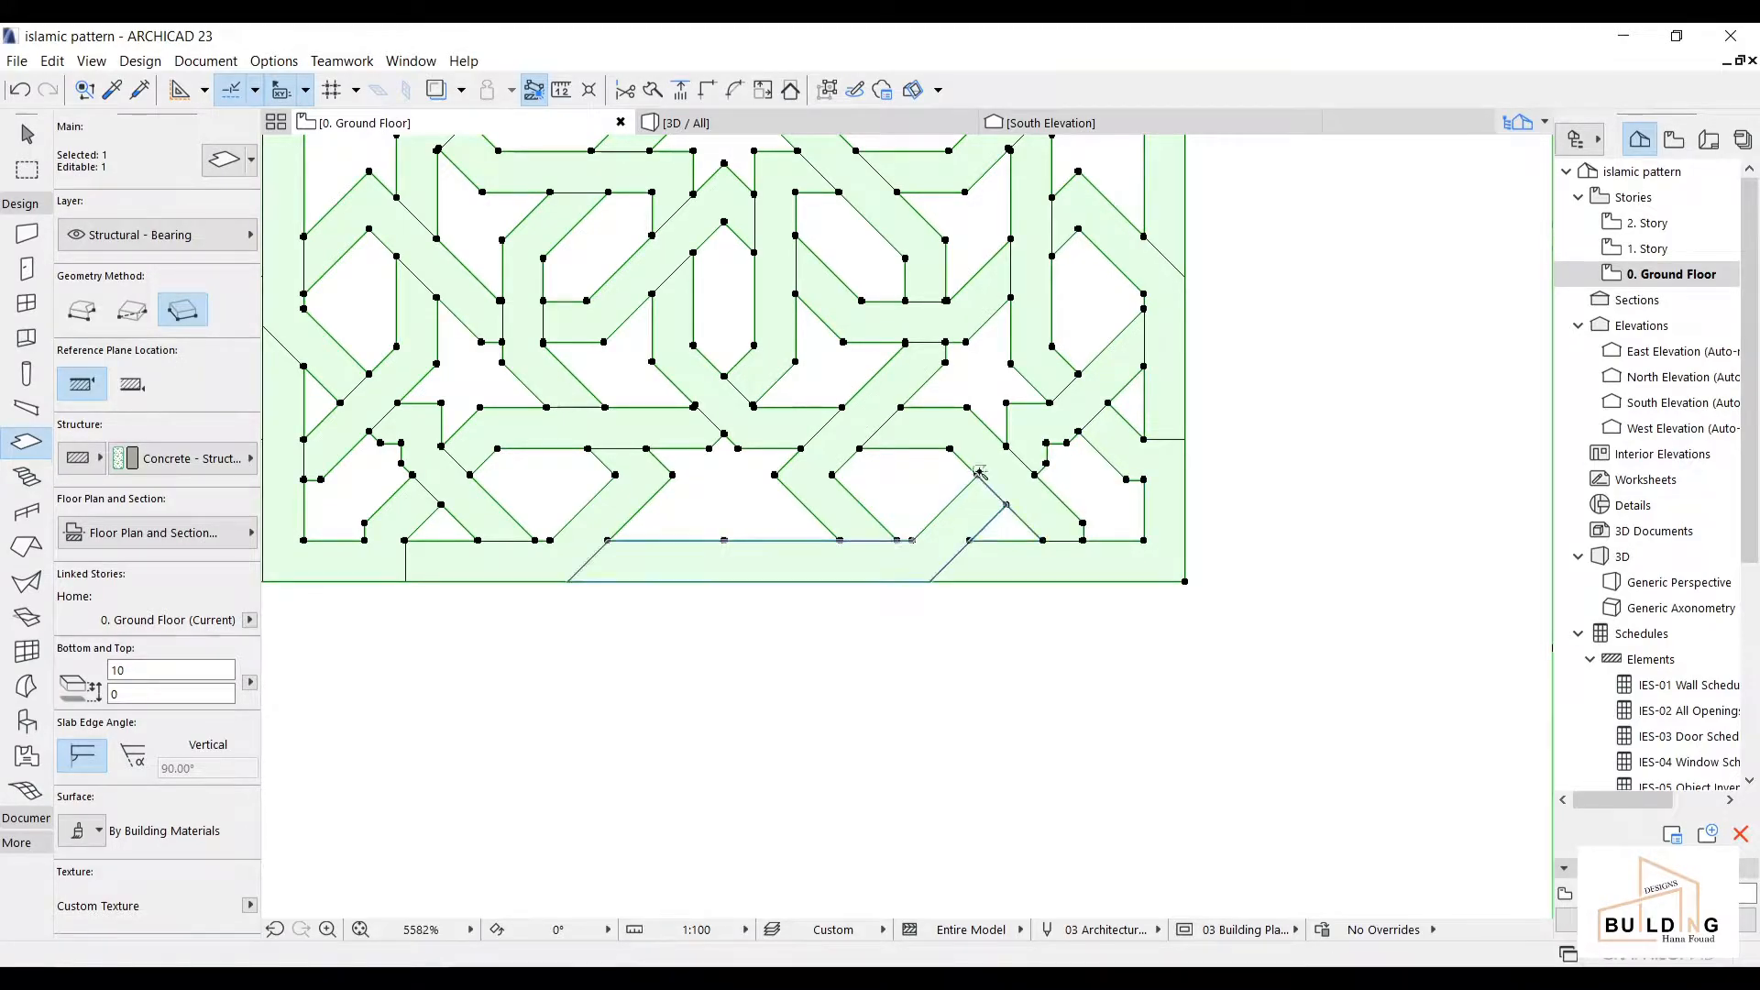
- Cut slab openings for the shapes along the lower-left panel's top edge, from the left corner to the right corner
scroll(977, 533, down, 5)
middle_drag(1156, 794, 1337, 752)
scroll(800, 483, up, 3)
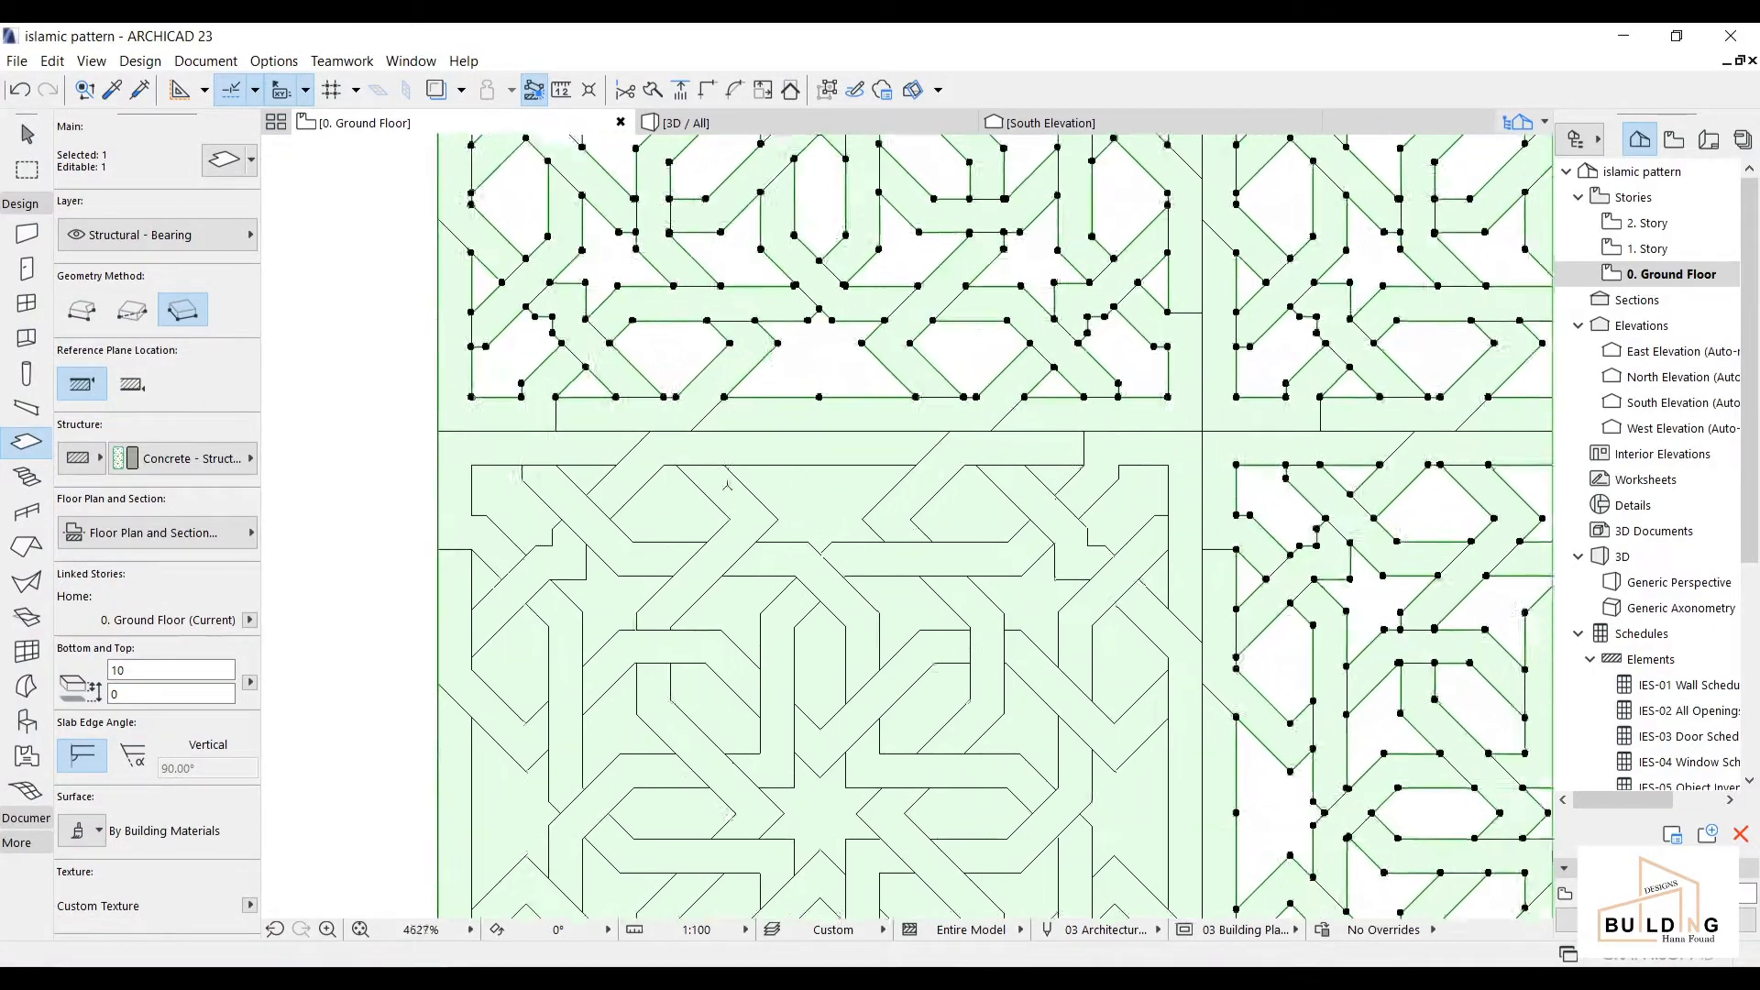
scroll(799, 483, up, 1)
click(494, 519)
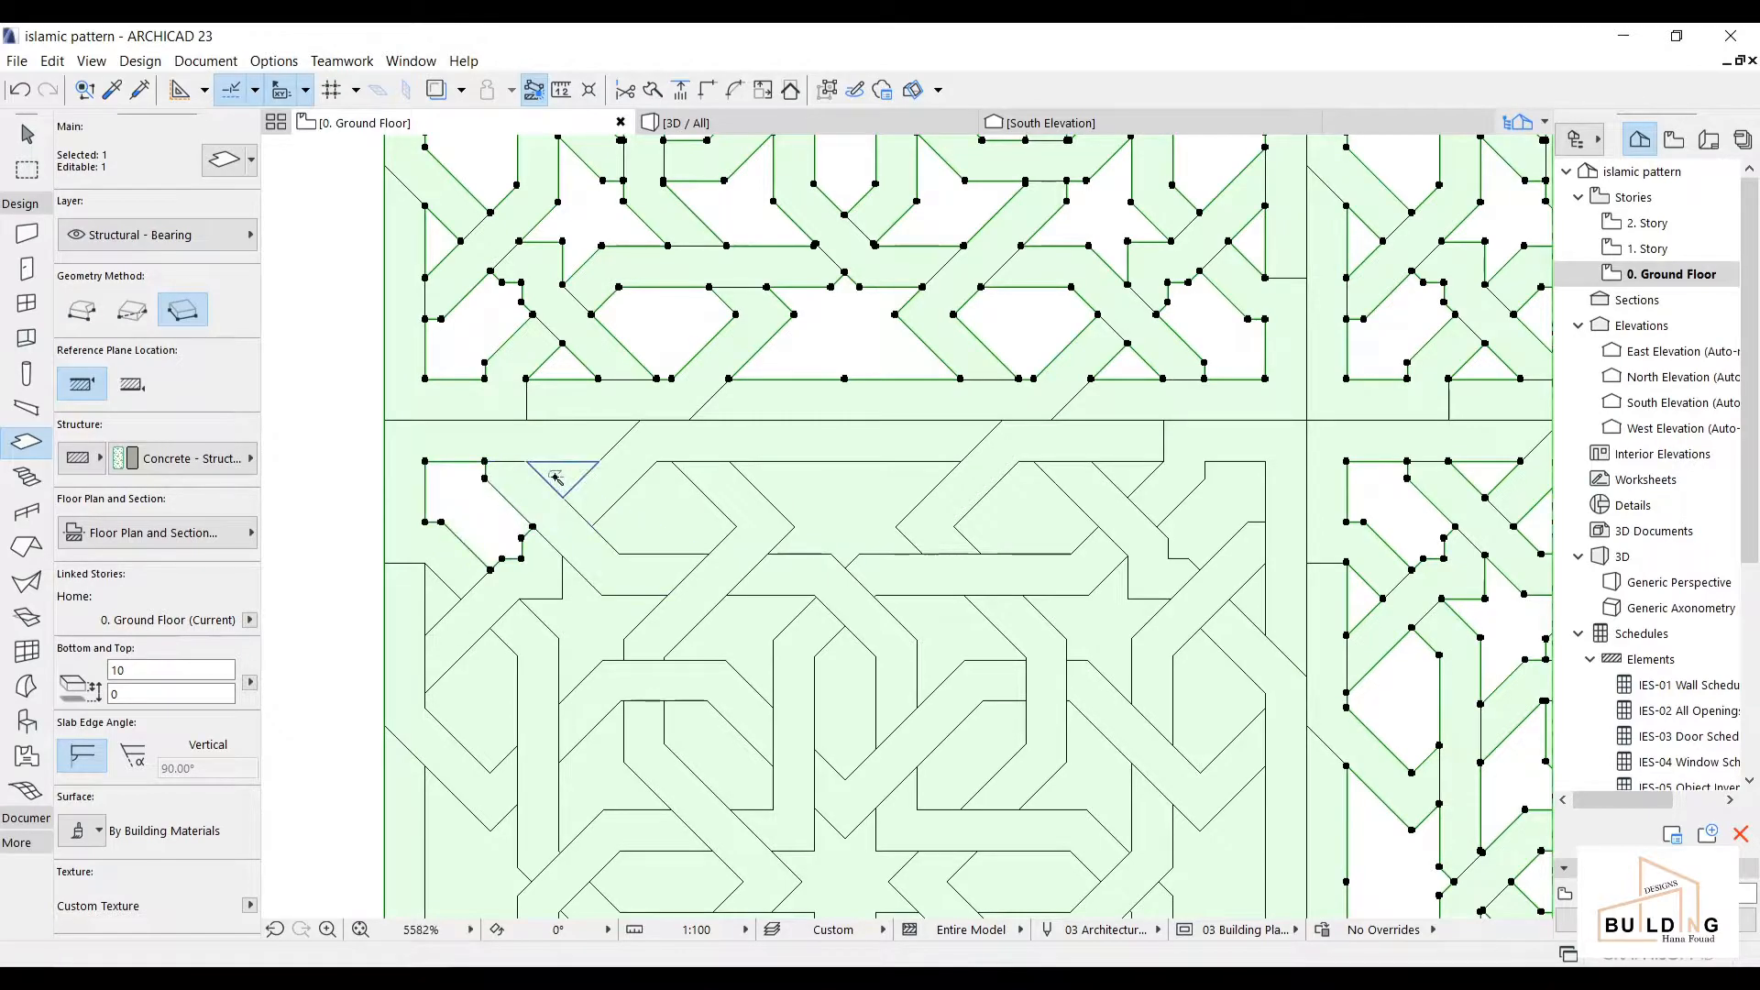
click(683, 507)
click(848, 509)
click(1017, 520)
click(1133, 476)
click(1187, 527)
- Cut the lower-left panel's second row of open shapes, including the upper side hexagons and the hexagon above the star
click(1100, 618)
click(1197, 685)
click(1260, 597)
click(944, 635)
click(869, 698)
click(727, 620)
click(558, 642)
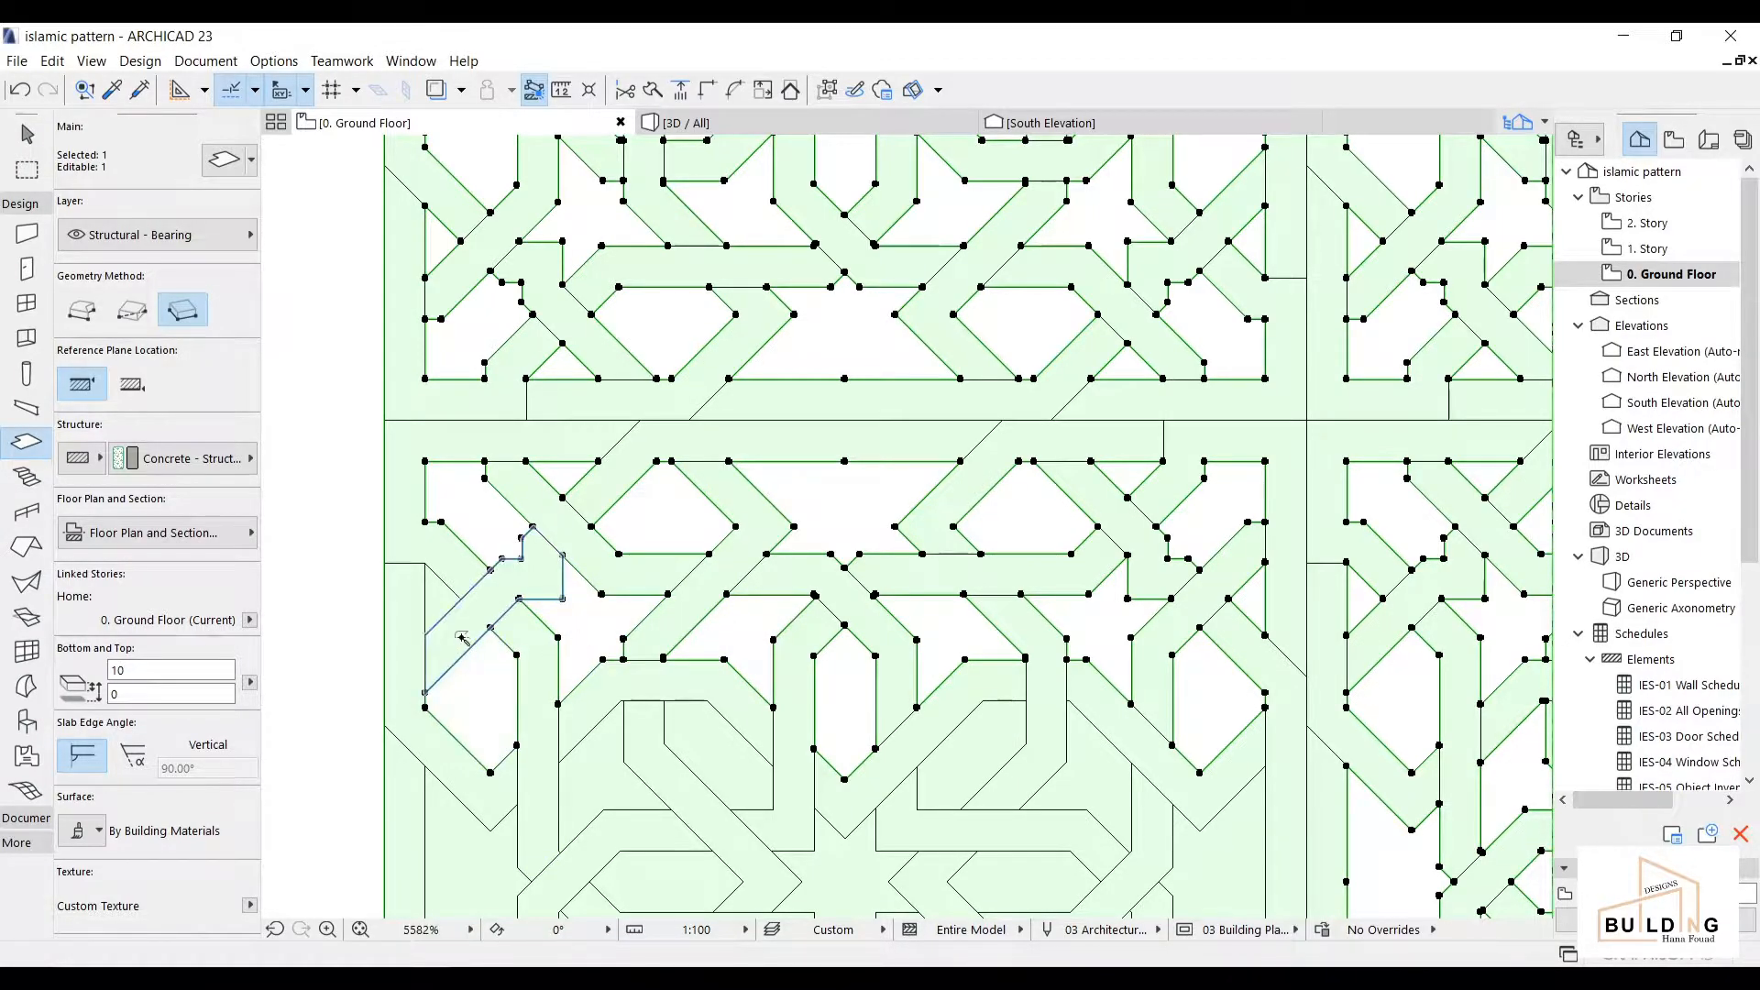
- Cut the lower-left panel's tall left- and right-edge openings and the shapes diagonally above the star on both sides
scroll(686, 330, down, 3)
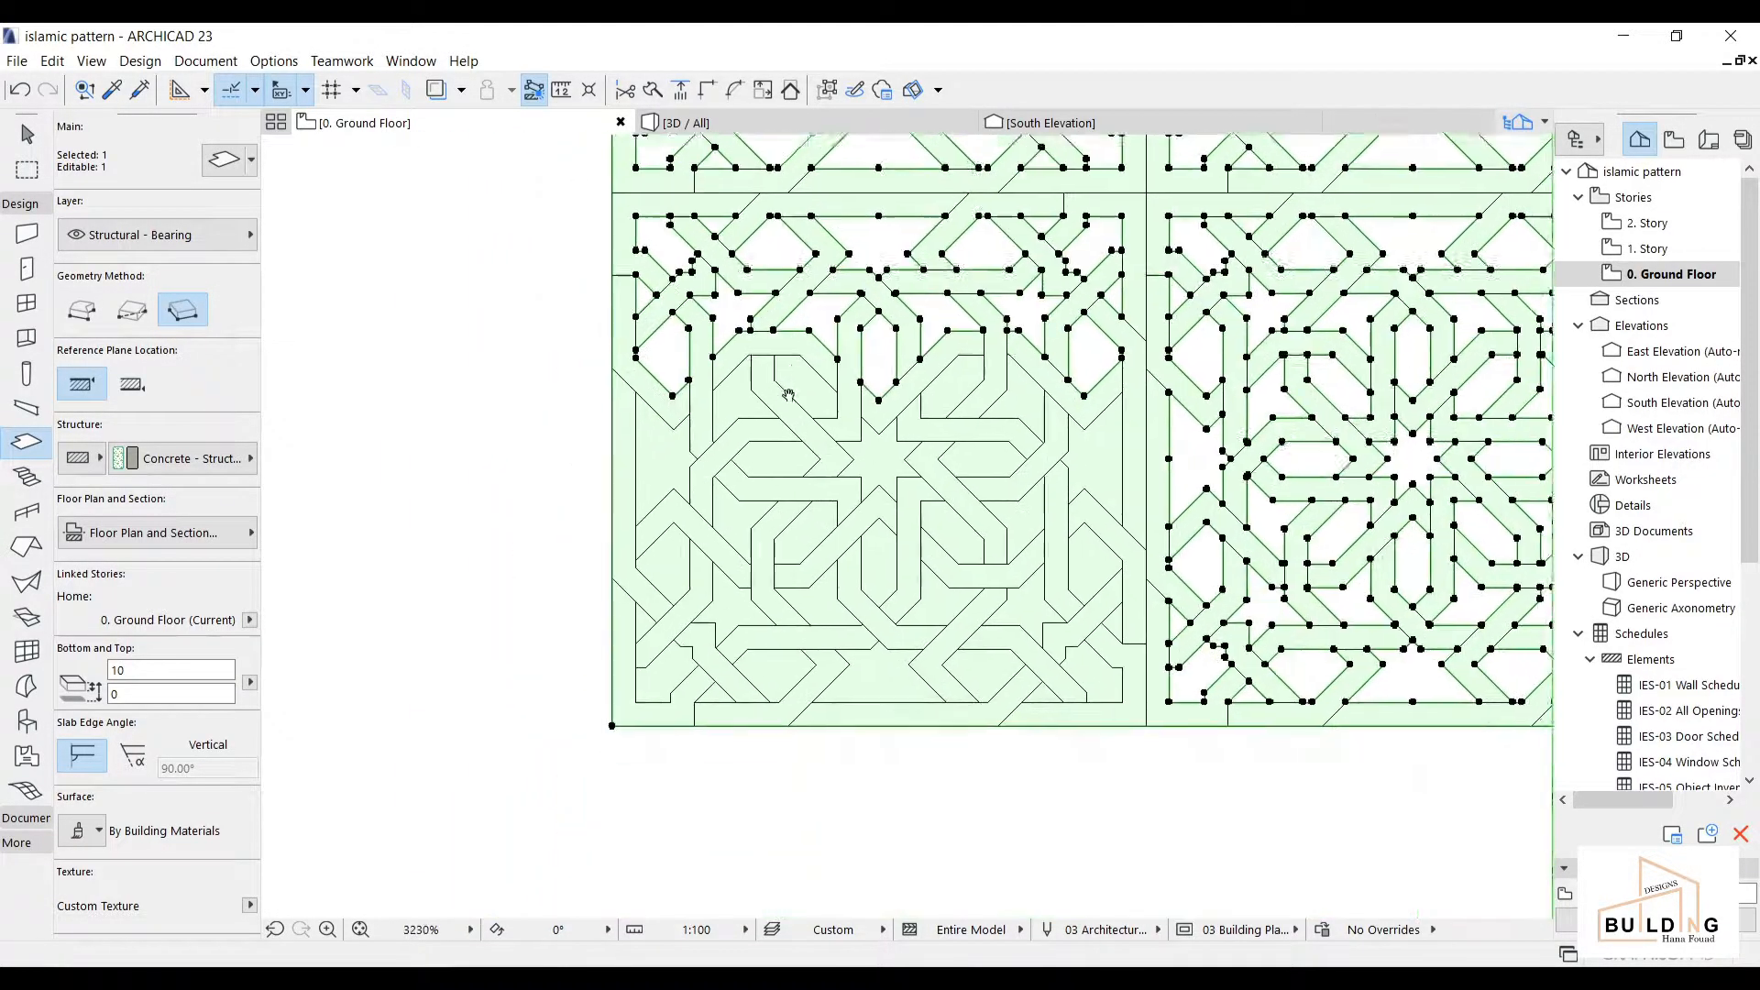
click(664, 366)
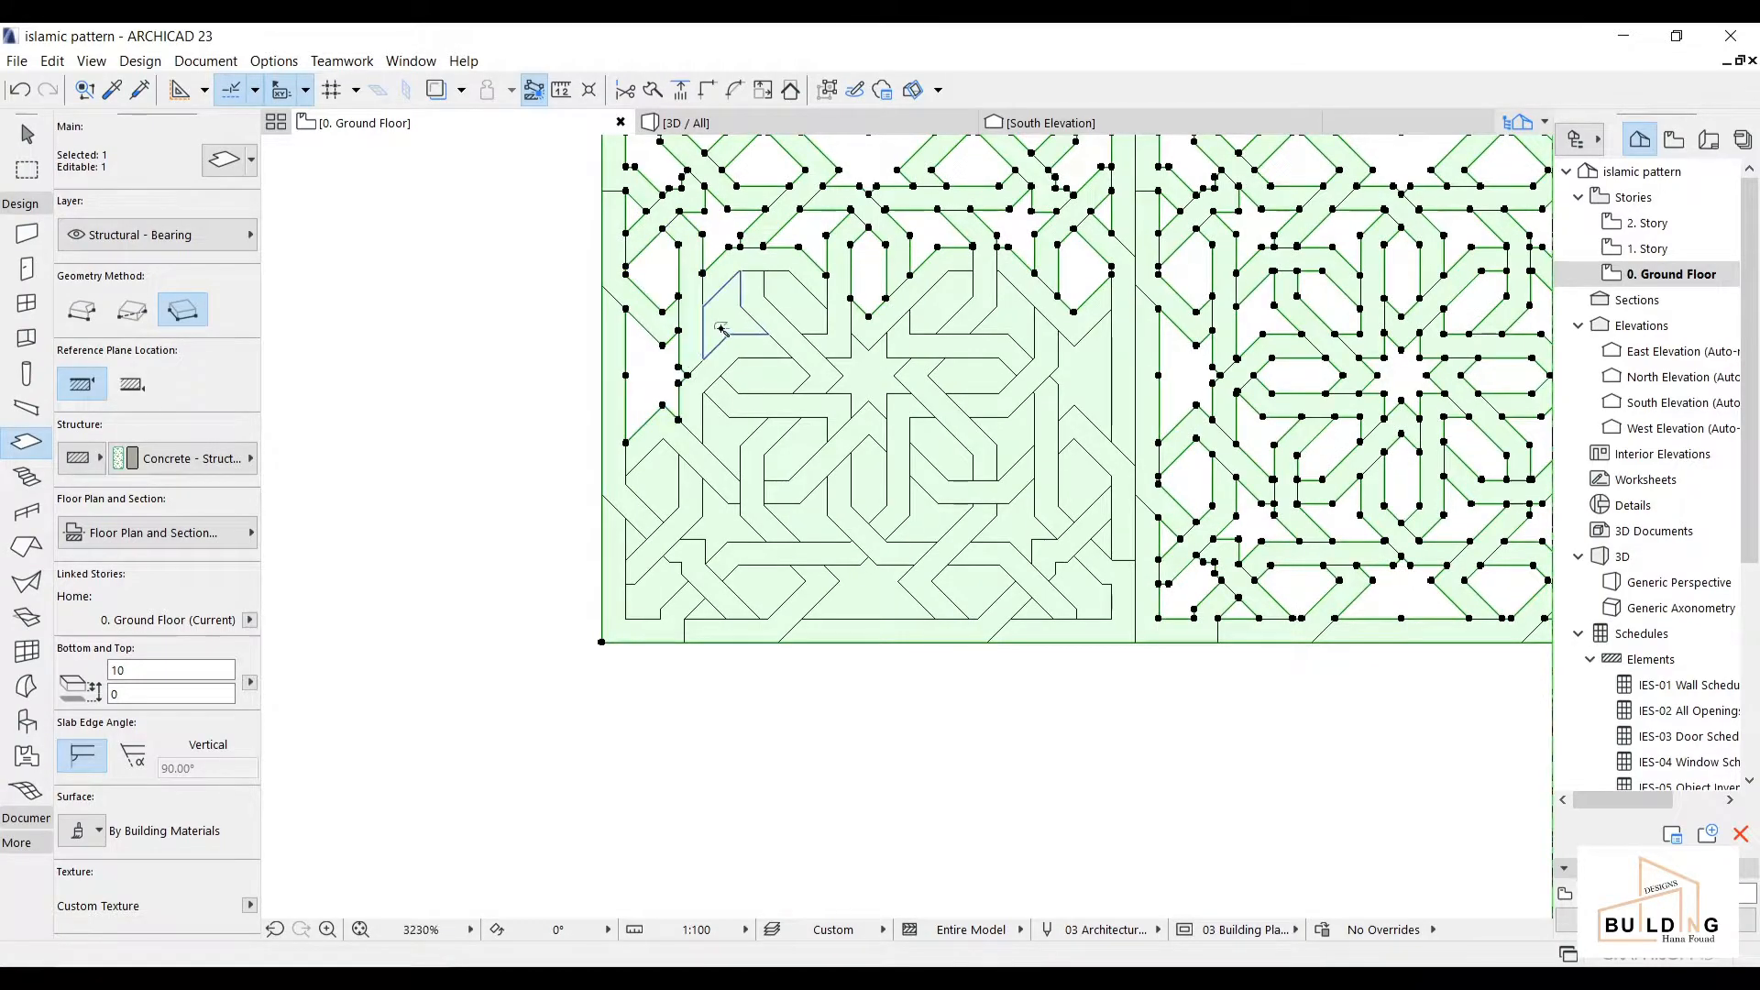
click(803, 310)
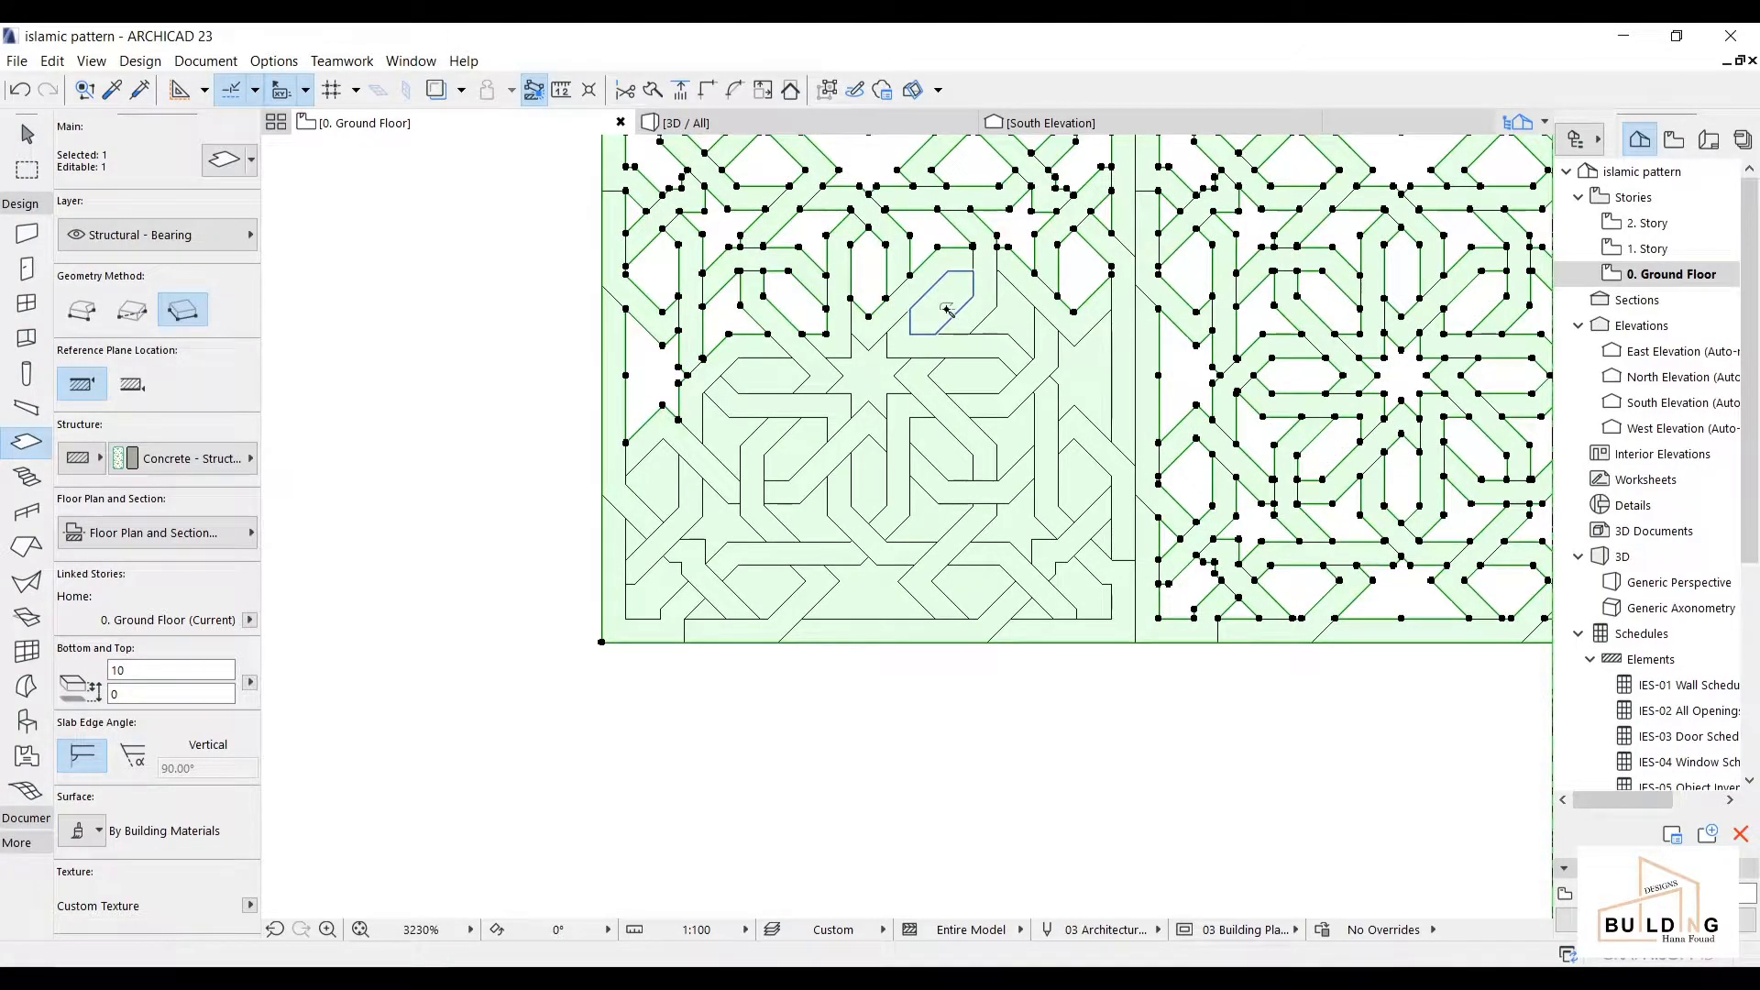
click(1007, 323)
click(1083, 374)
- Cut the lower-left panel's central star, the hexagons to its left and right, and the open shapes below it
click(969, 376)
click(780, 372)
click(887, 416)
click(930, 511)
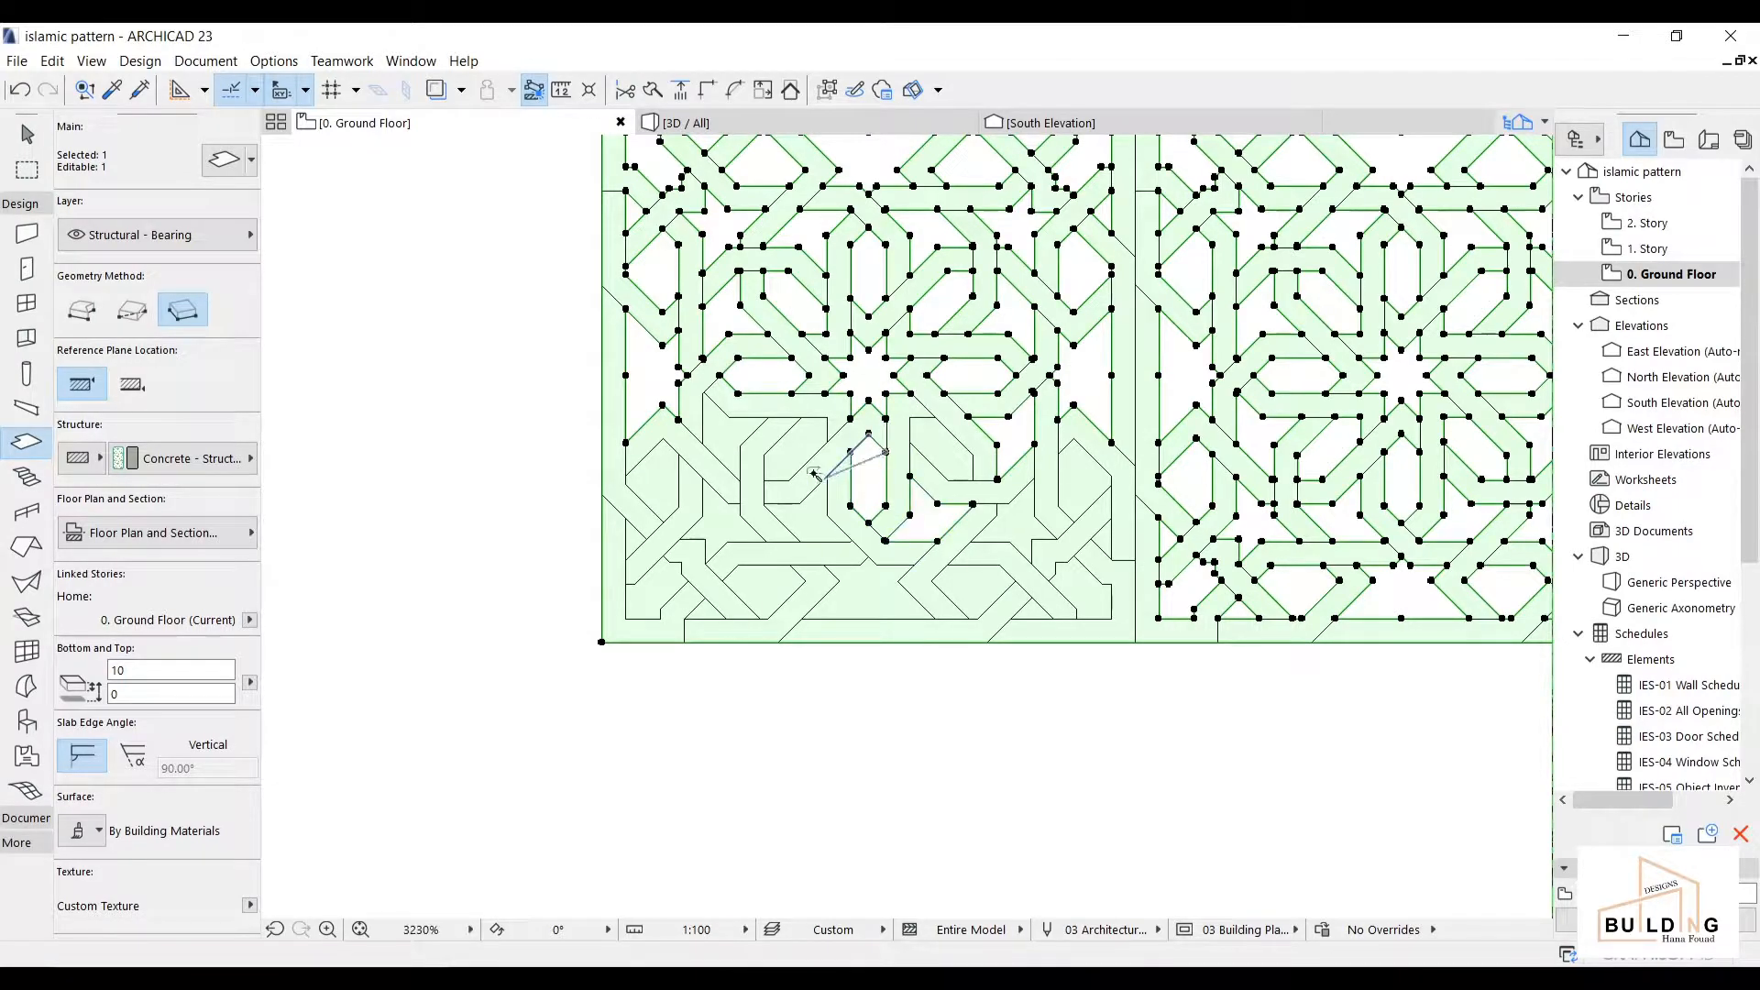
click(814, 512)
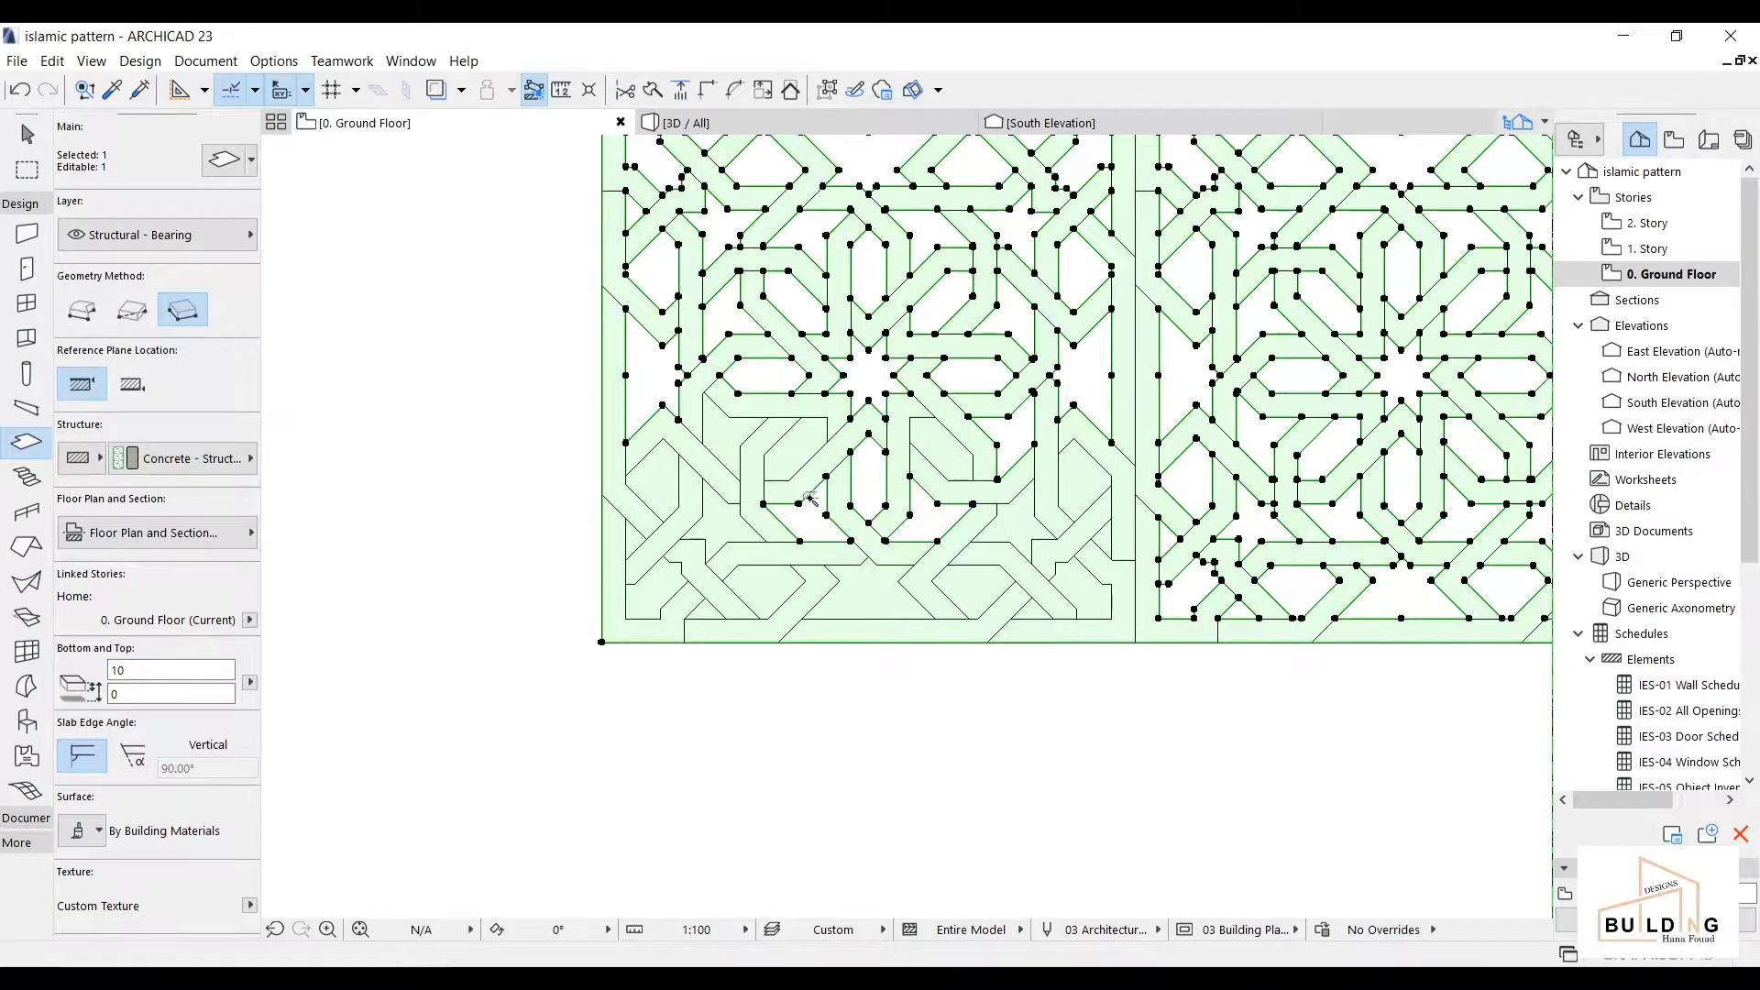
click(733, 438)
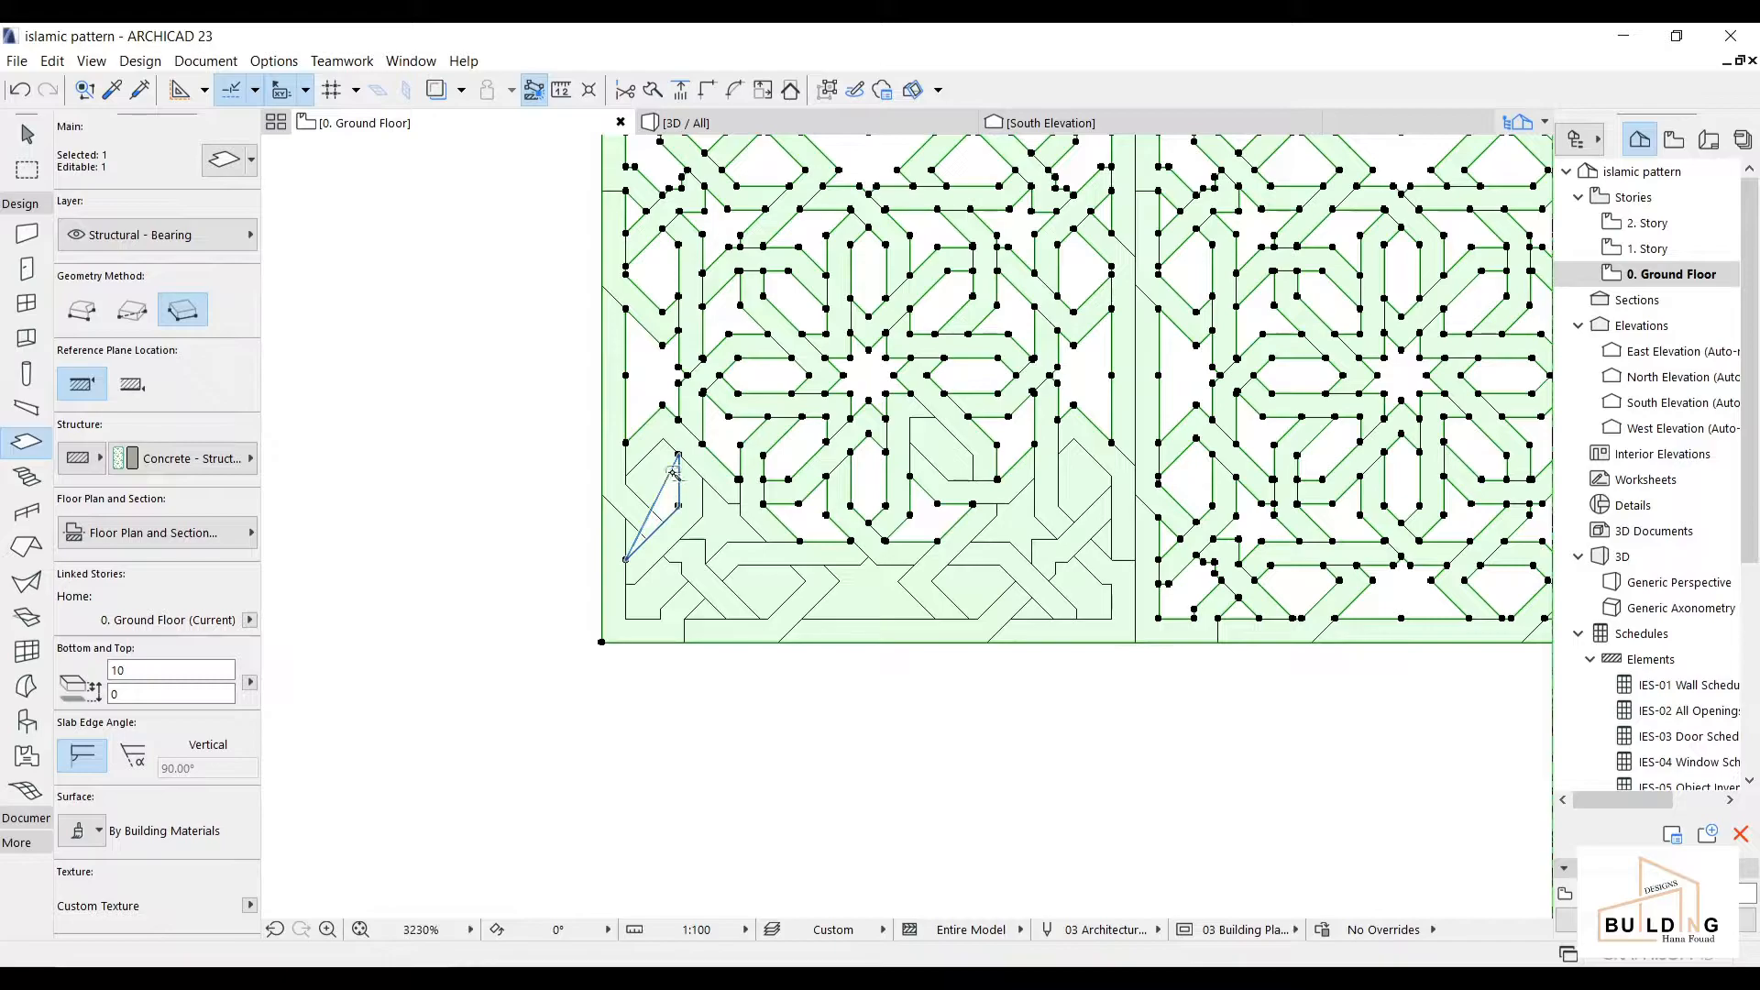
- Undo the last faulty cut and cut the open shapes around the lower-left panel's lower-left corner and bottom edge
click(18, 89)
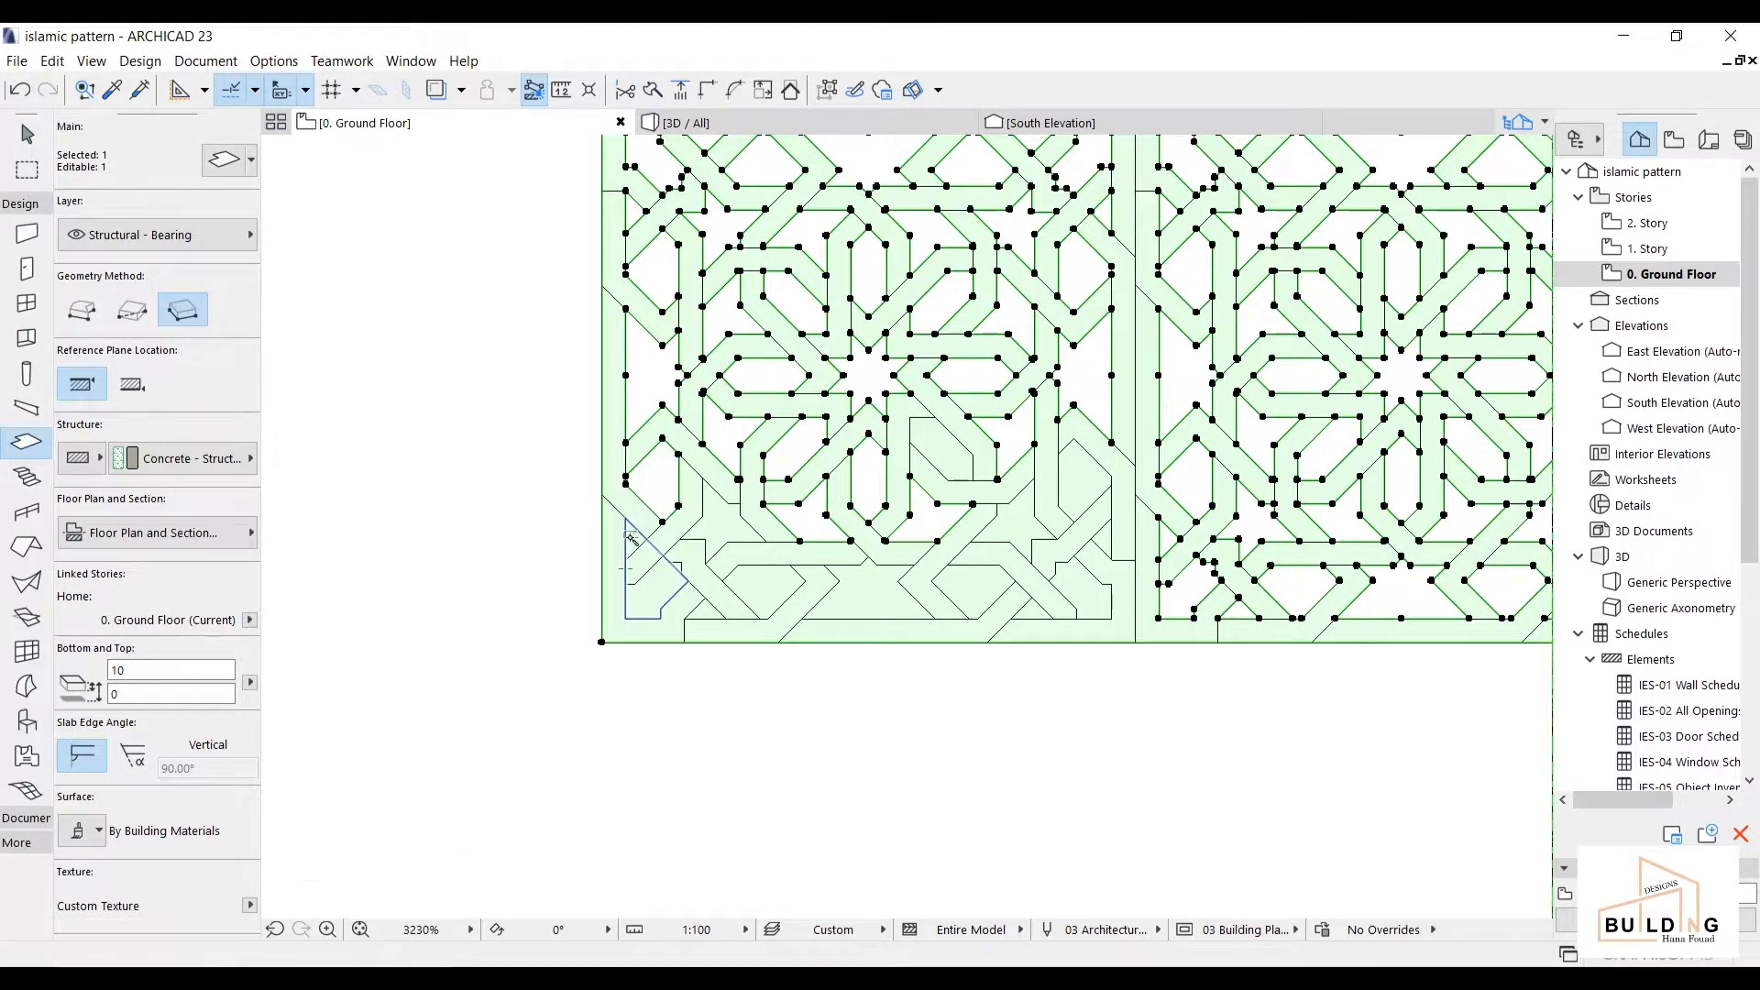
click(655, 594)
click(653, 548)
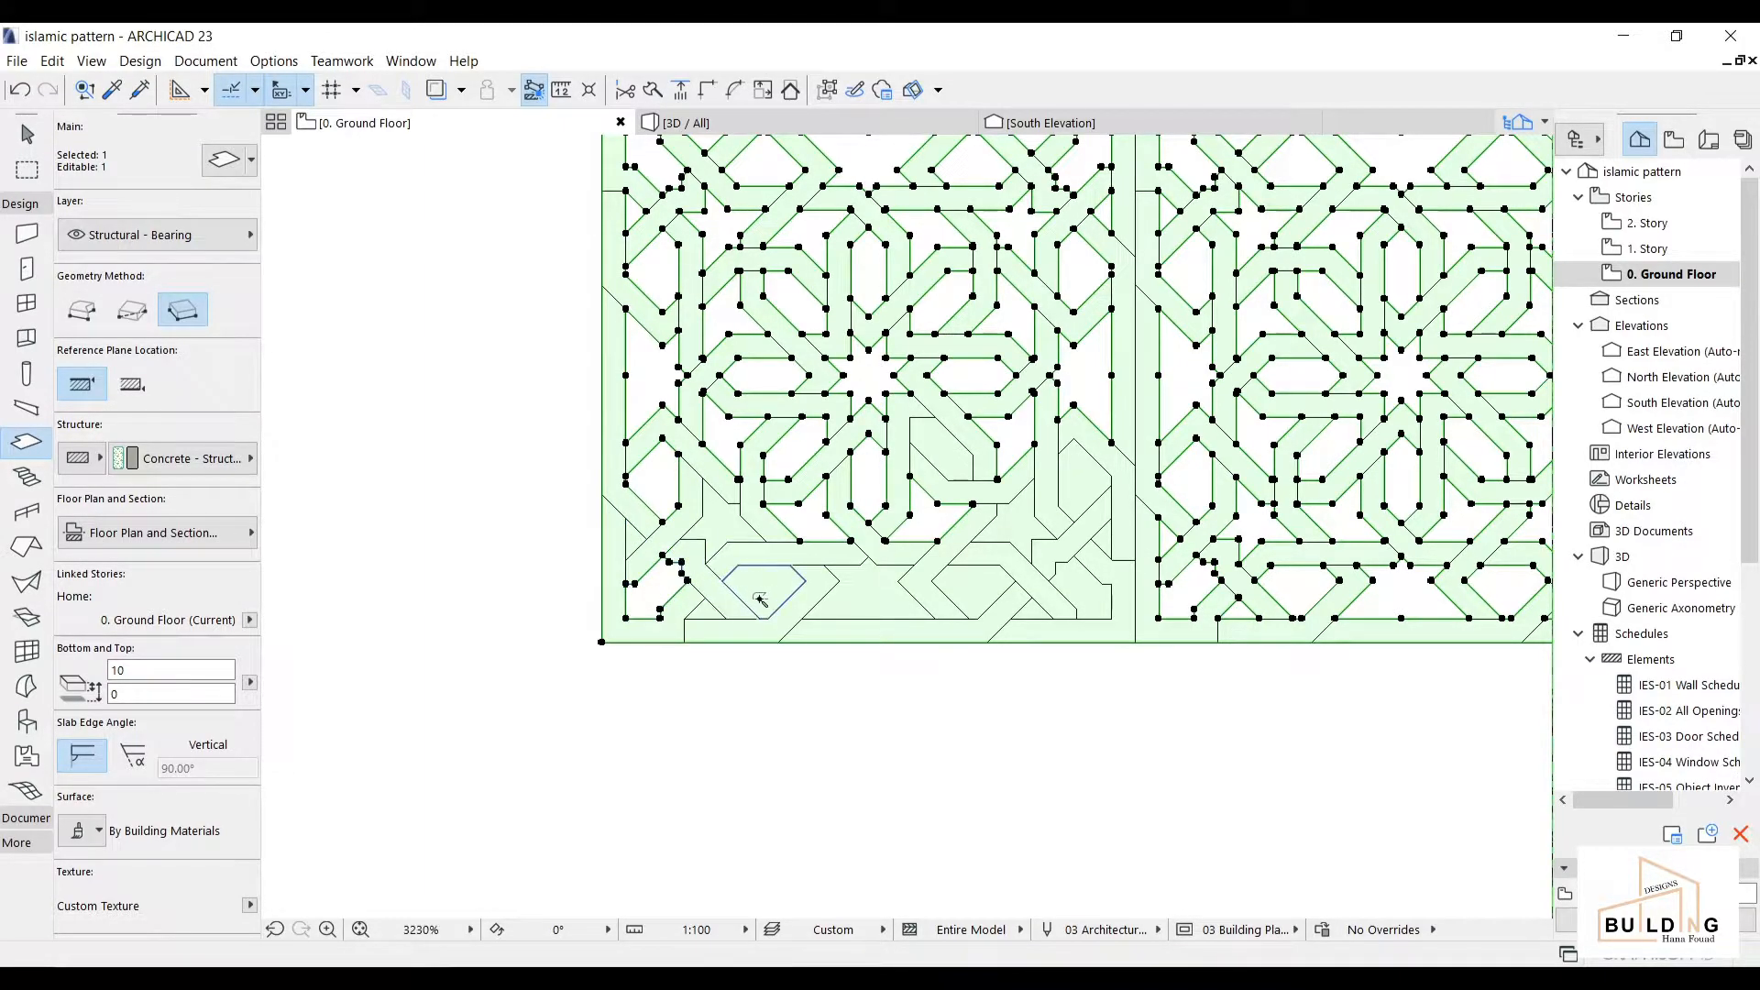
scroll(541, 497, up, 2)
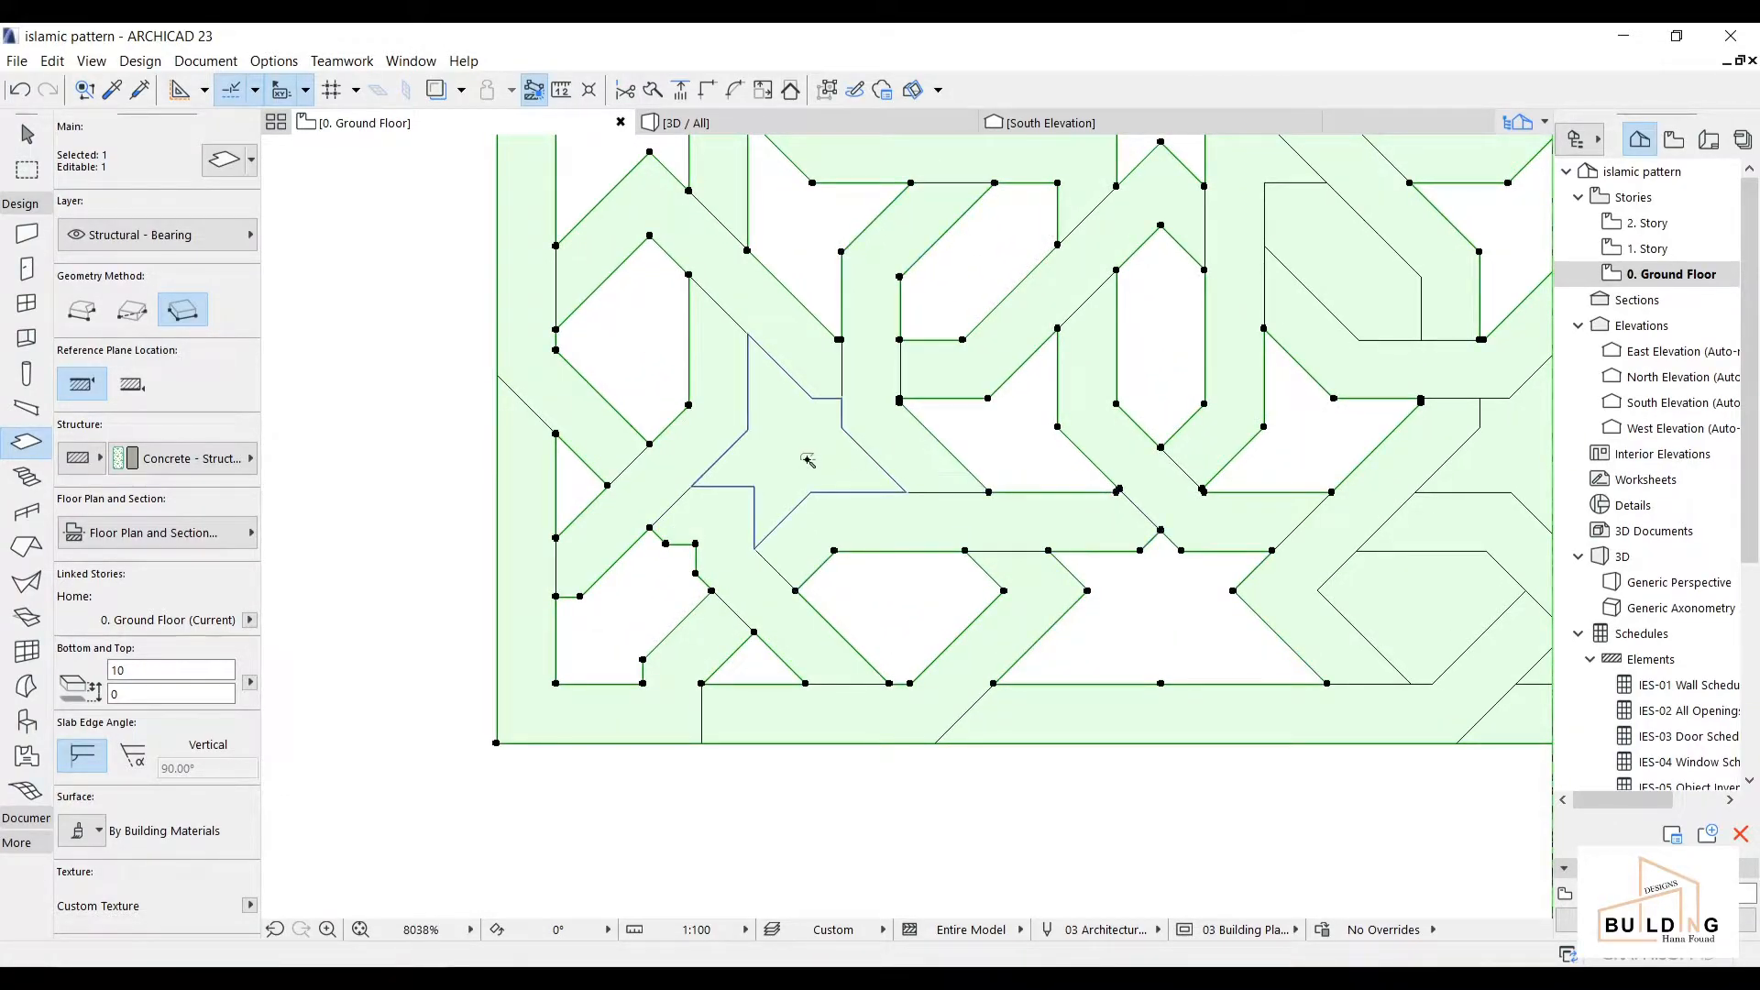
- Cut the lower-left panel's lower-right corner shapes and the remaining hexagon diagonally below the star, and deselect the slab
scroll(1203, 547, down, 2)
scroll(1204, 547, down, 1)
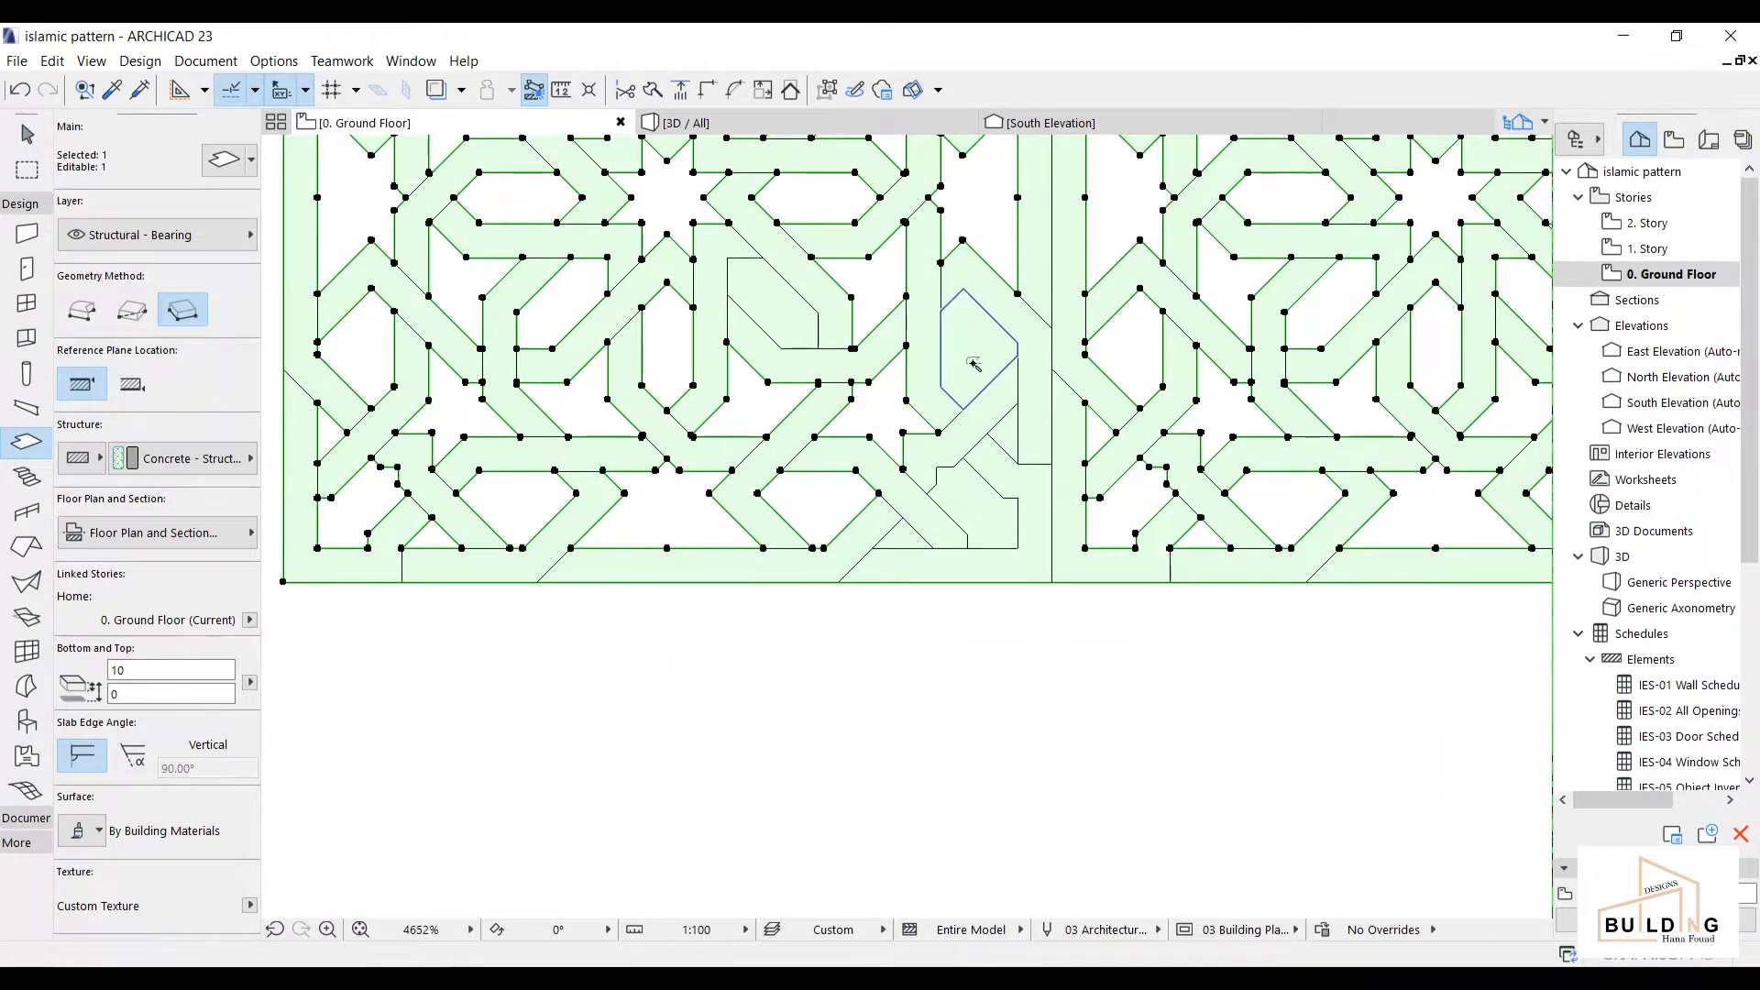
click(977, 506)
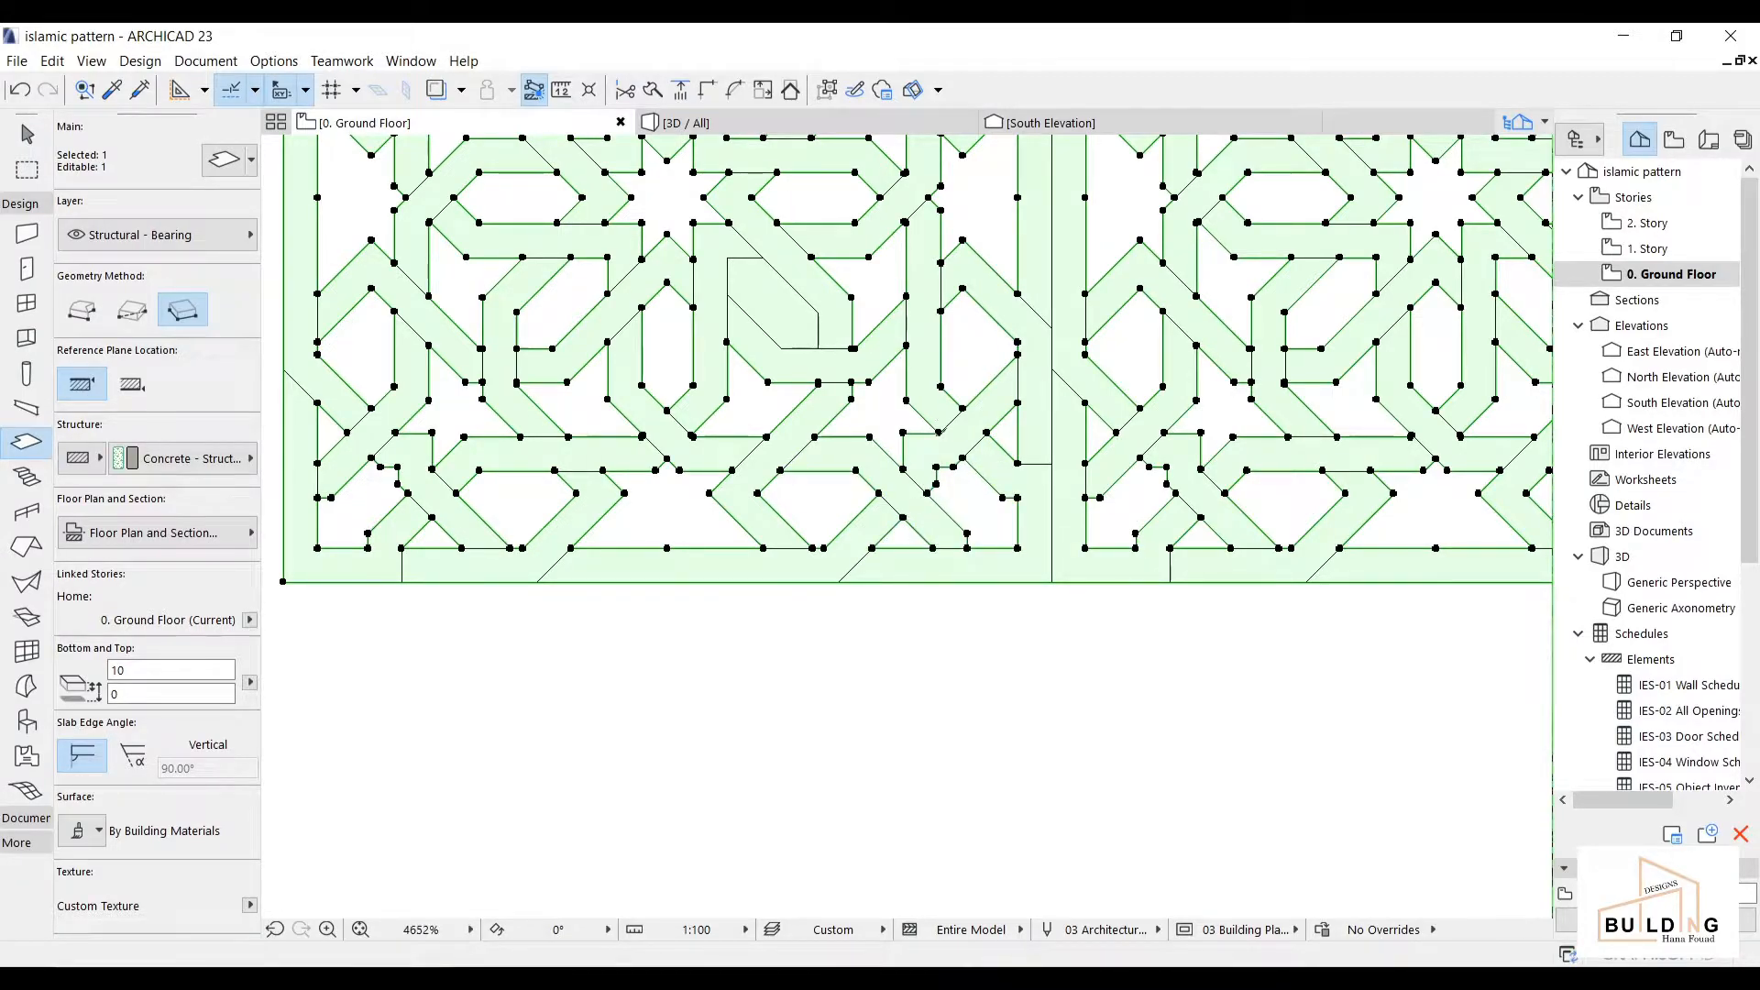
scroll(904, 542, down, 3)
scroll(777, 487, up, 1)
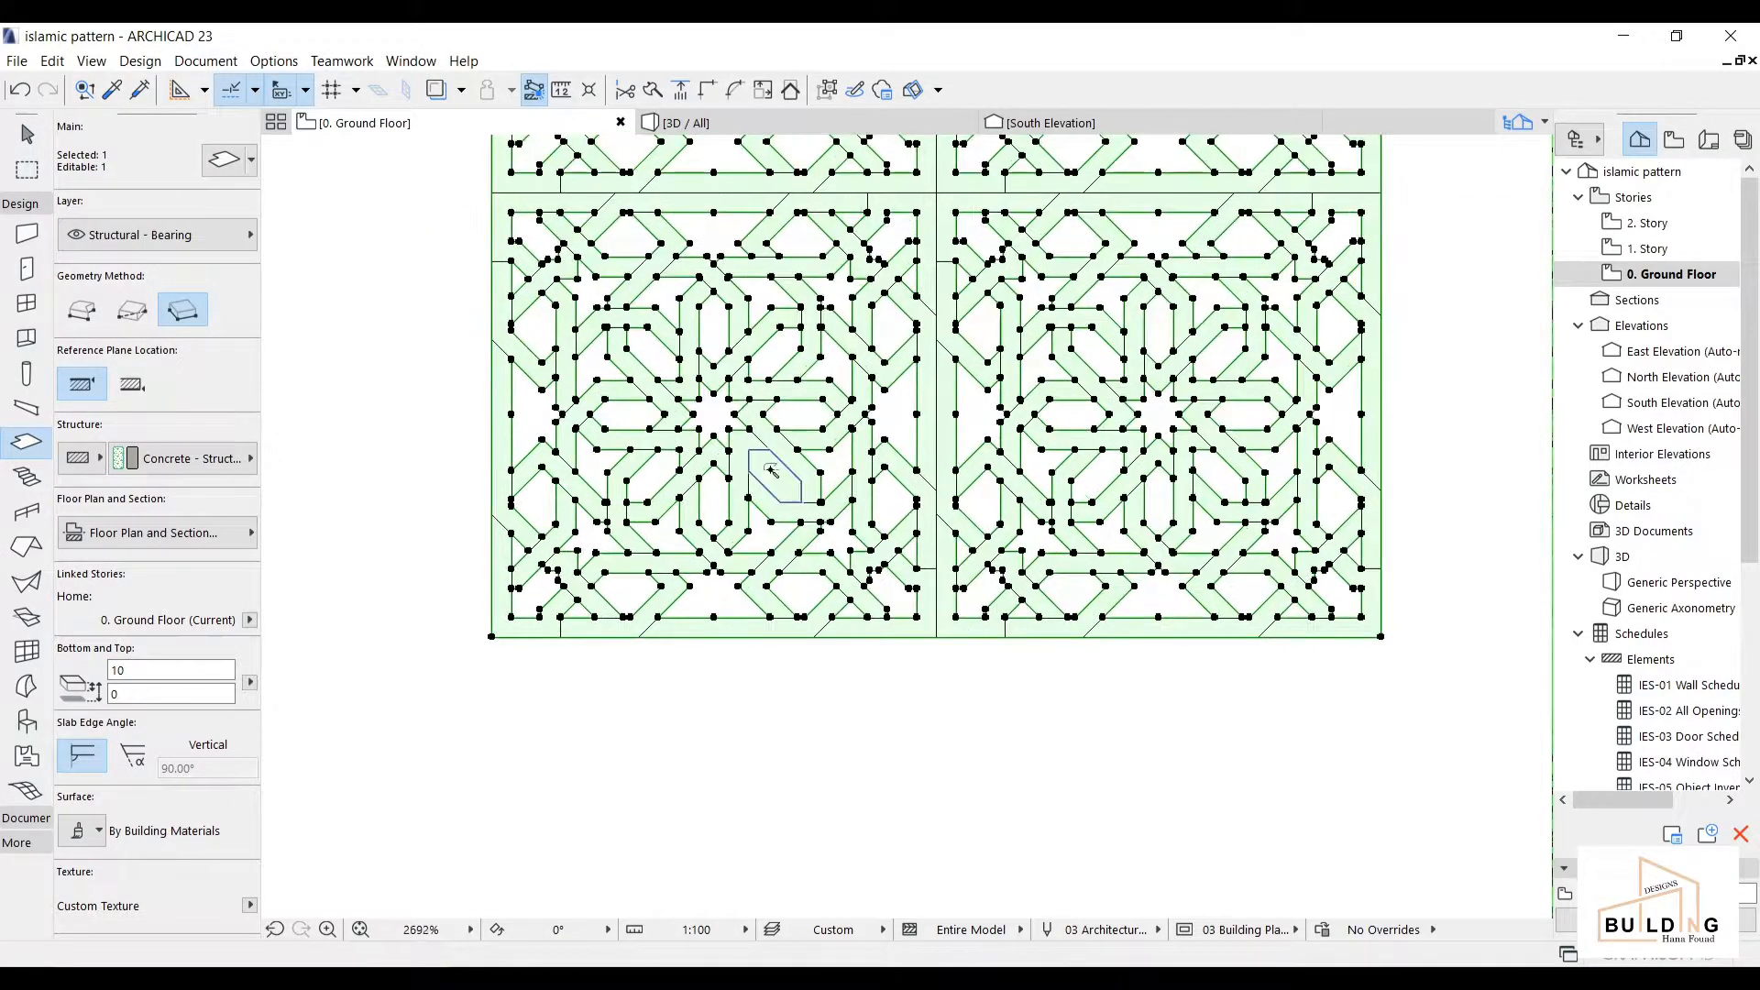
scroll(820, 411, down, 2)
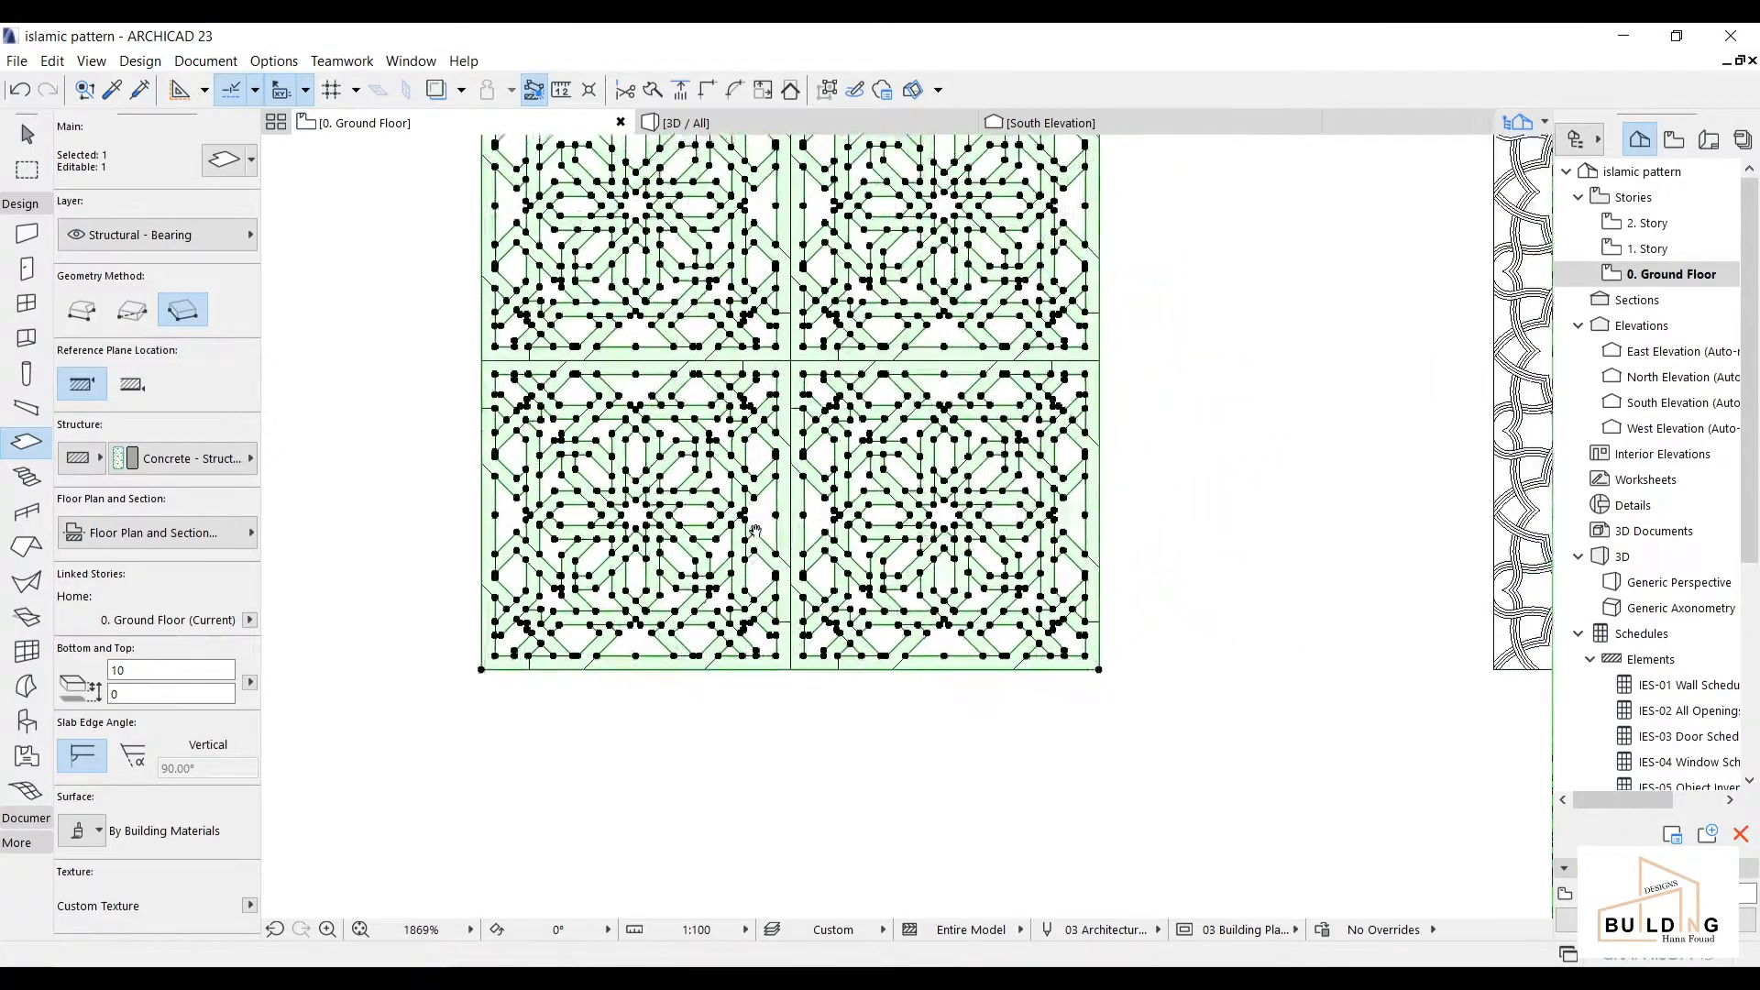
key(Escape)
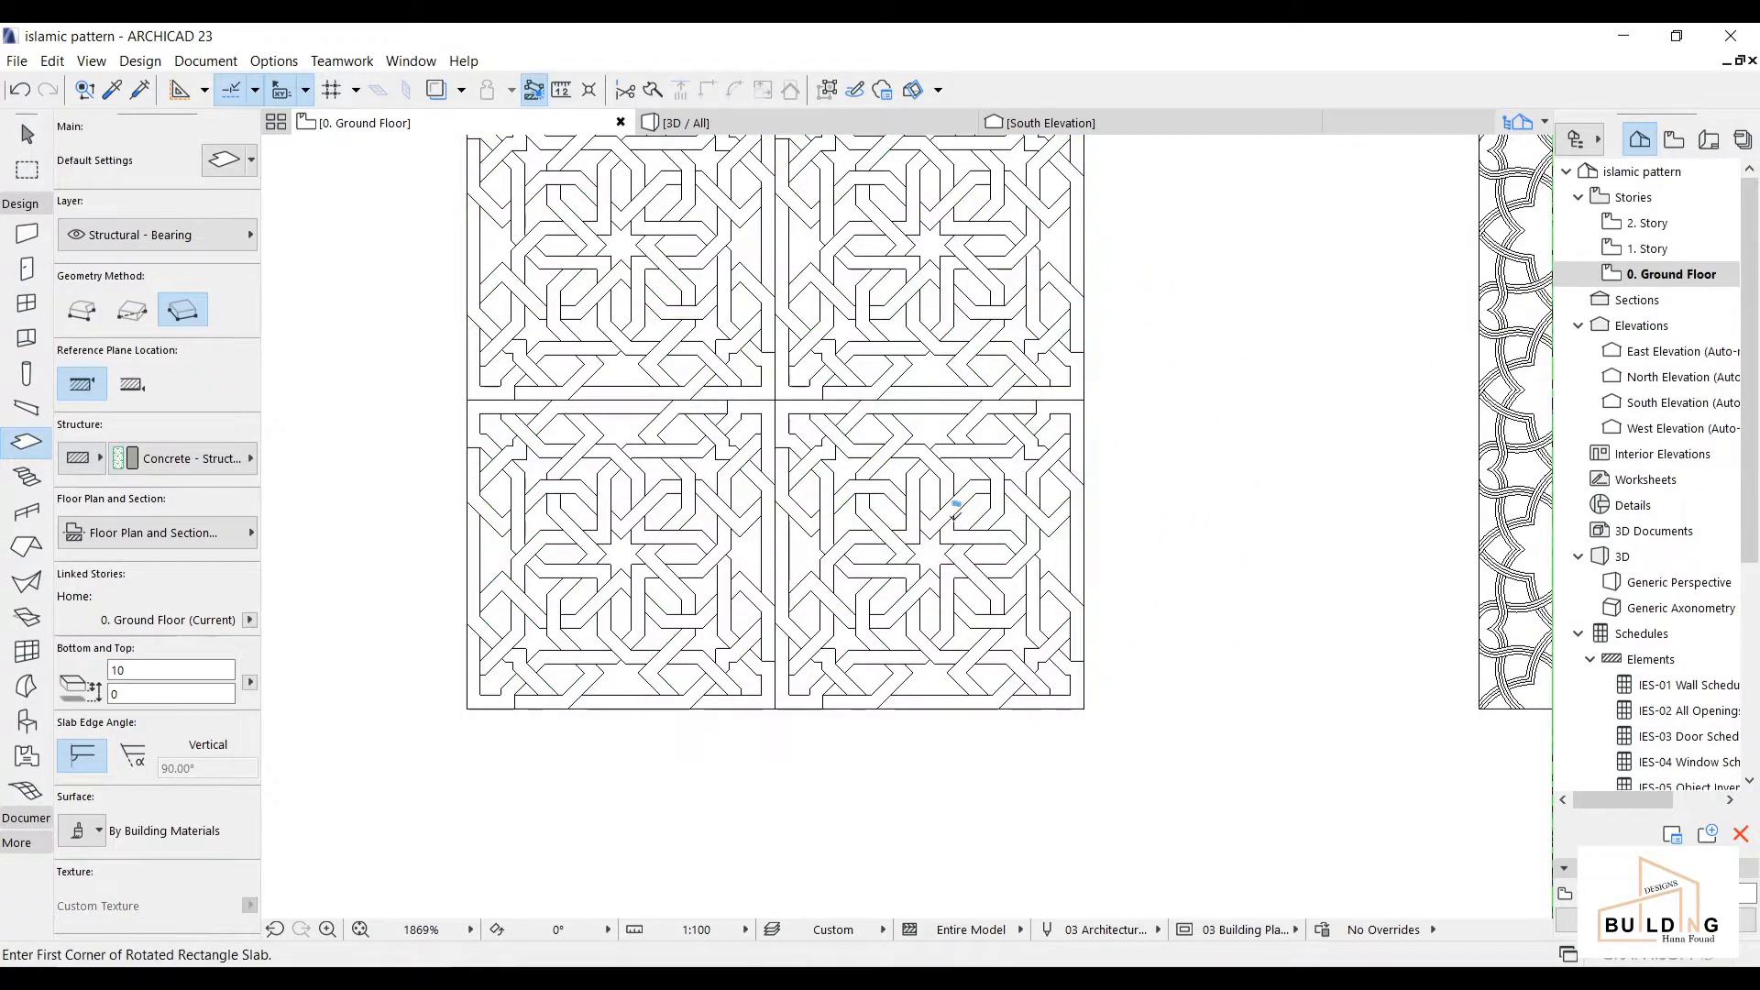
- Open the 3D view and examine the perforated slab from above and close up
scroll(930, 556, down, 3)
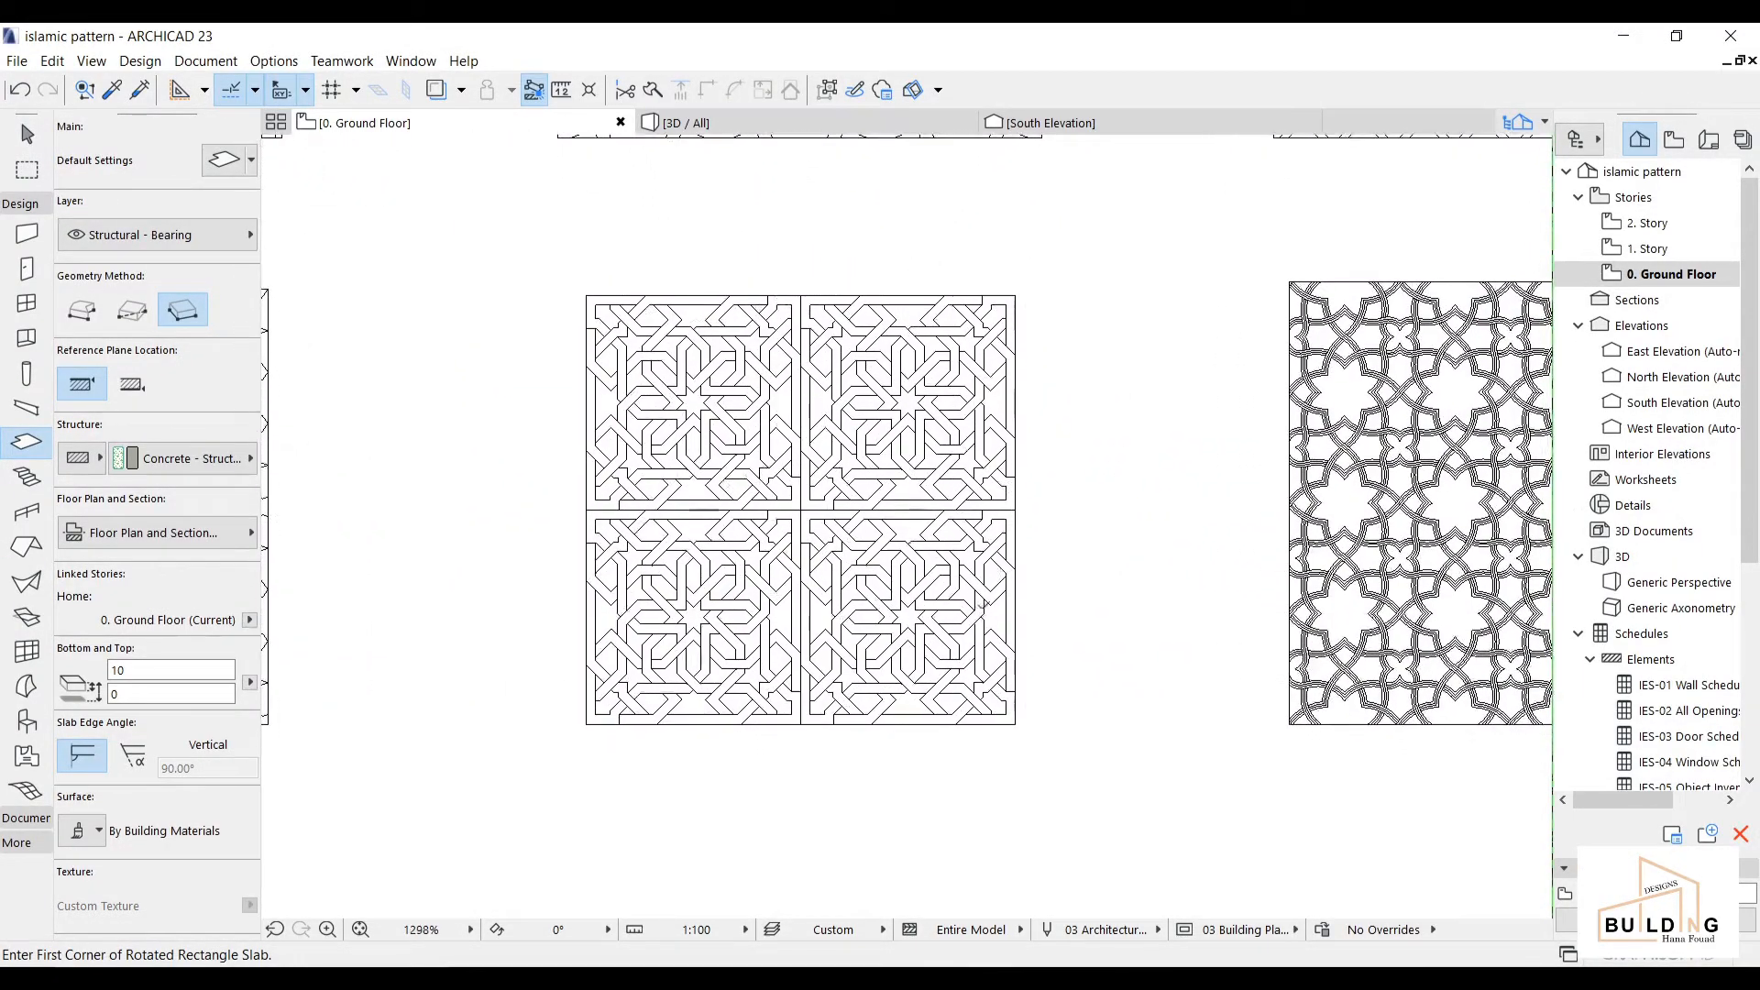
click(866, 129)
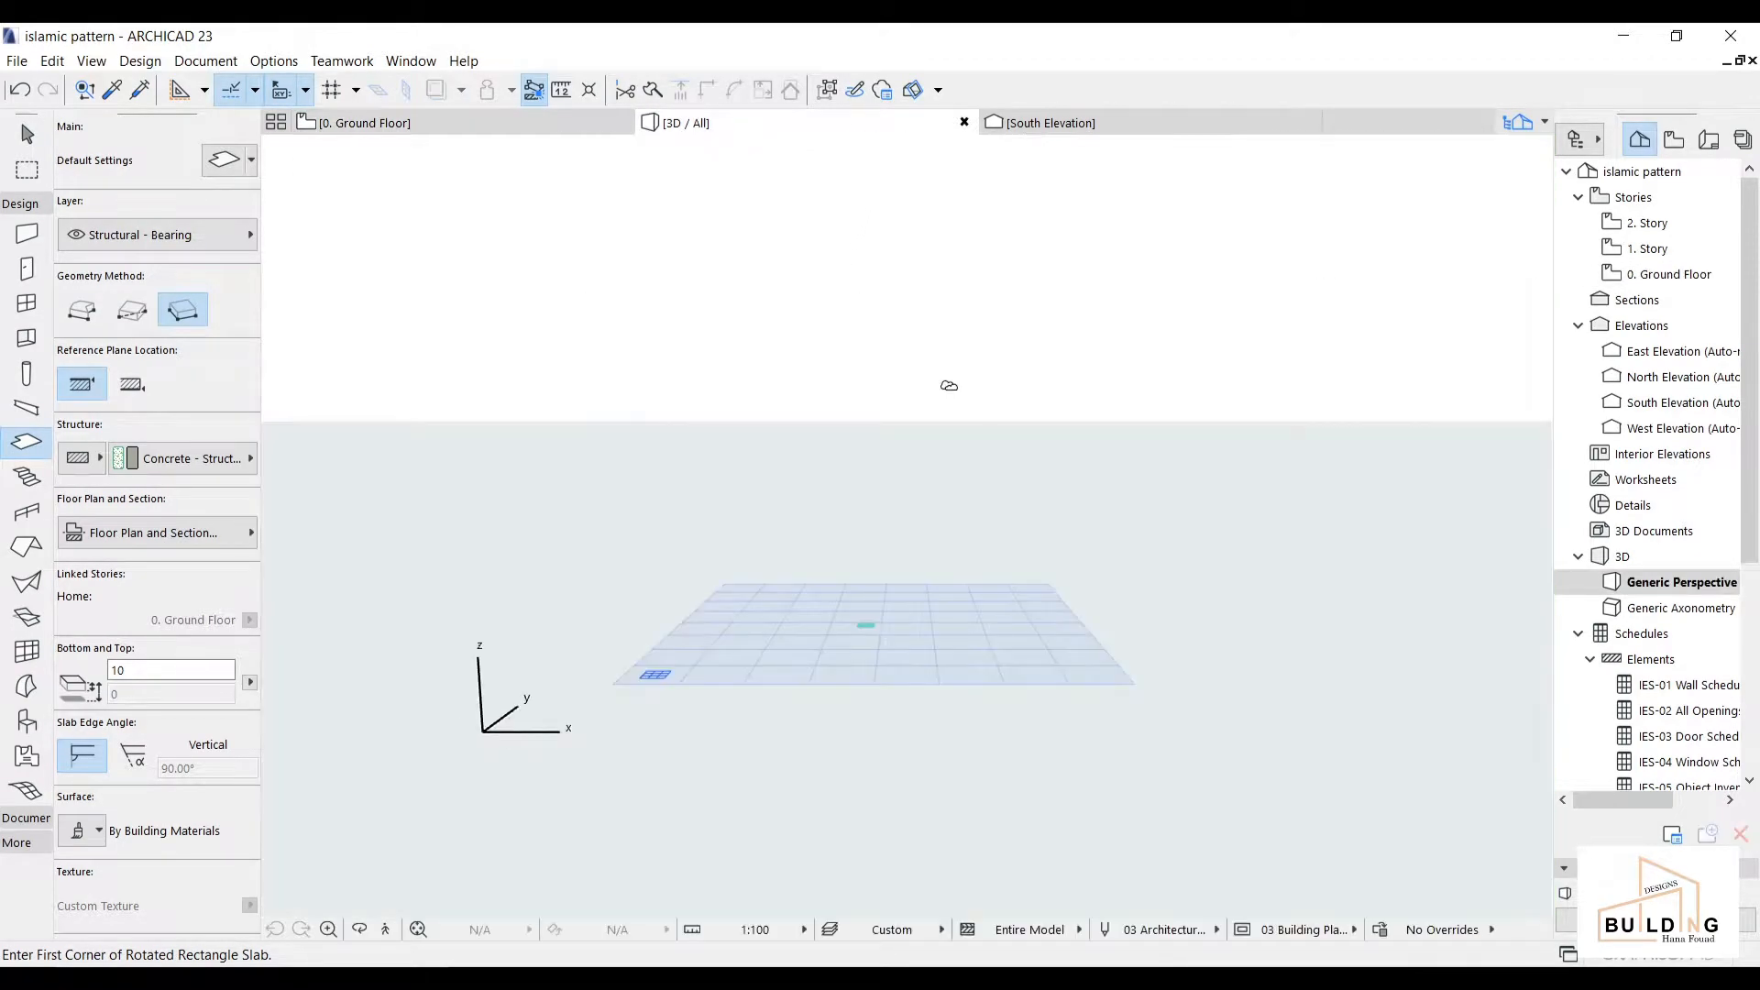
scroll(895, 633, up, 5)
click(894, 695)
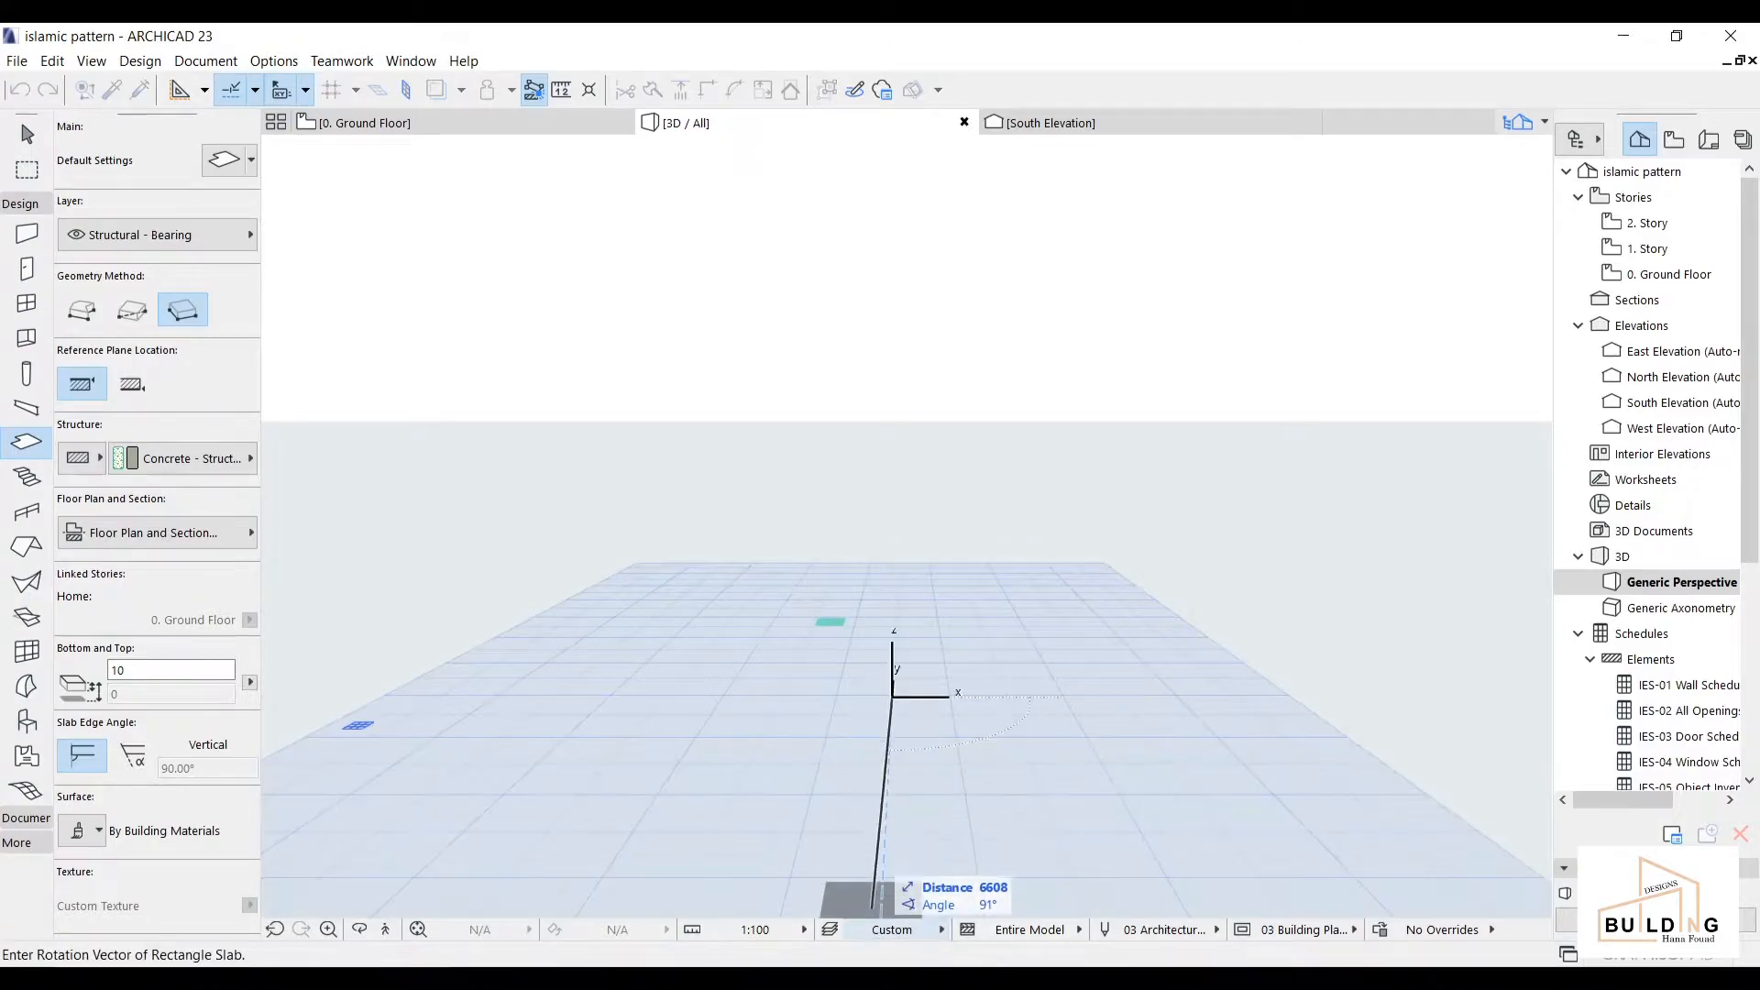
key(Escape)
click(358, 929)
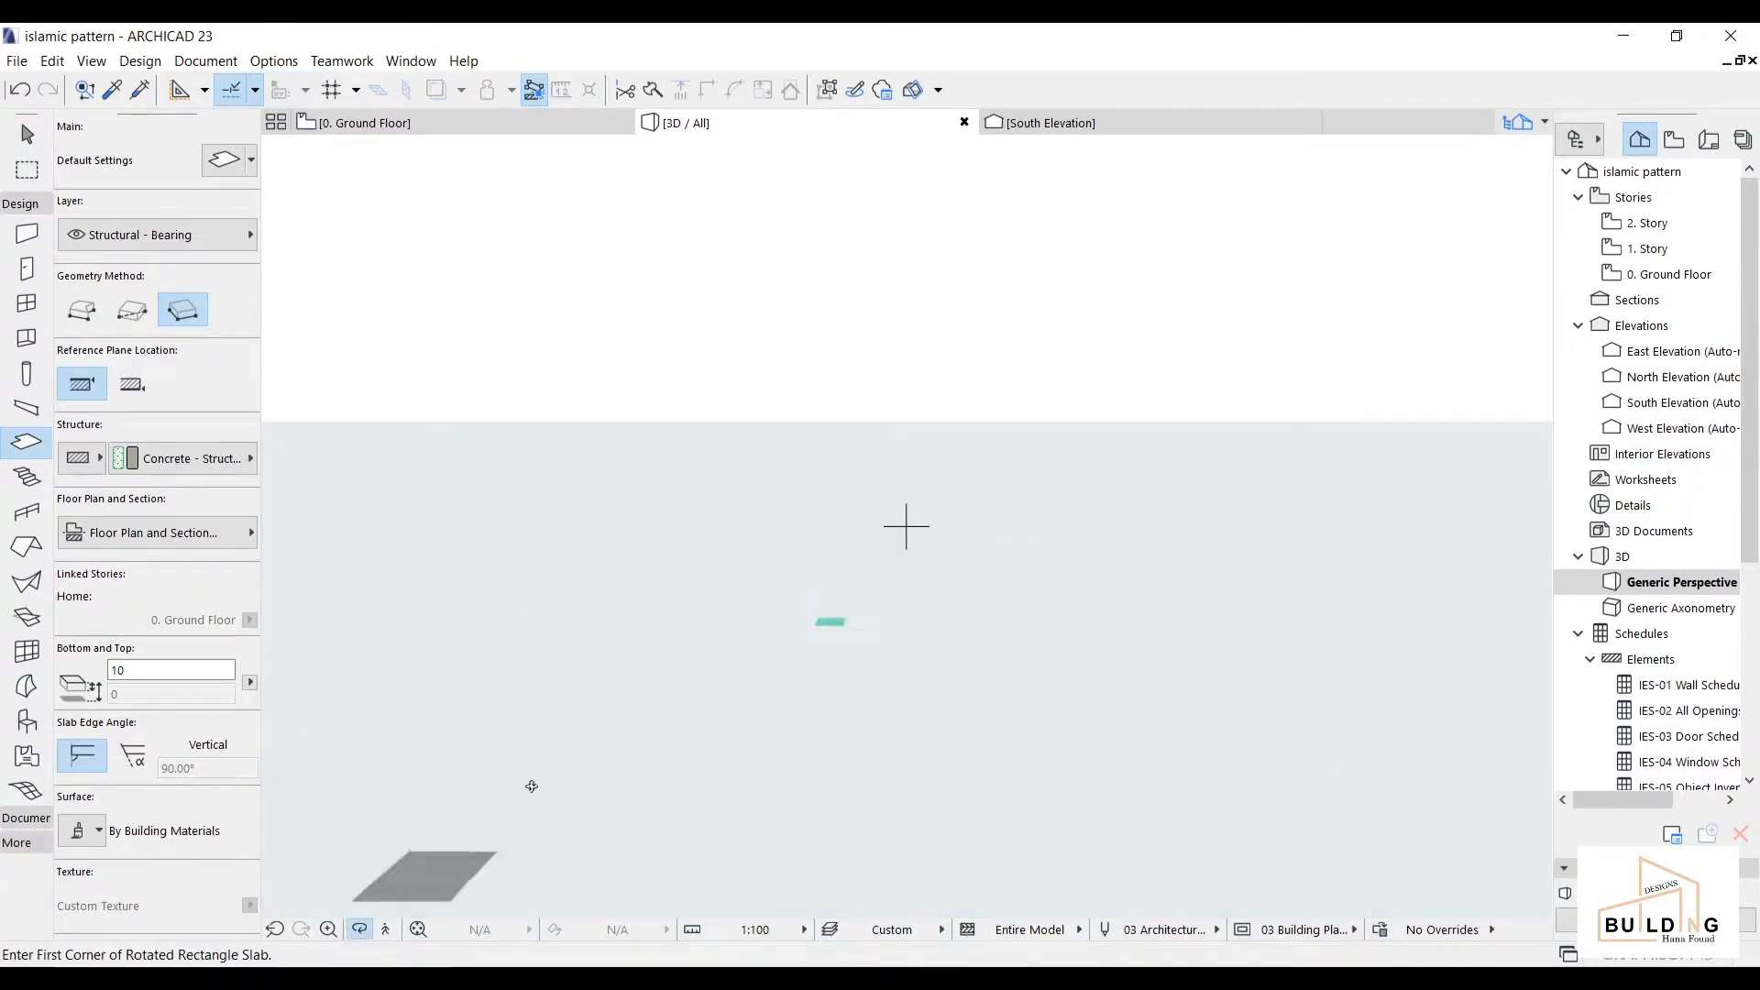
drag(944, 574, 892, 755)
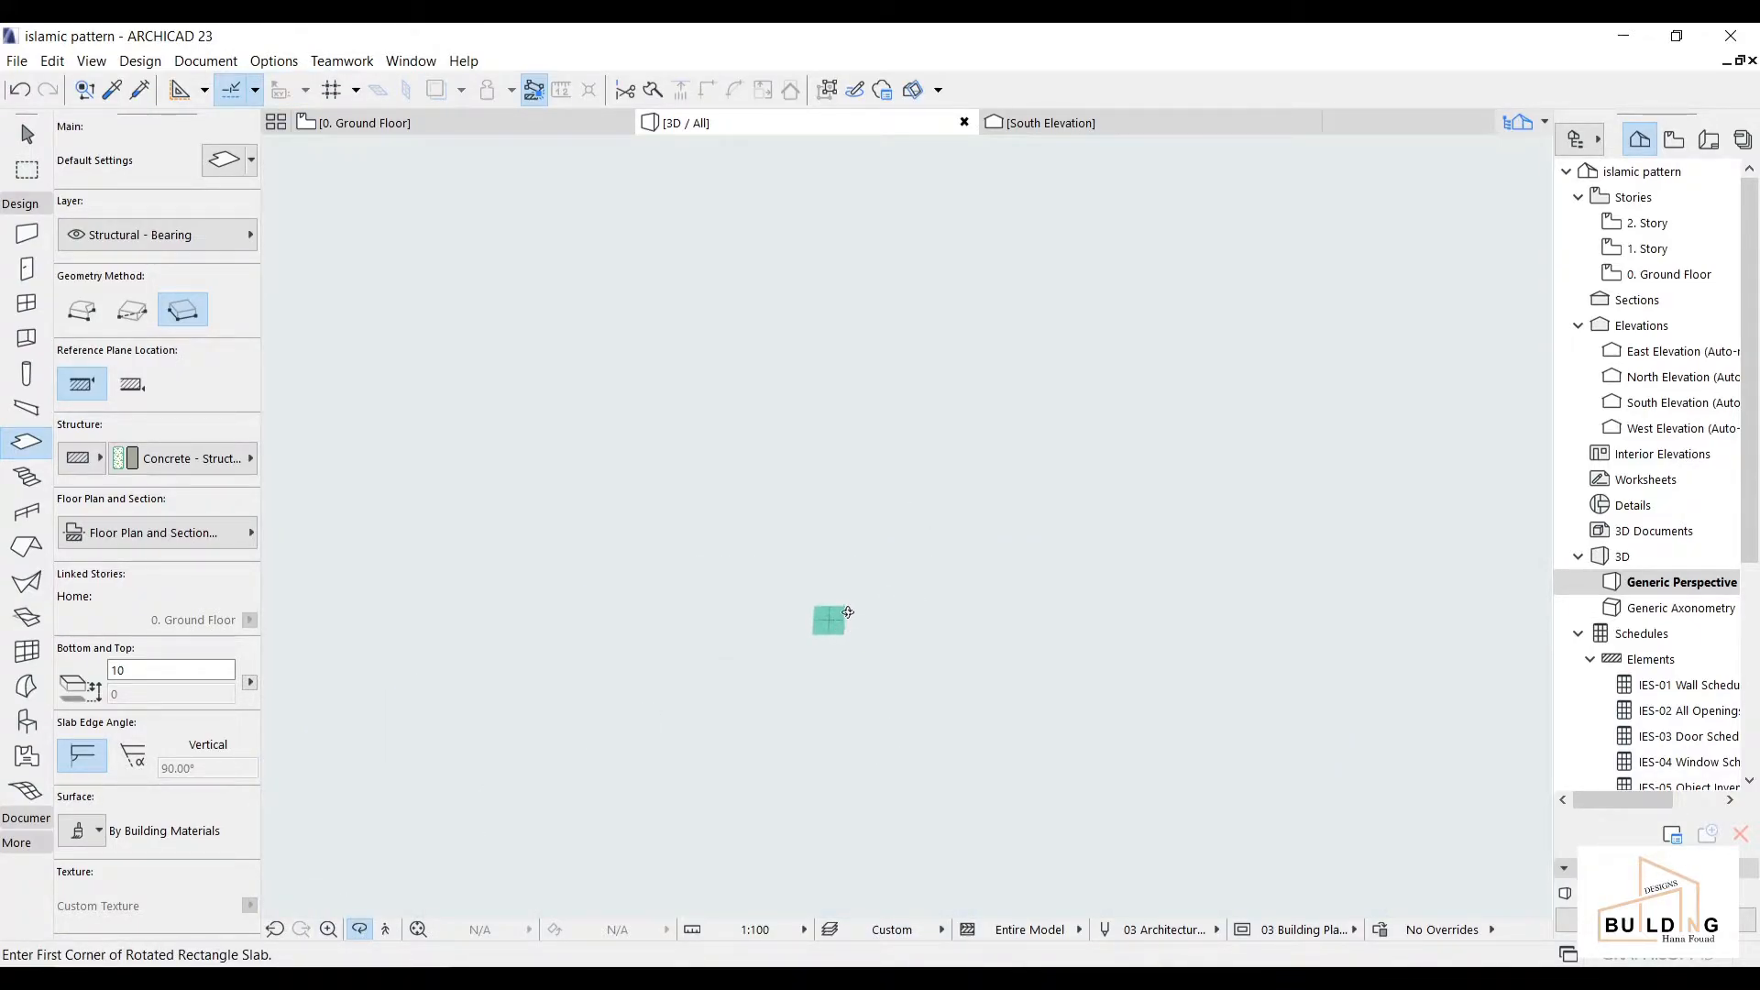
scroll(831, 626, up, 8)
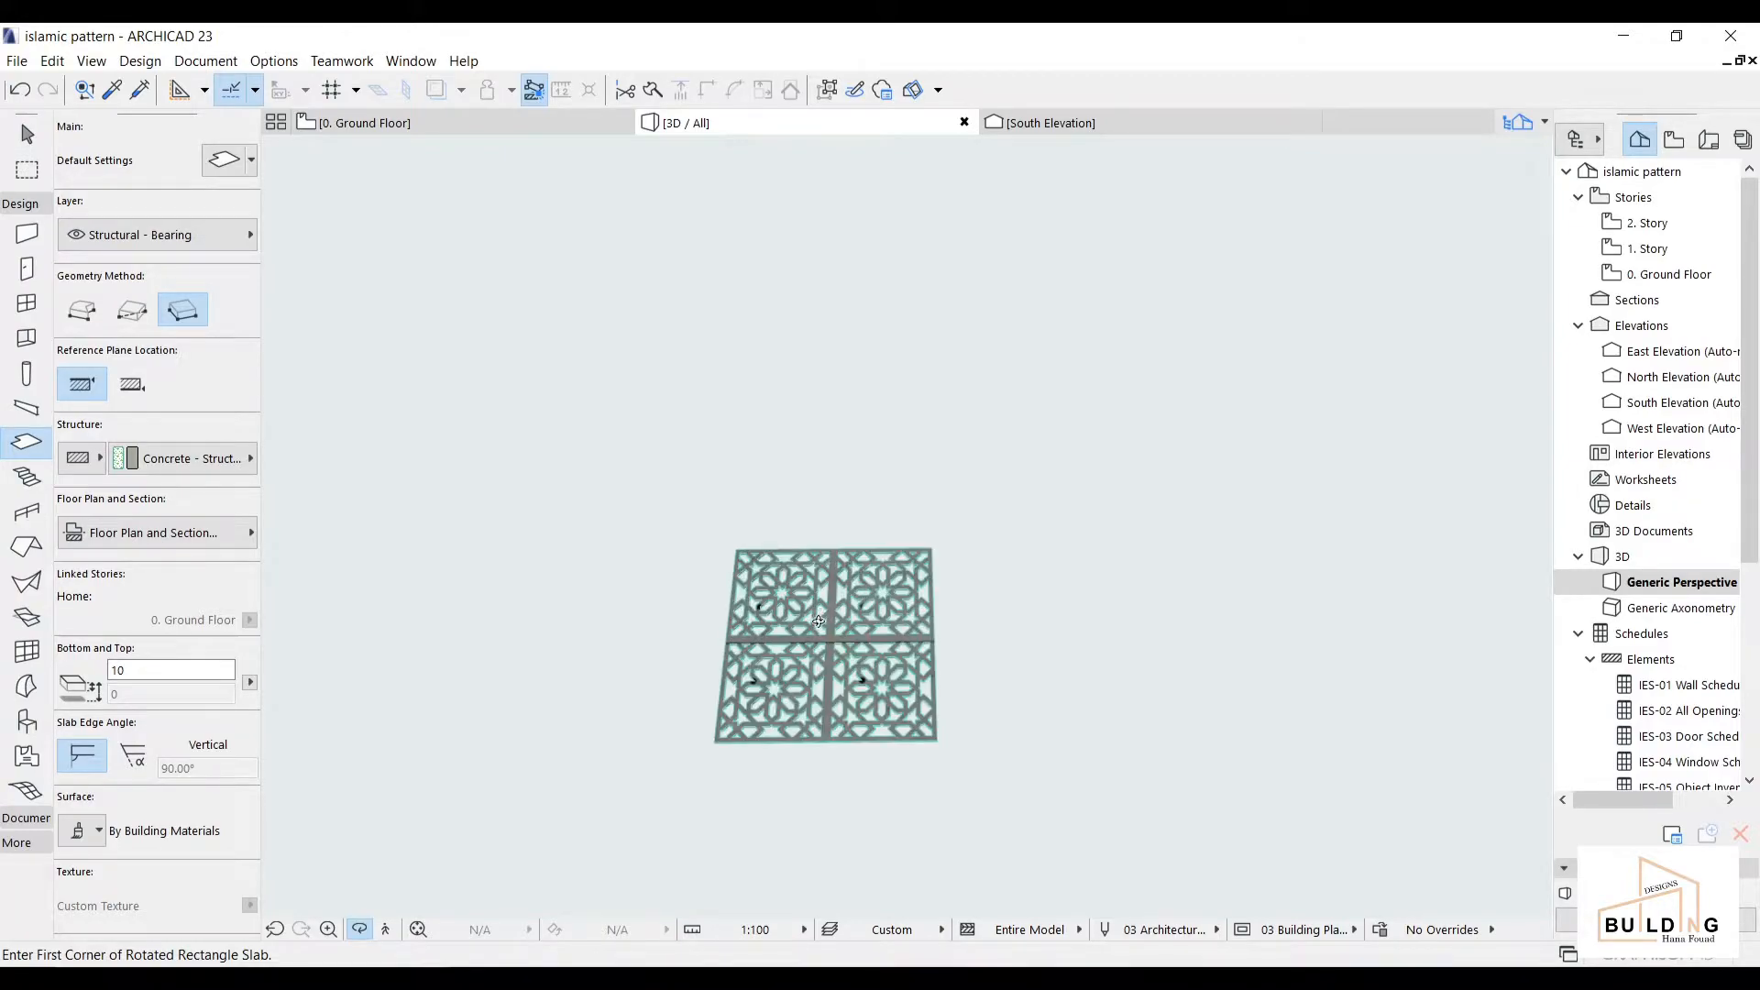
drag(817, 647, 825, 790)
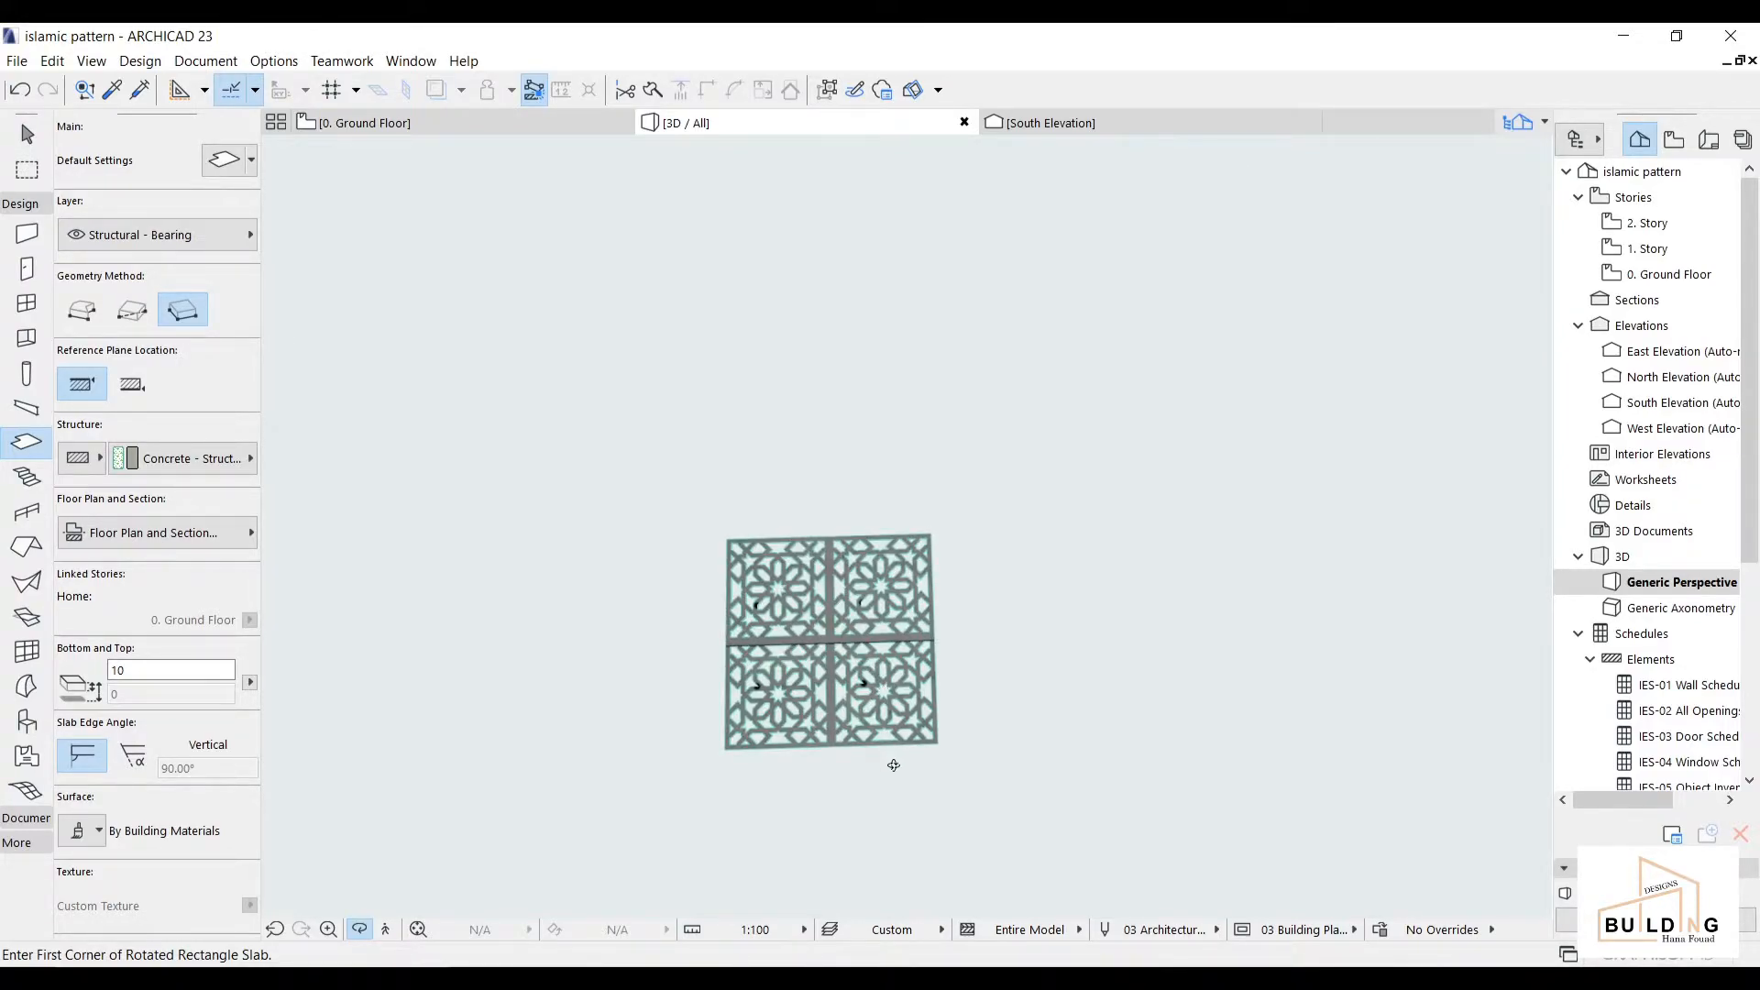
scroll(770, 607, up, 8)
scroll(770, 607, down, 8)
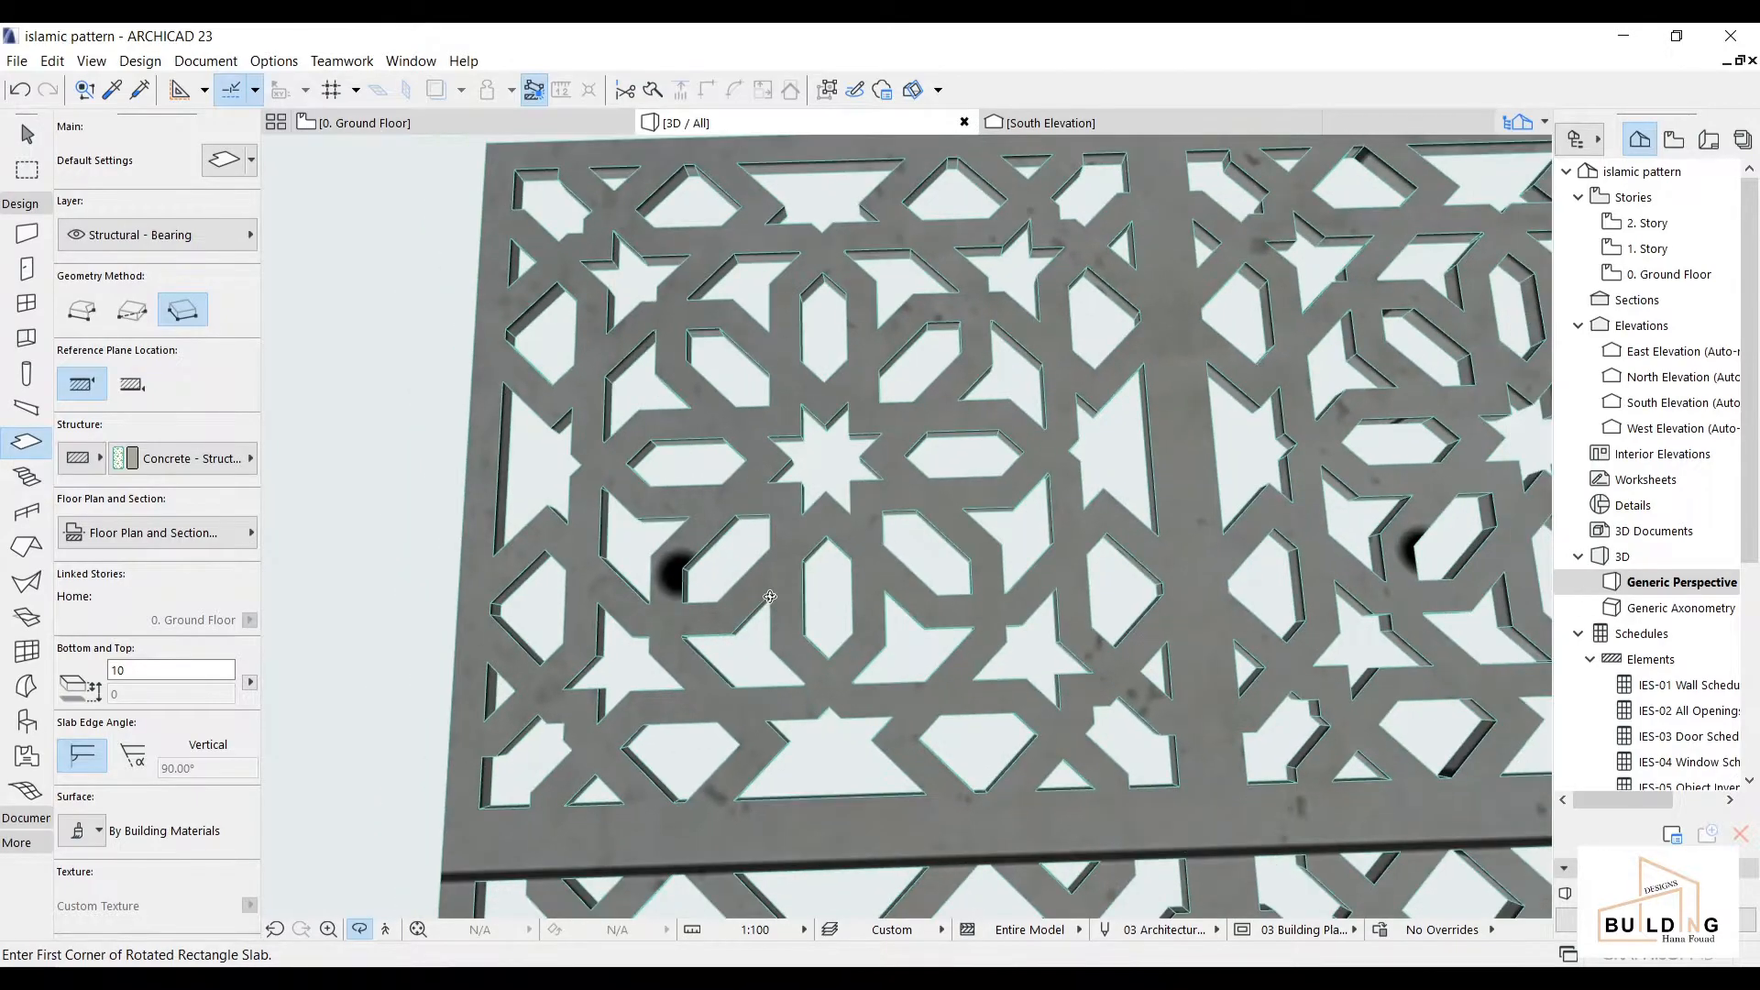
scroll(790, 655, up, 3)
key(Escape)
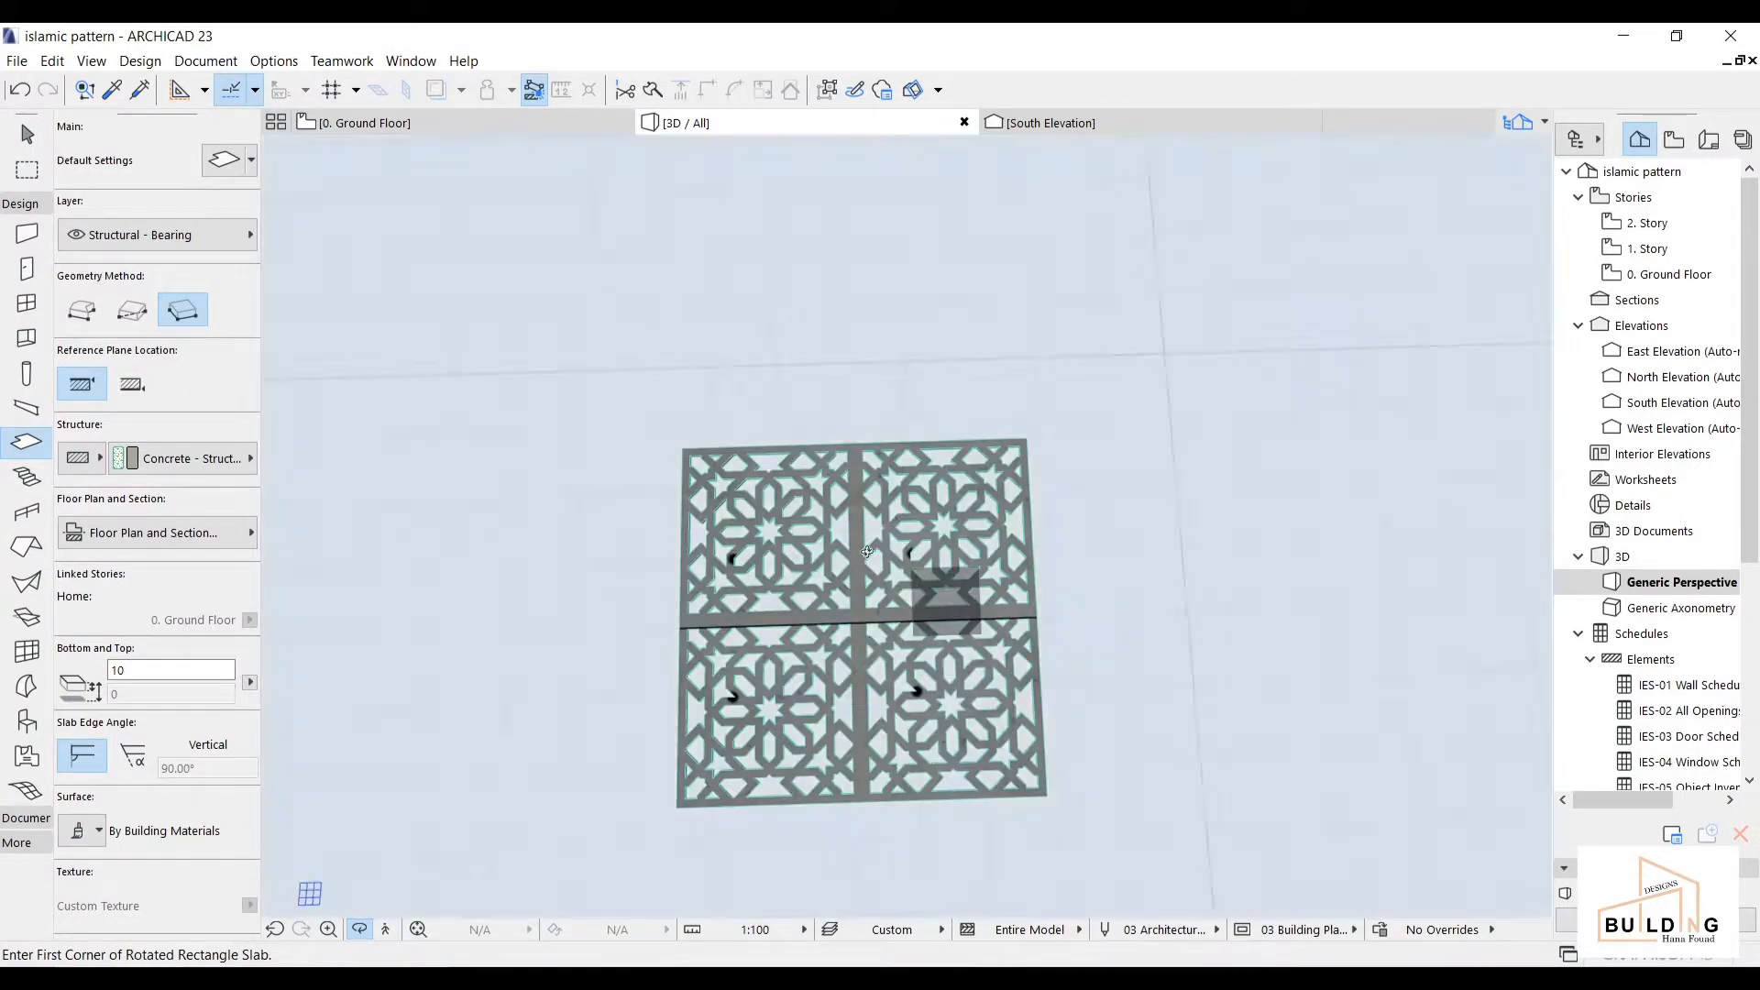
- On the ground floor plan, move the perforated slab about 903 straight down, clear of the 2D pattern, and deselect it
click(420, 130)
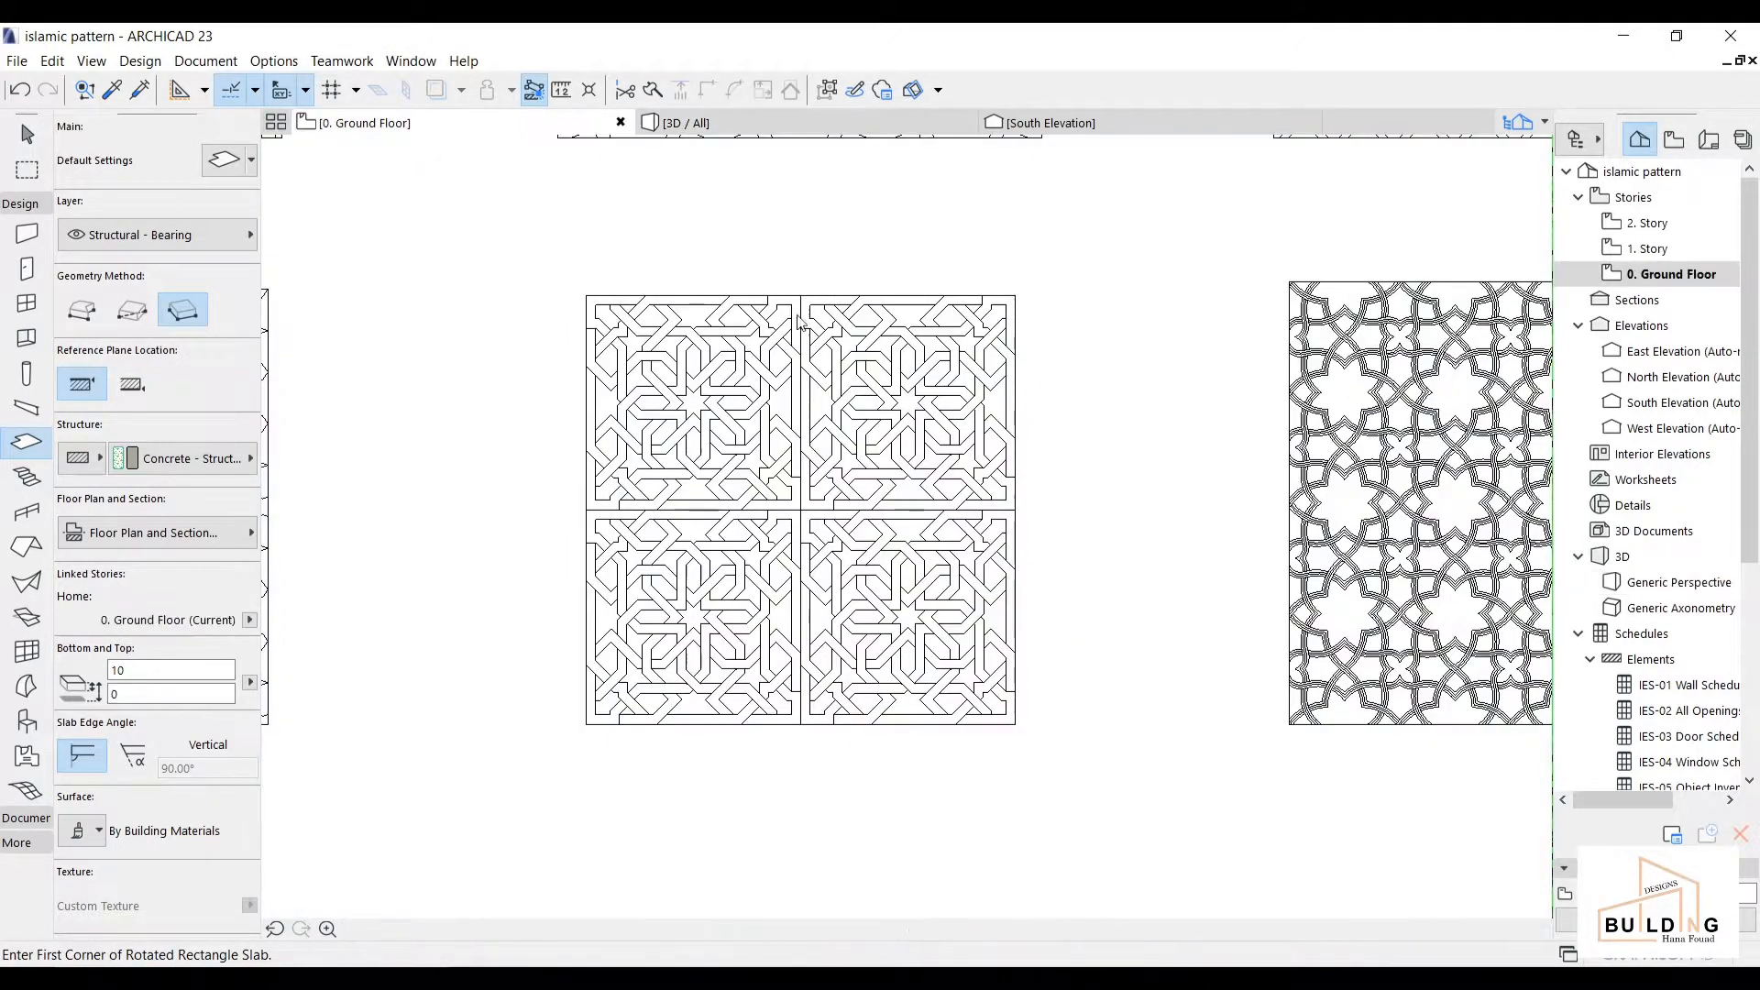
key(Escape)
drag(1107, 238, 564, 757)
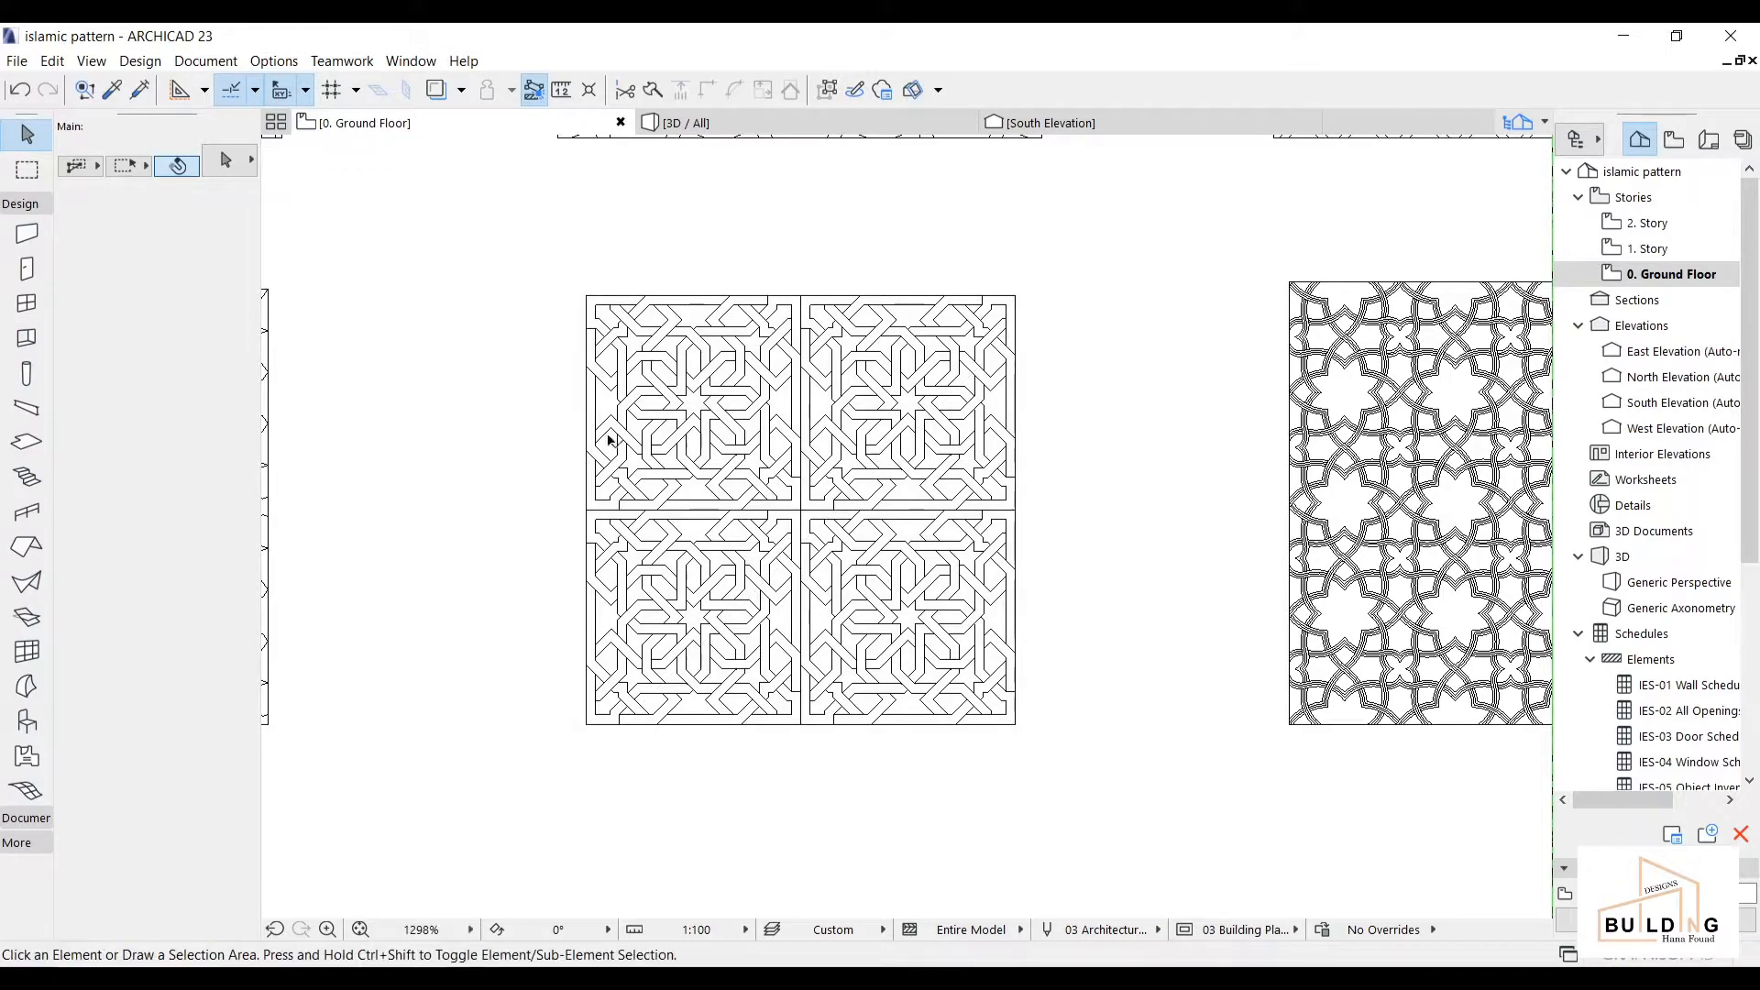
scroll(597, 310, up, 3)
click(607, 315)
key(Escape)
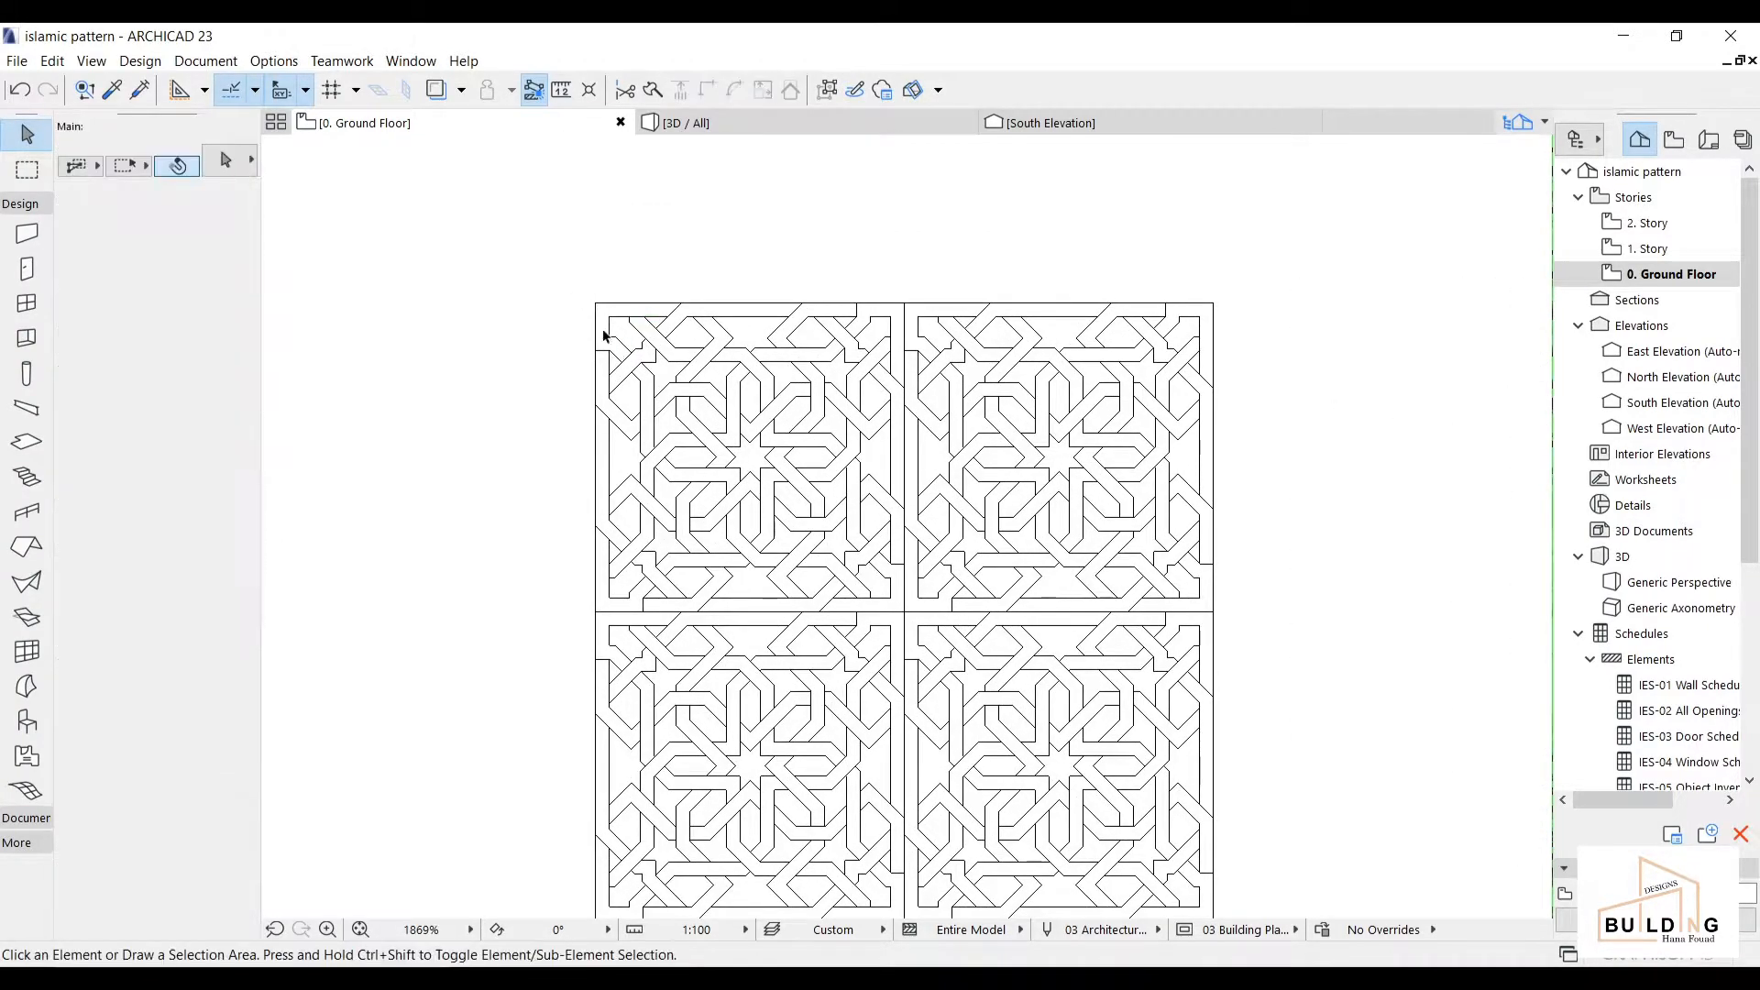
click(610, 335)
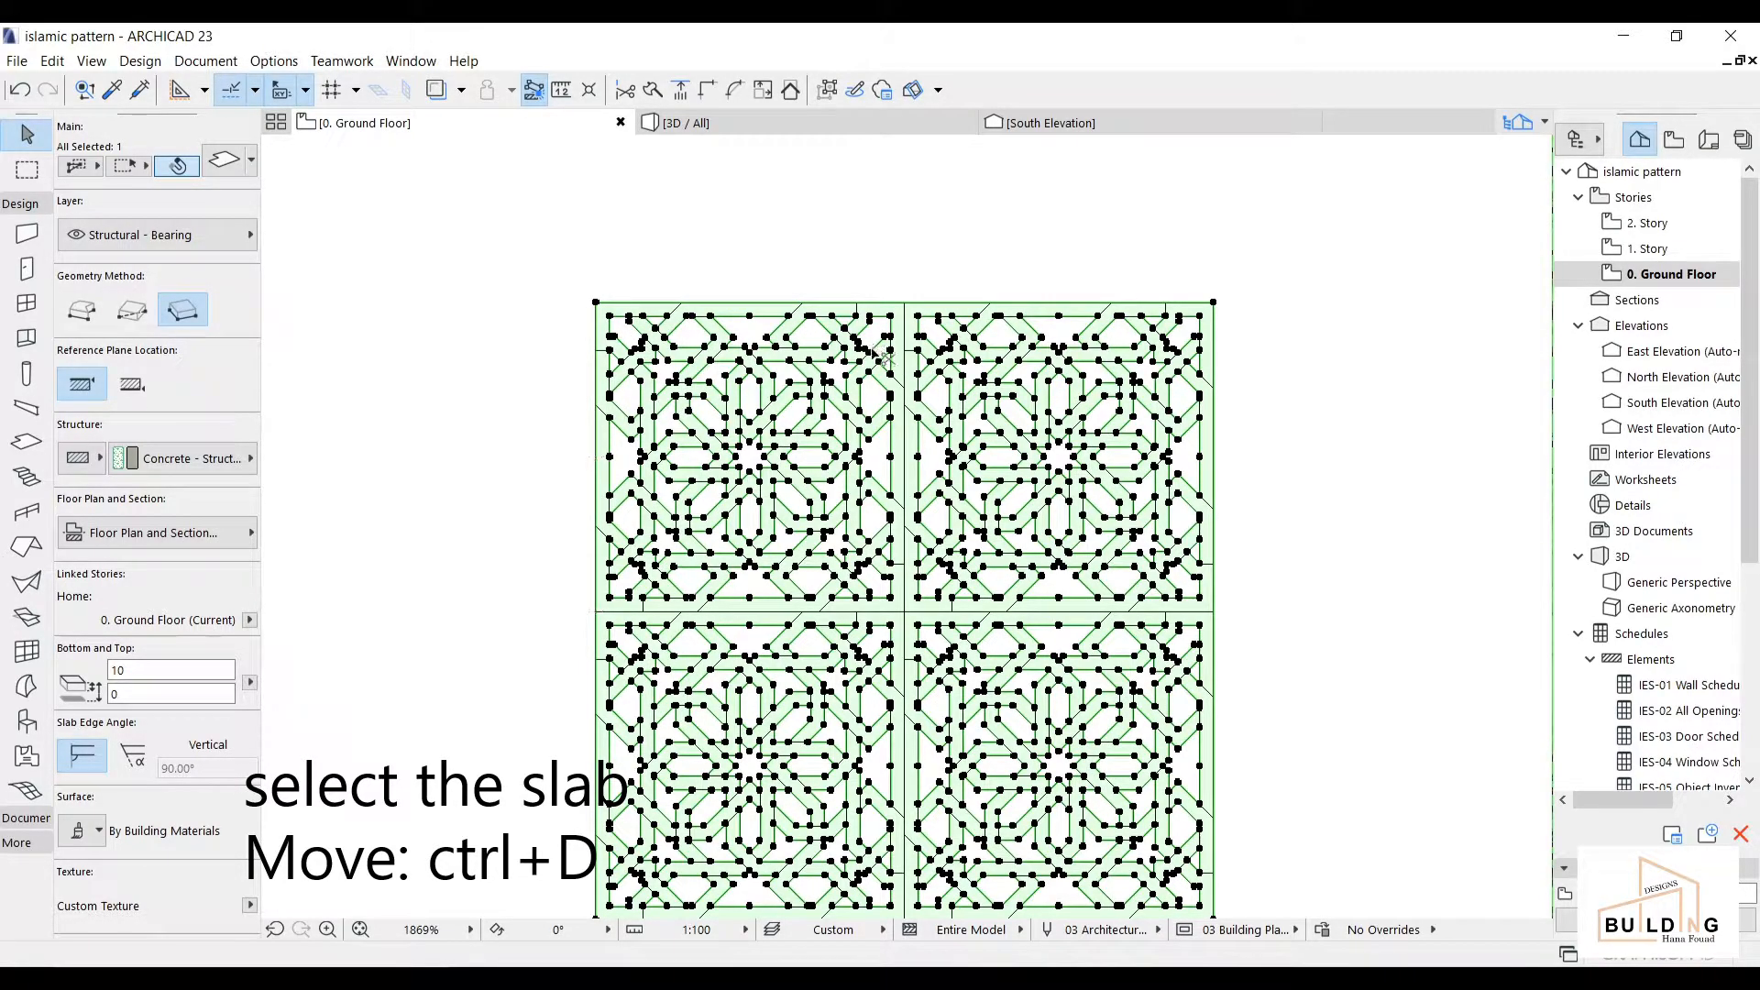
key(ctrl+d)
click(913, 349)
scroll(963, 363, down, 4)
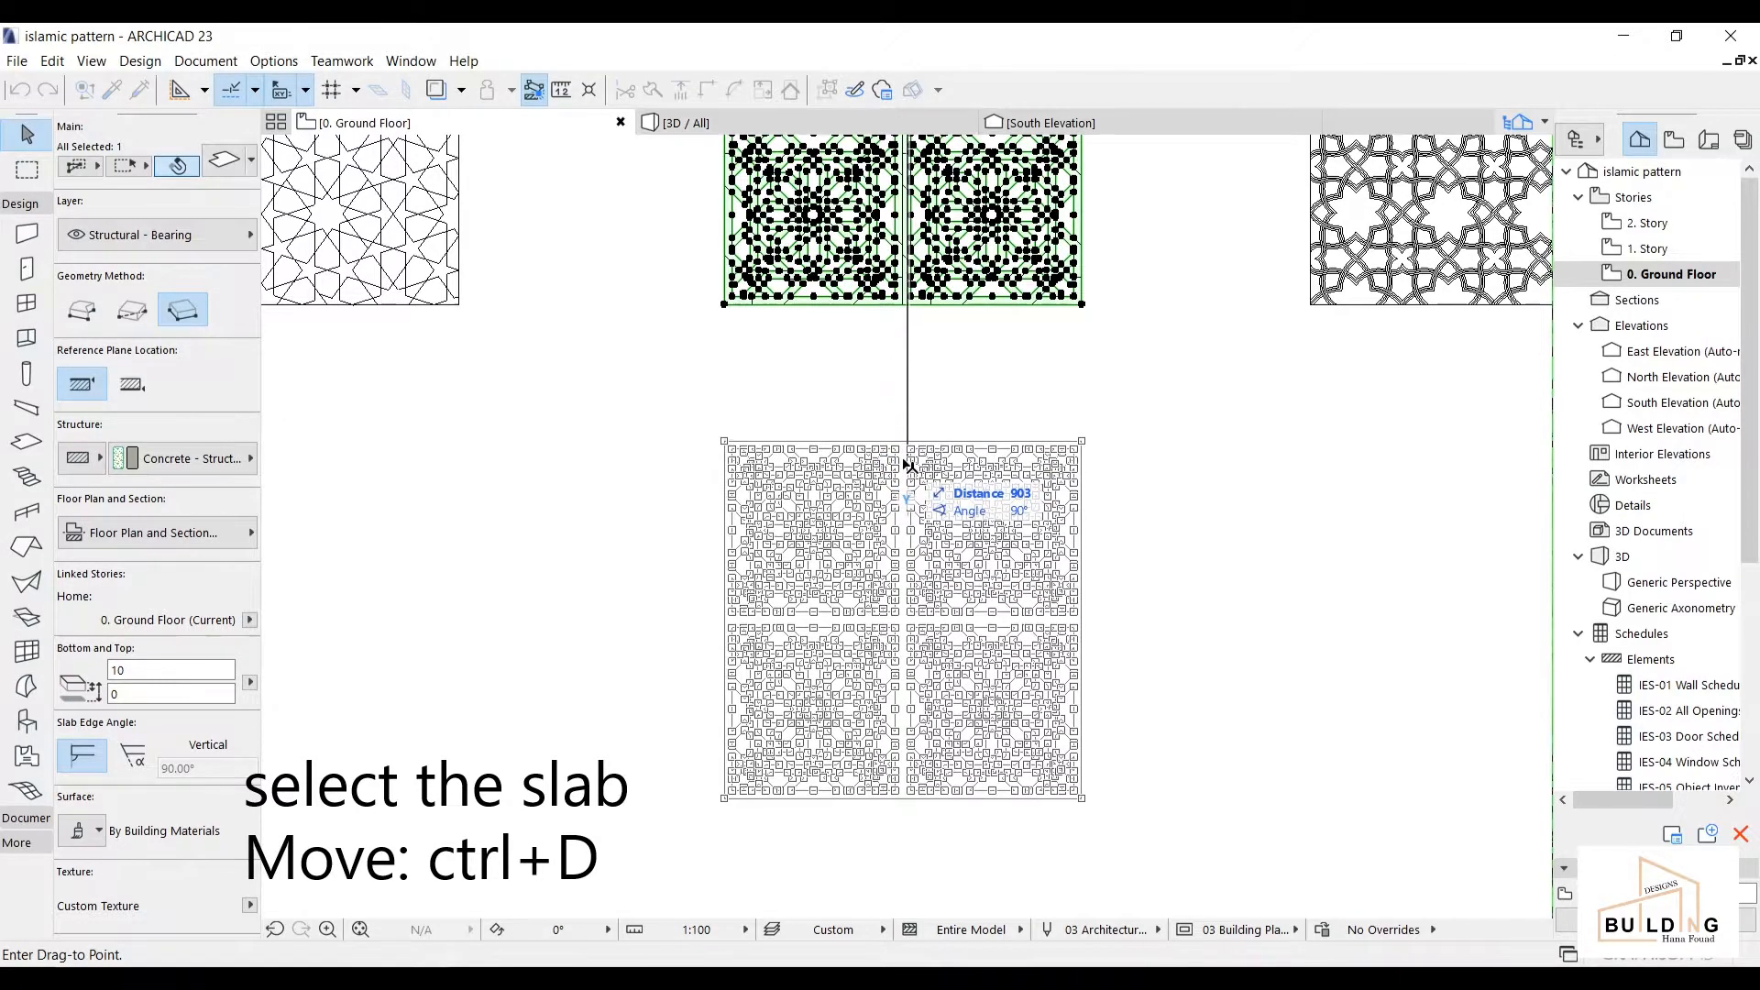
click(907, 464)
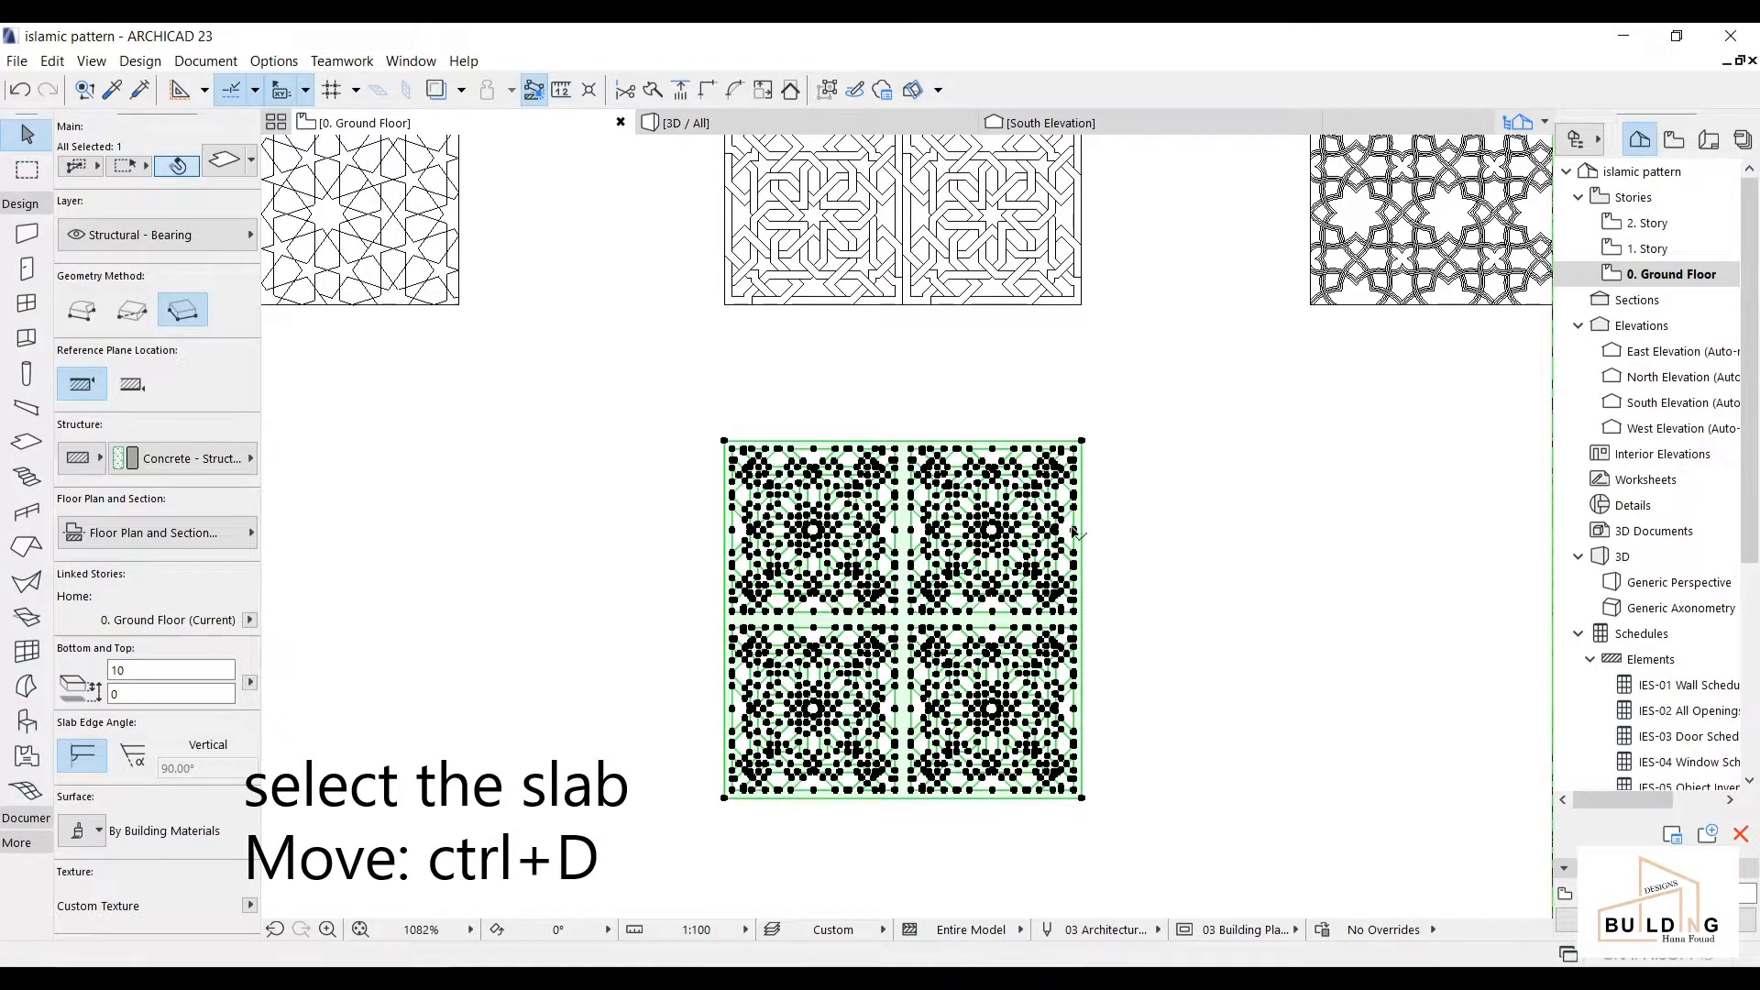
click(959, 339)
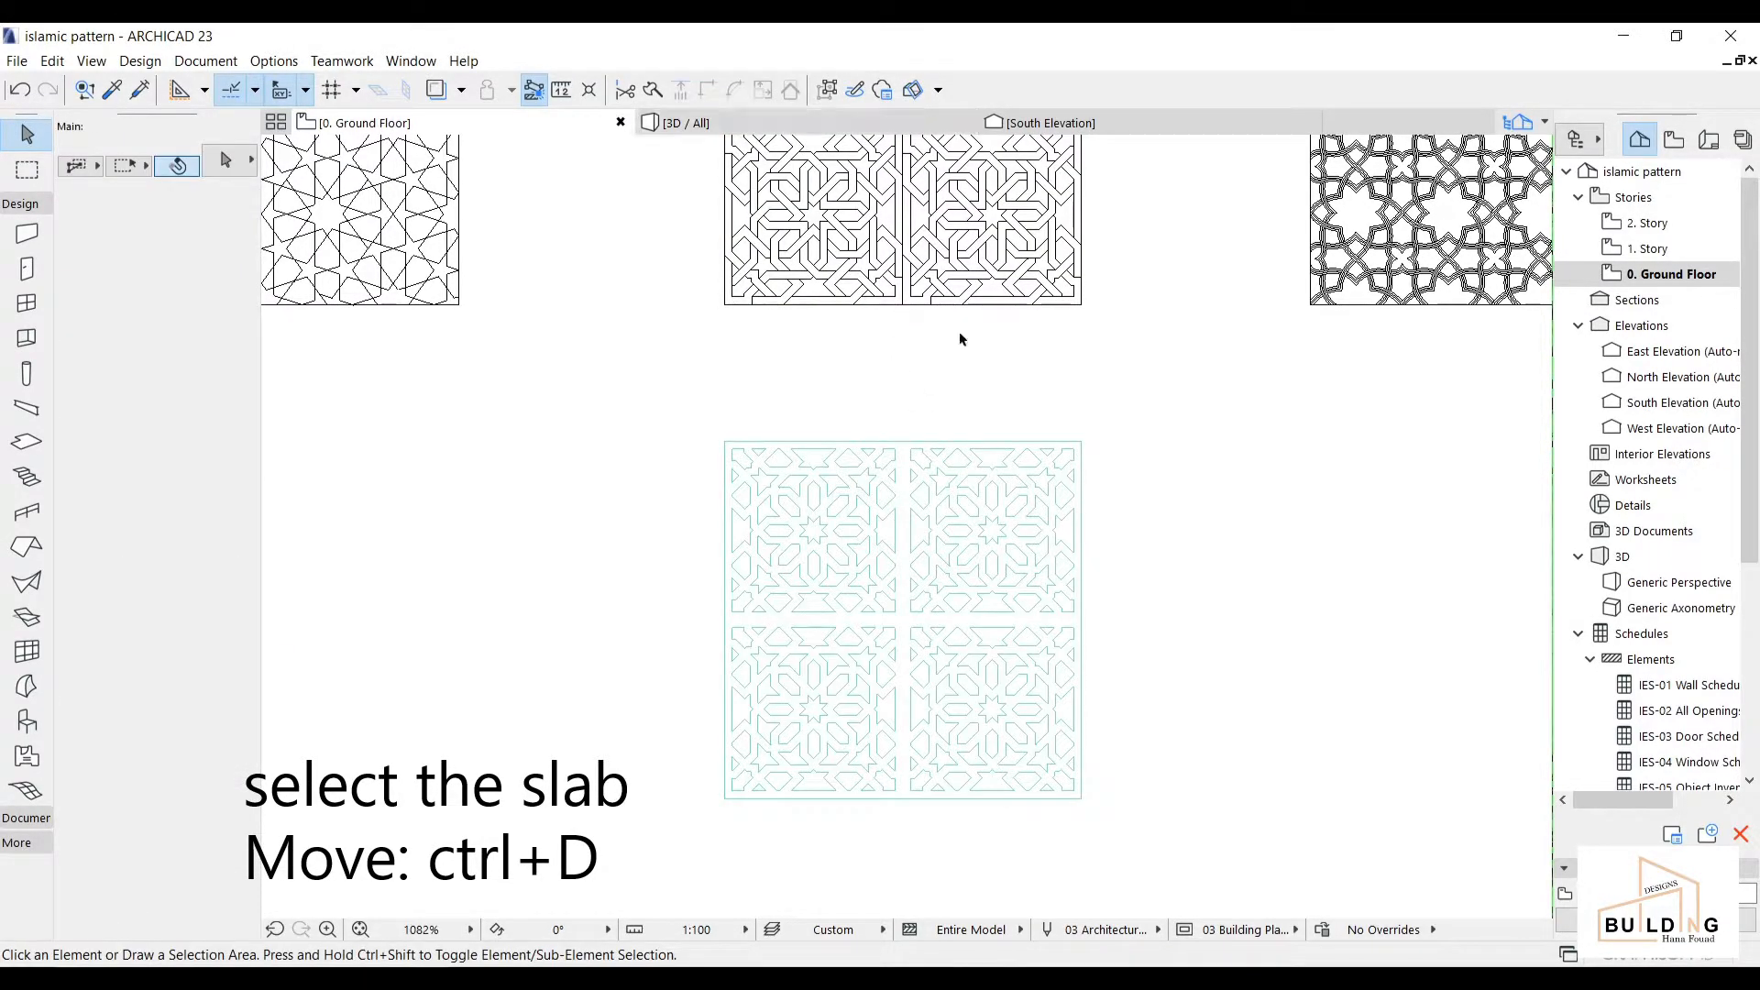
- Override the moved slab's top, edge and bottom surfaces, and link all three to Metal - Brass
click(1042, 444)
middle_drag(1105, 598, 1061, 466)
click(1060, 471)
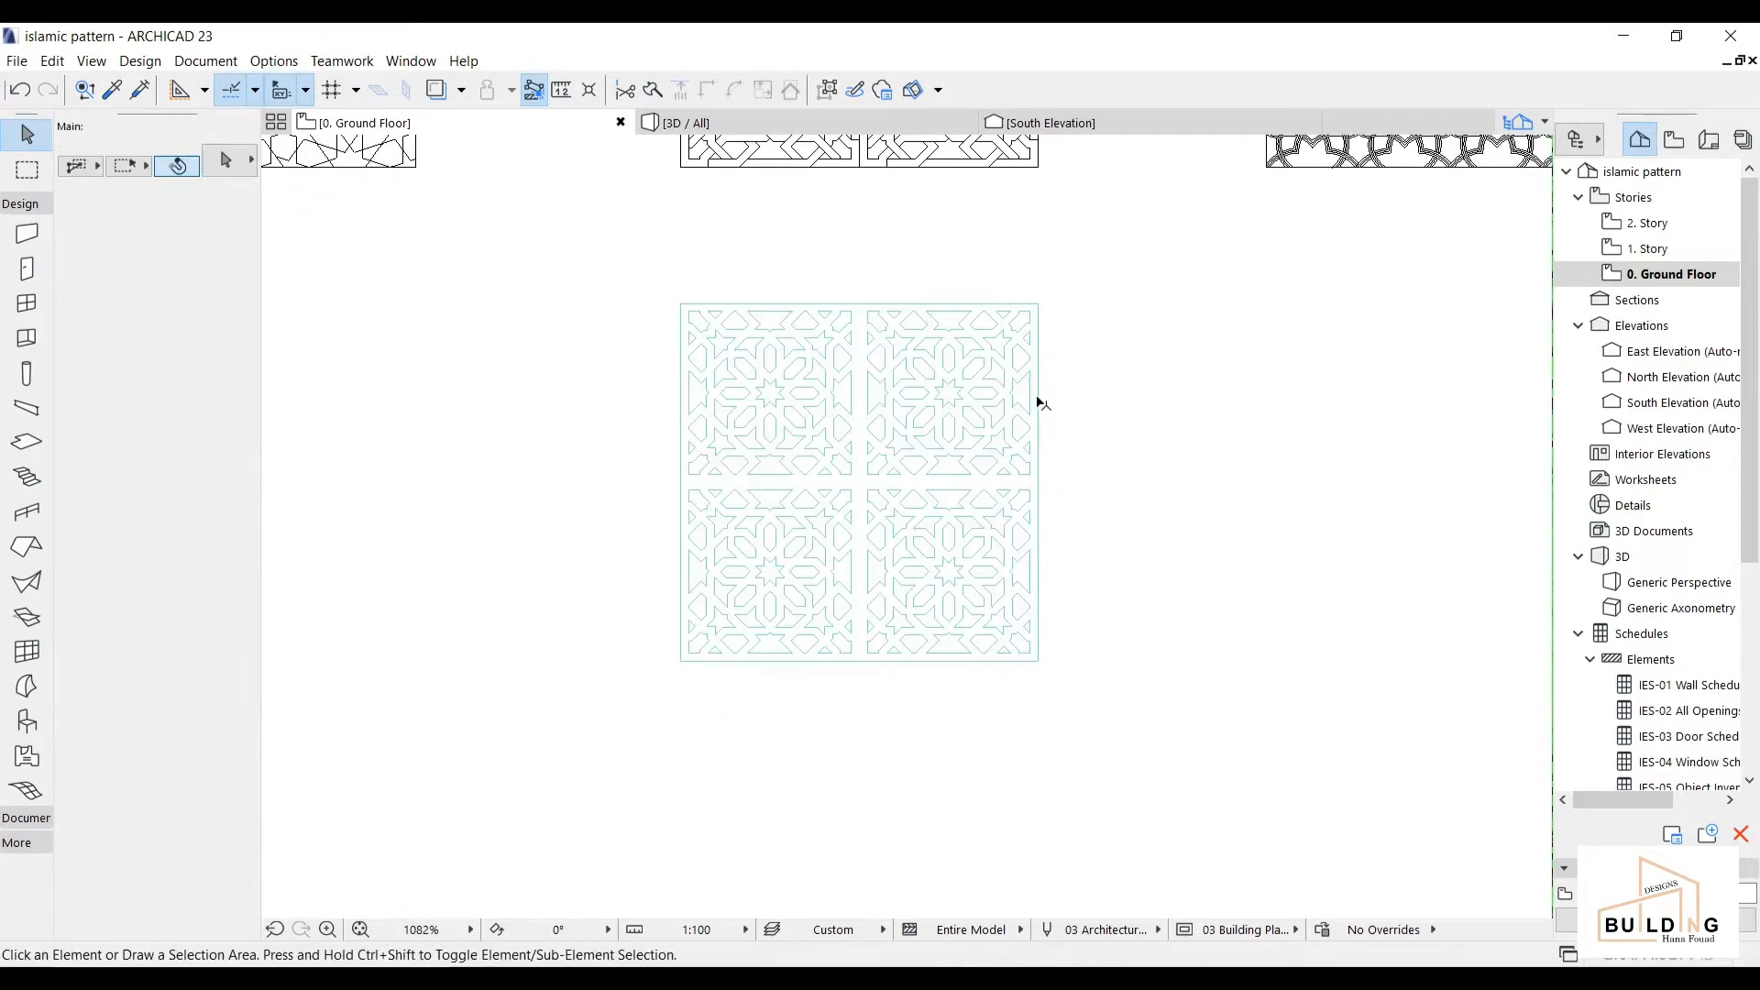
scroll(1043, 404, up, 1)
click(1033, 308)
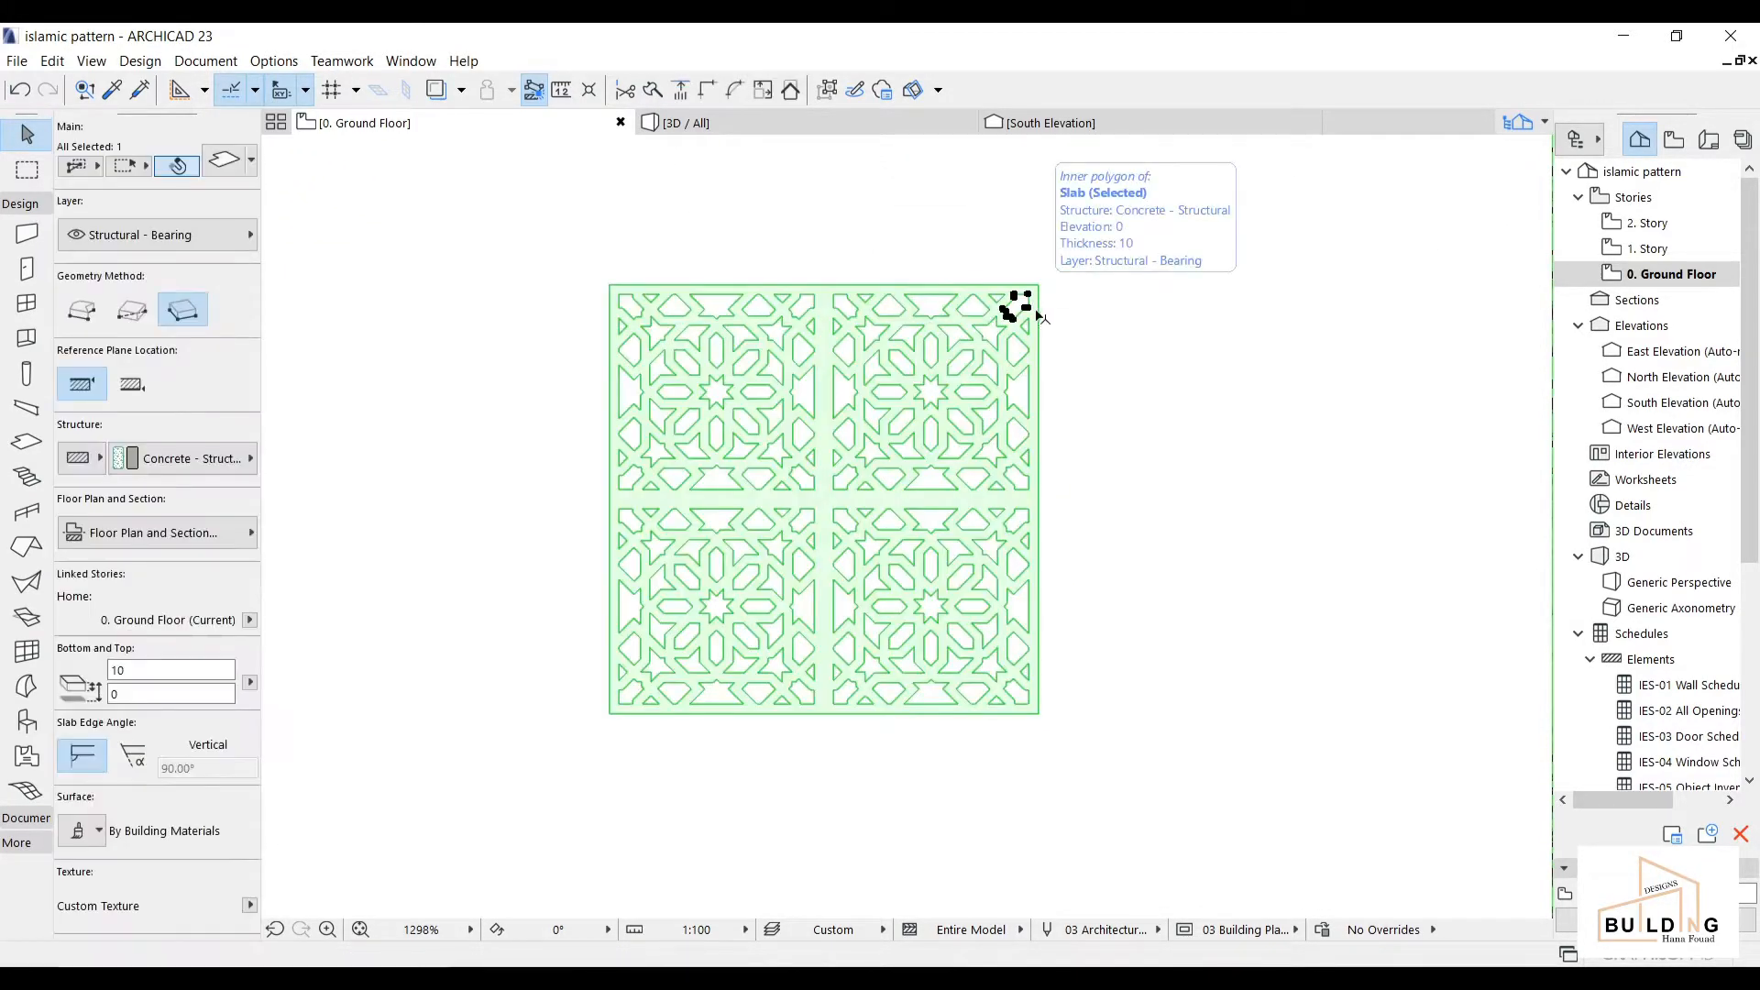
click(1024, 328)
click(924, 321)
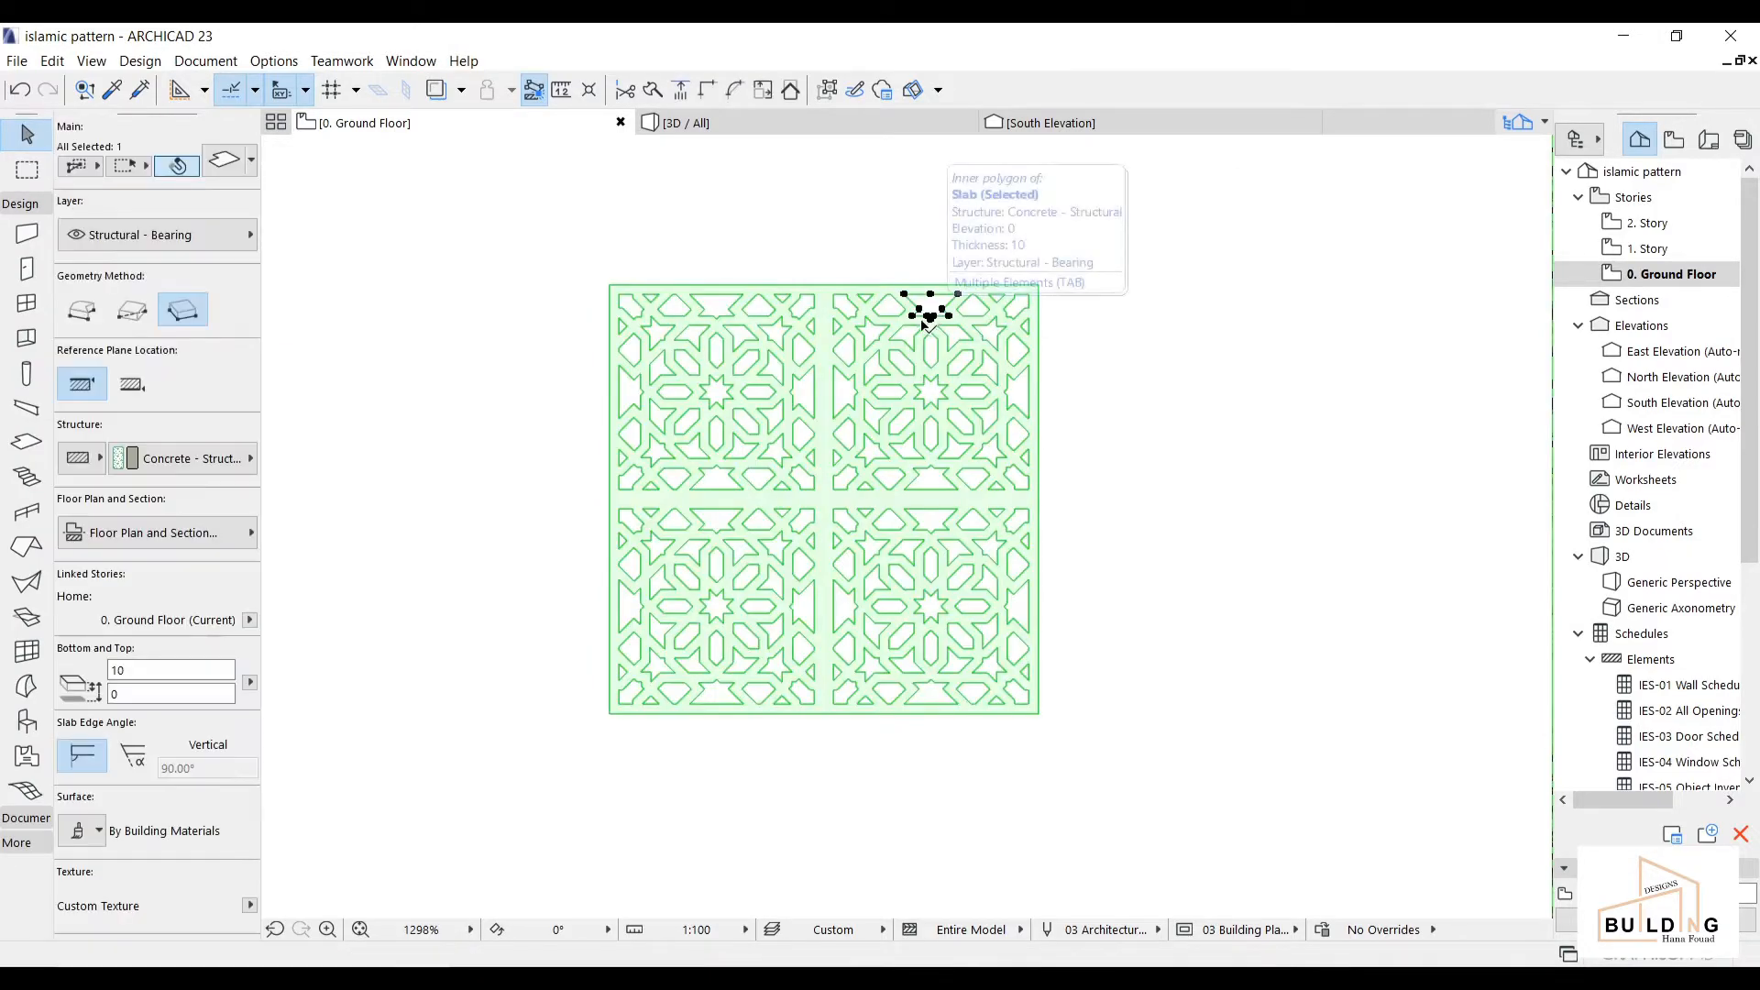
click(218, 165)
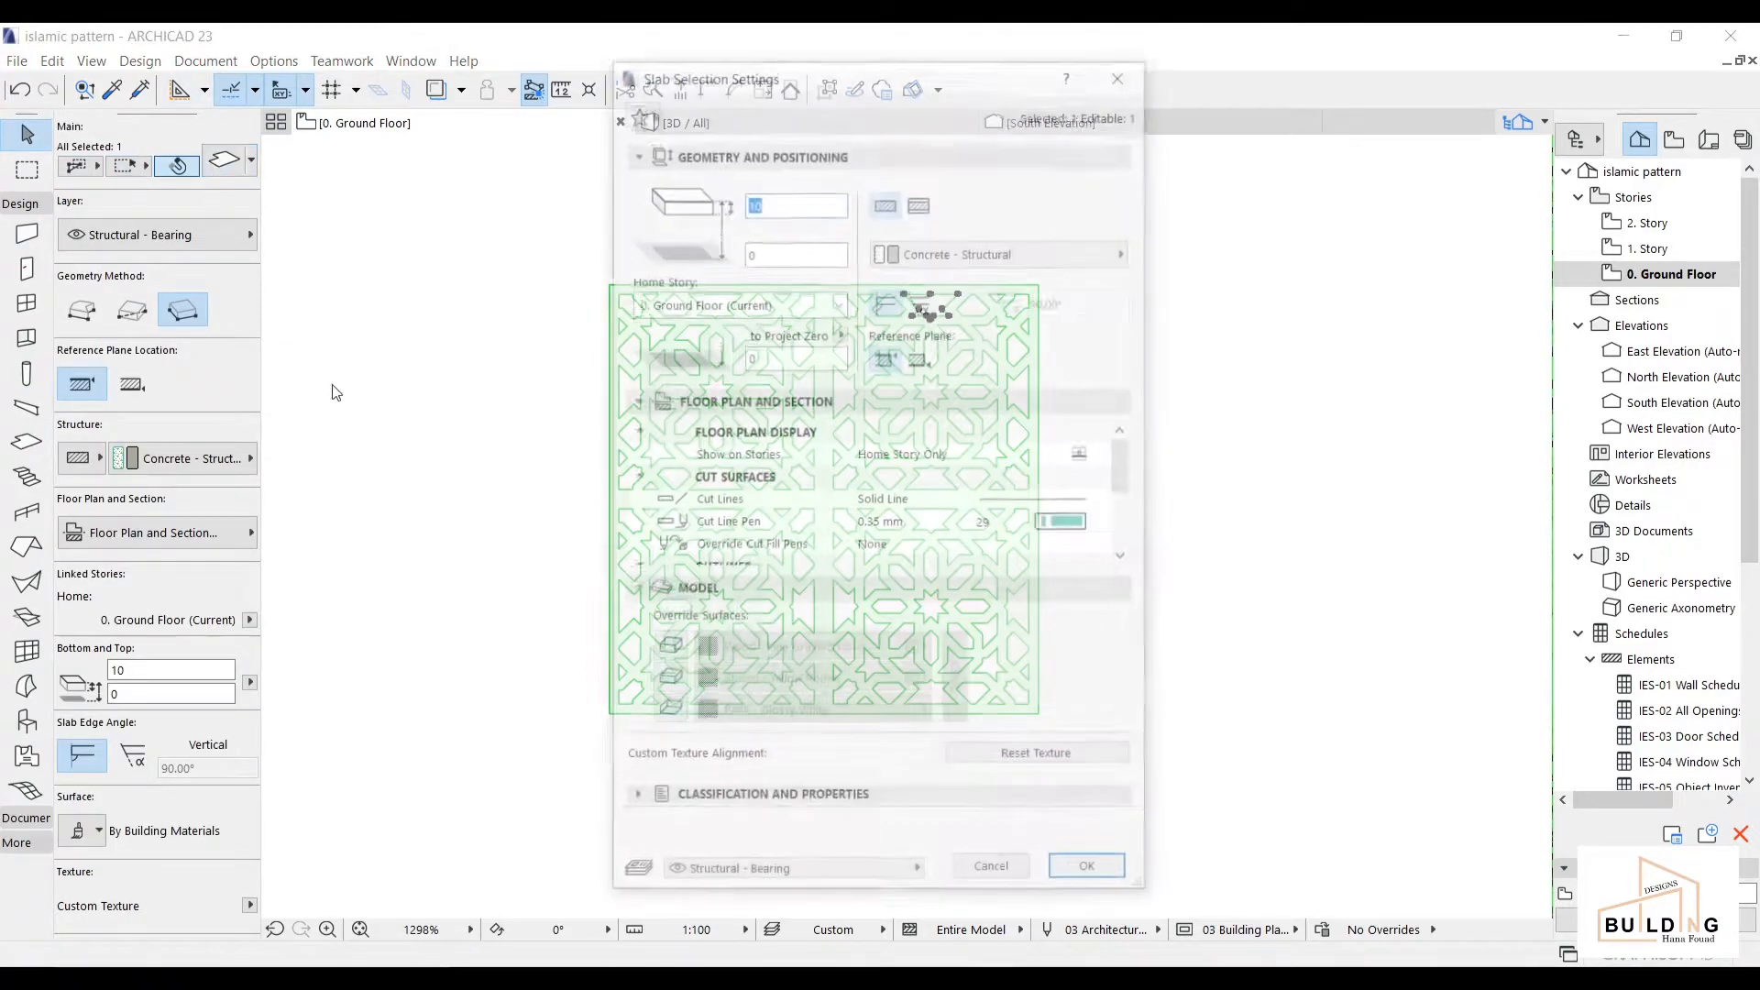
click(667, 649)
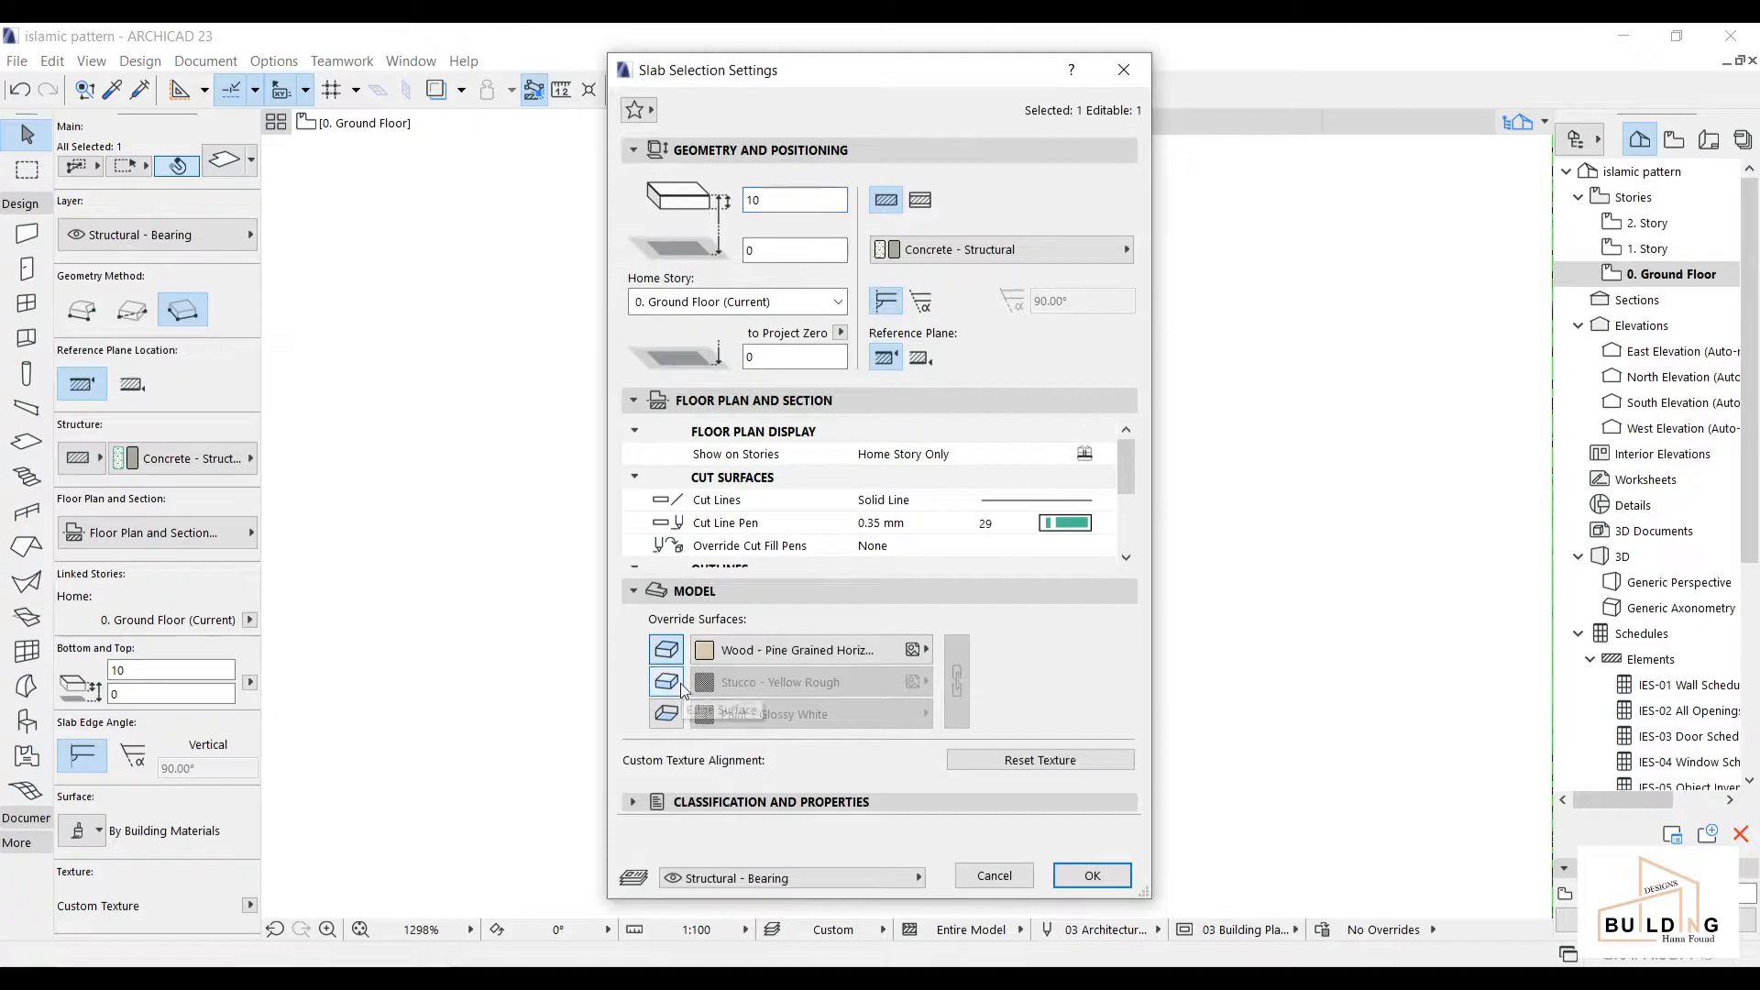
click(666, 681)
click(666, 713)
click(807, 650)
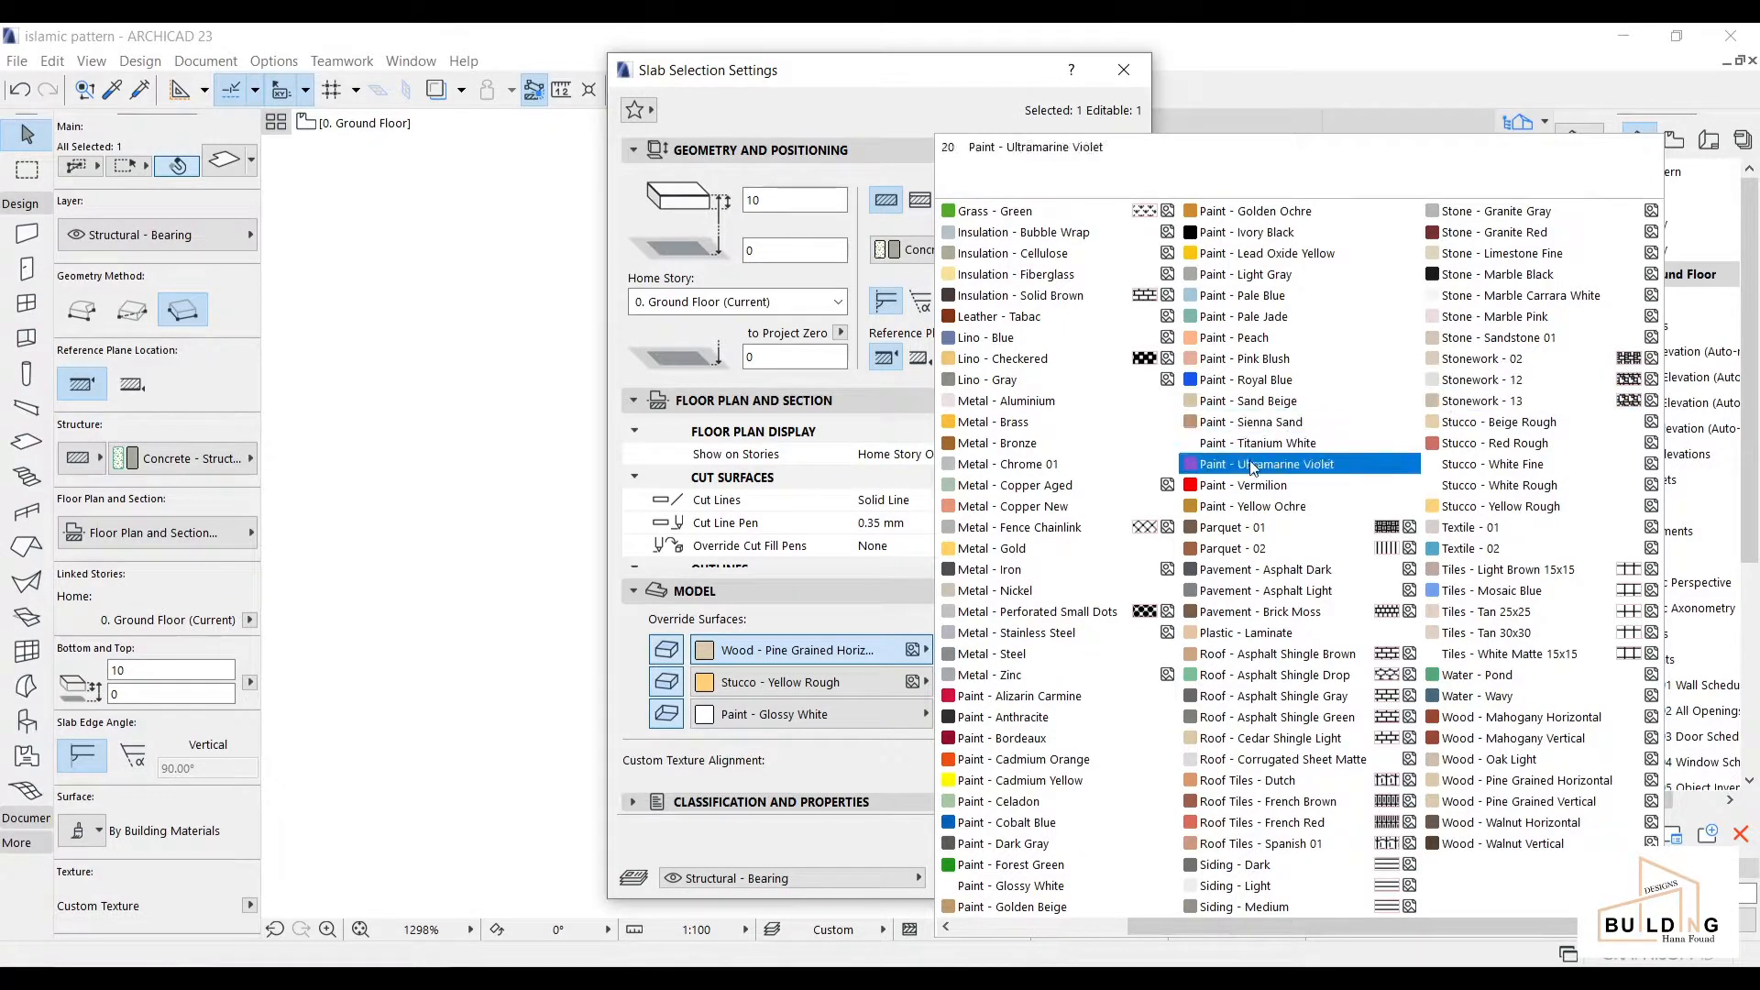
click(1000, 422)
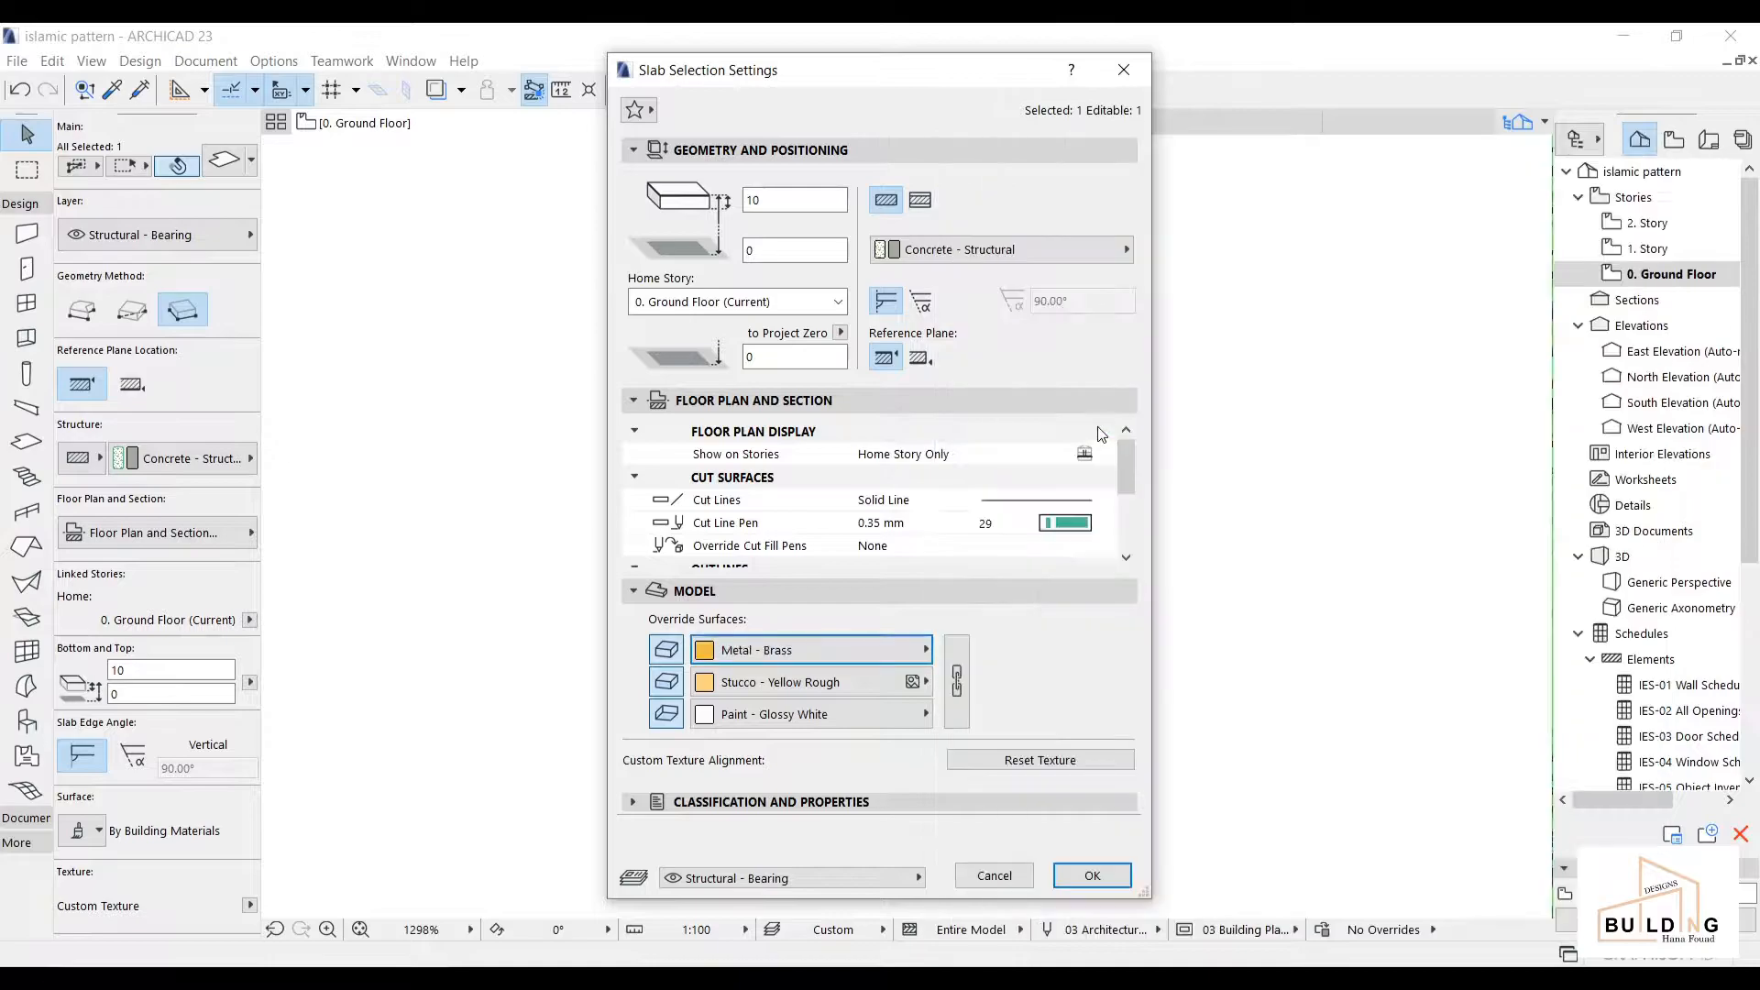
click(957, 681)
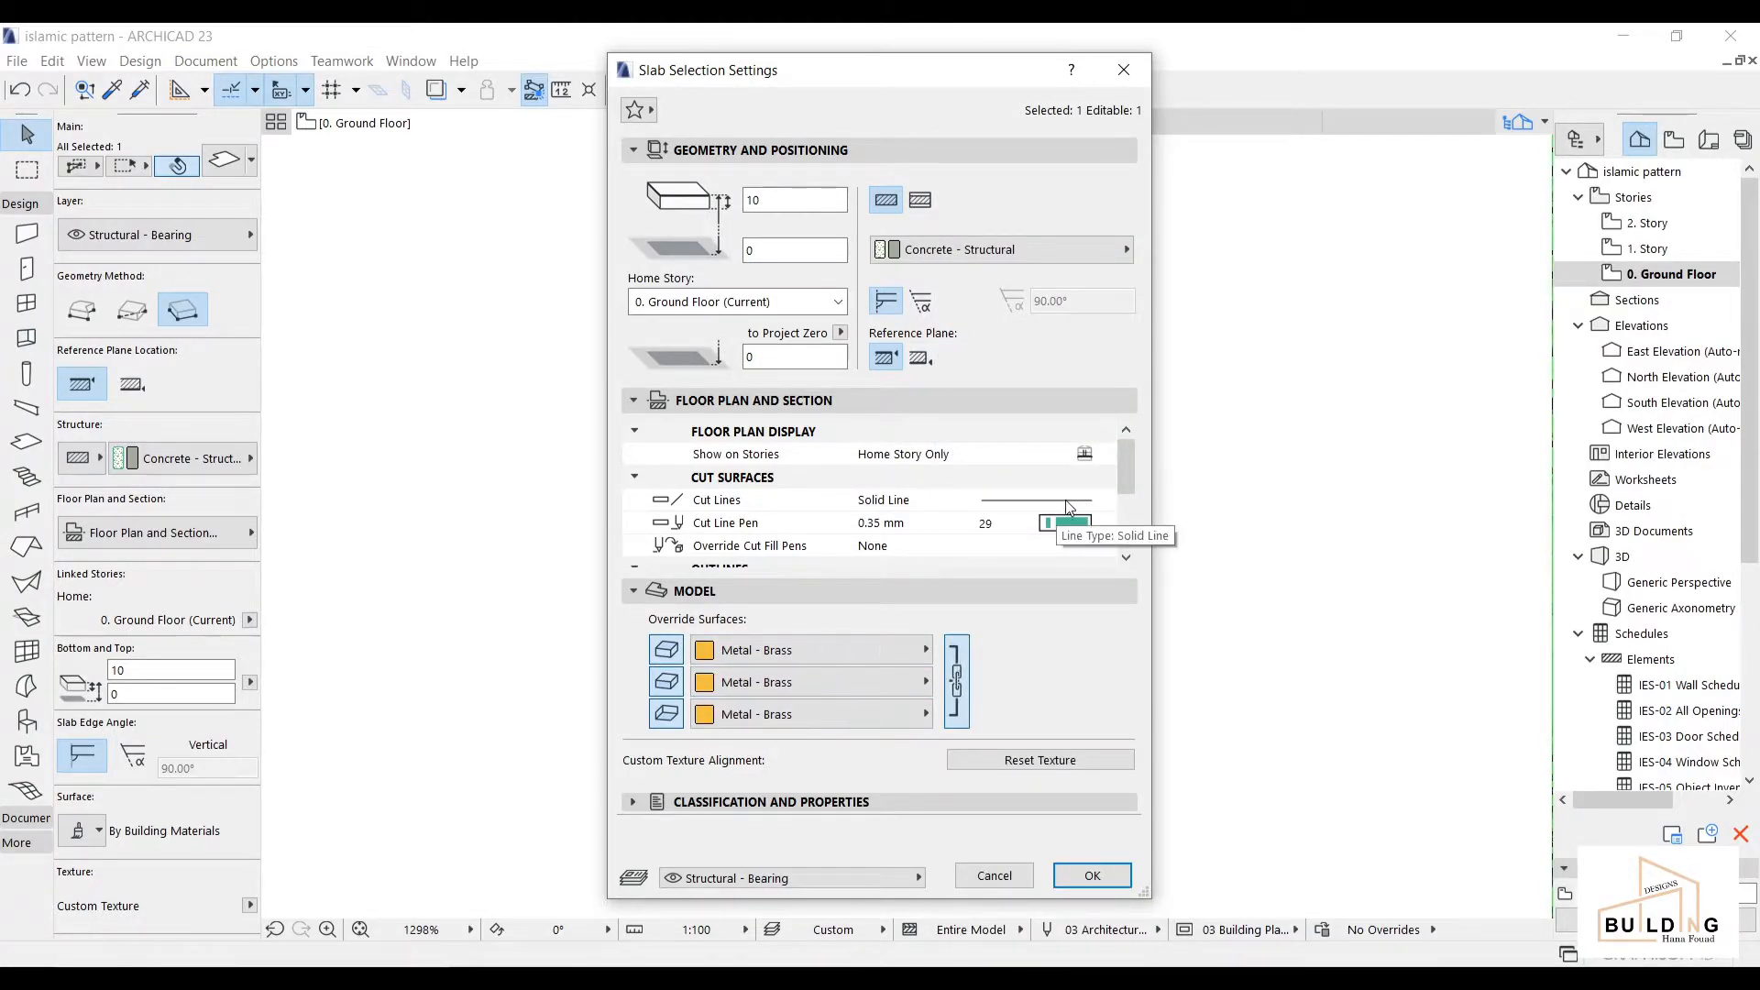
- Set the slab's cut line pen to black pen 1 (0.13 mm) and apply the slab settings
click(1069, 524)
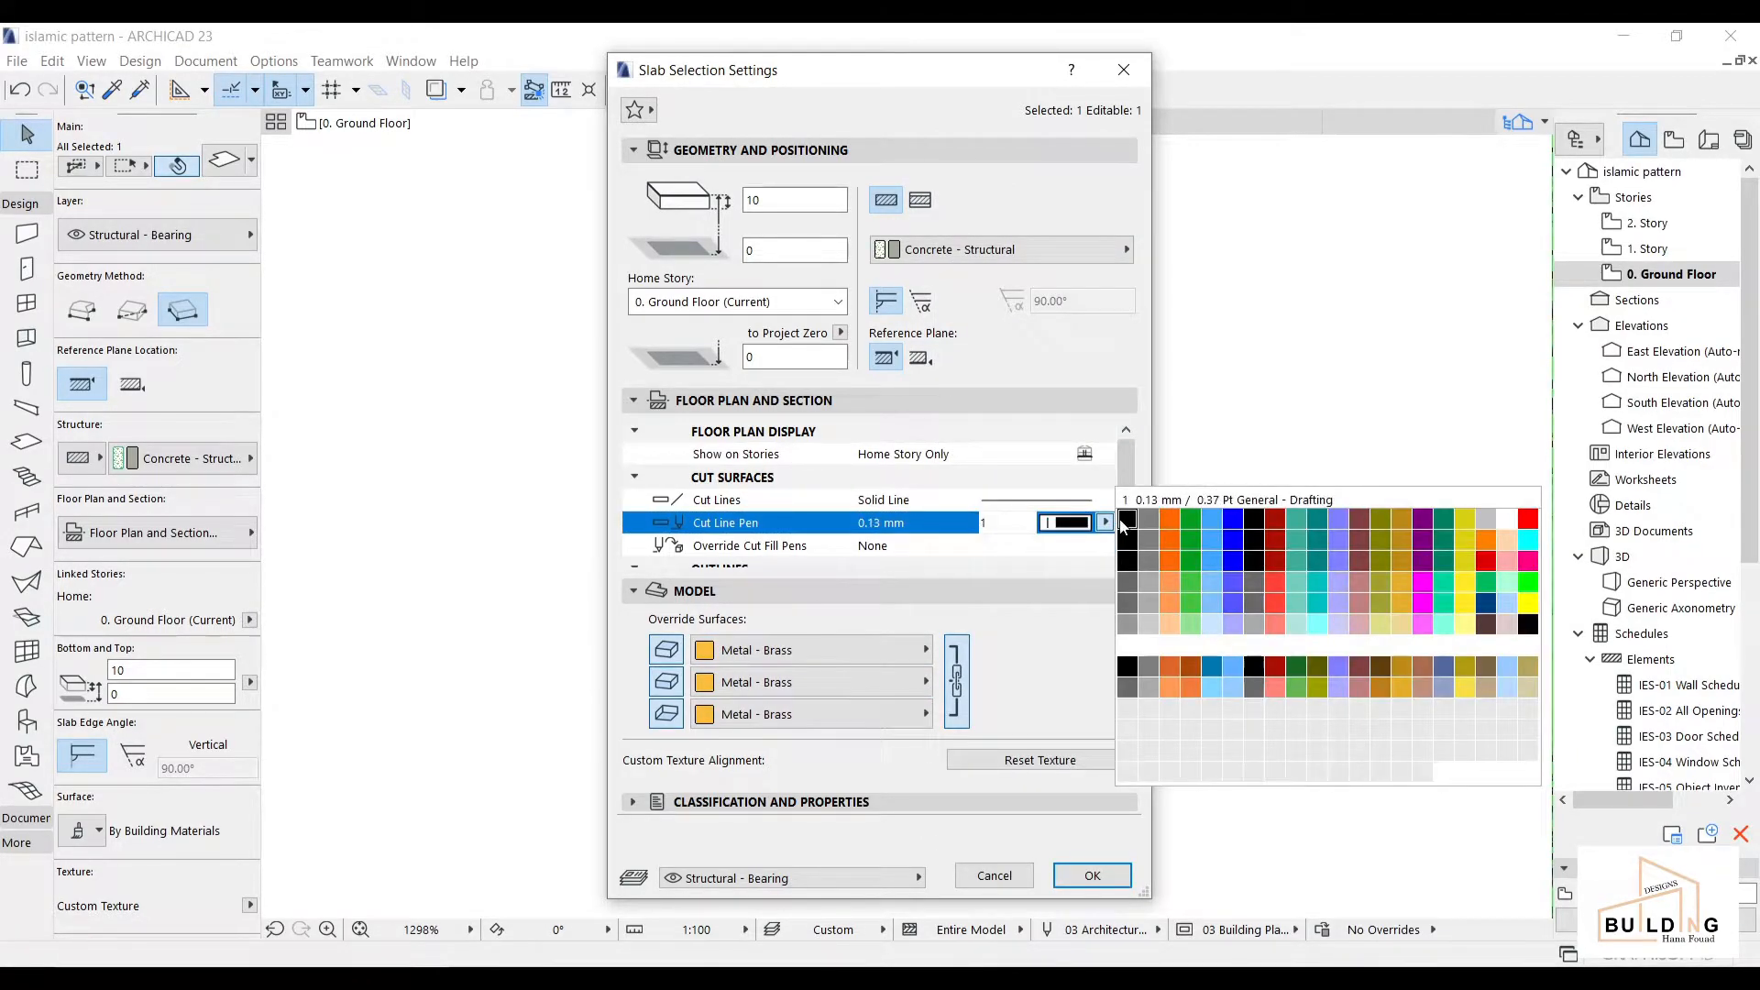
click(1127, 520)
click(1095, 882)
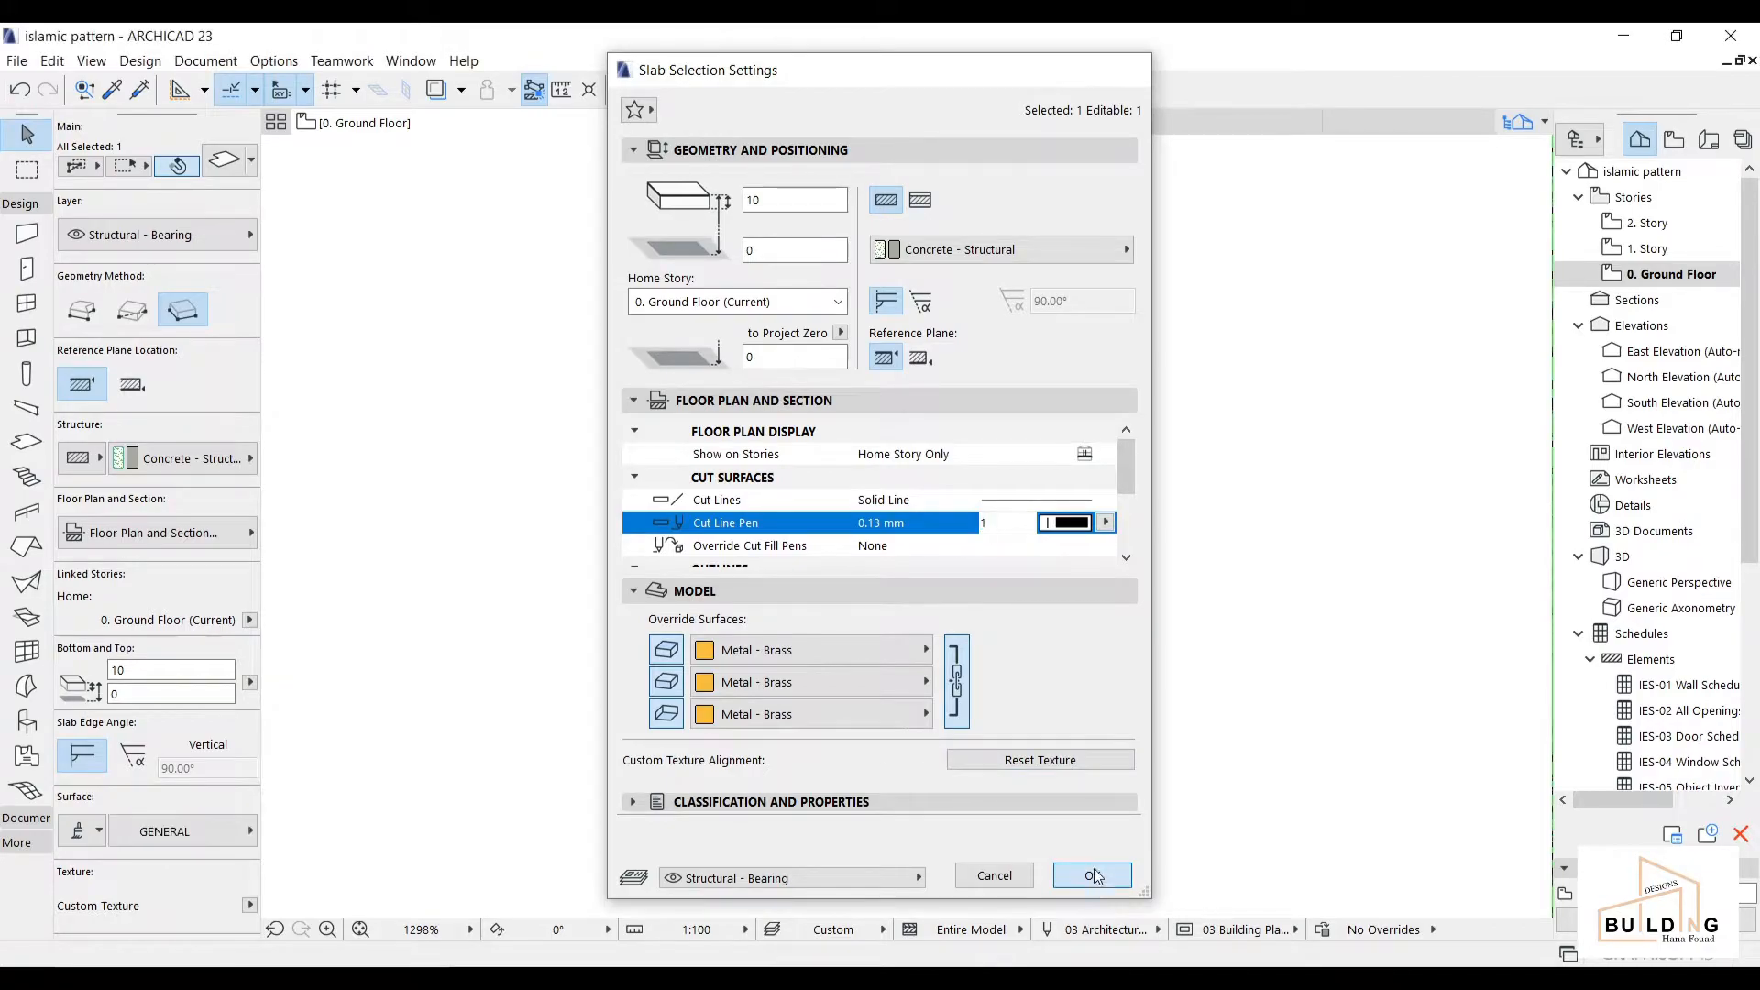
click(1045, 476)
click(1080, 247)
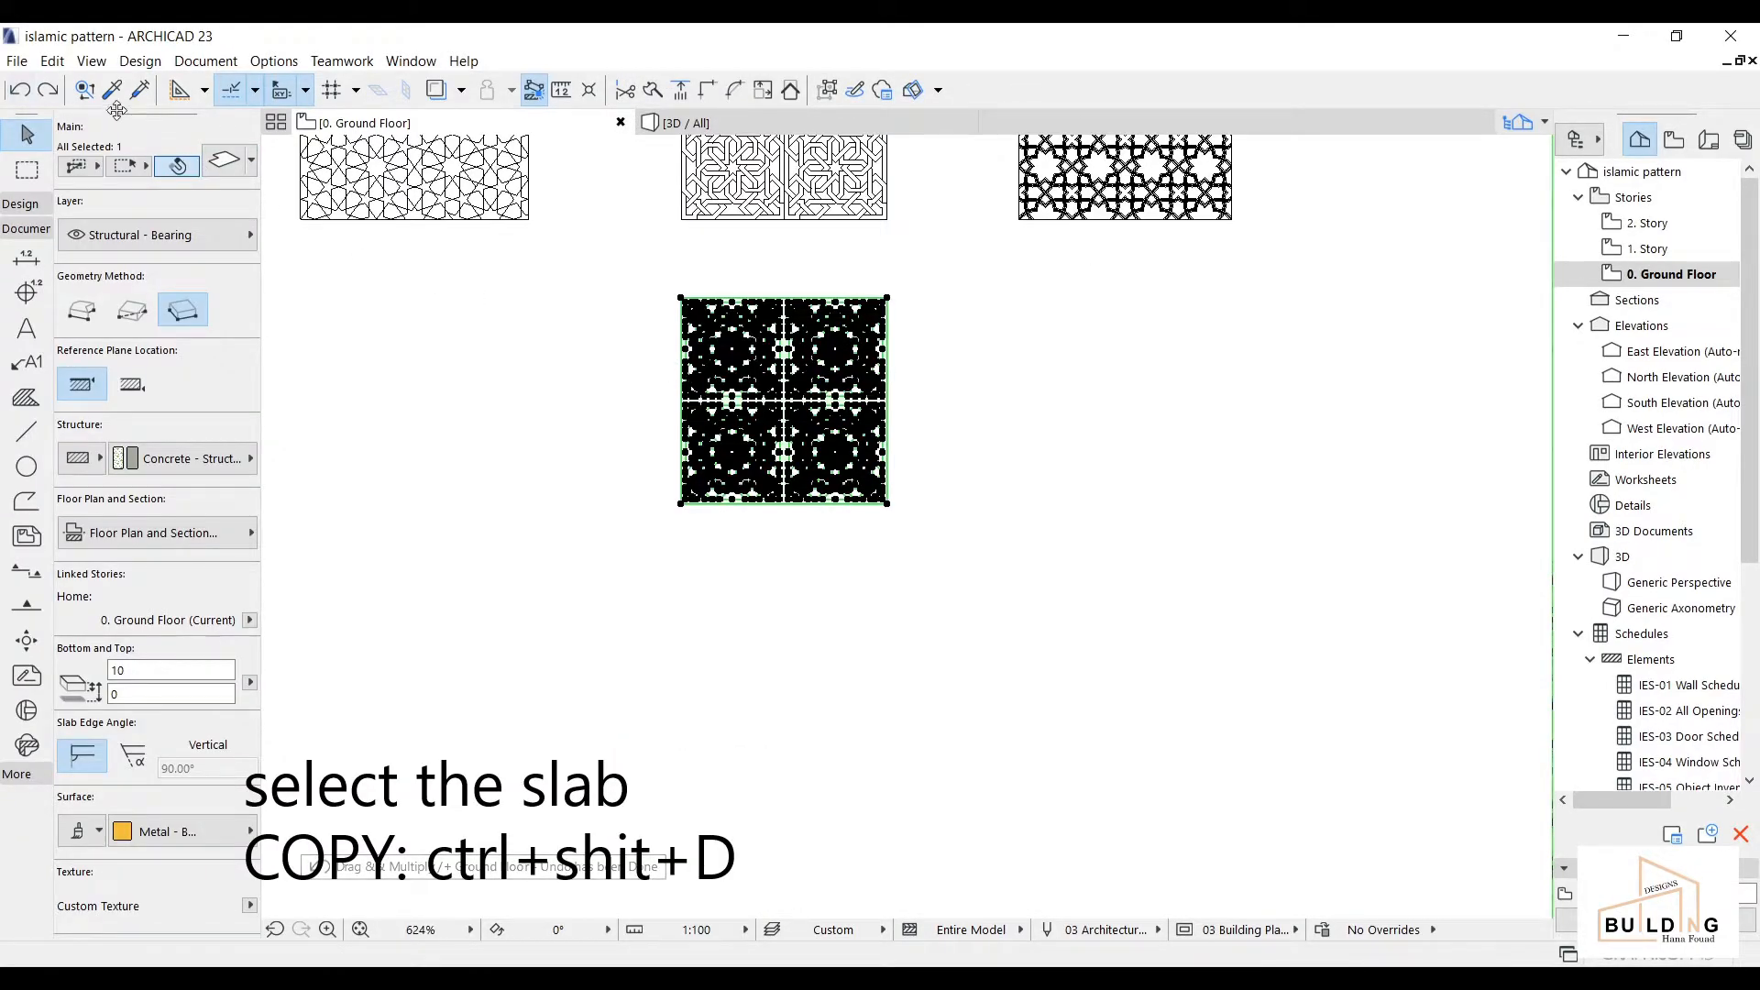
- Redo the slab copy beside the original, and copy both slabs 654 straight down so the new pair adjoins their lower edge
click(48, 89)
click(1214, 478)
click(1172, 294)
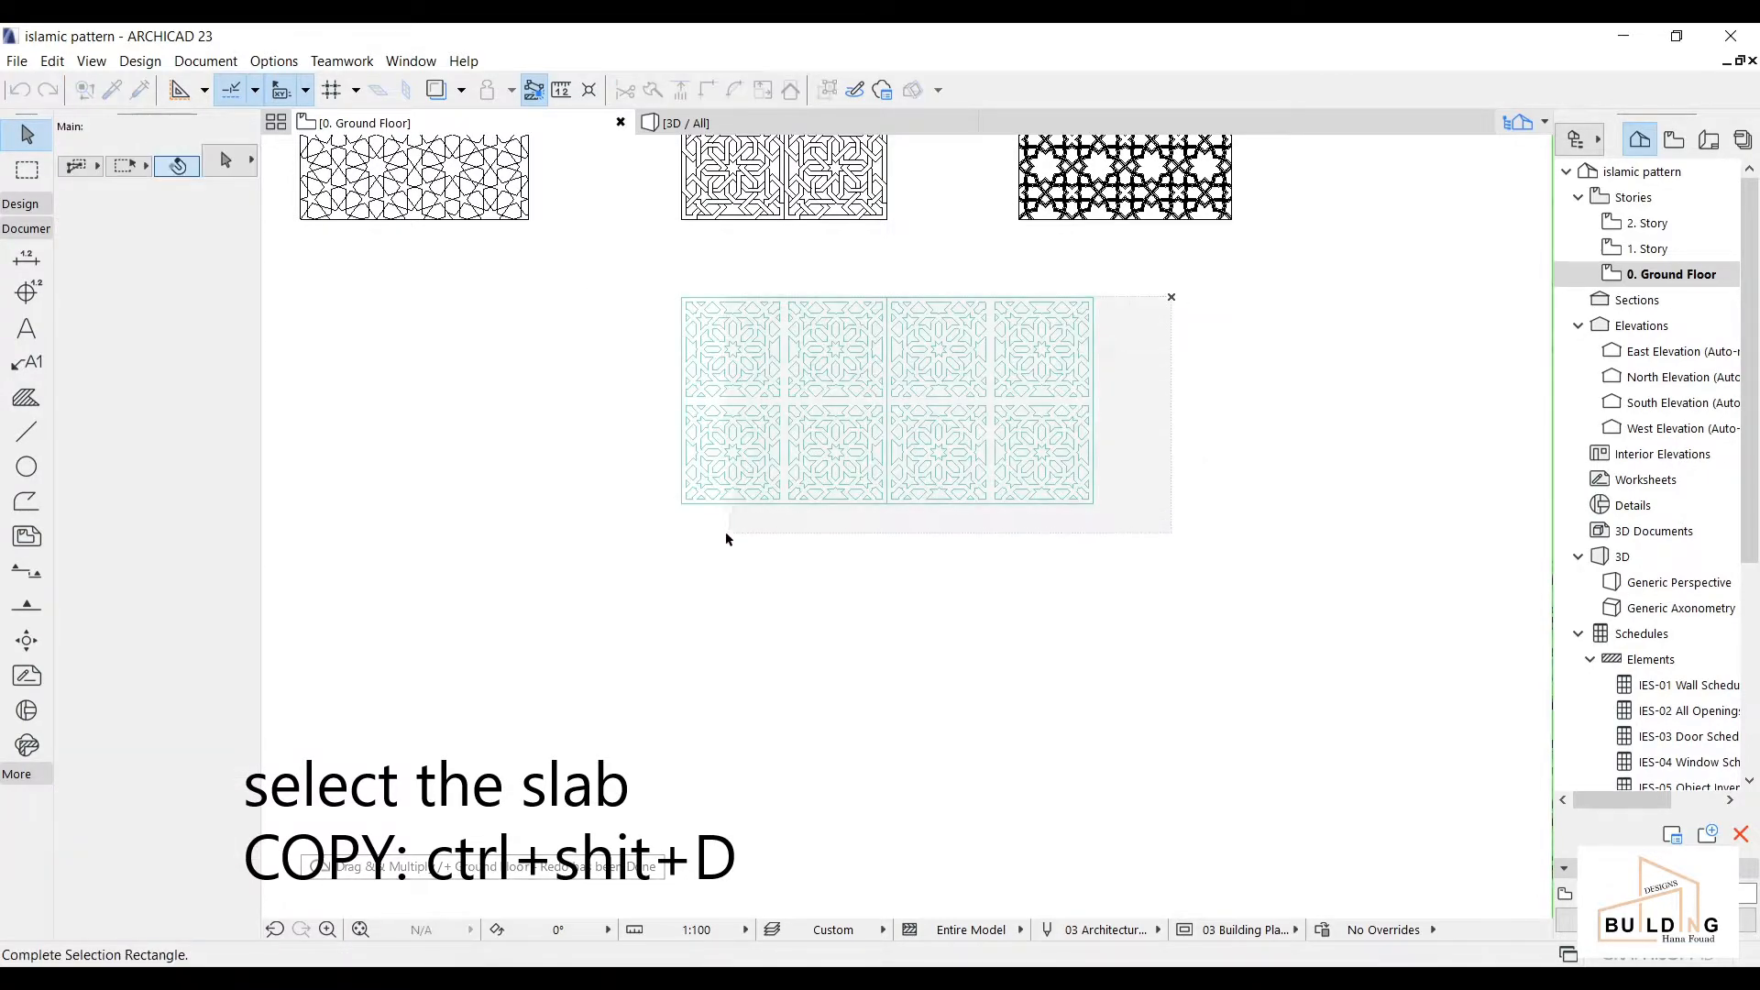
click(656, 555)
key(ctrl+shift+d)
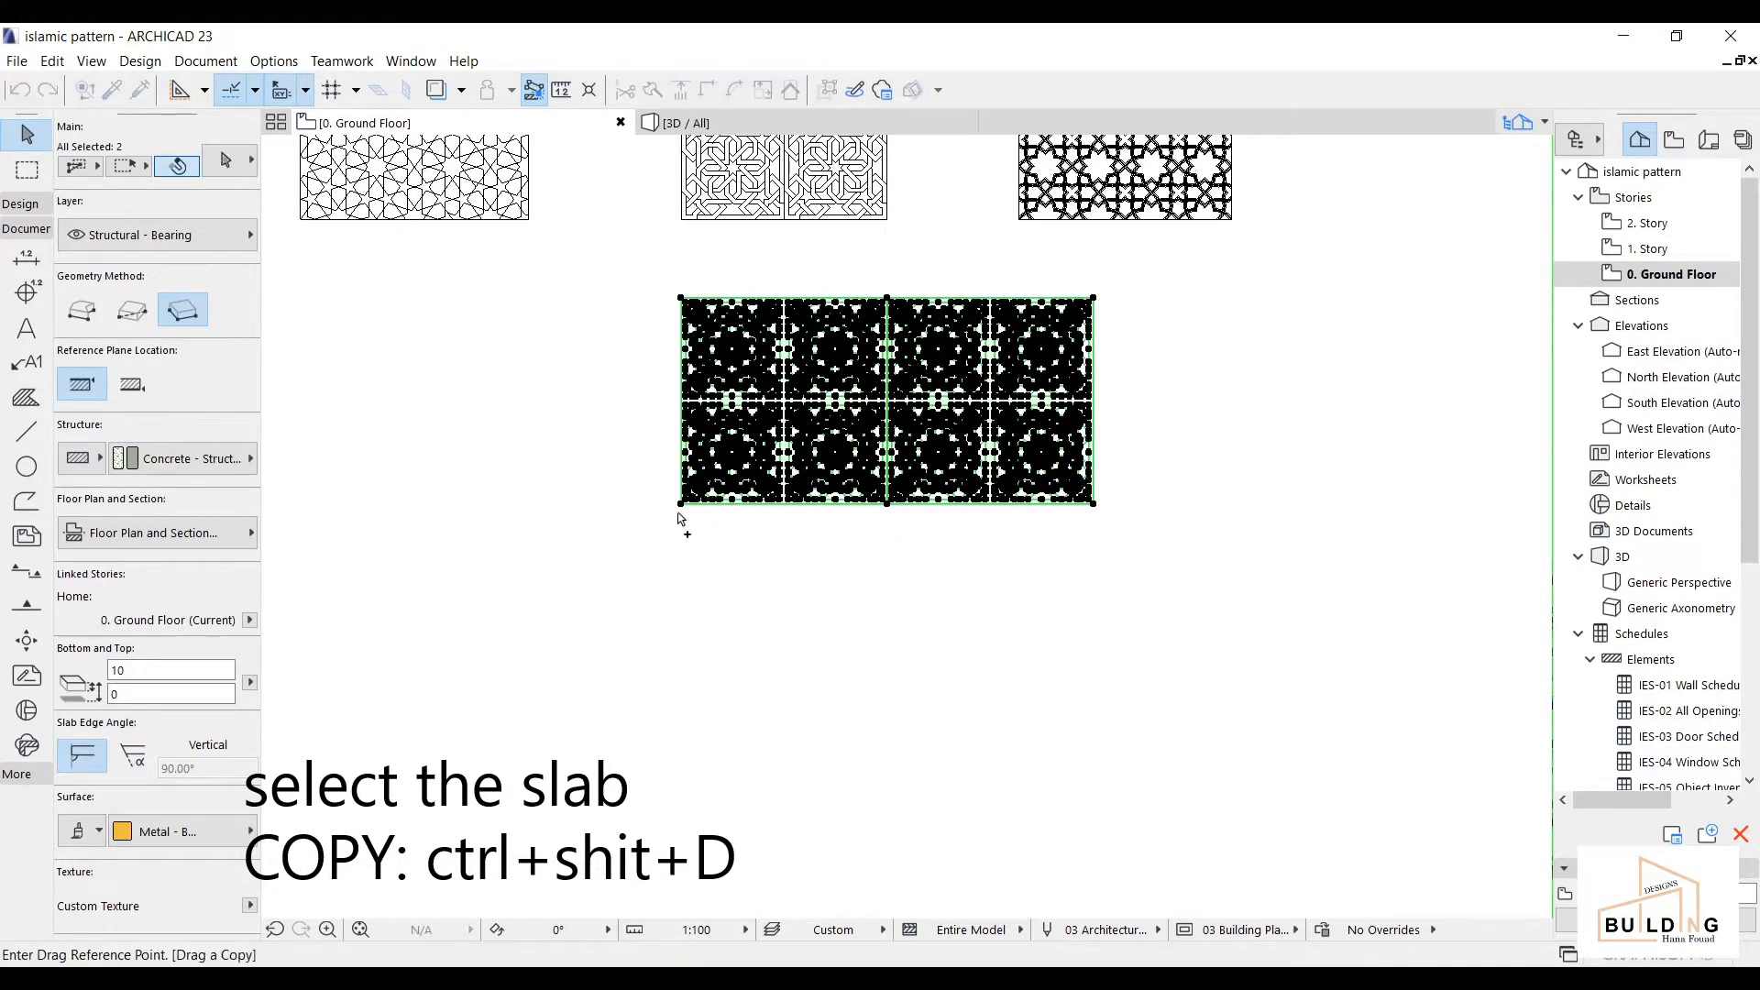
scroll(683, 348, up, 2)
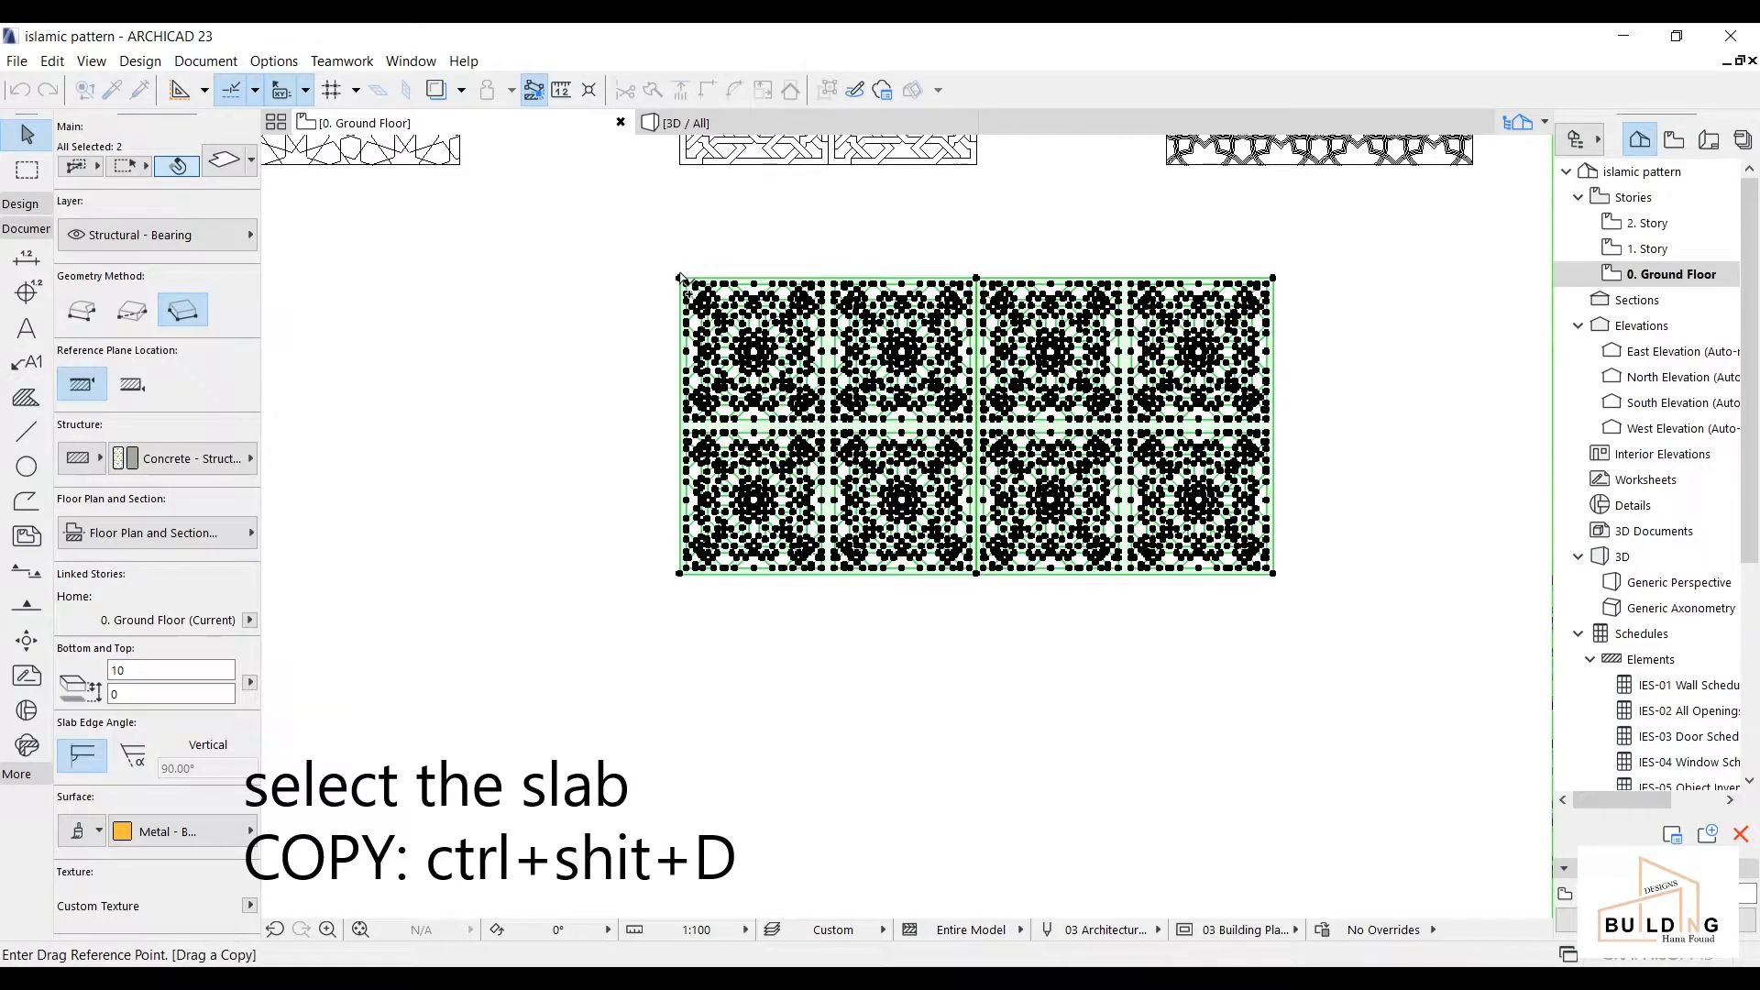
click(679, 278)
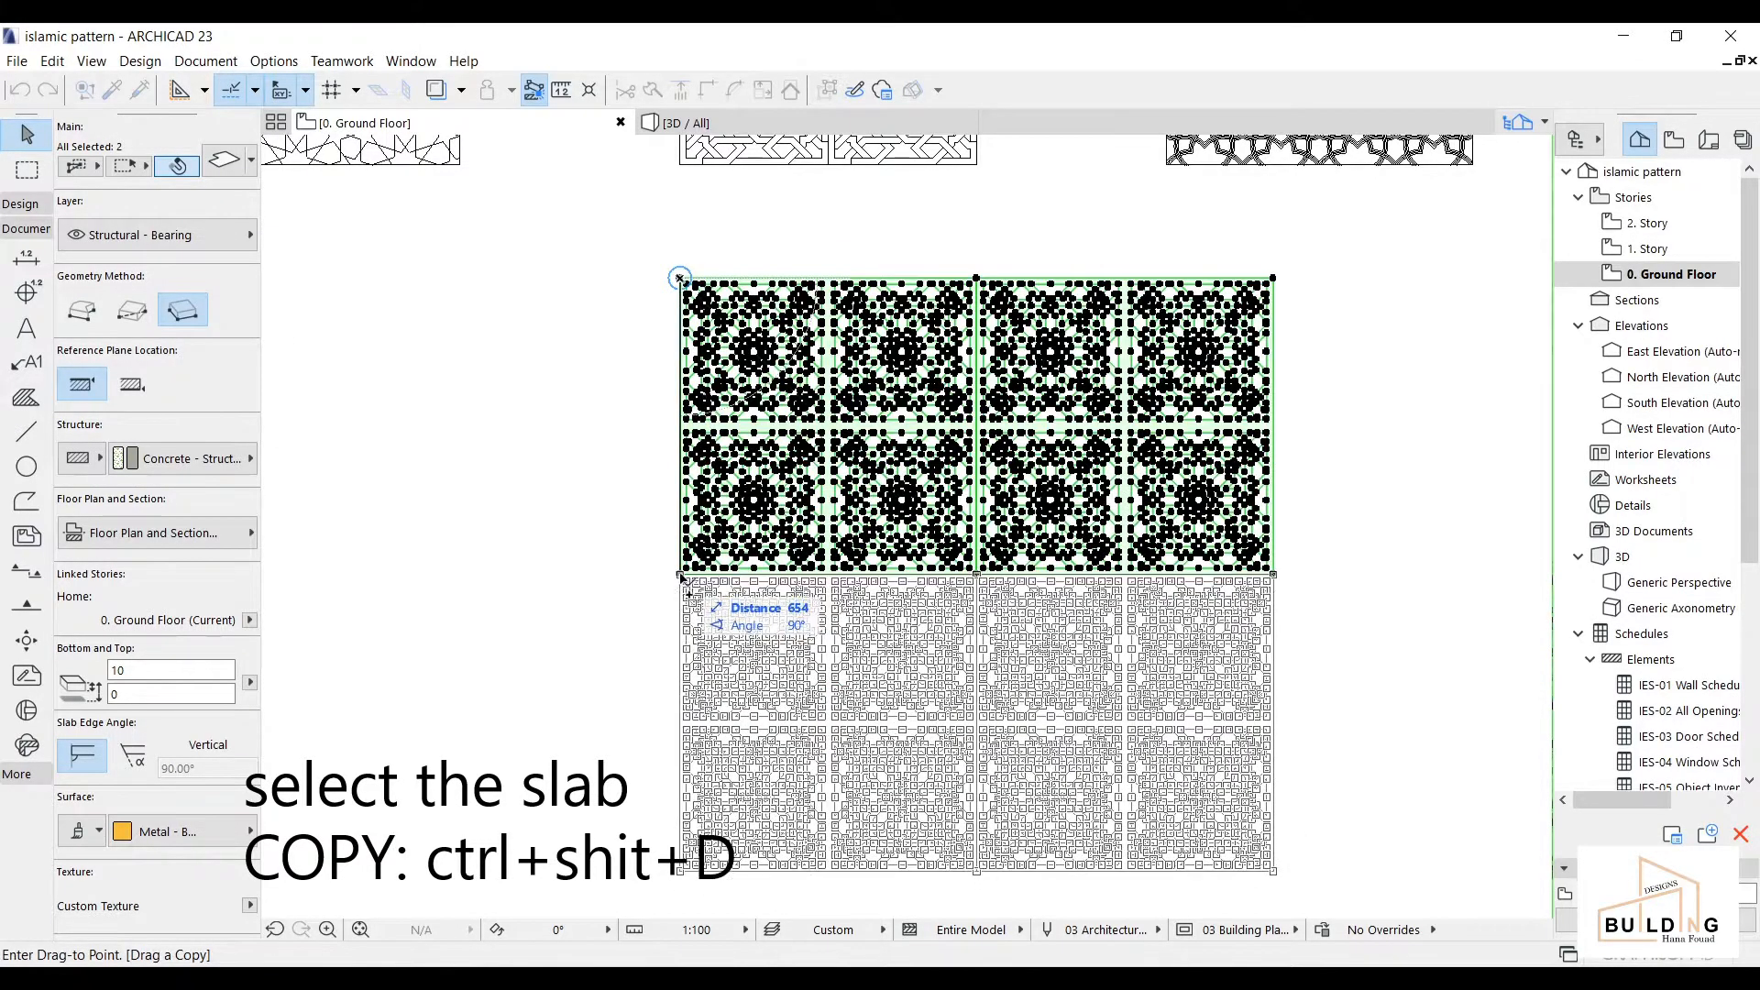
click(682, 576)
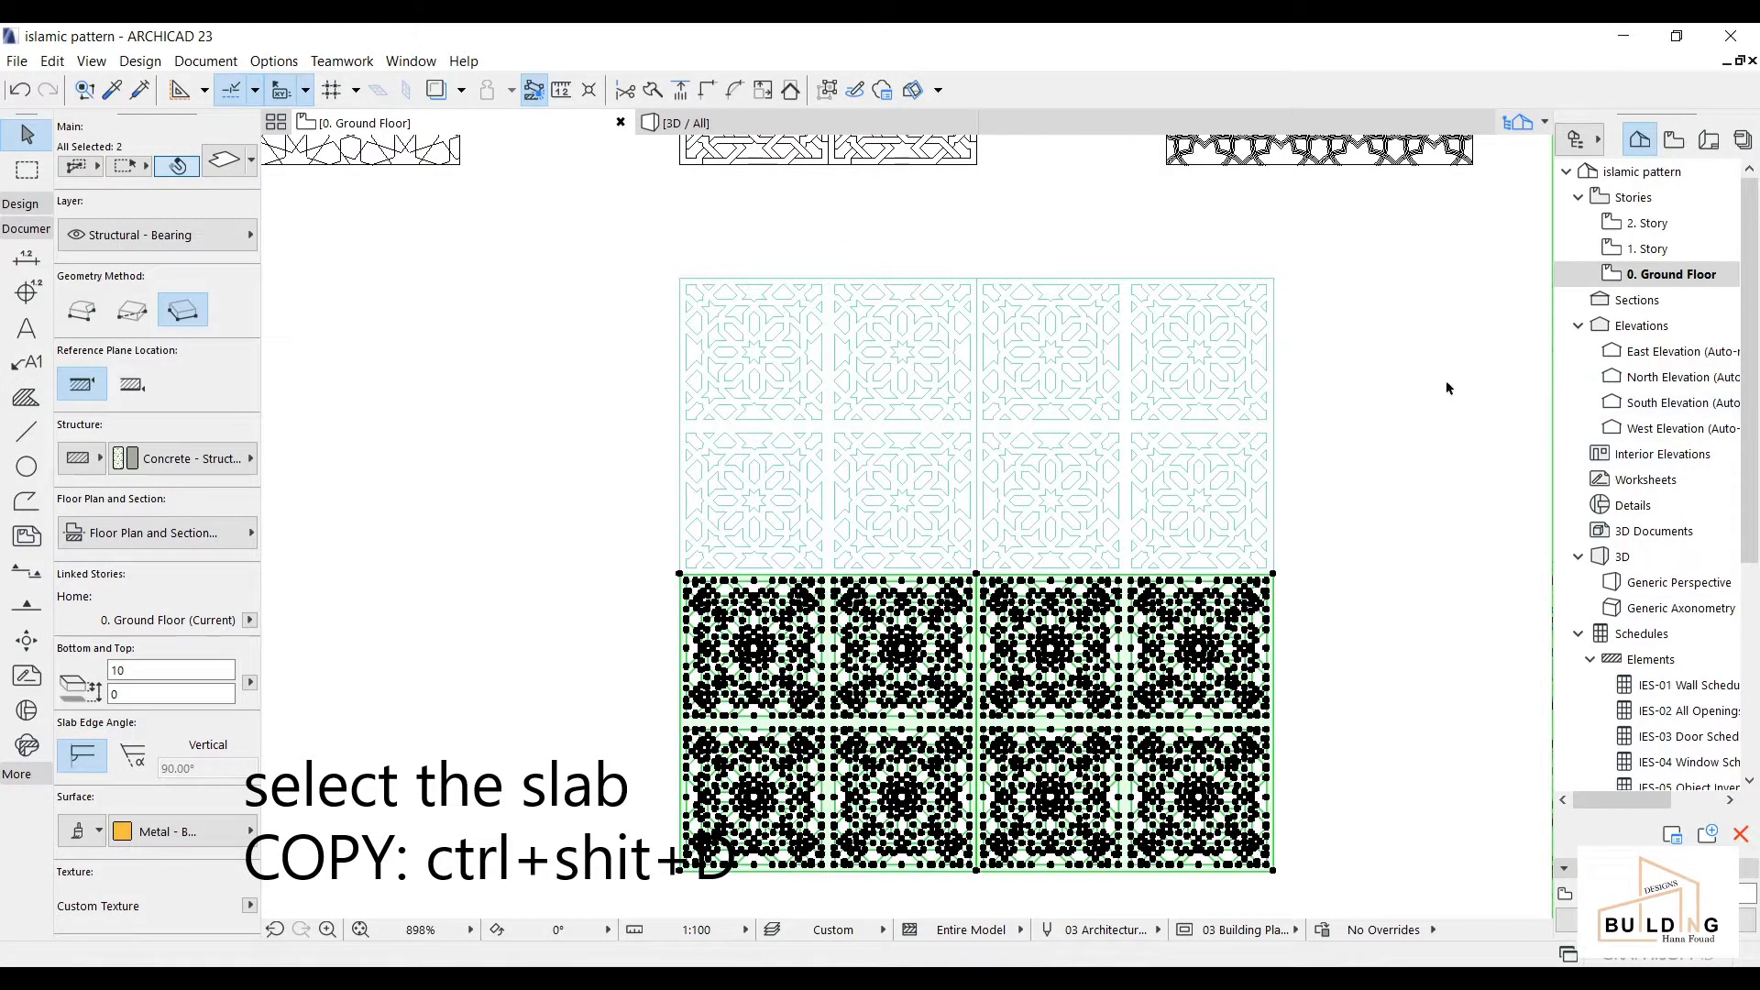
click(1340, 454)
- Set the uncut line pen of all four slabs to black pen 1 and apply the settings
scroll(1284, 394, down, 2)
drag(1293, 266, 709, 794)
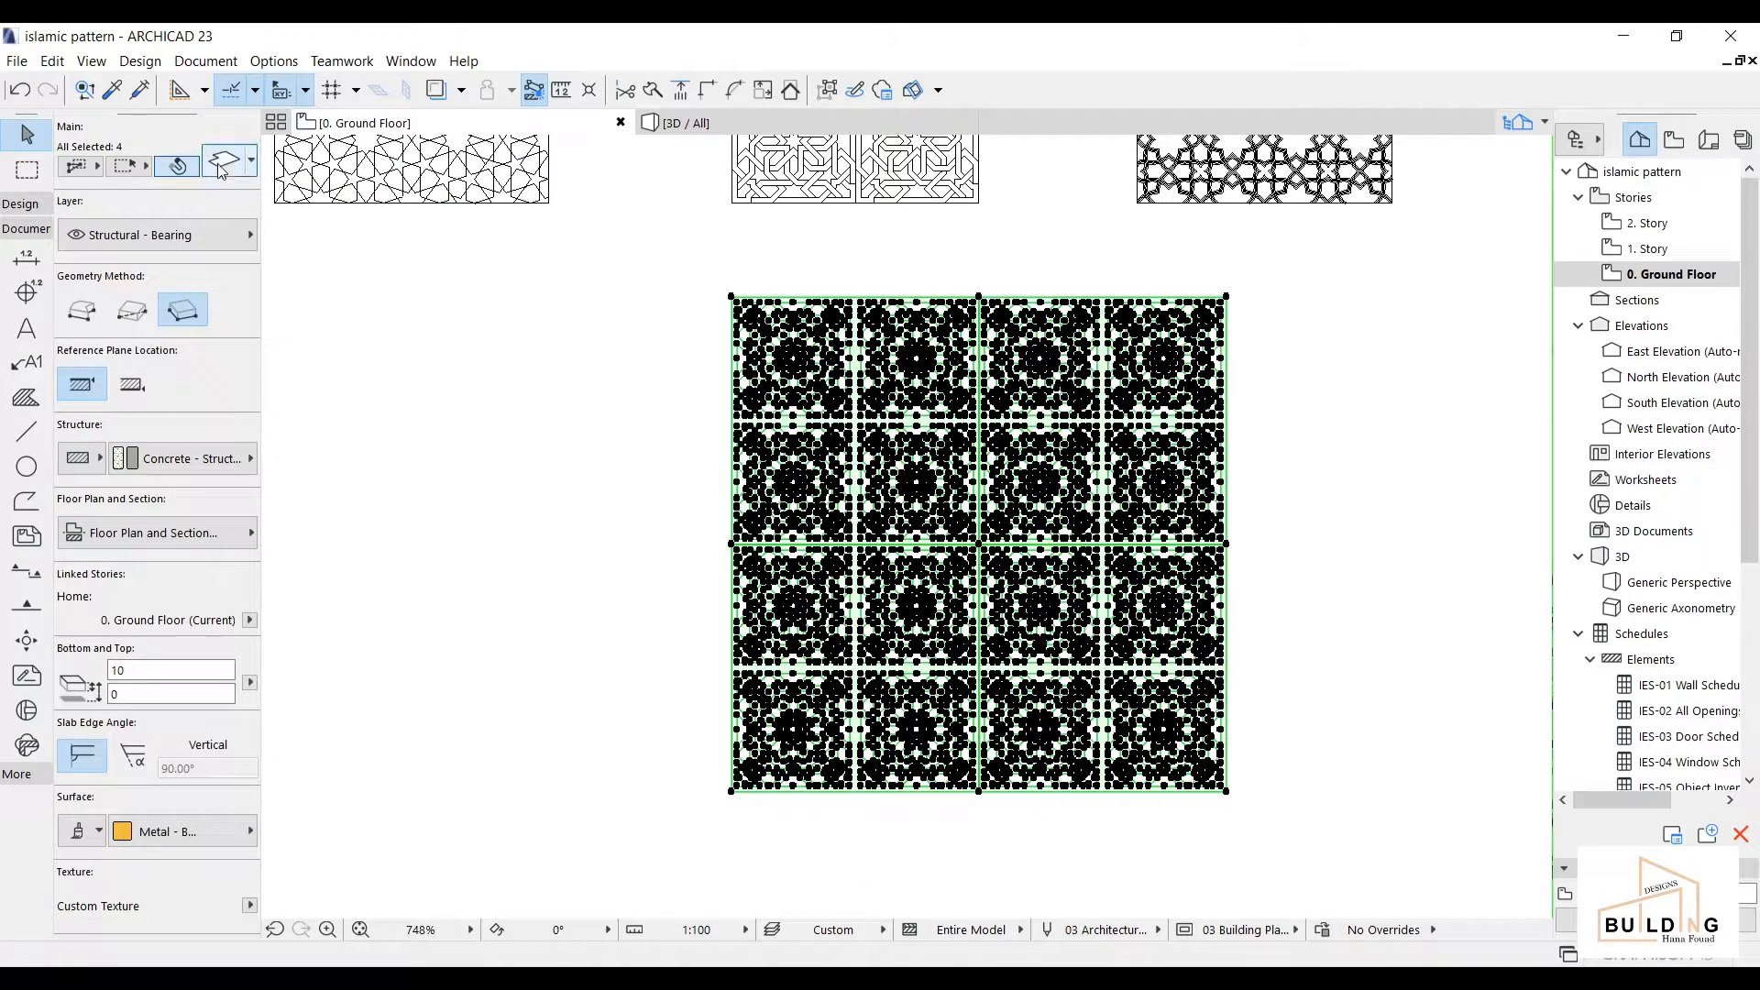
click(224, 162)
scroll(1084, 542, down, 3)
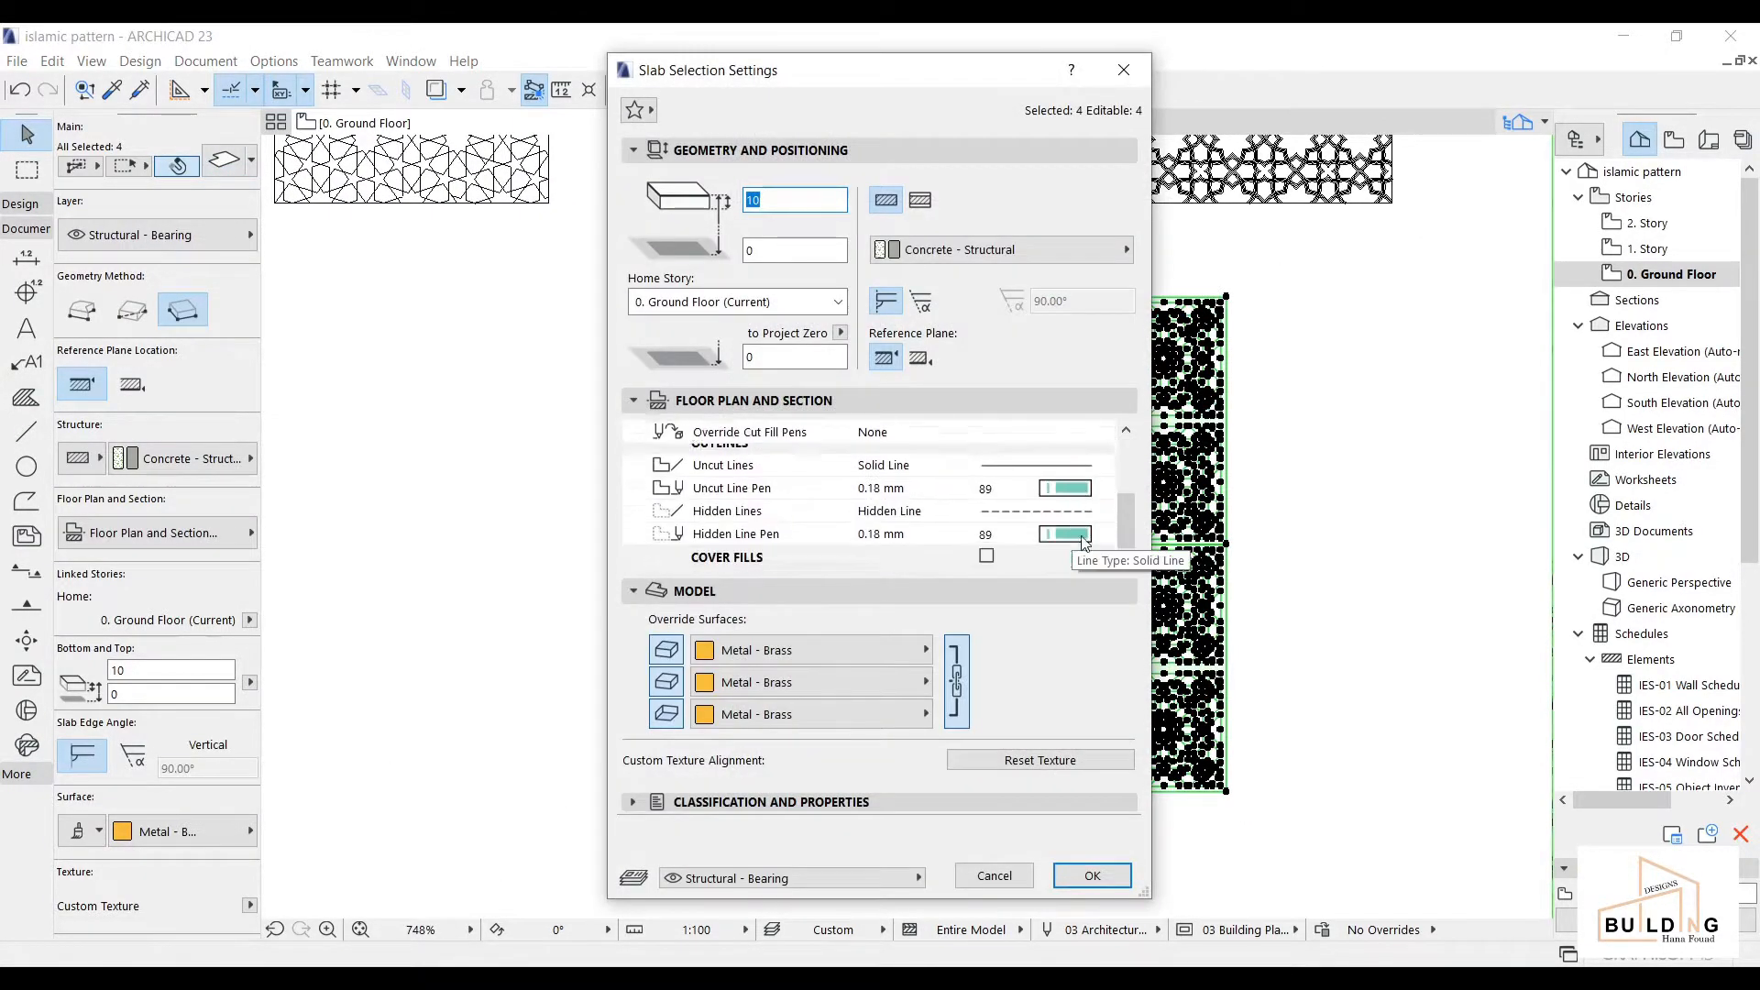
click(1063, 477)
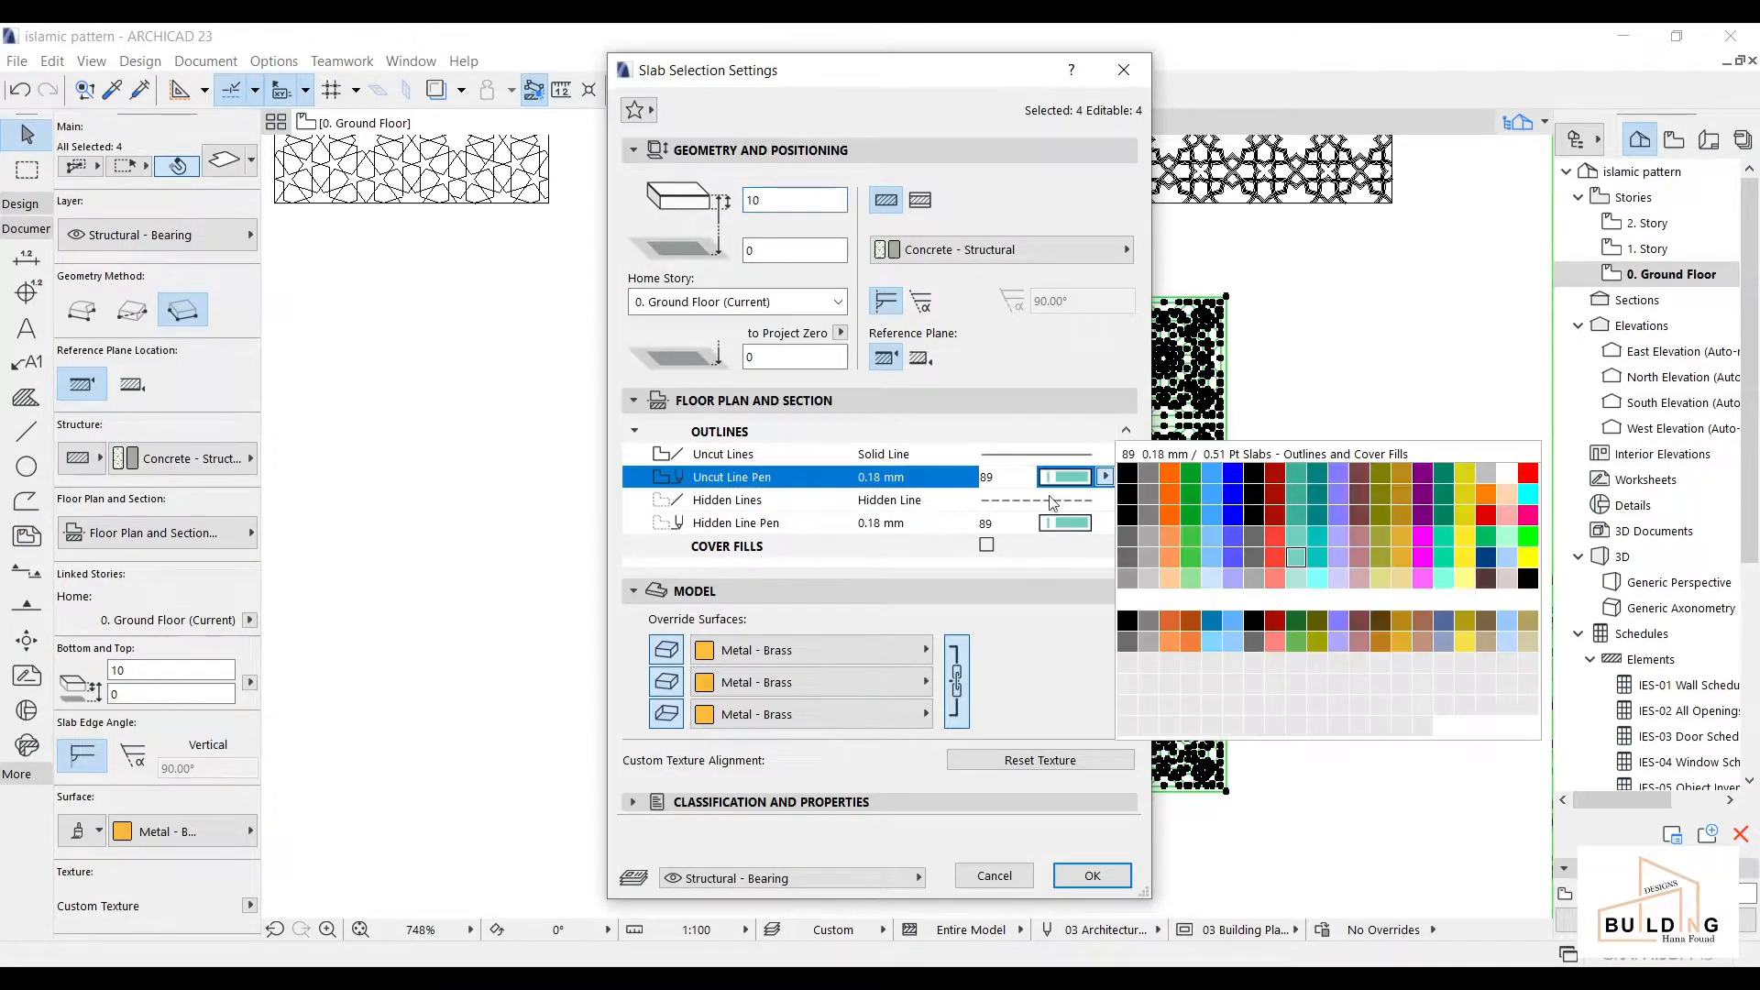
click(1126, 474)
click(1089, 875)
- Examine the four brass slabs in the 3D view and clear the selection
key(F3)
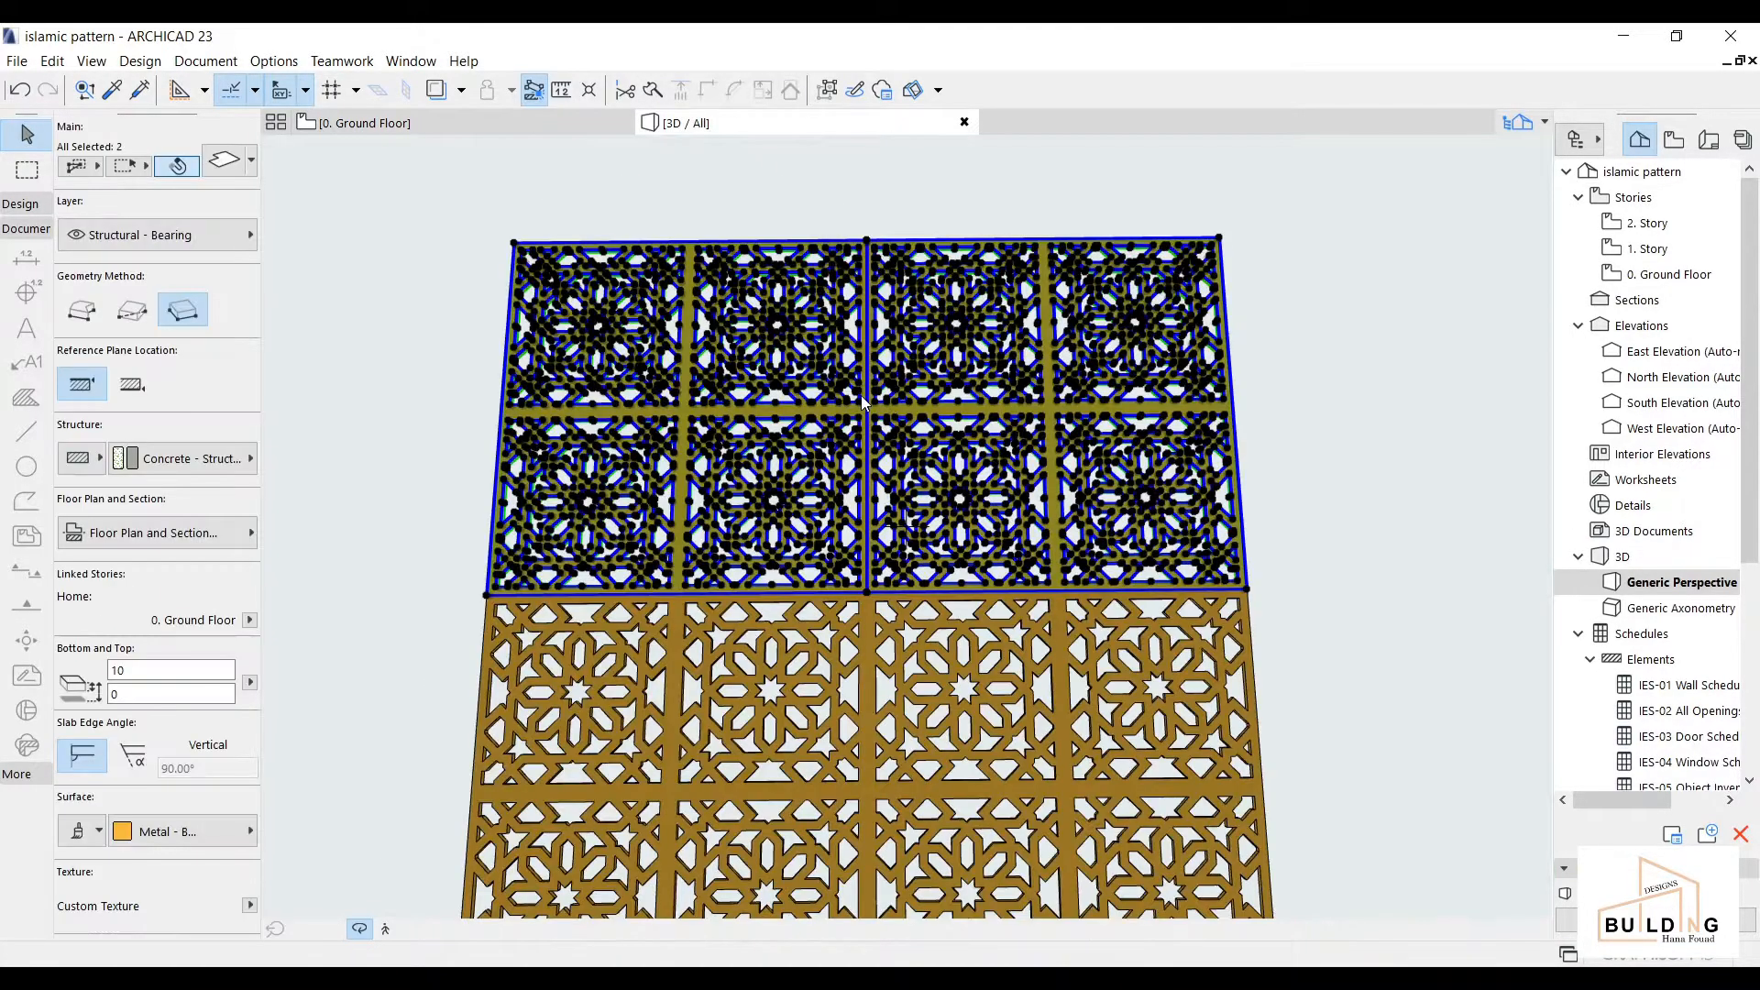
shift+middle_drag(861, 394, 889, 389)
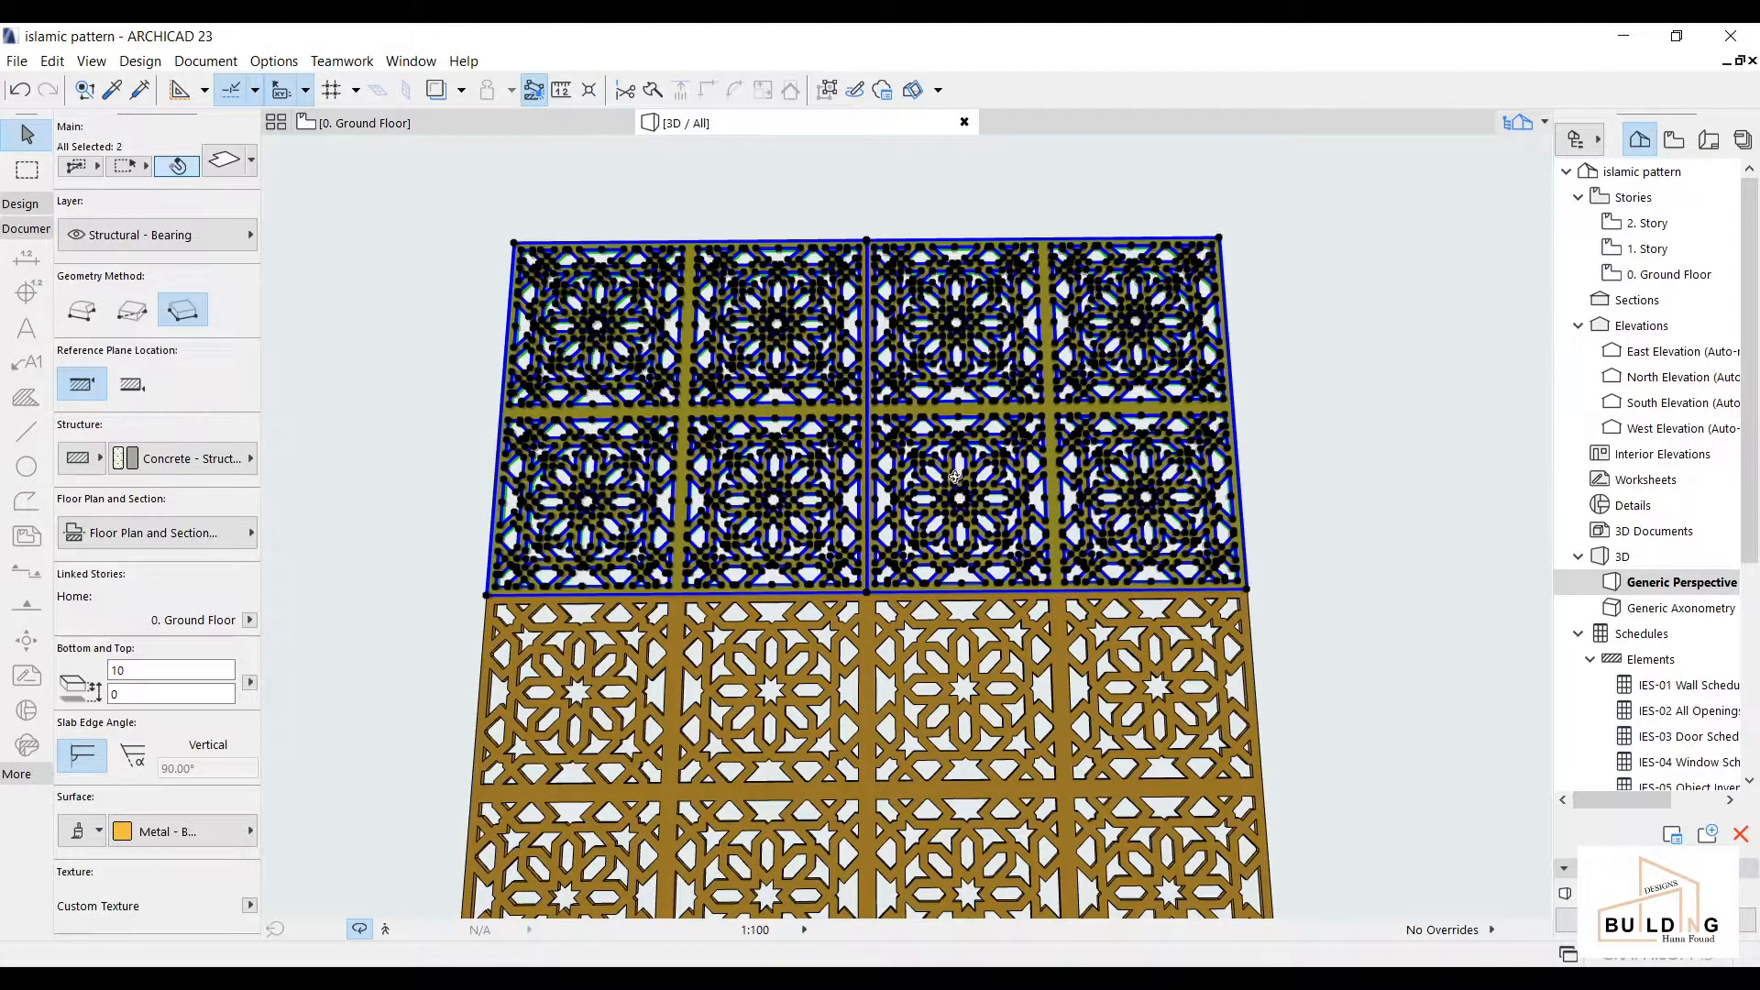
key(Escape)
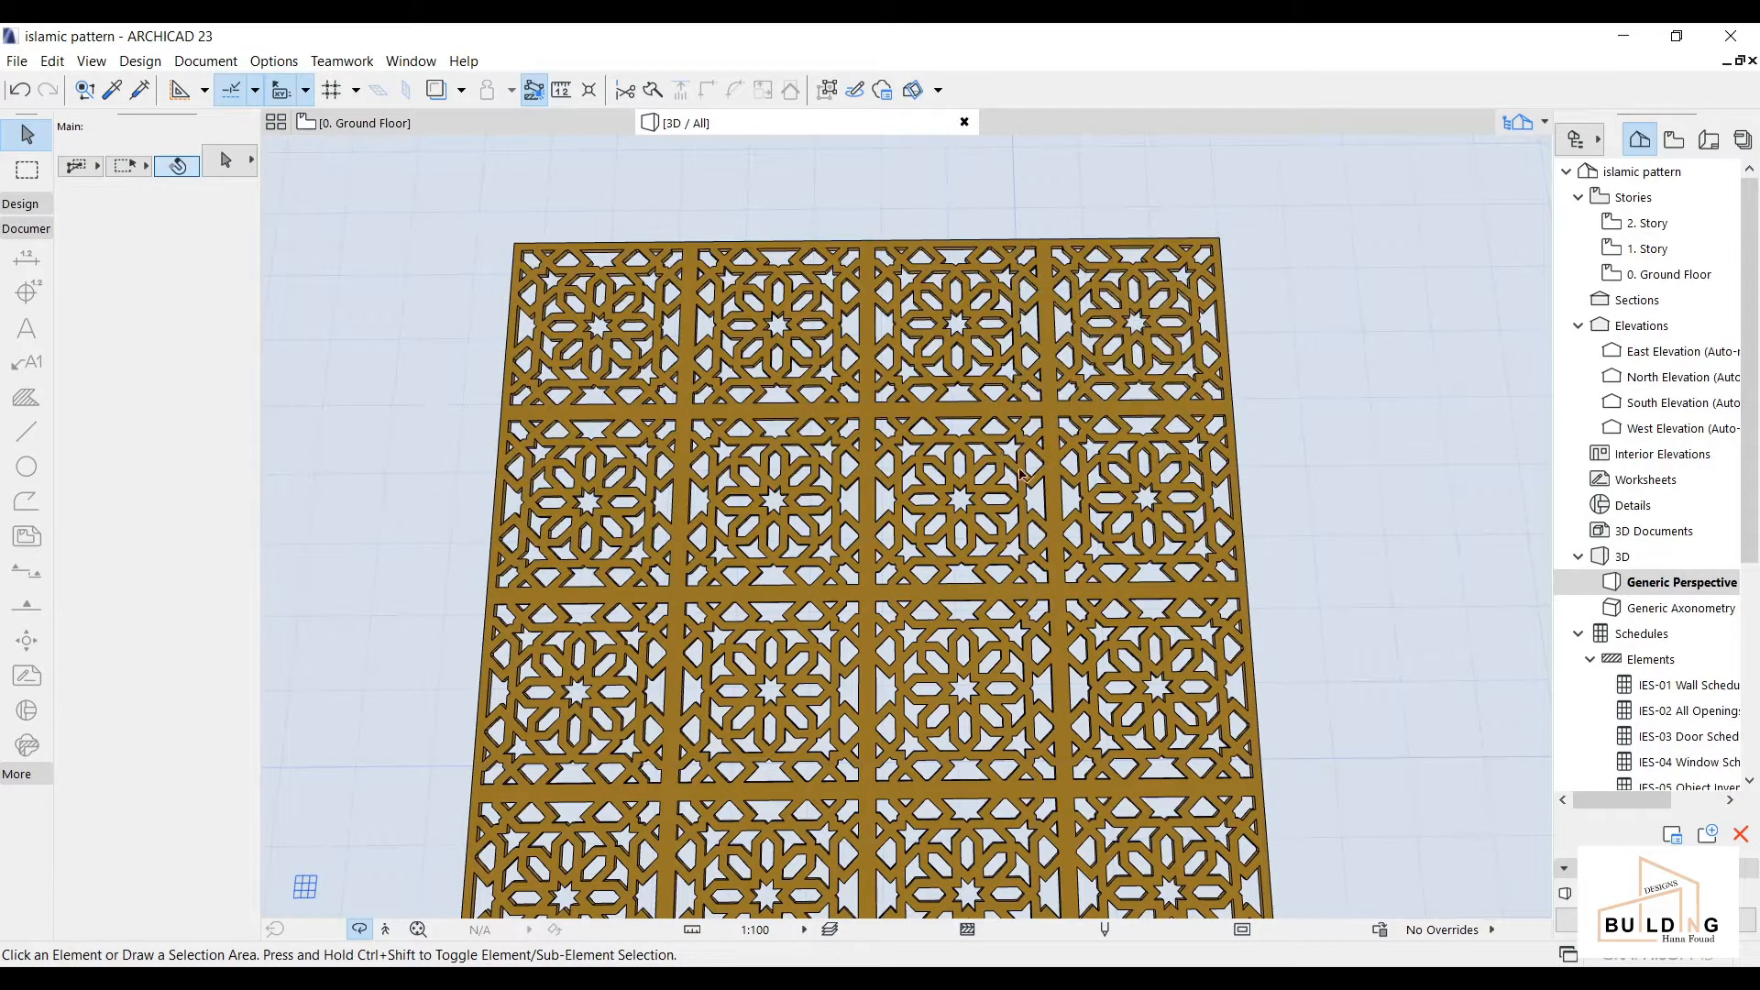
- On the ground floor plan, convert all four slabs to morphs, accept deletion of the originals, and deselect the result
key(F2)
drag(1327, 298, 712, 825)
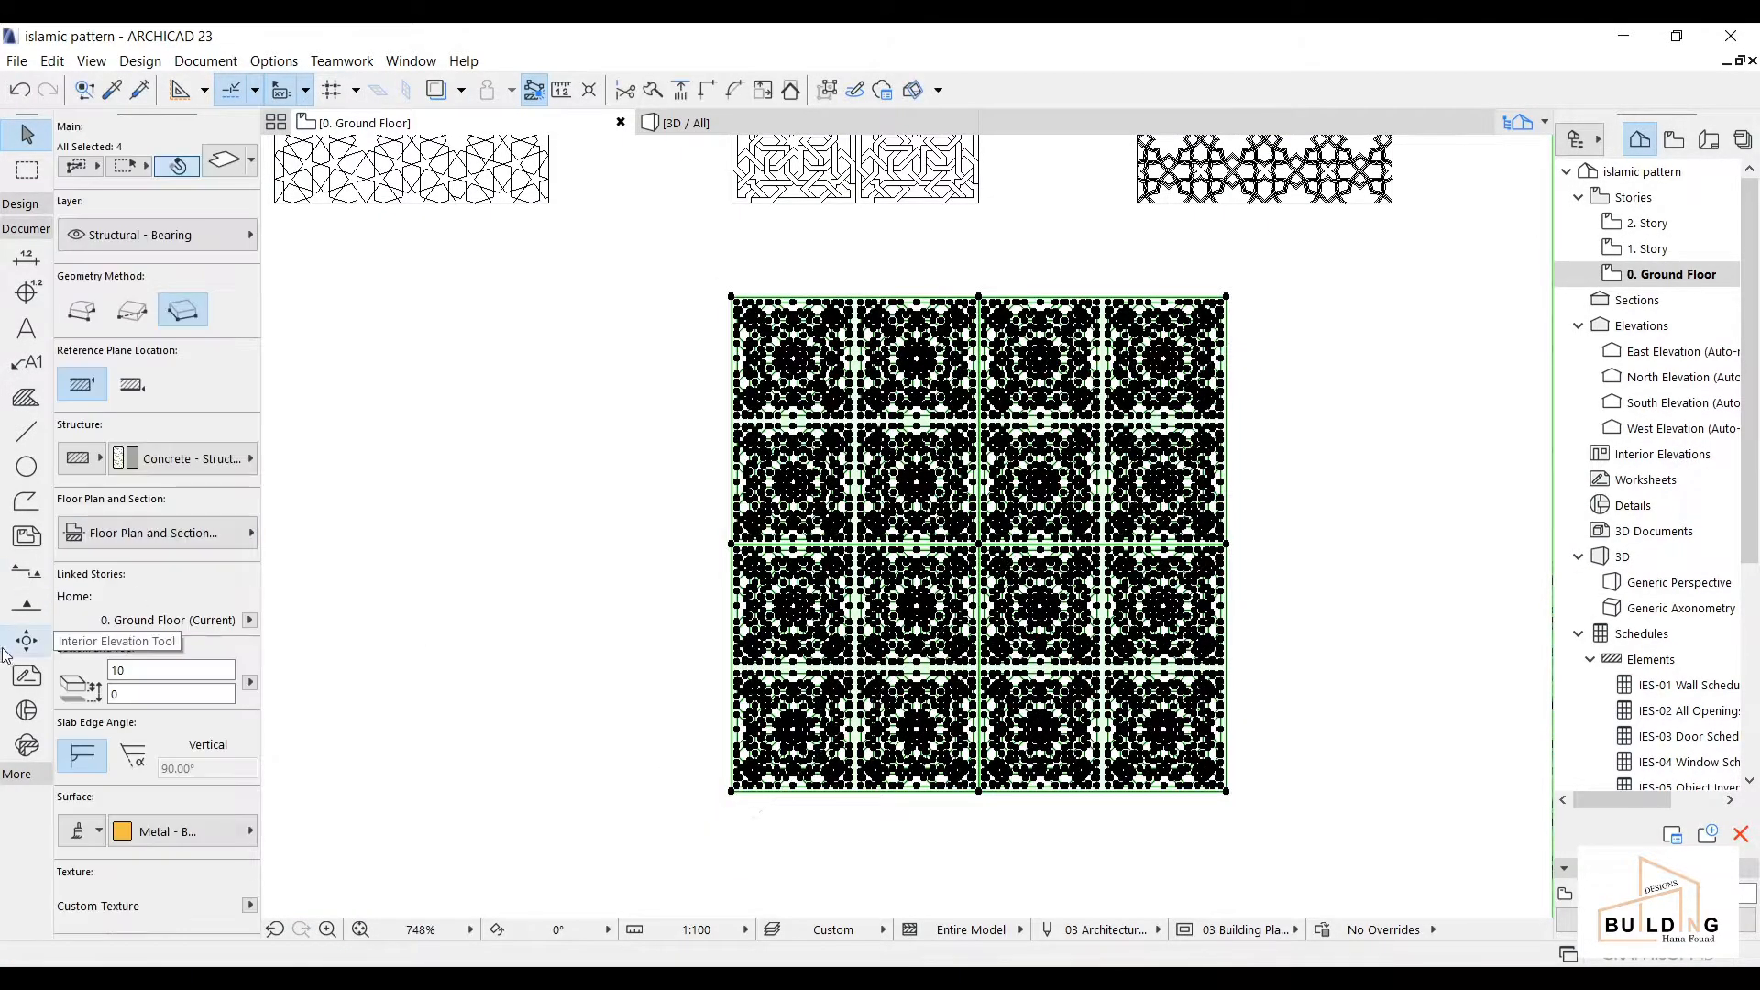
right_click(578, 479)
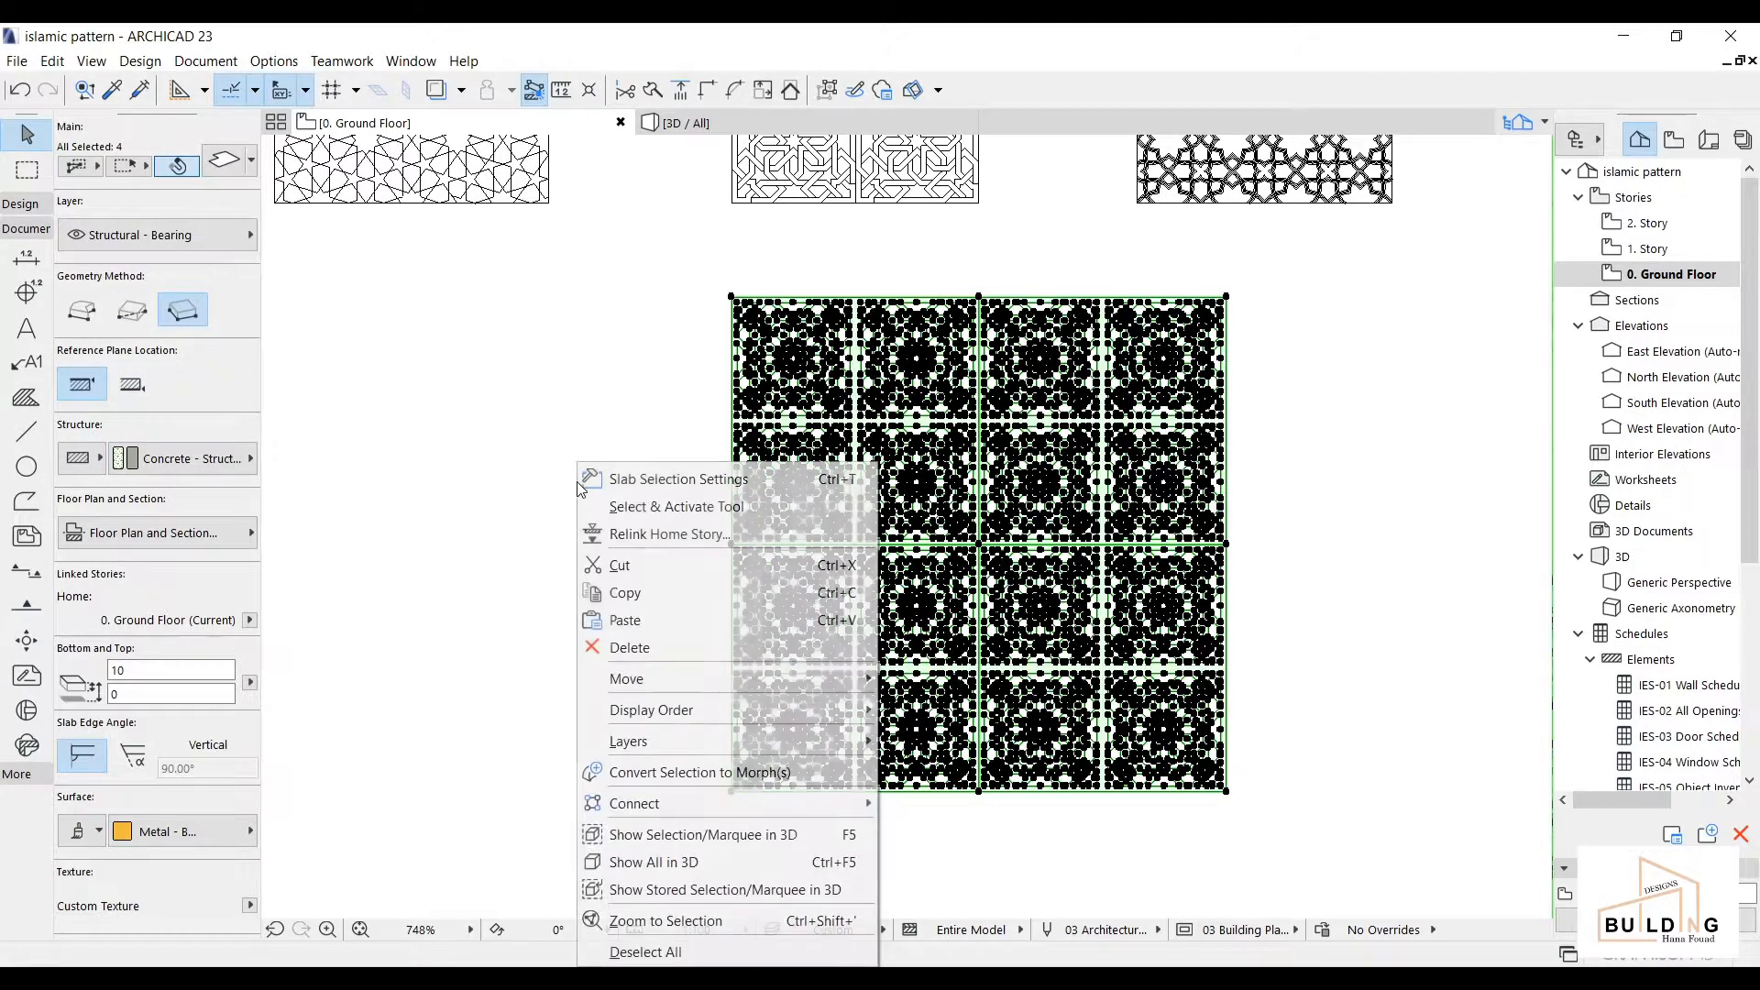
mouse_move(693, 709)
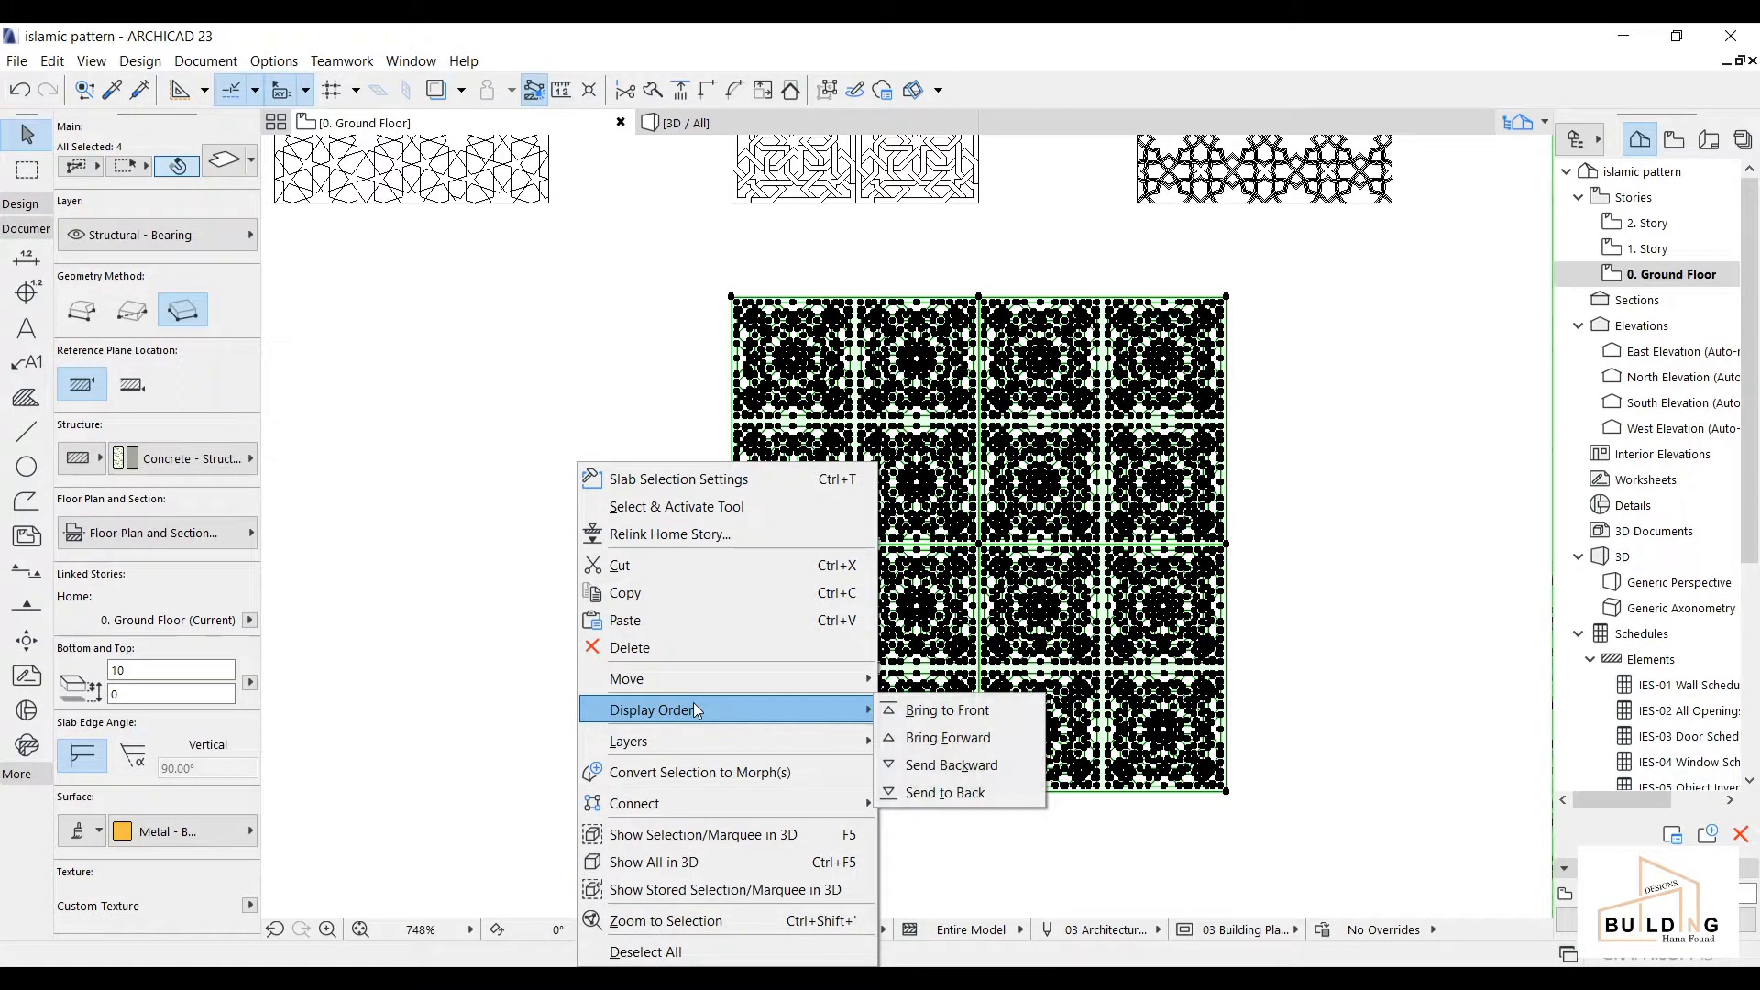
click(705, 772)
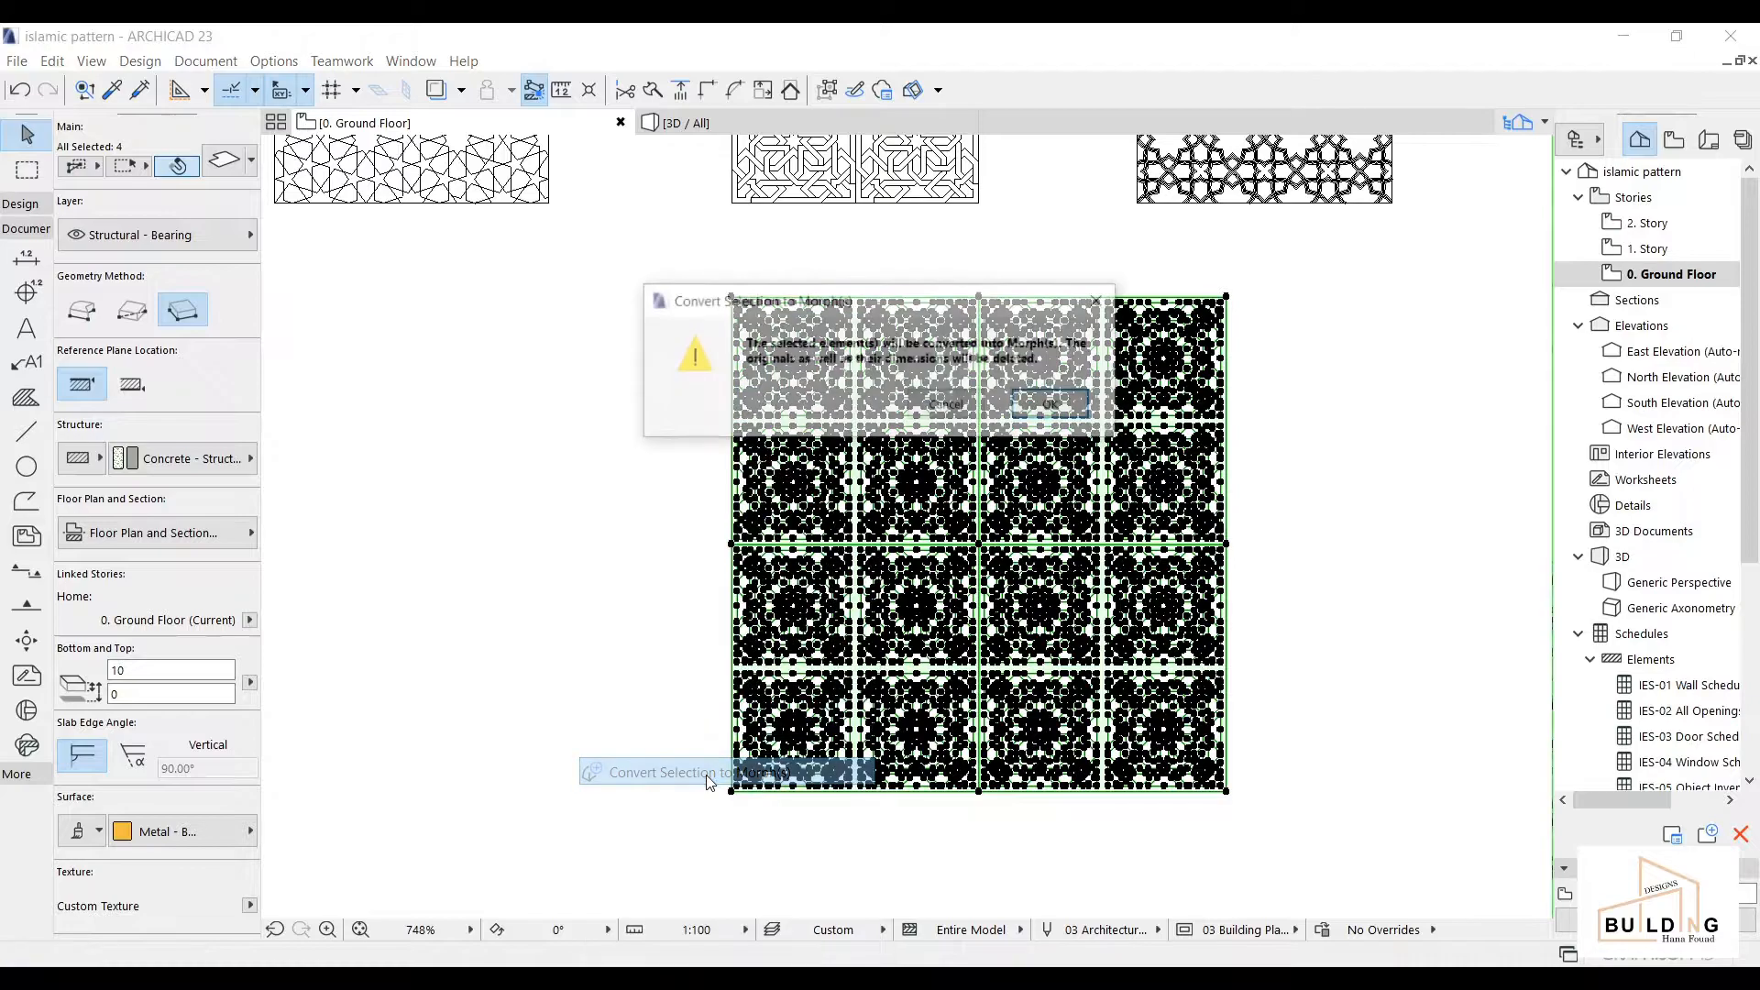
click(1056, 410)
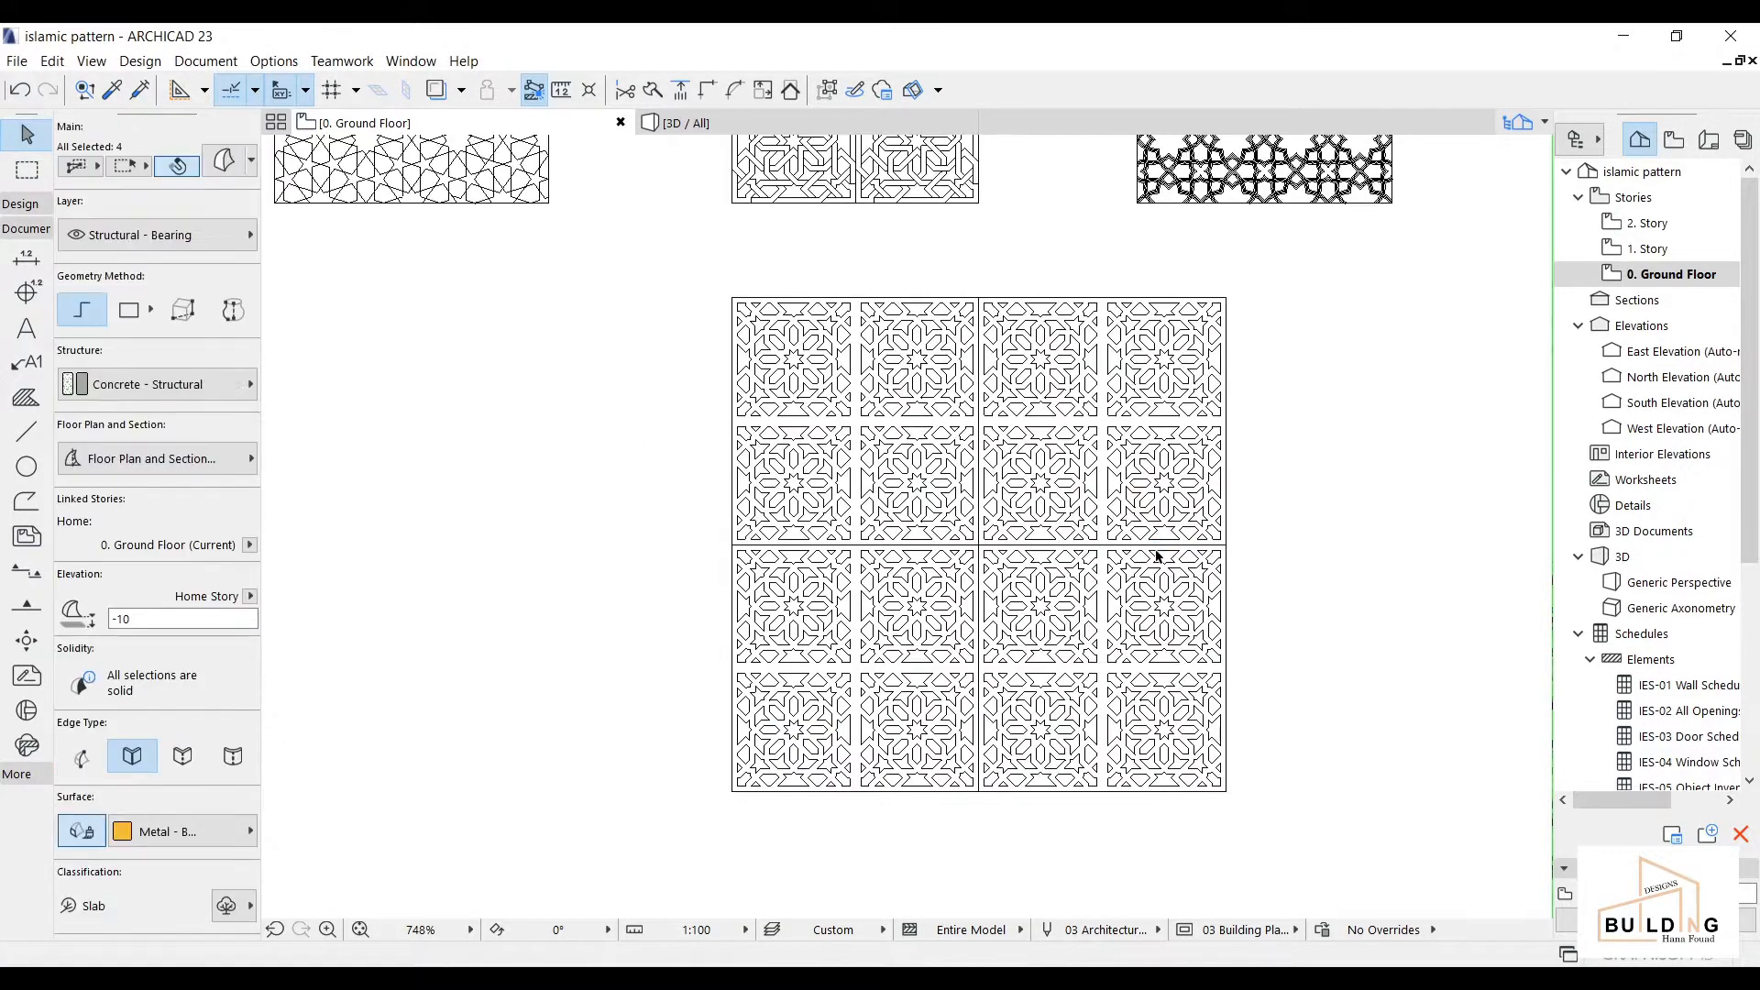
key(Escape)
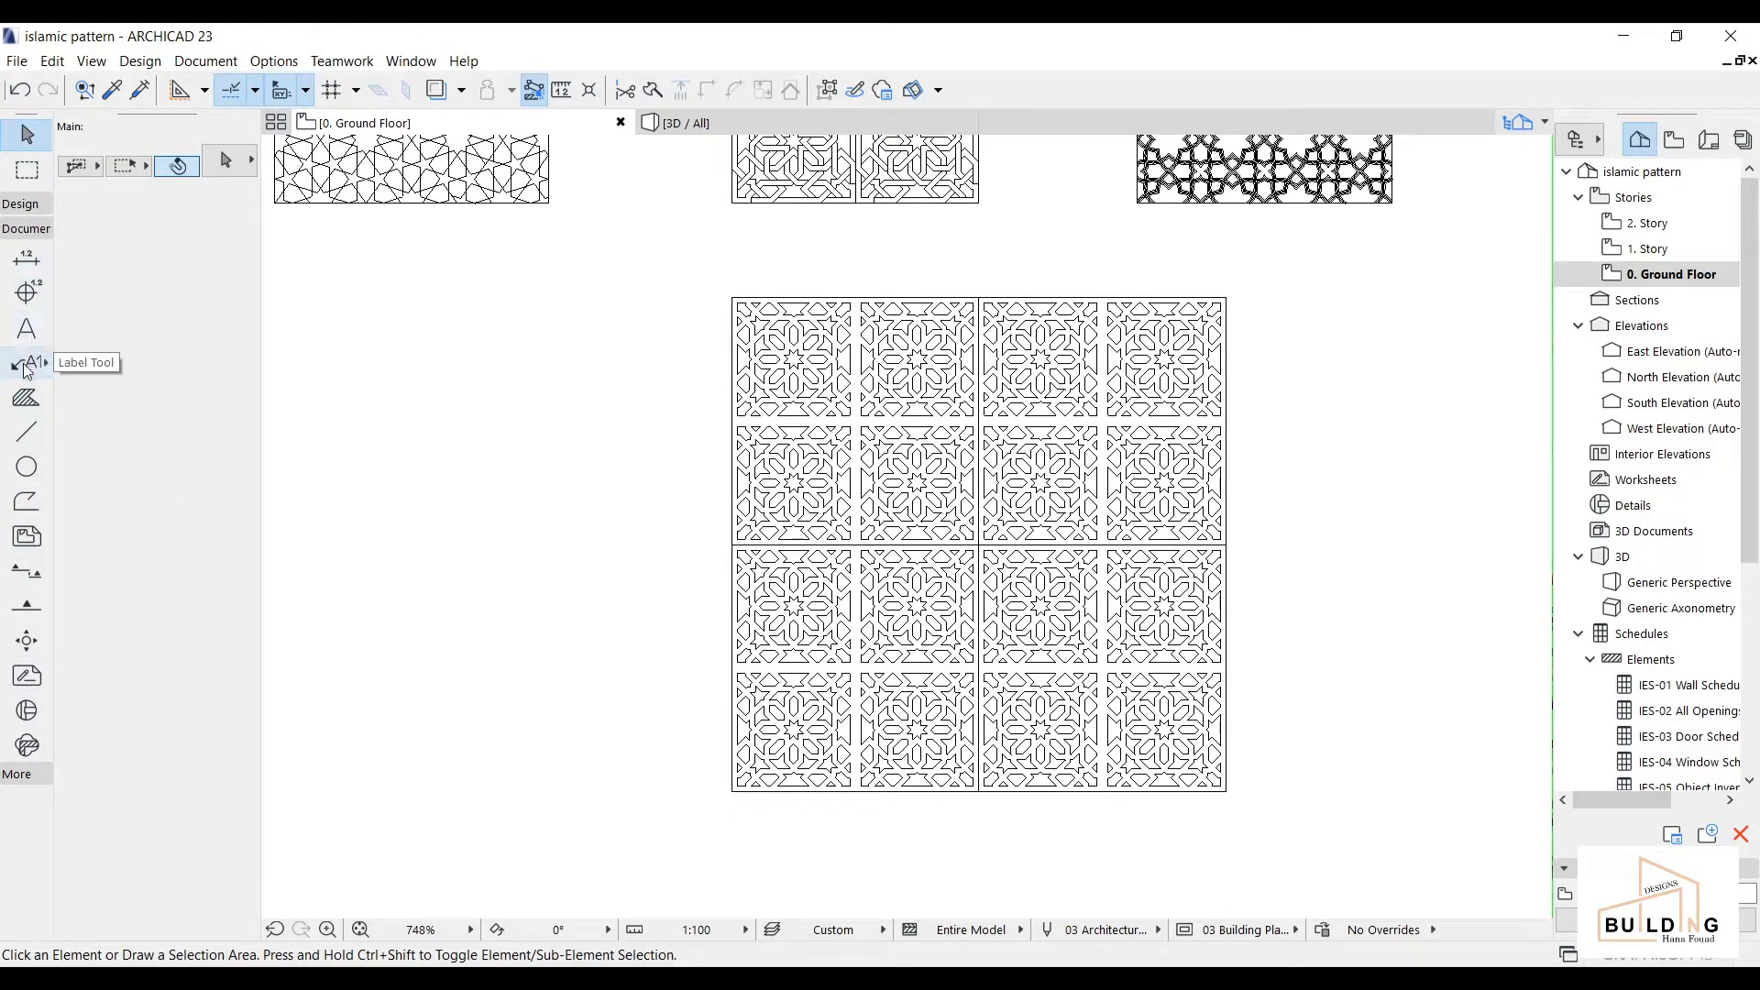
click(26, 605)
click(1297, 260)
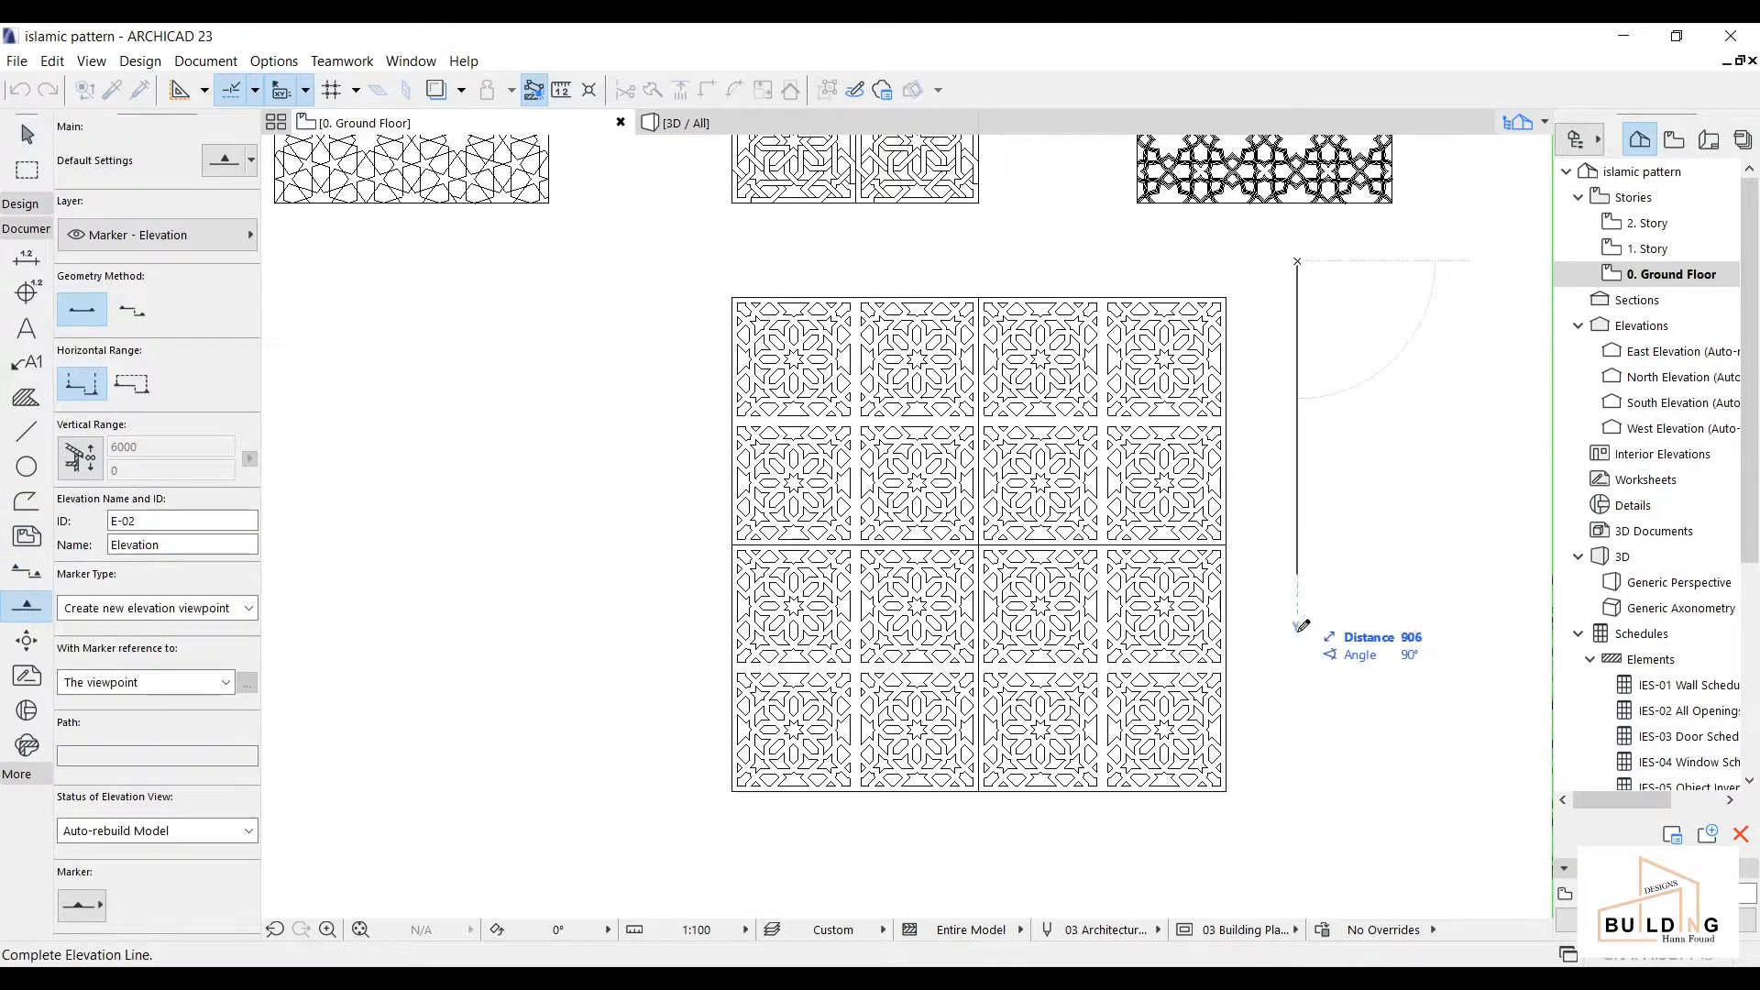
click(1293, 804)
key(Escape)
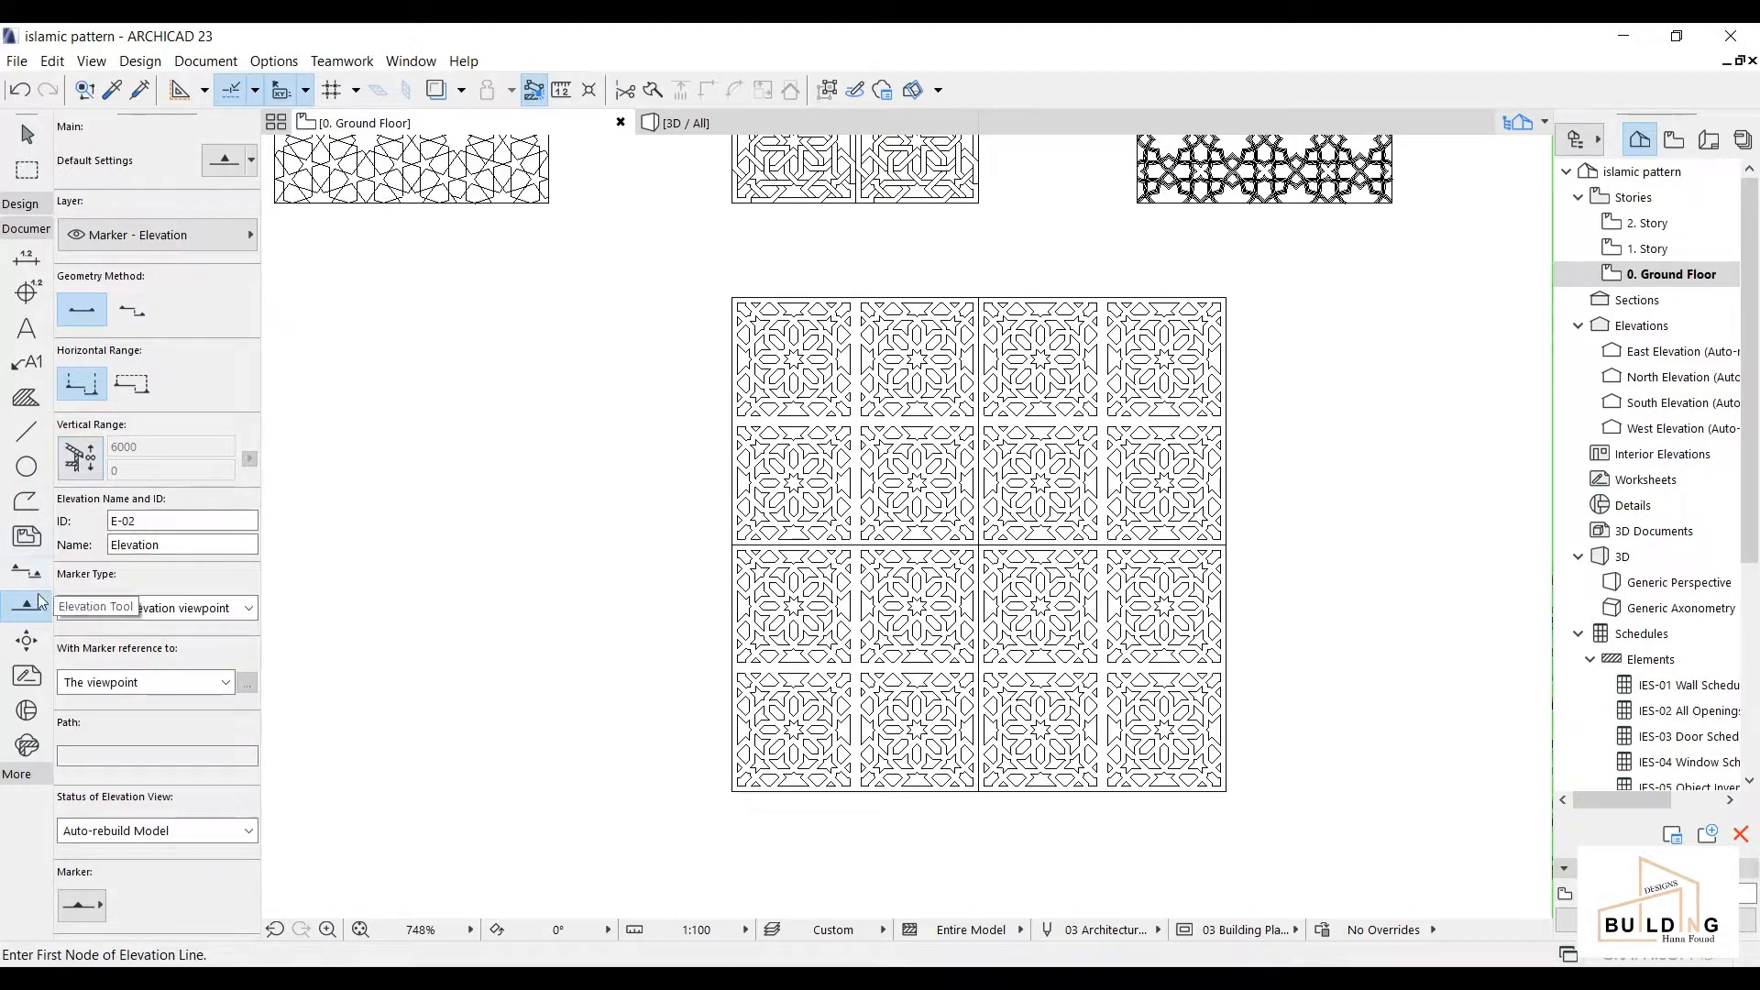
- Place a vertical elevation line just beyond the right side of the tiled panel, spanning its height and looking toward it
click(1316, 278)
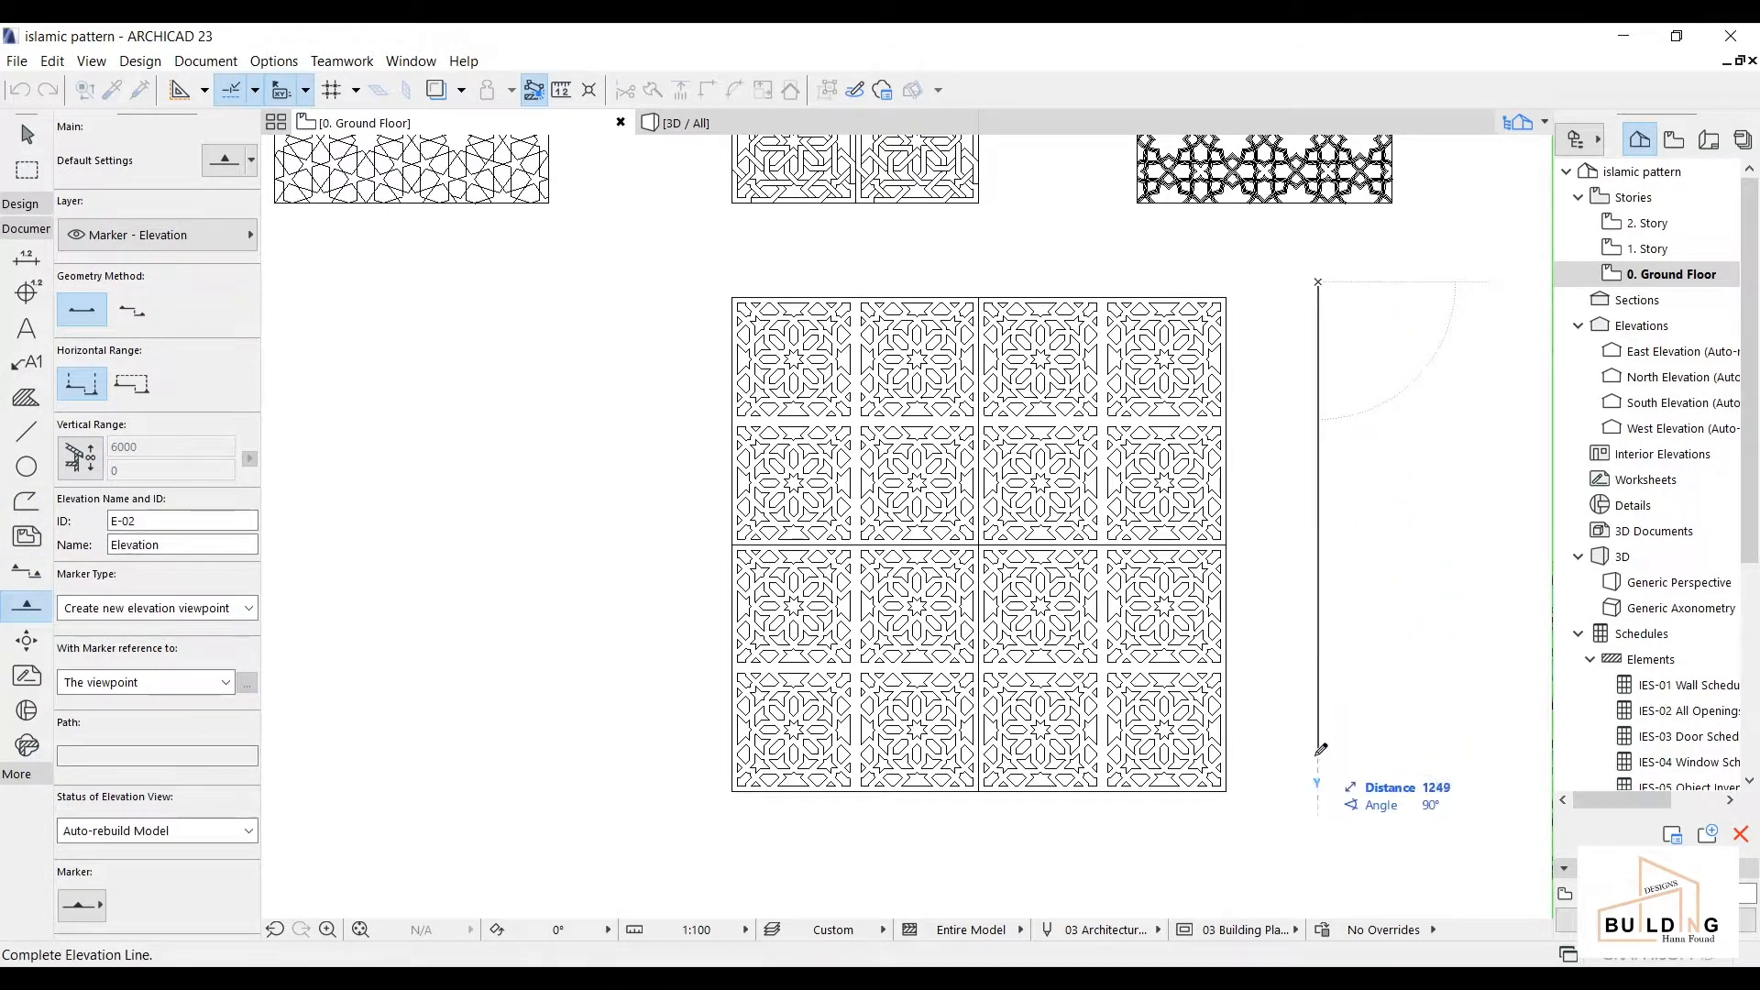
click(1318, 774)
click(1270, 536)
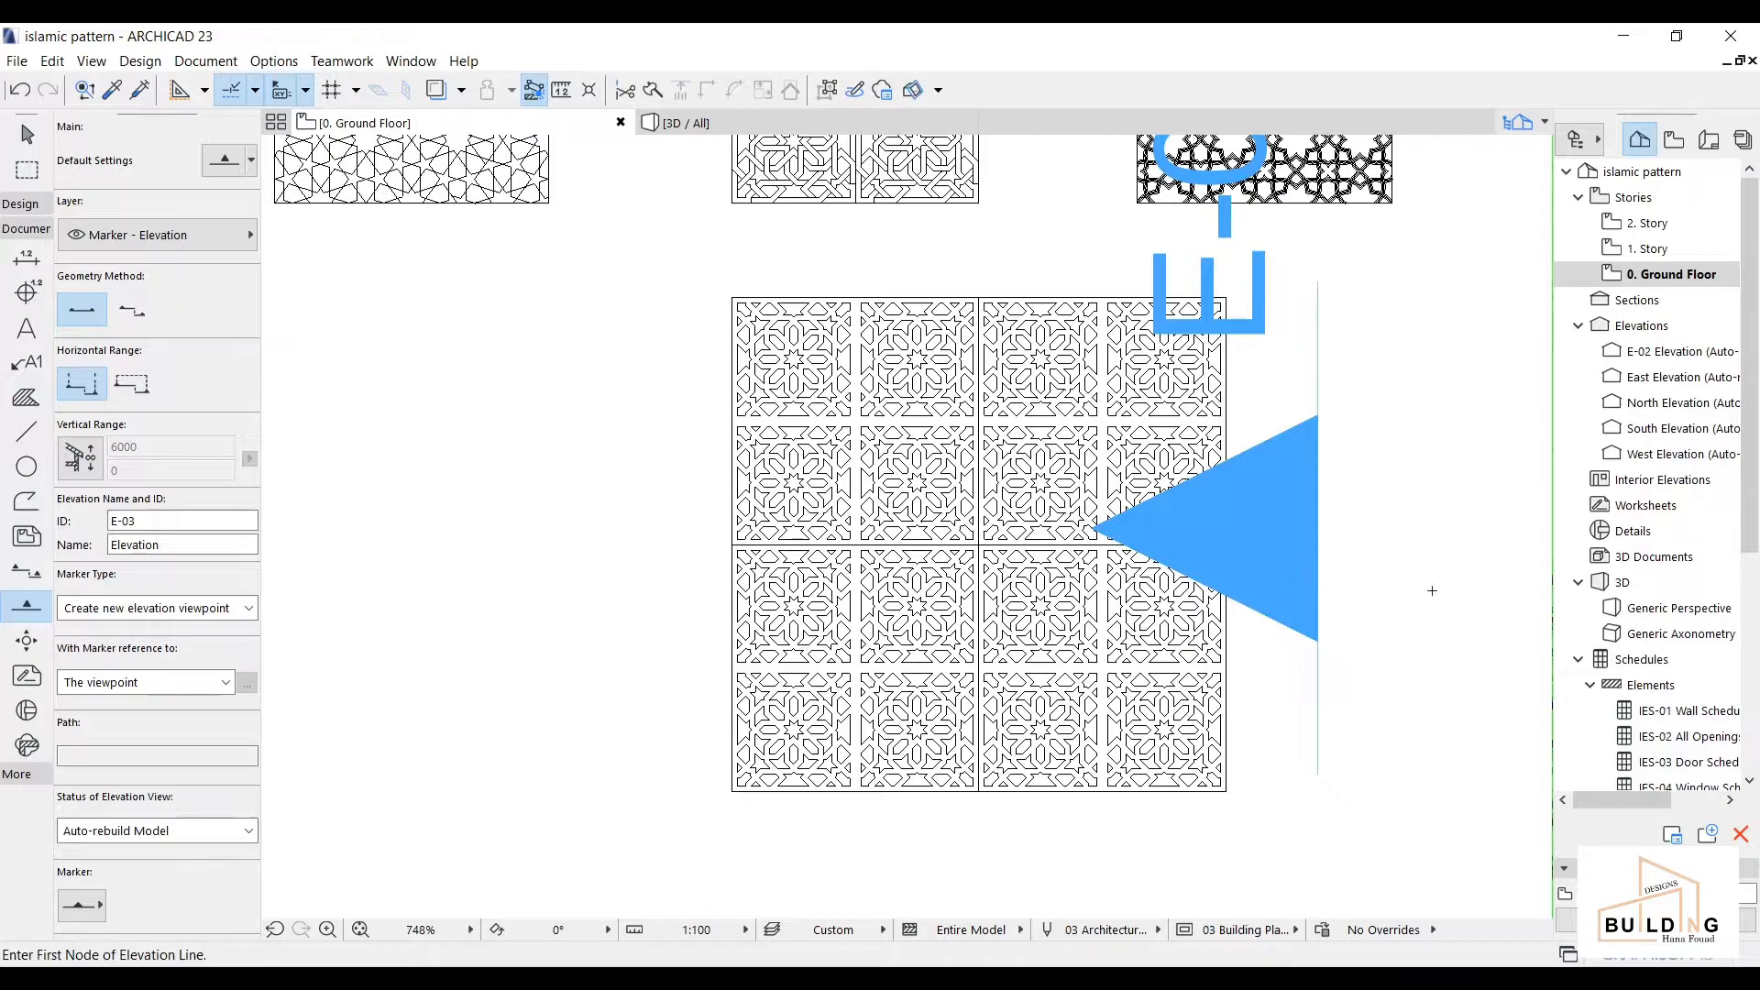
key(Escape)
- In the new E-02 elevation, rotate the flat panel morphs 90° clockwise about their right end so they stand upright
double_click(1668, 351)
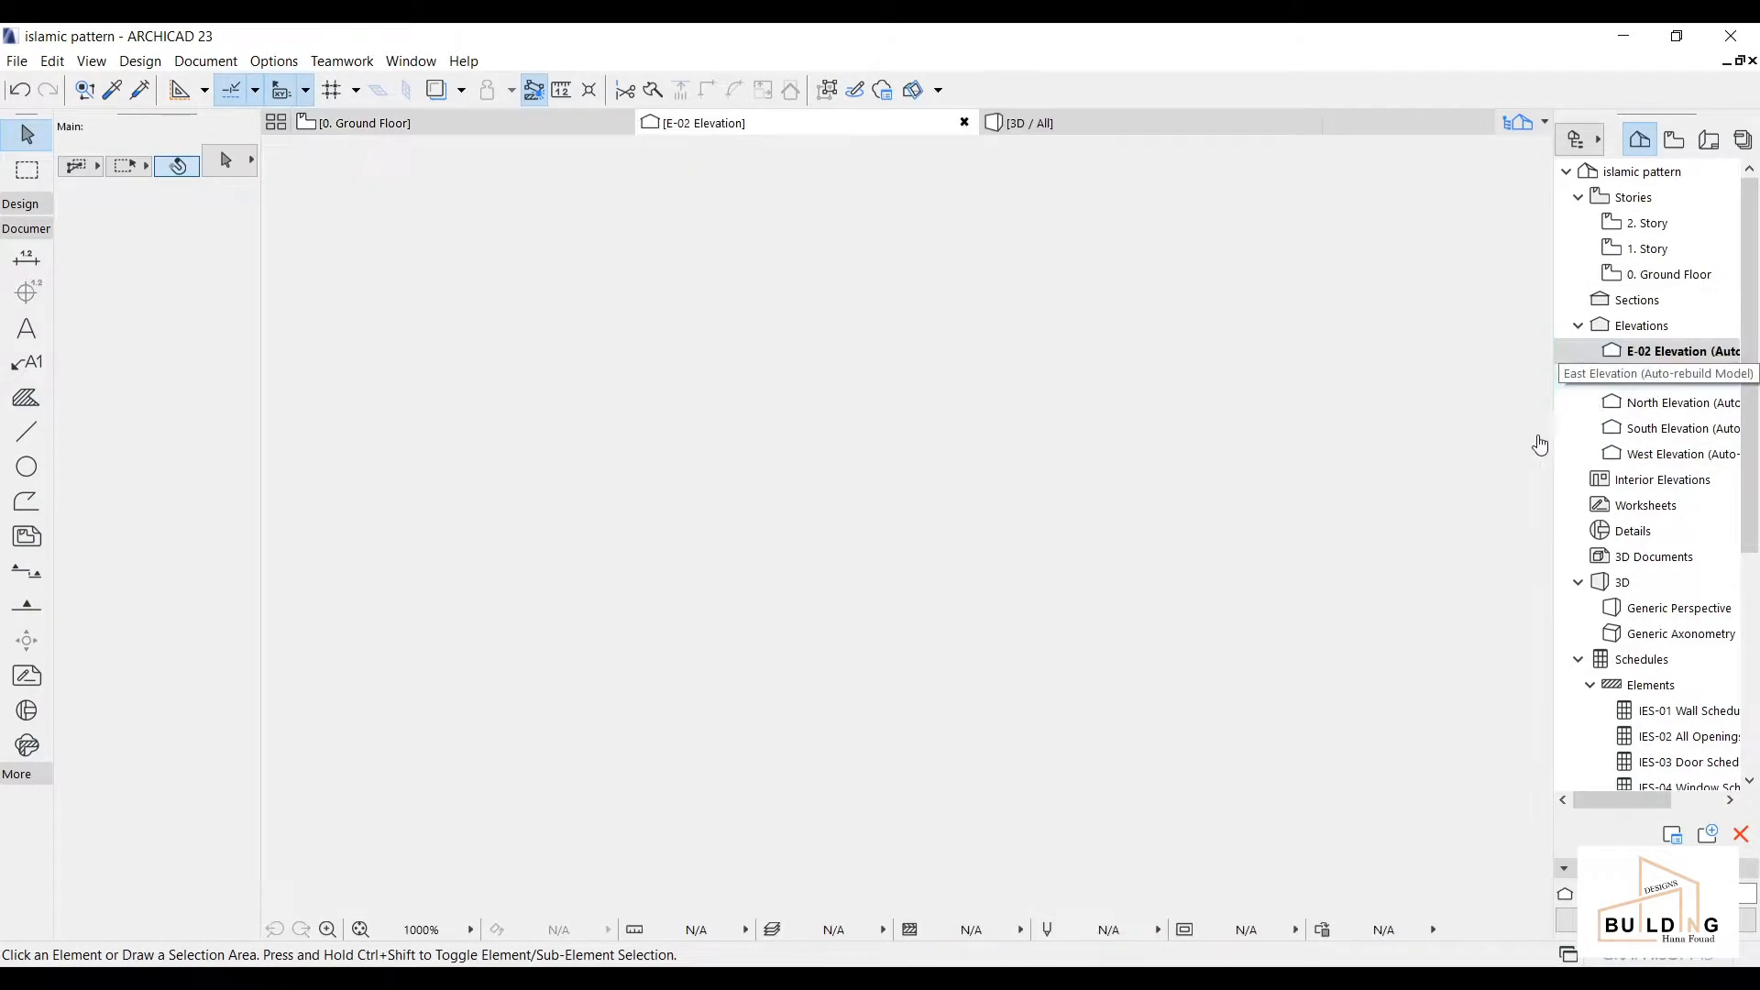
scroll(955, 828, up, 5)
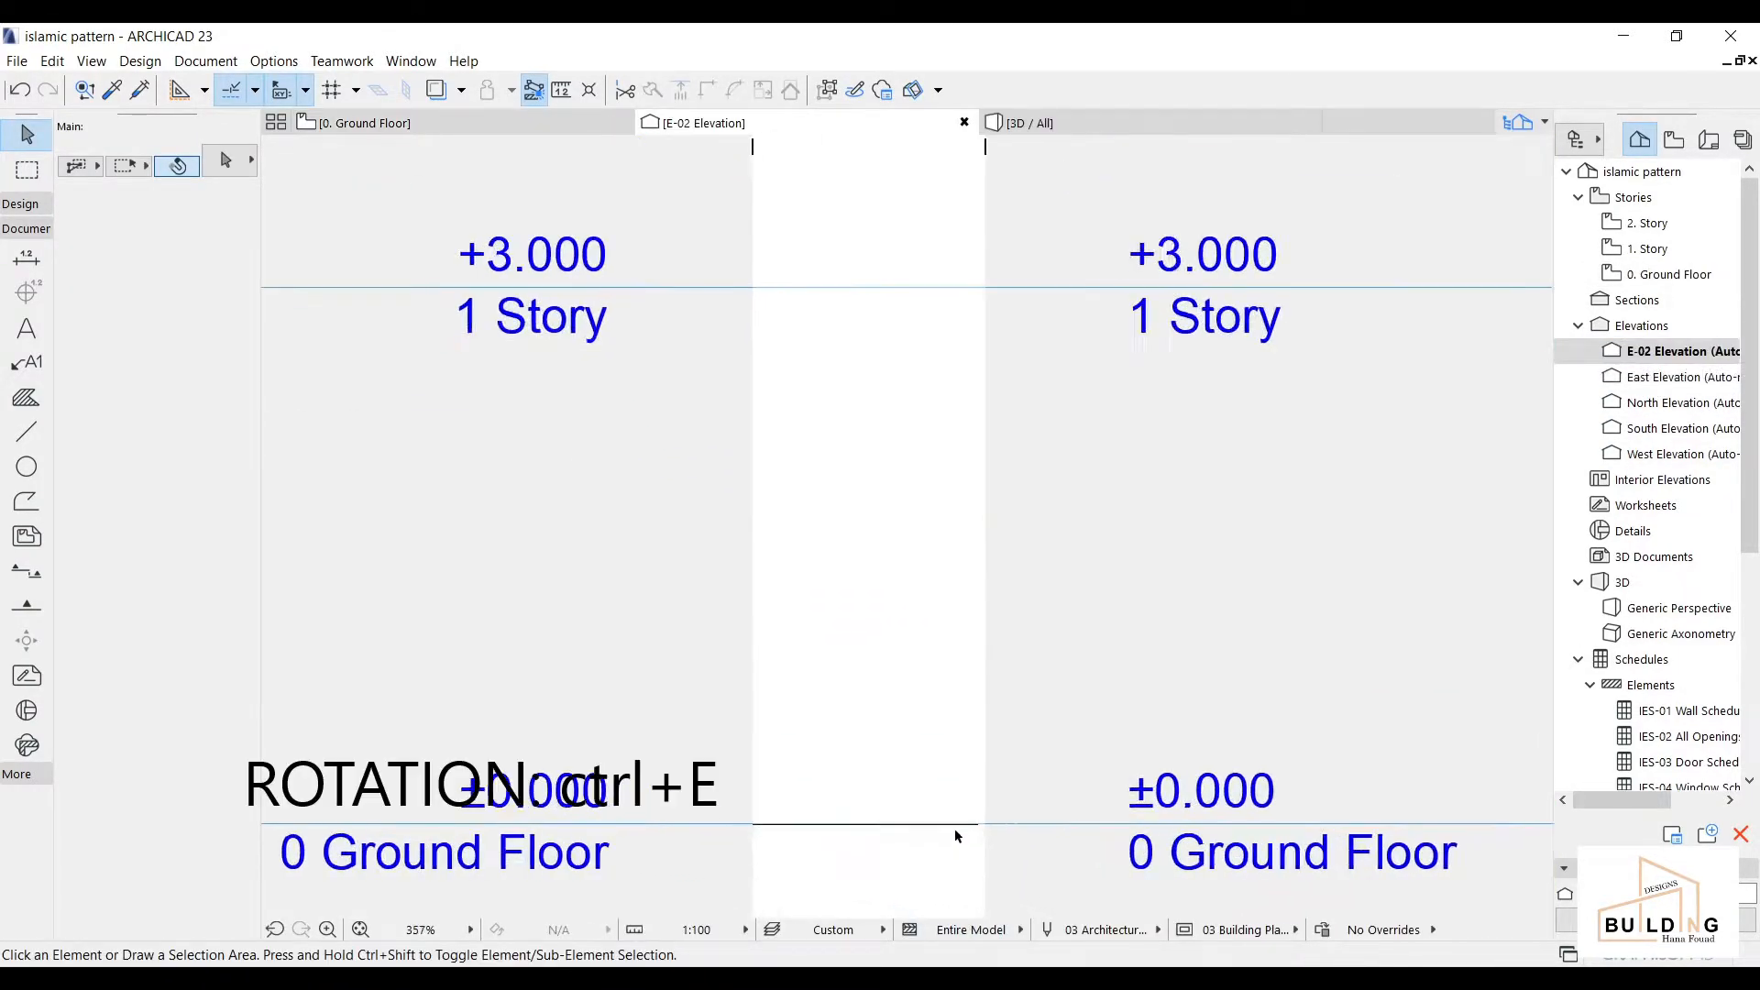
scroll(981, 823, up, 1)
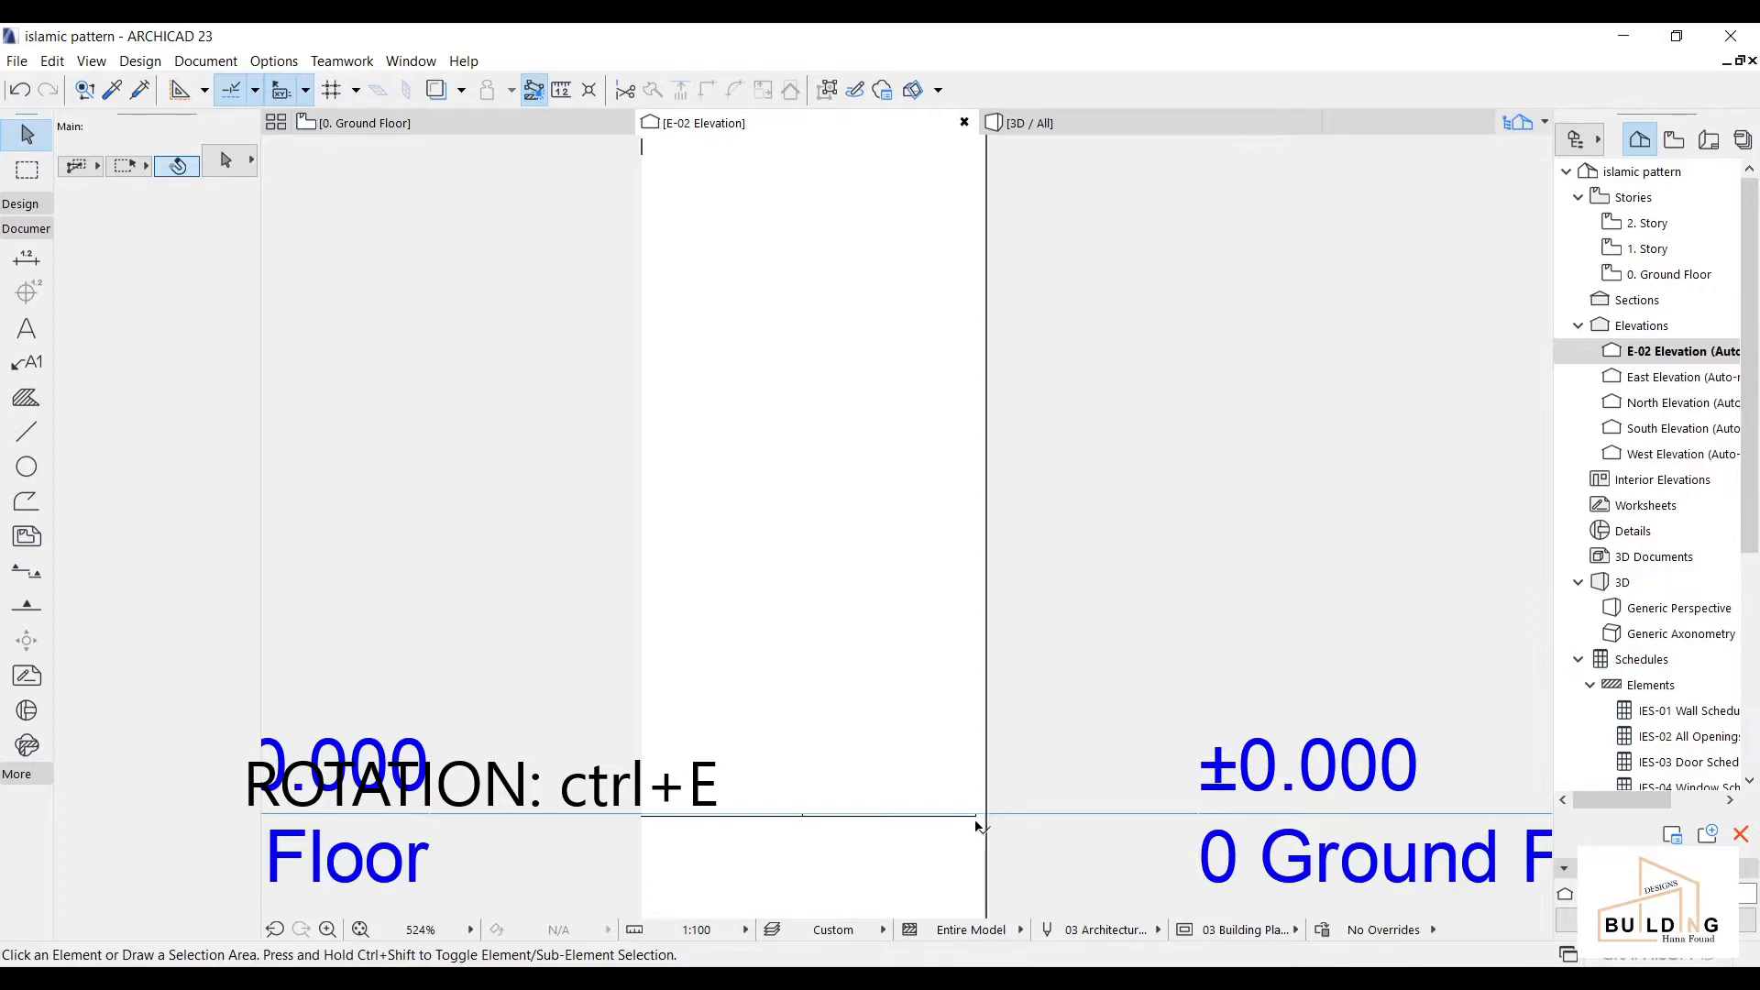
click(978, 821)
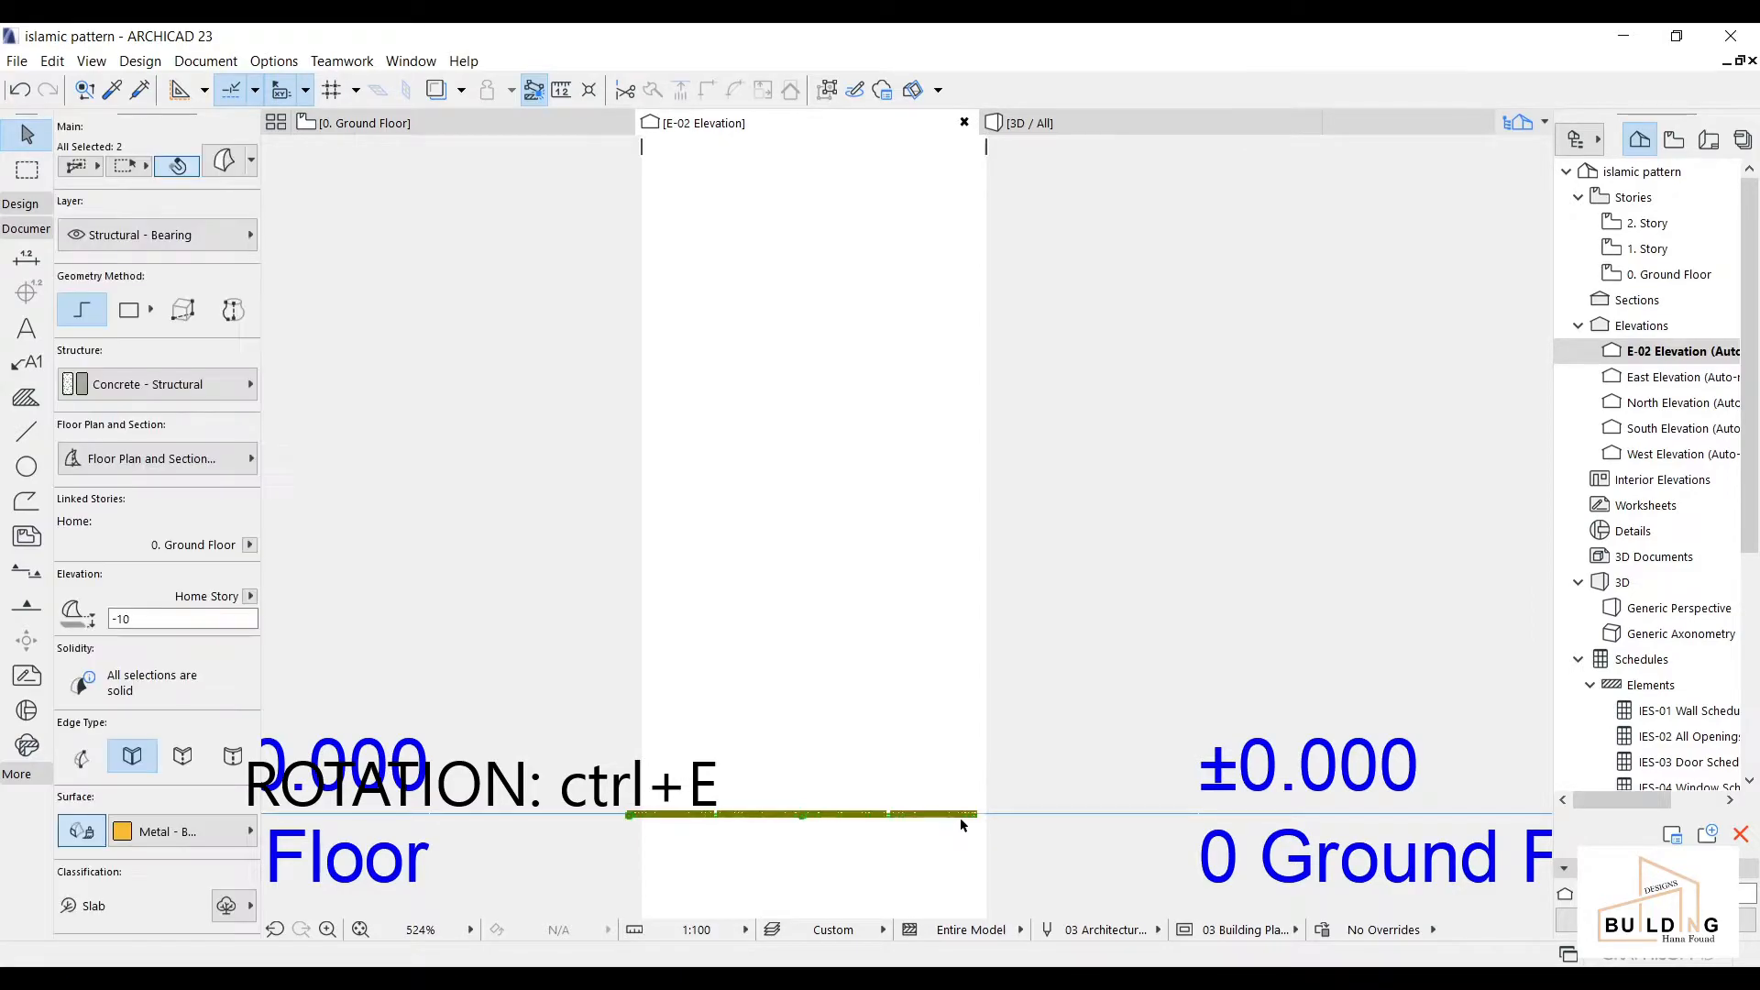
scroll(977, 825, up, 3)
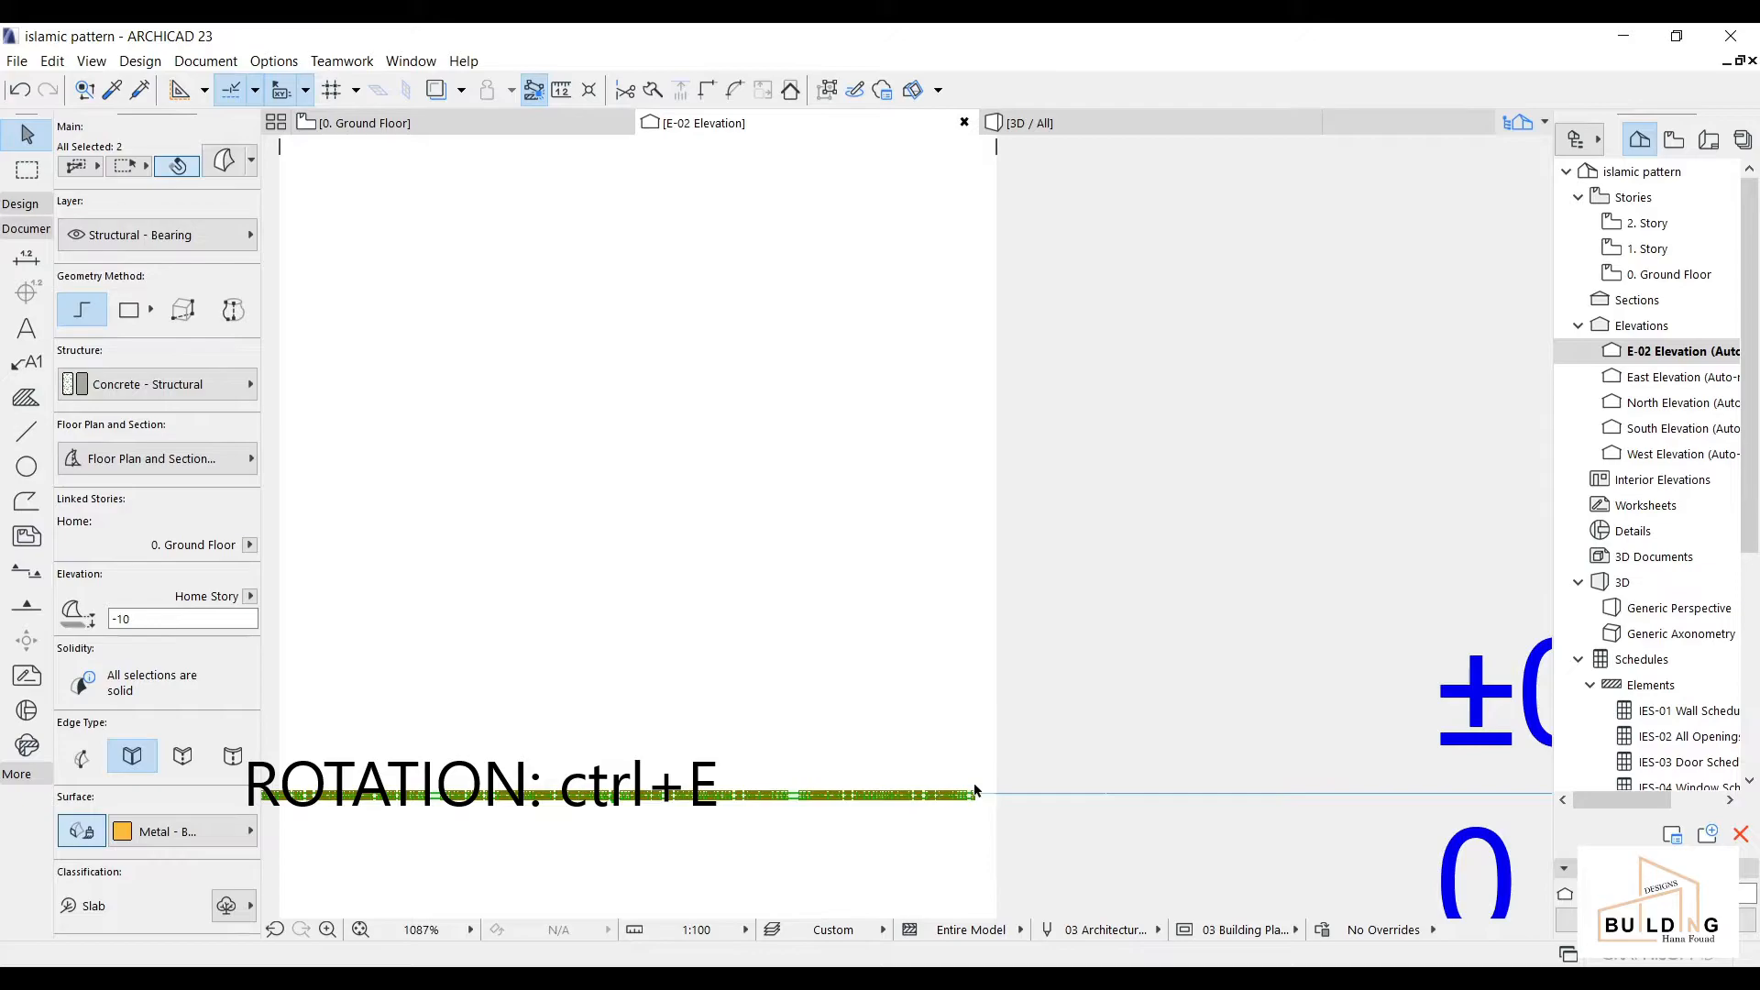
key(ctrl+e)
click(974, 805)
click(1093, 803)
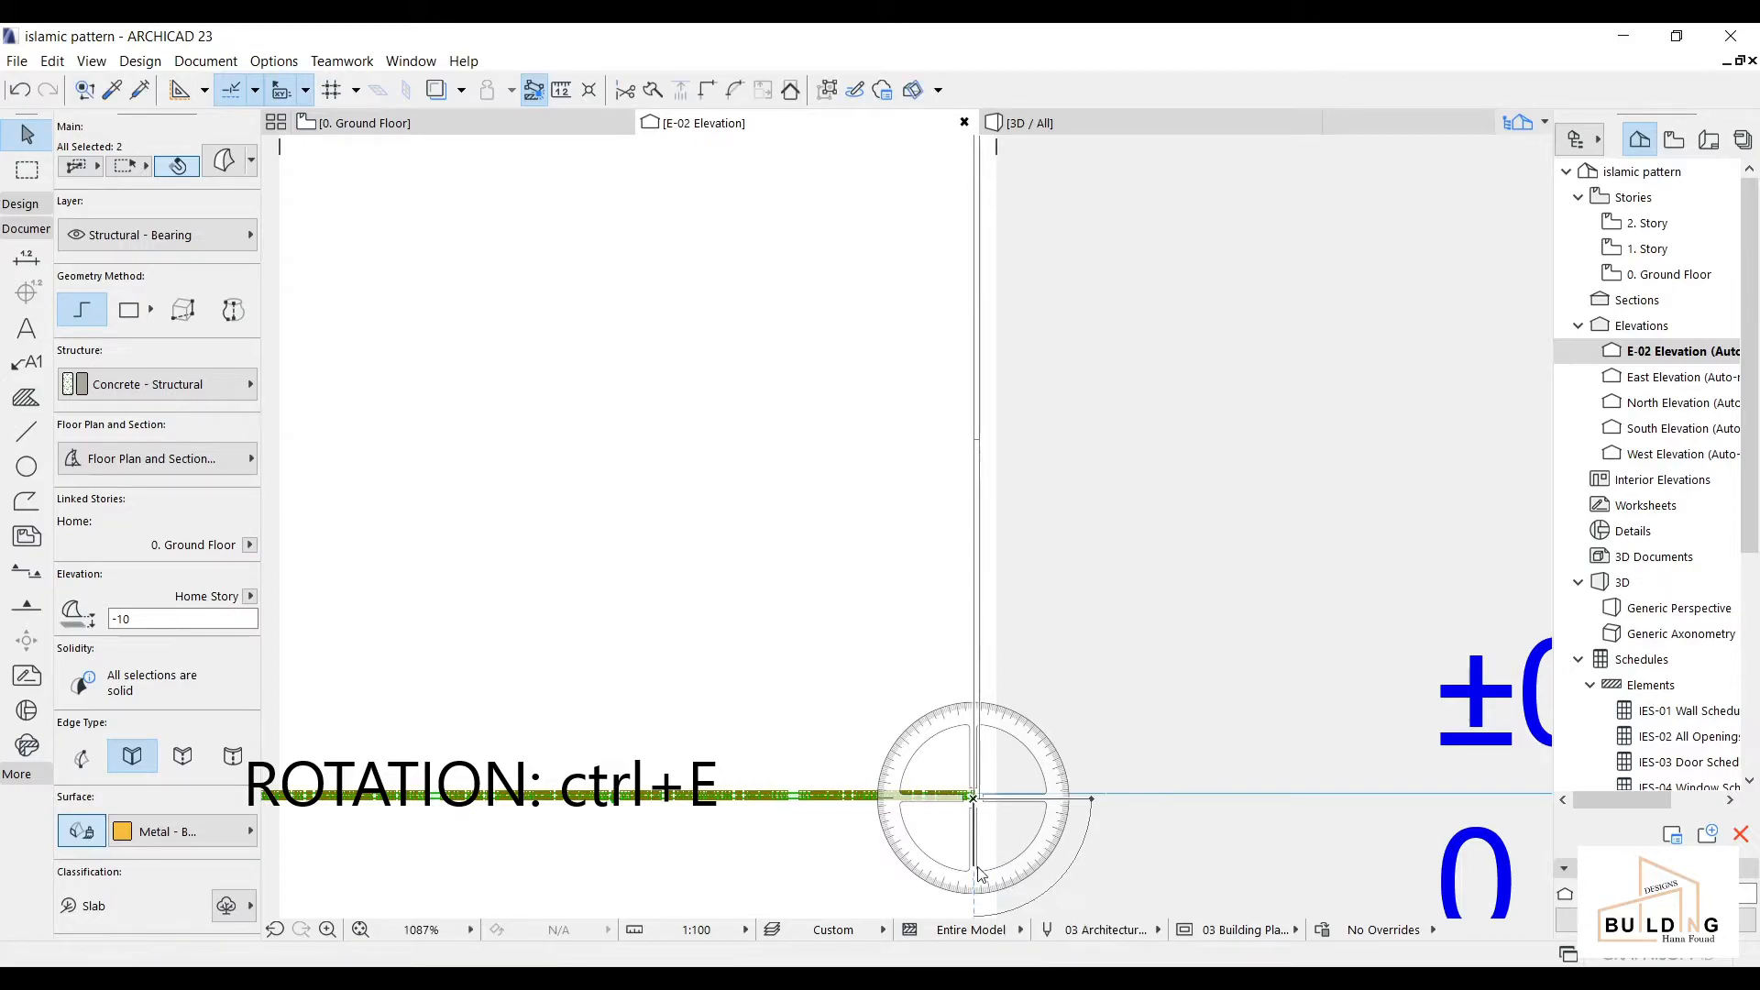
click(978, 872)
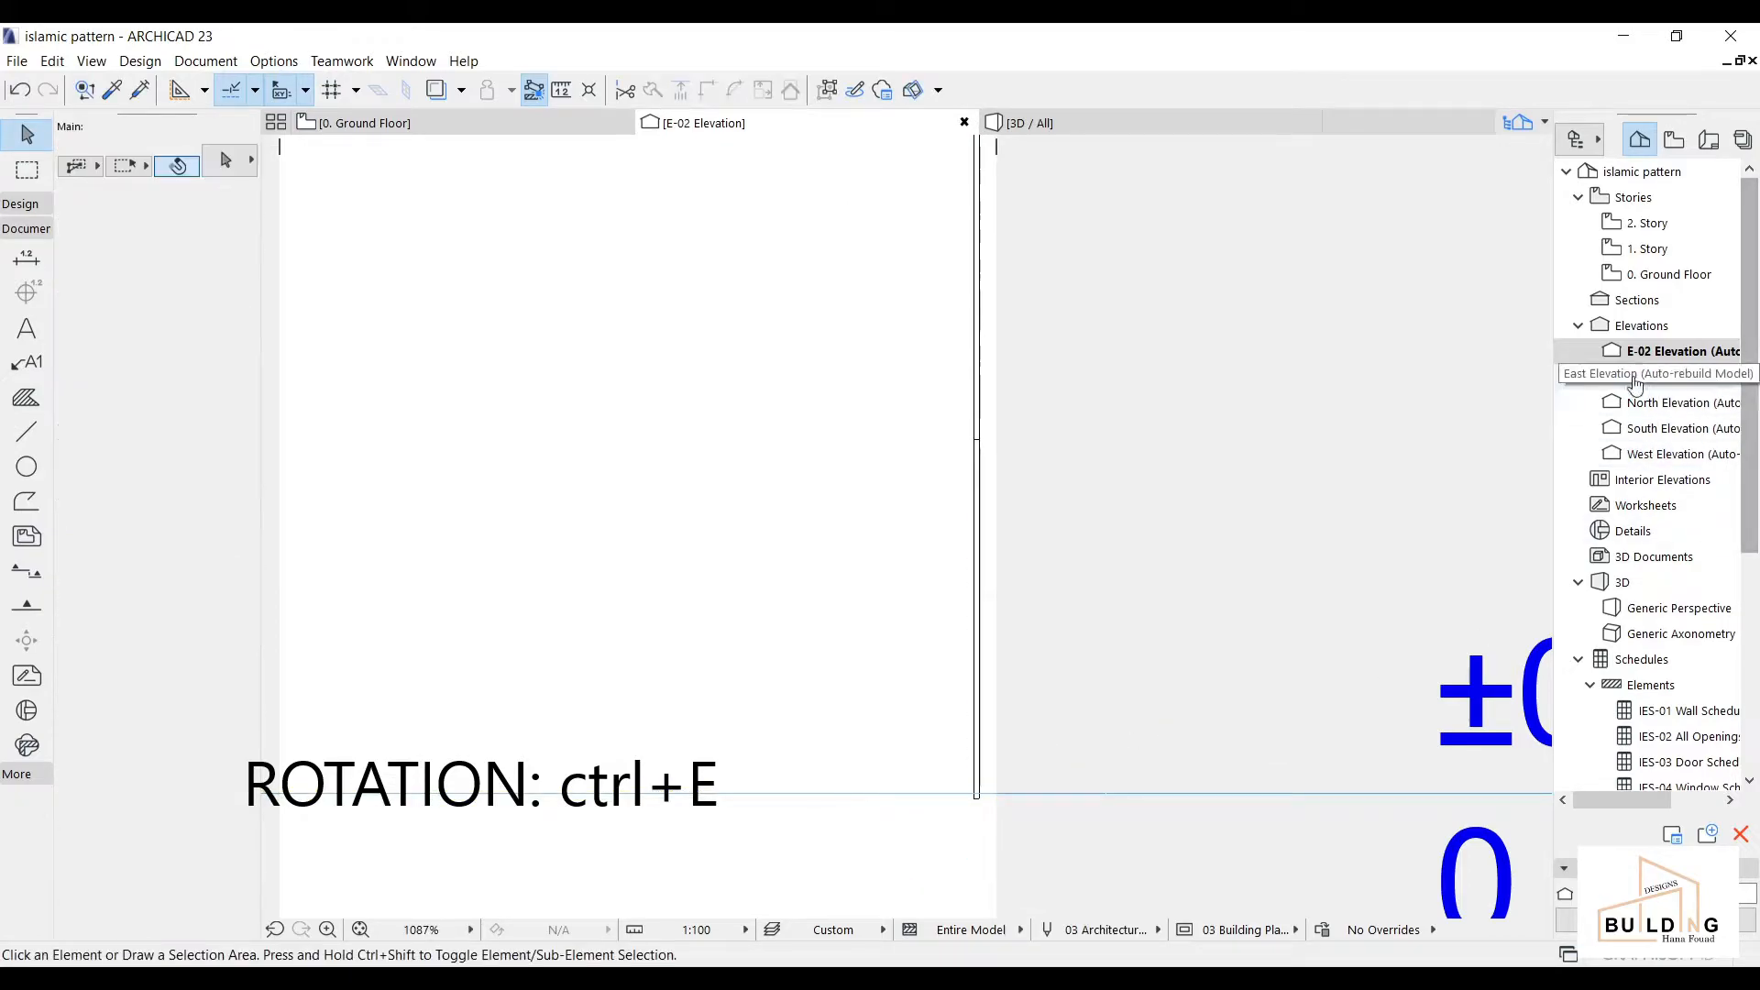
- On the ground floor plan, delete the E-02 elevation marker together with its viewpoint and accept the permanent deletion
click(400, 126)
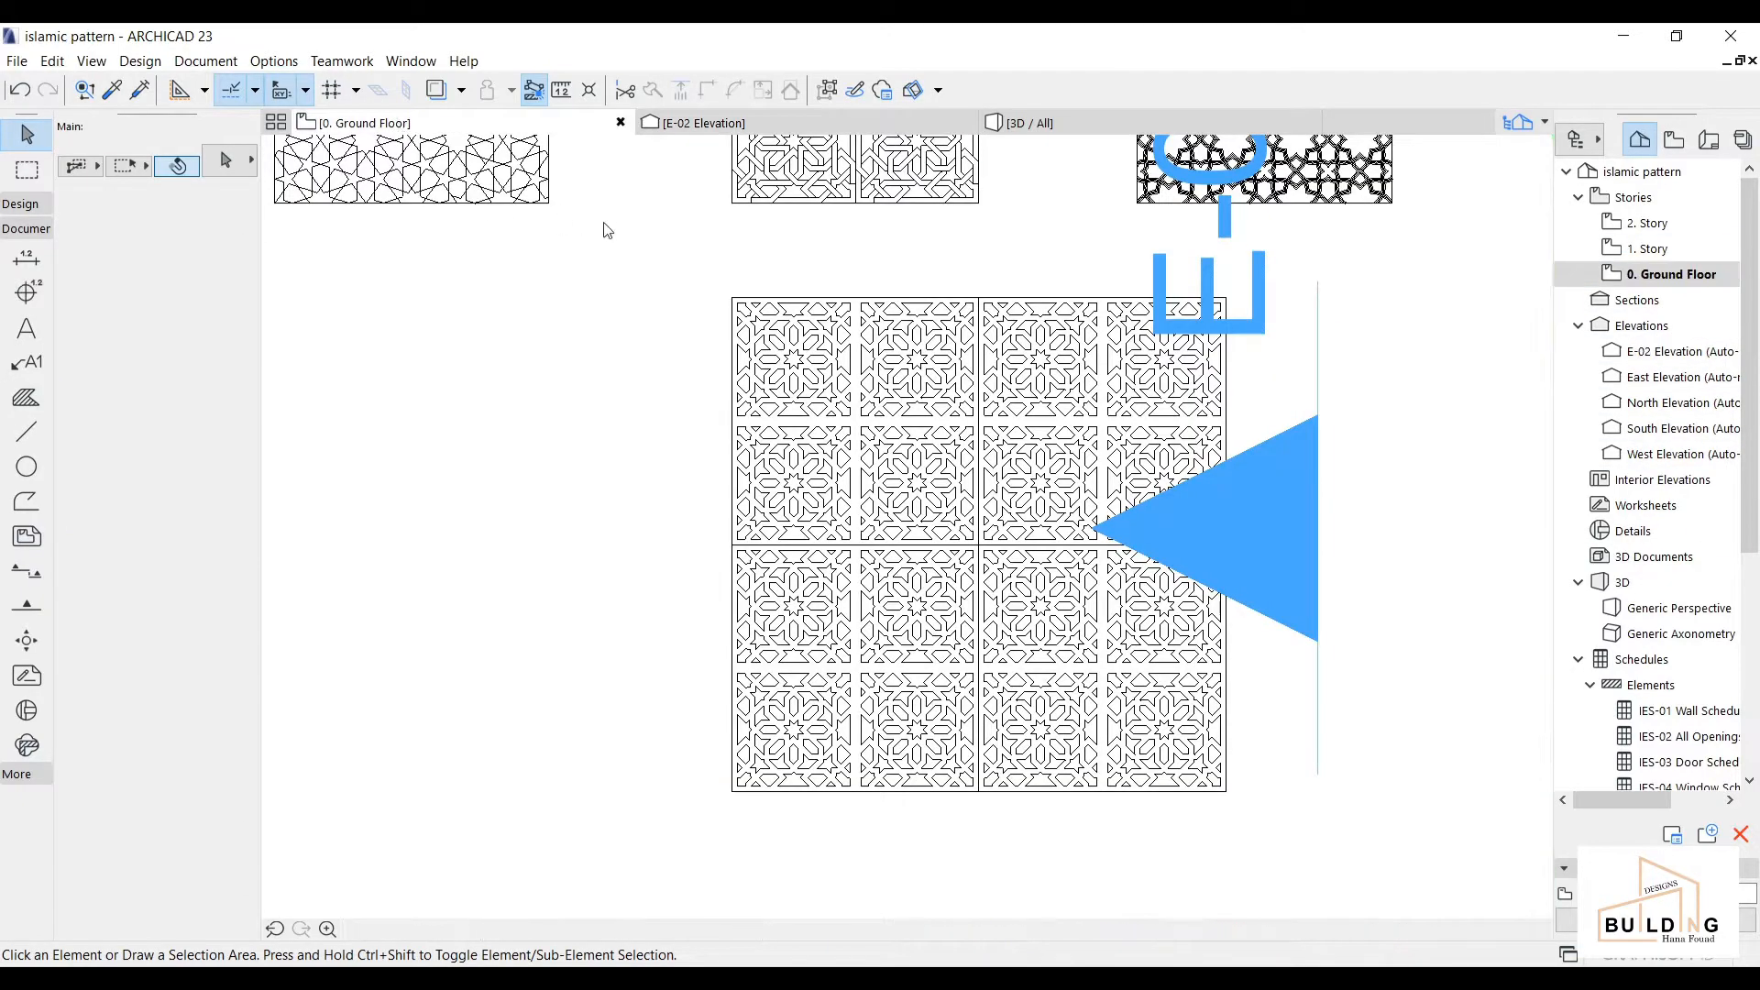
scroll(609, 444, down, 3)
middle_drag(861, 380, 833, 401)
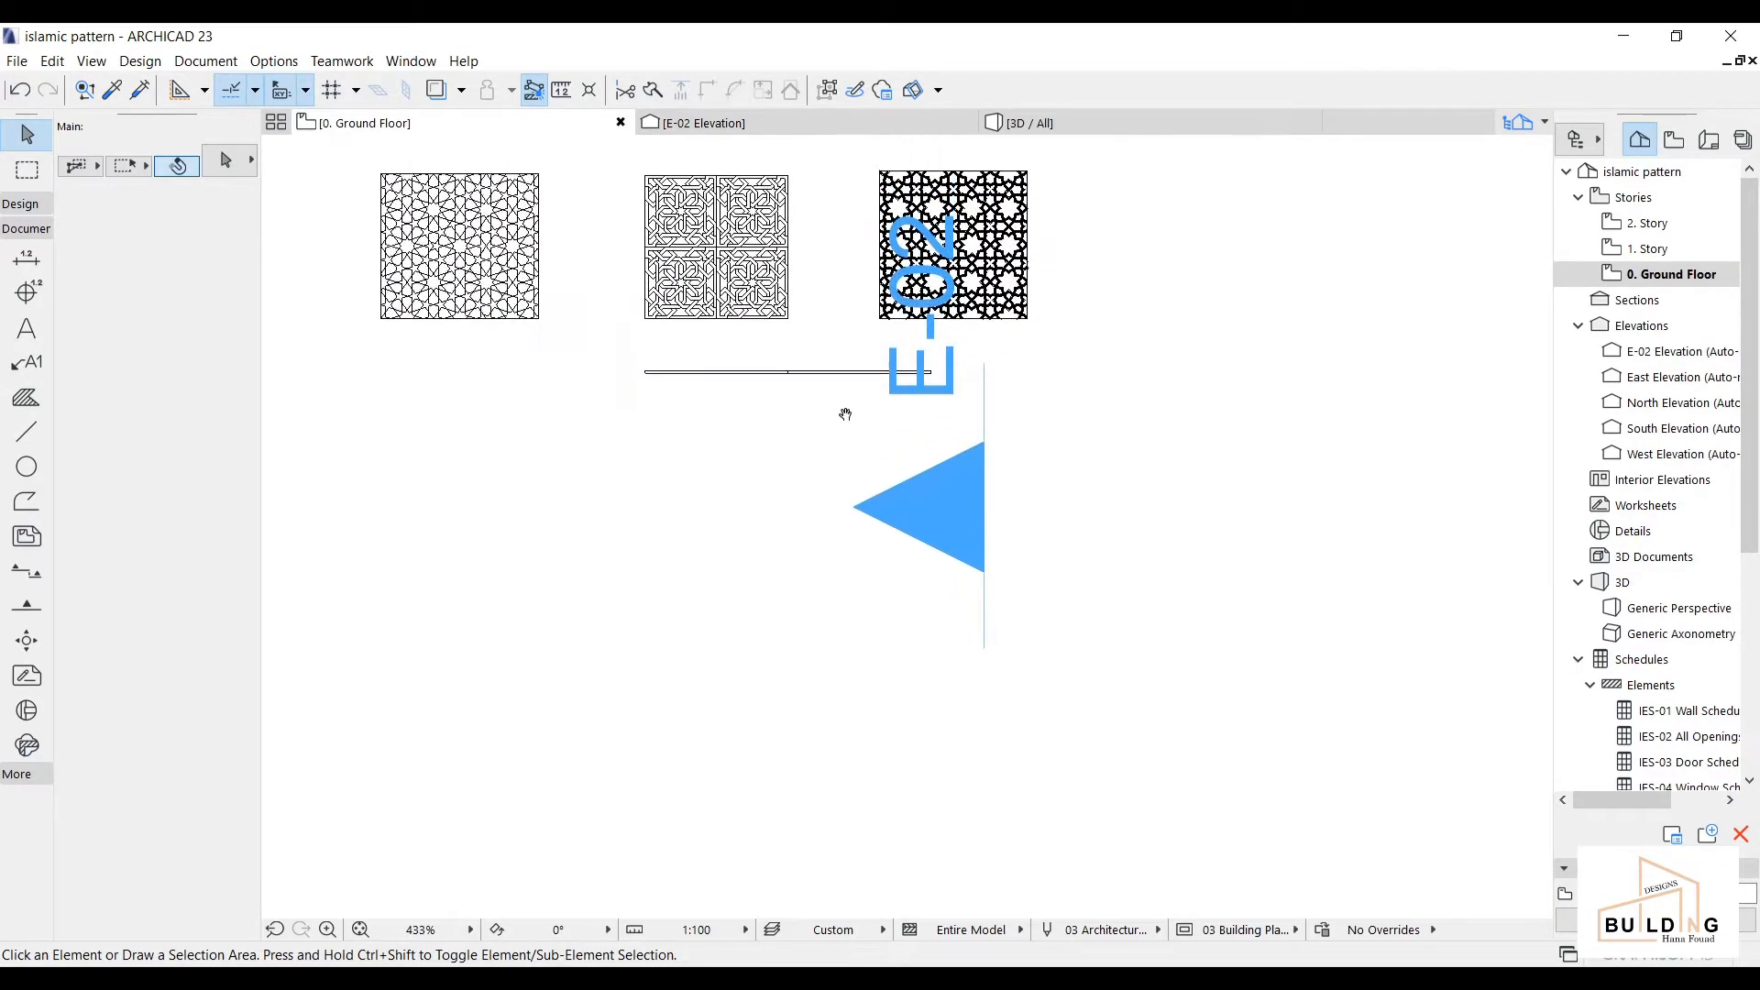
click(983, 473)
key(Delete)
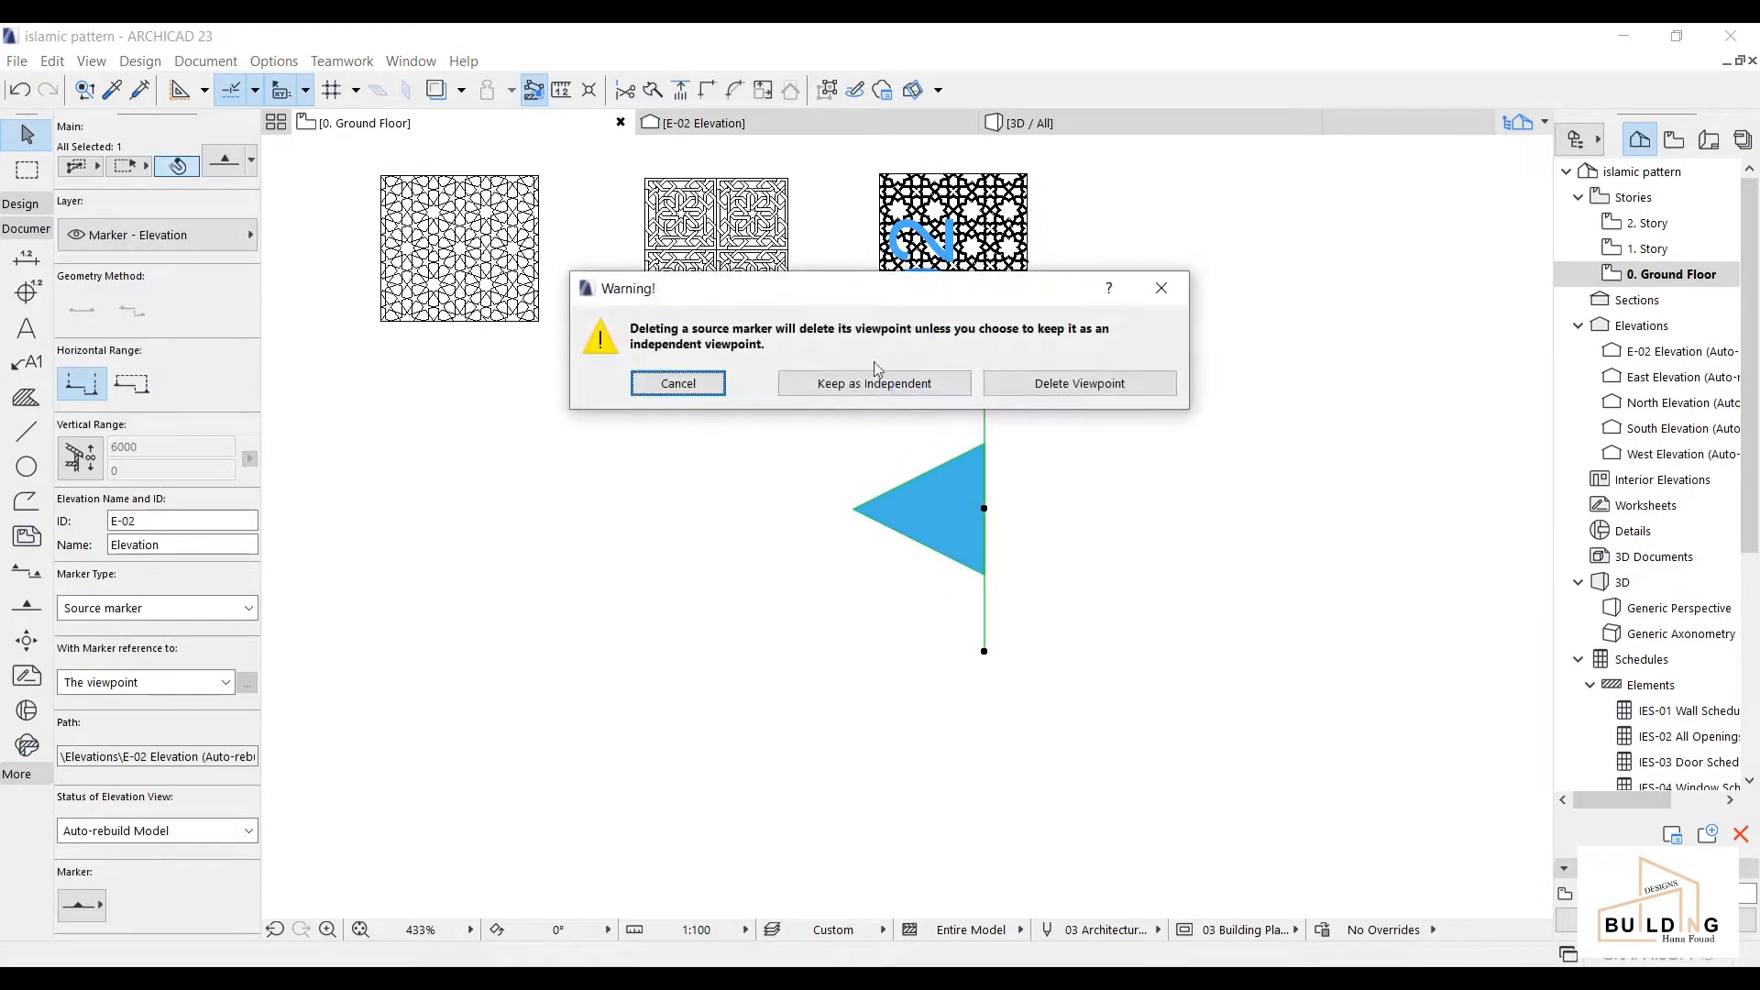
click(1122, 382)
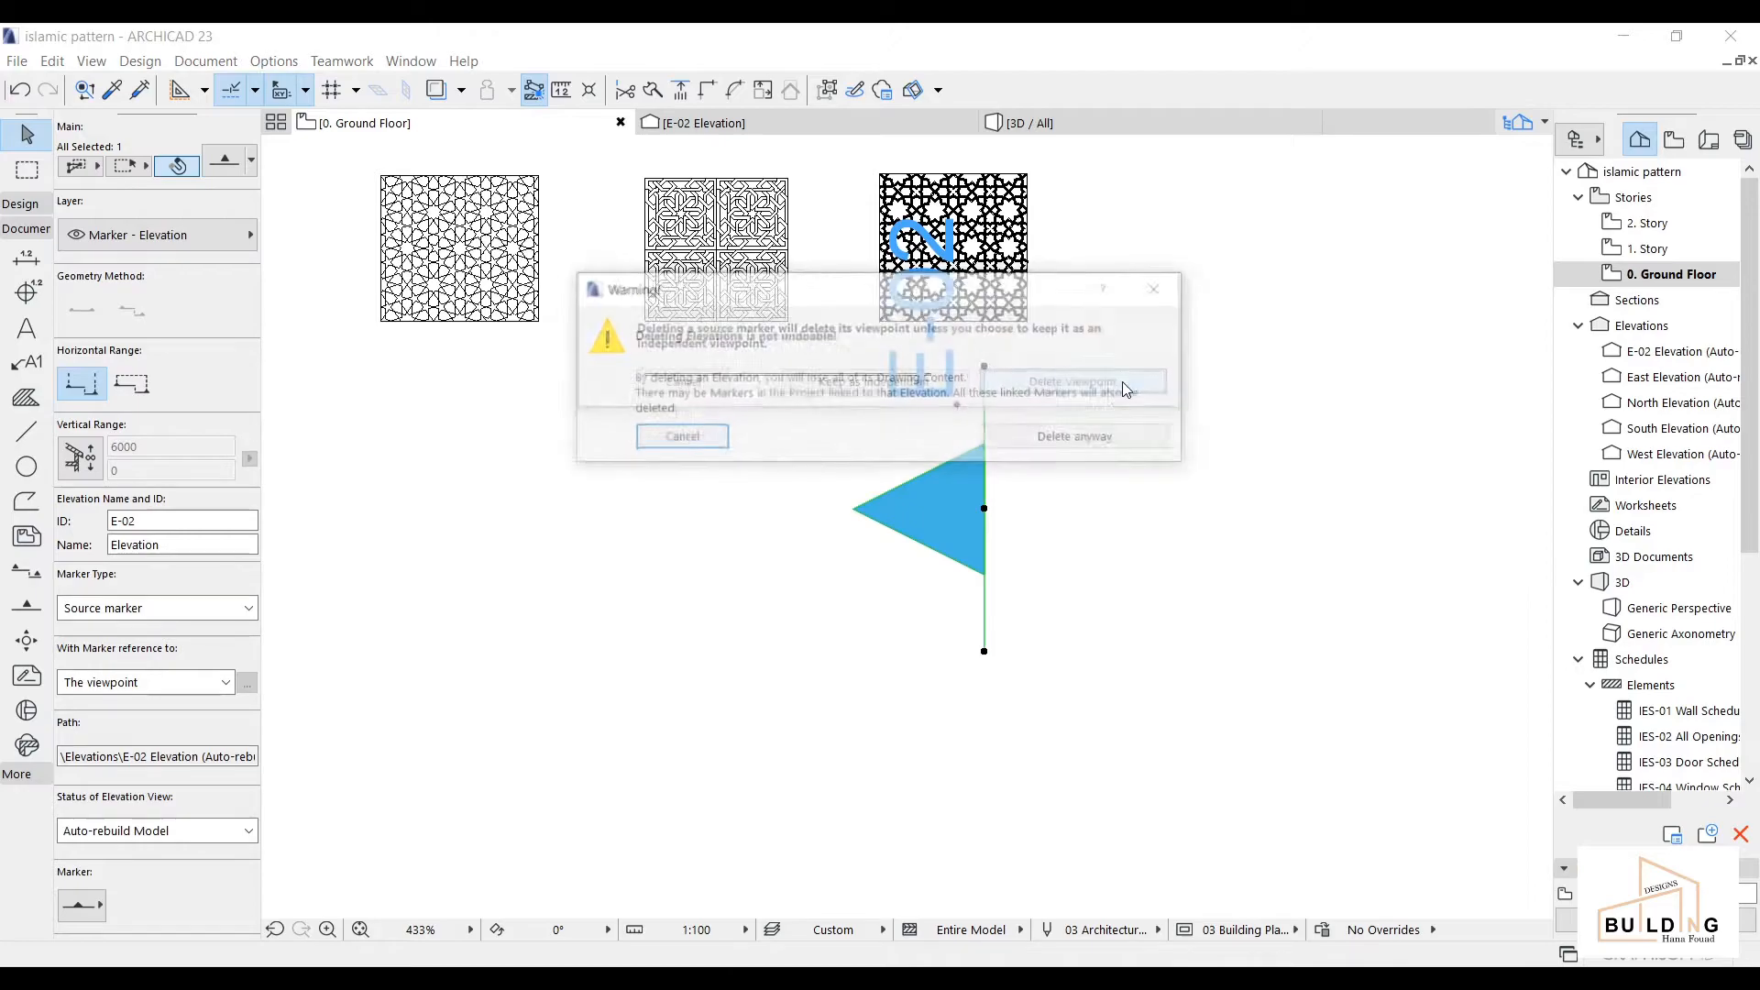
click(1076, 437)
- In the 3D view, orbit to frame the whole upright brass panel almost from the front
click(702, 123)
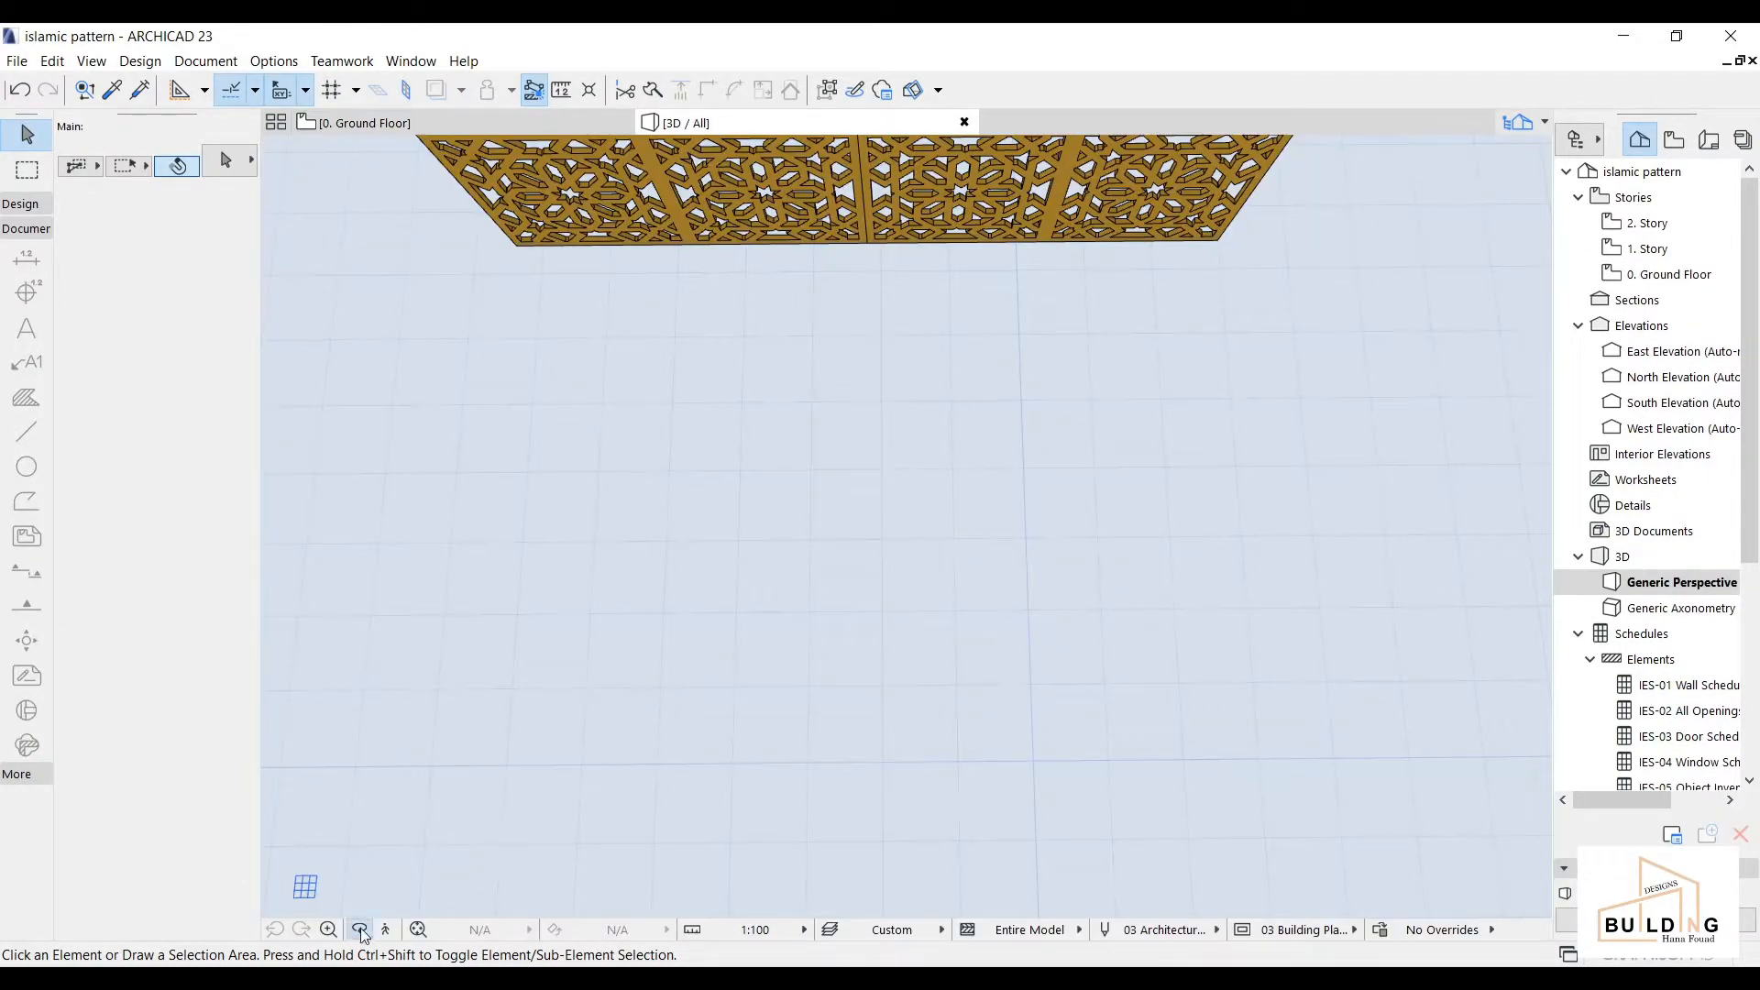
click(359, 929)
drag(904, 522, 1030, 513)
drag(1082, 419, 958, 486)
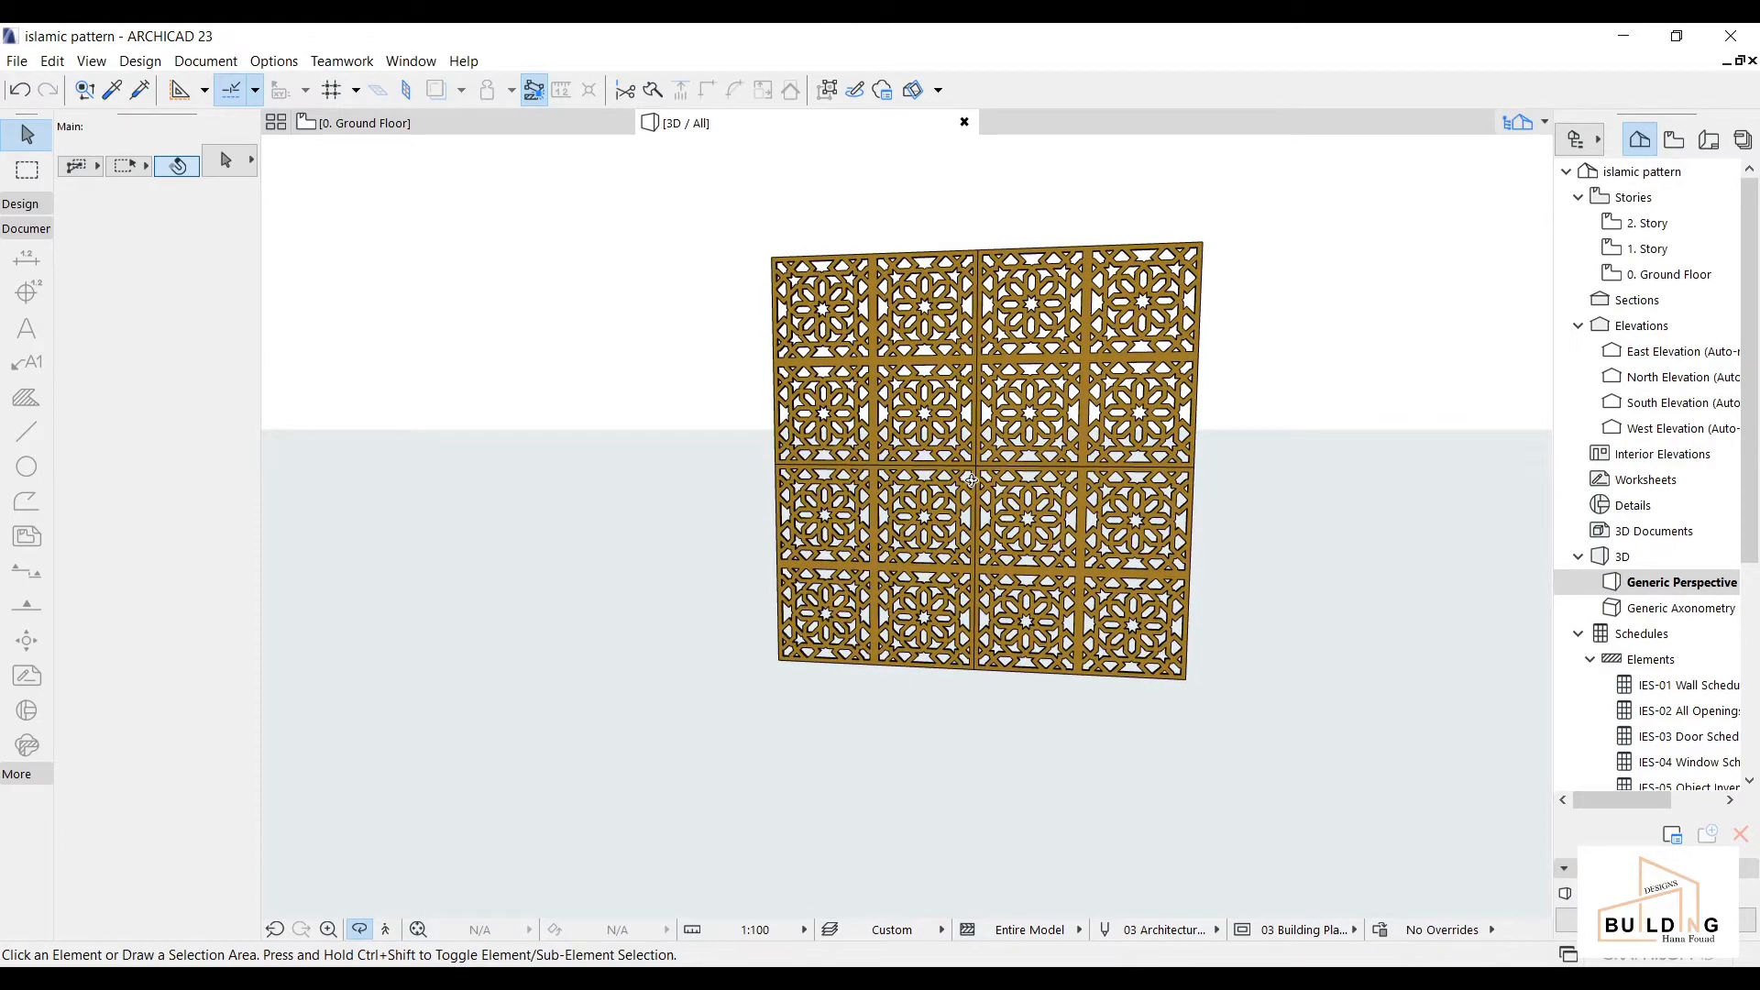
key(Escape)
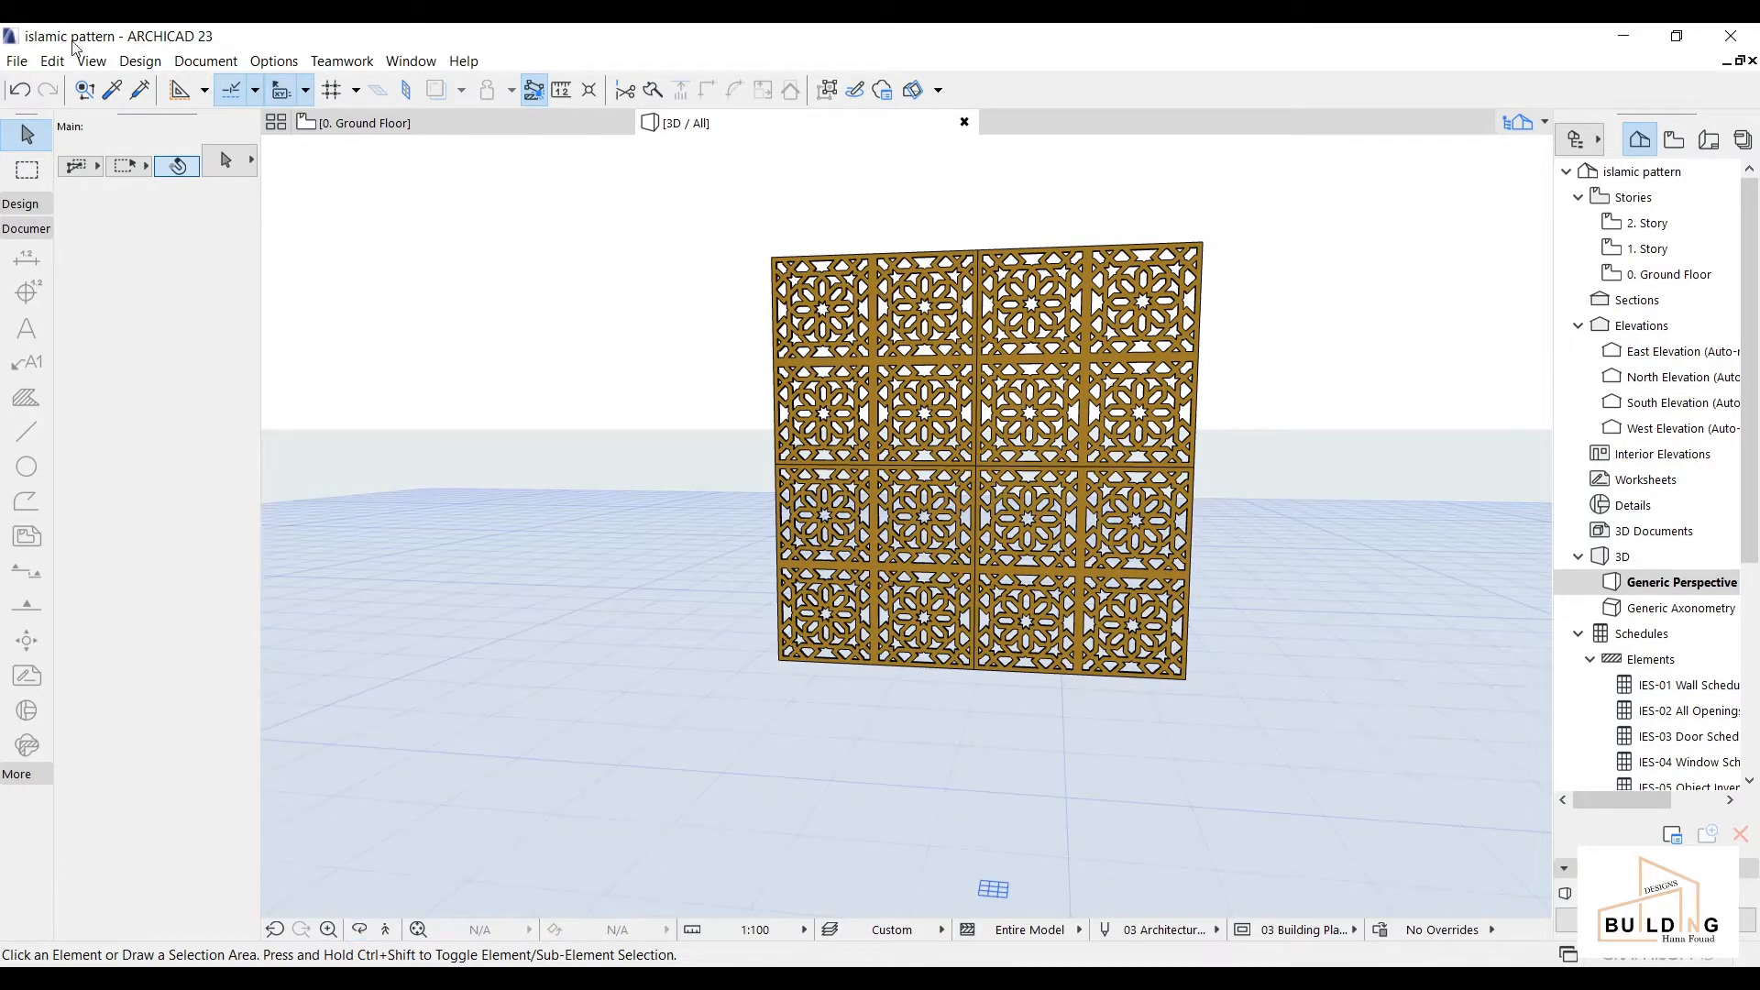
- In the PhotoRendering settings, set the sun intensity to 110% and the lamp intensity to 70%
click(126, 65)
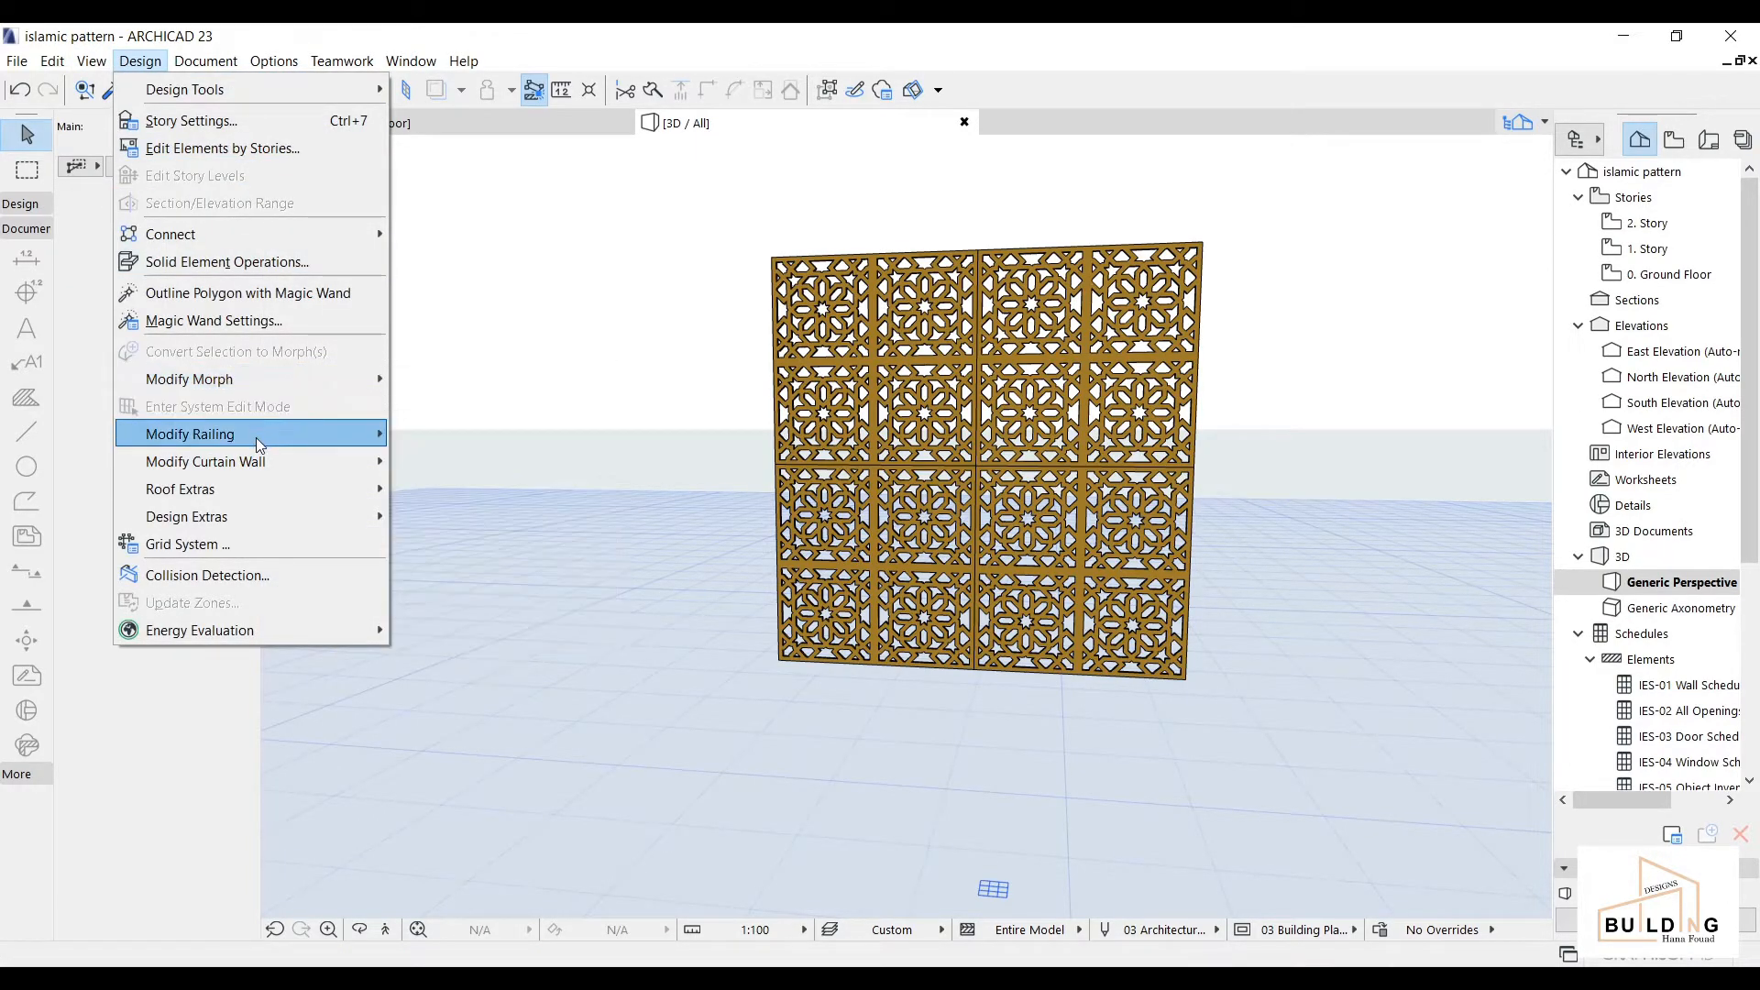
mouse_move(255, 446)
mouse_move(205, 61)
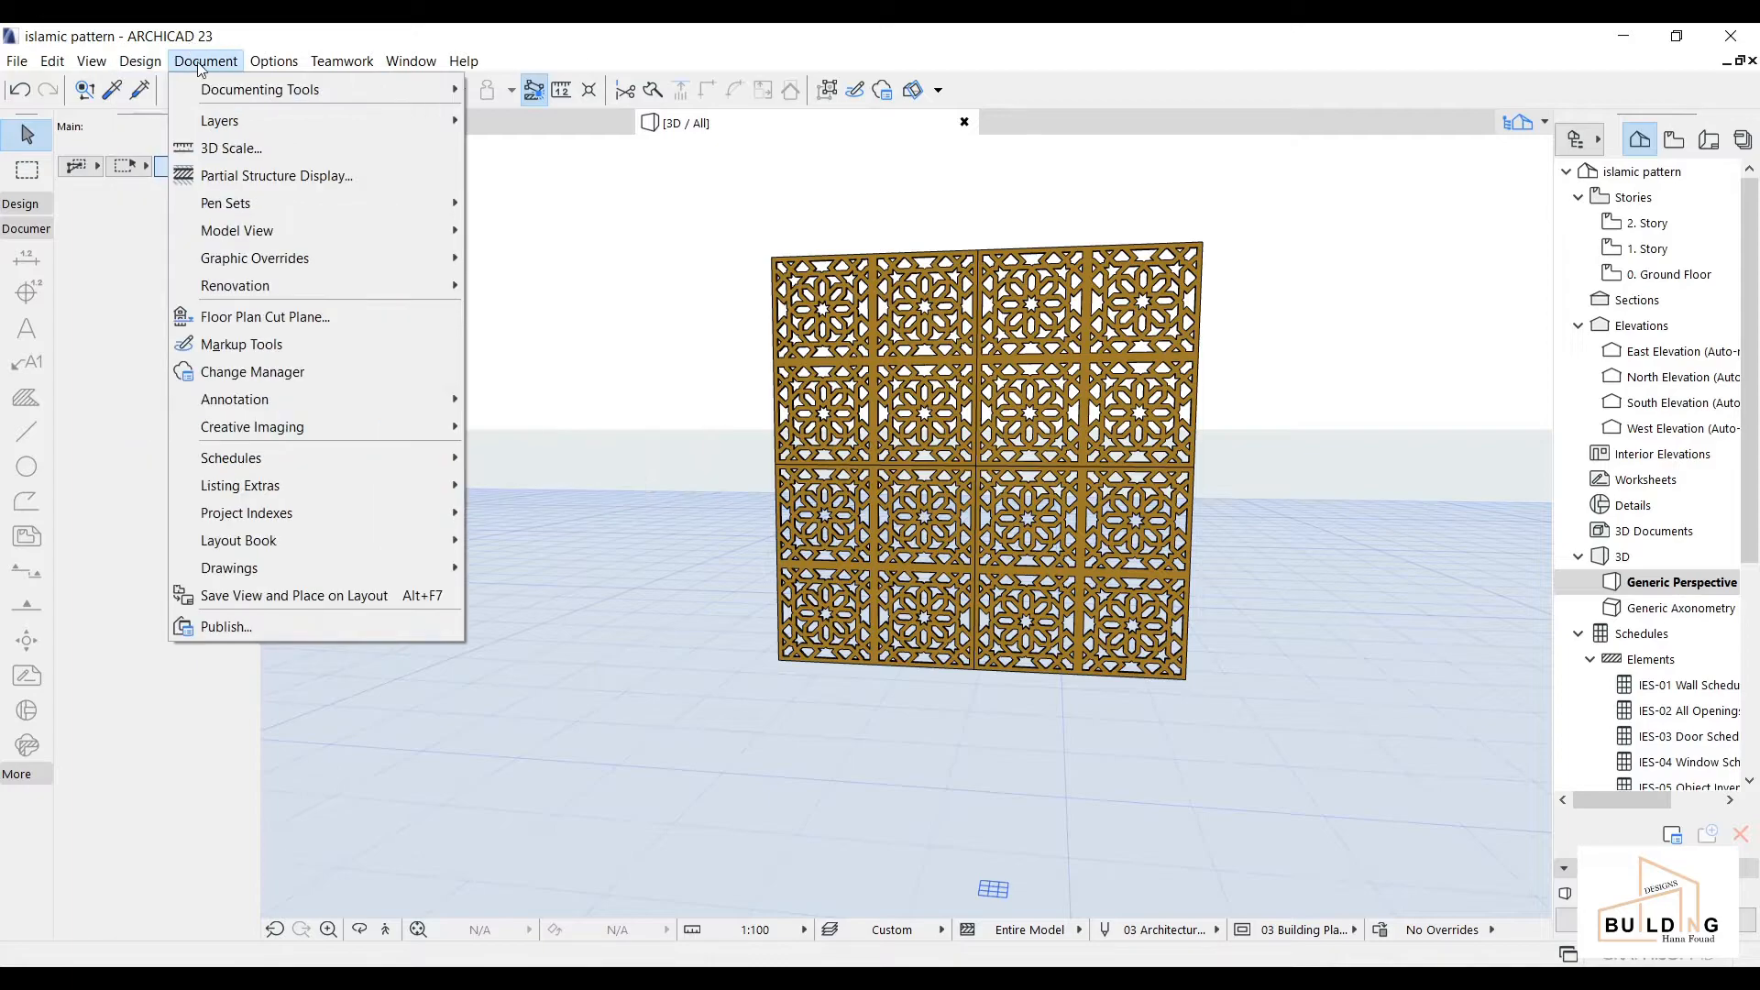
mouse_move(376, 432)
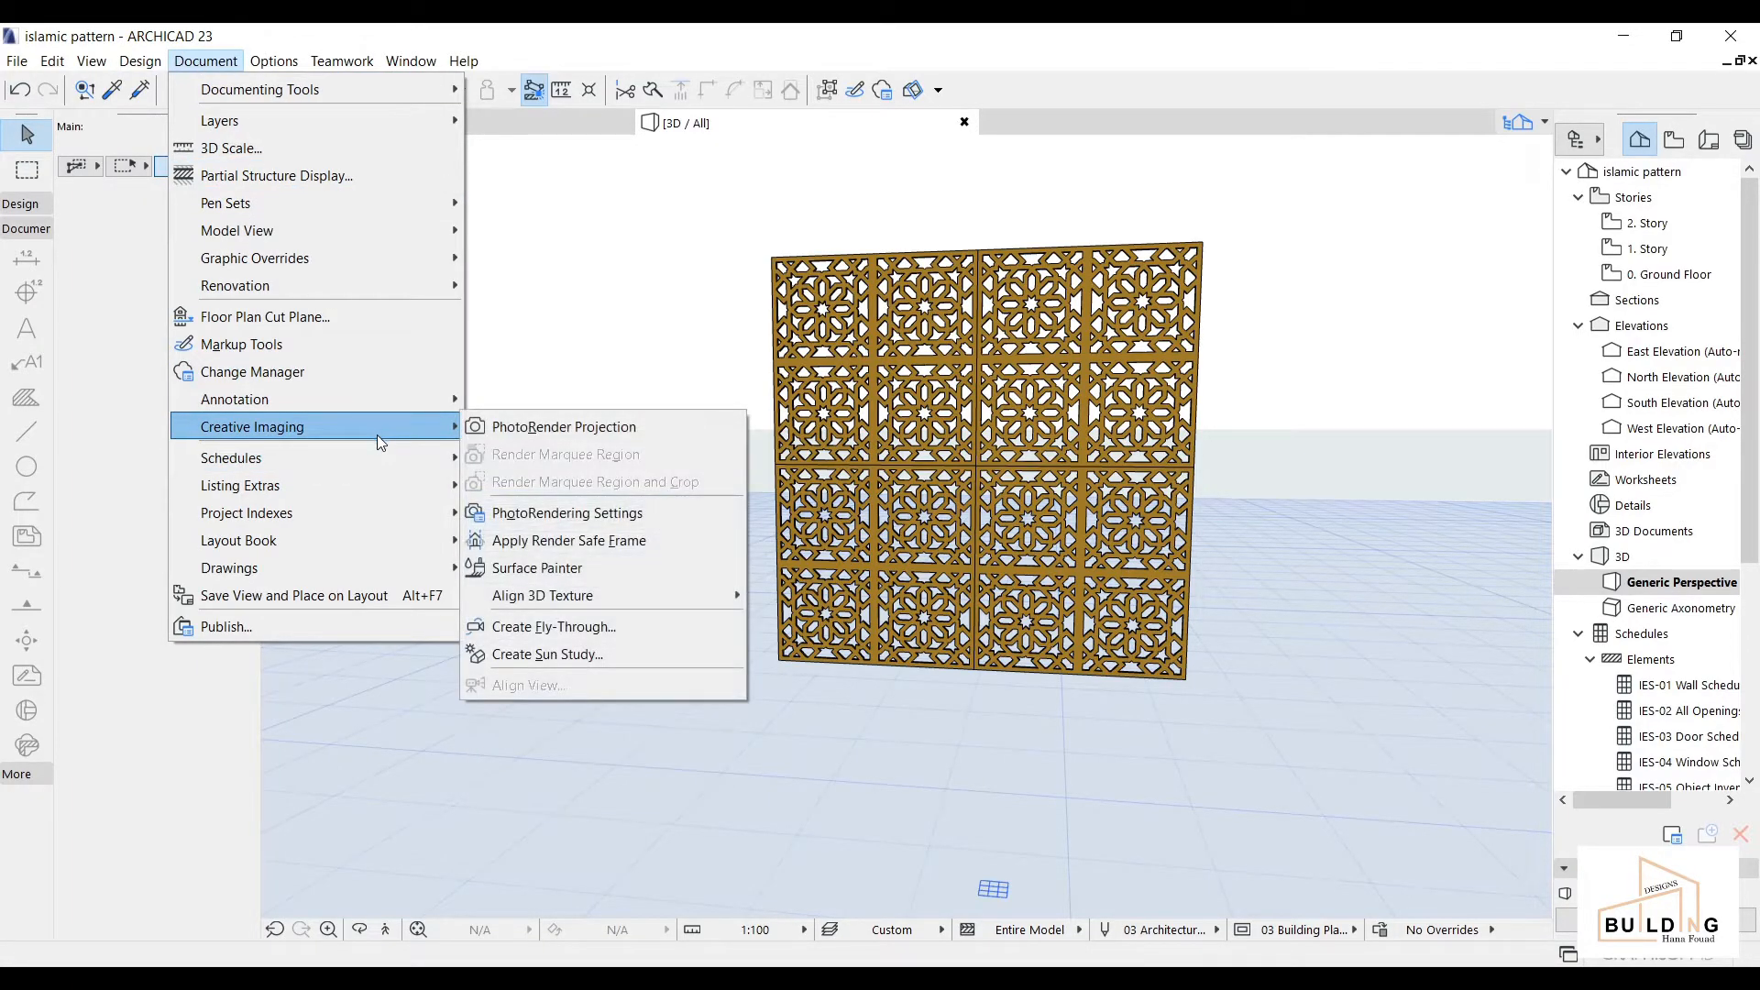
click(537, 513)
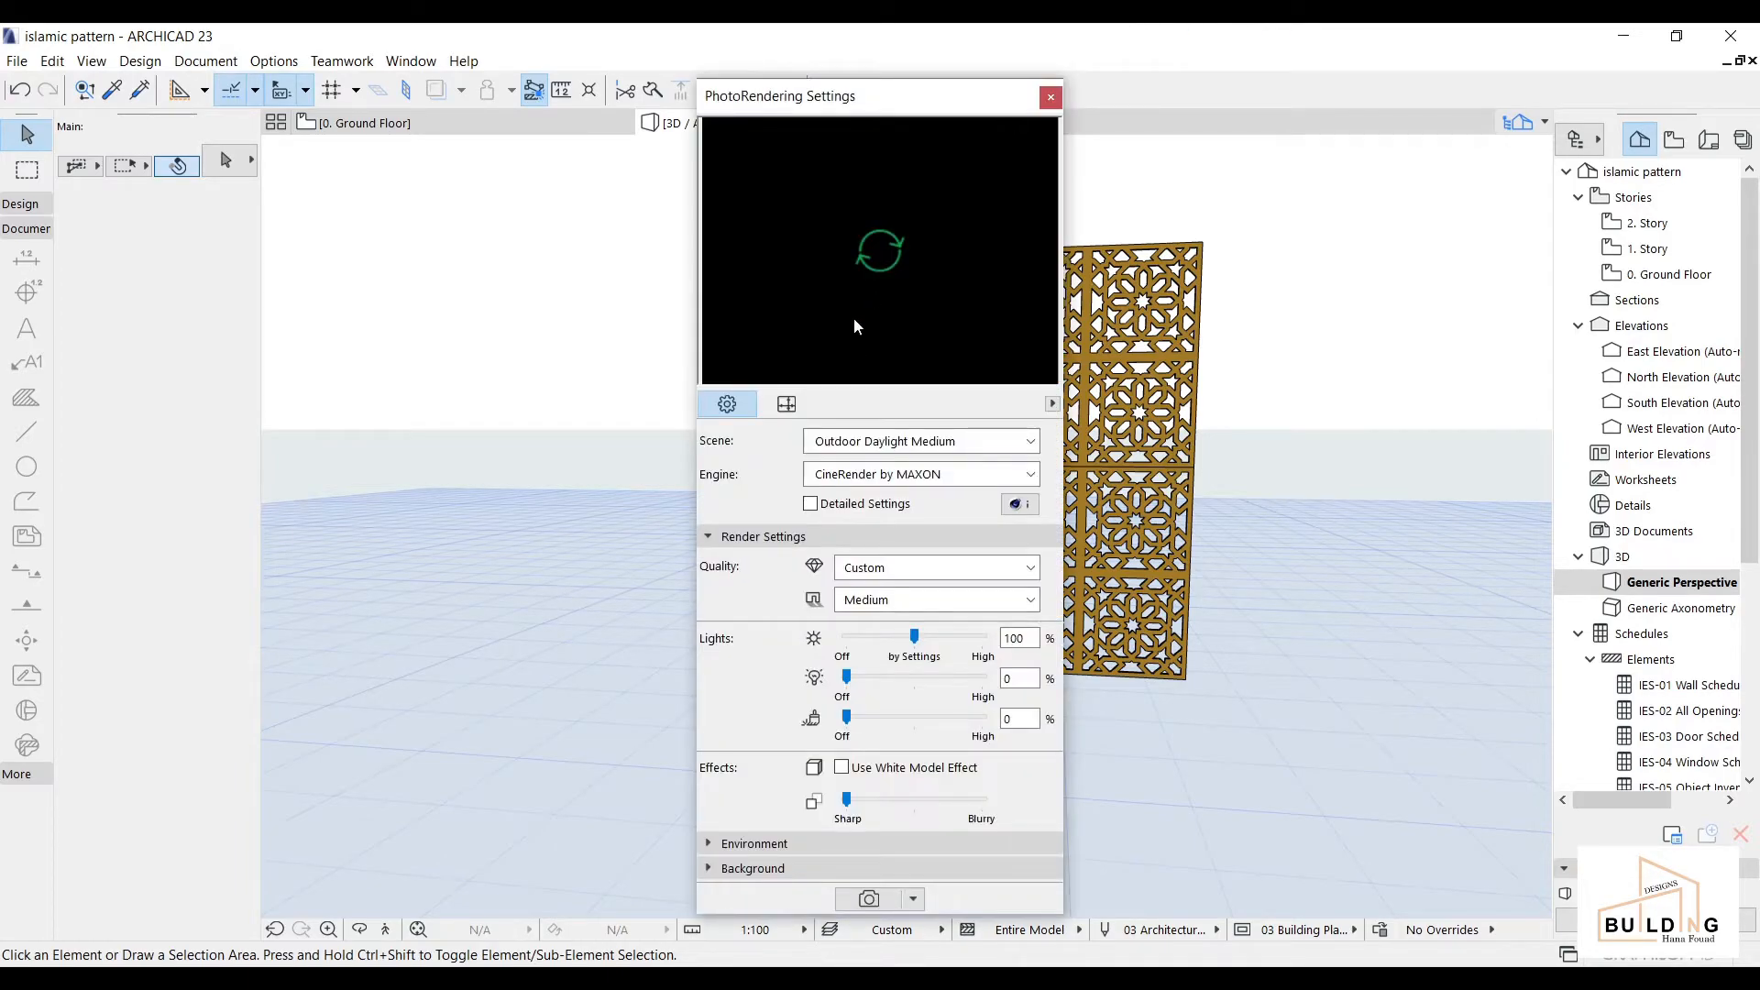
drag(922, 104, 492, 98)
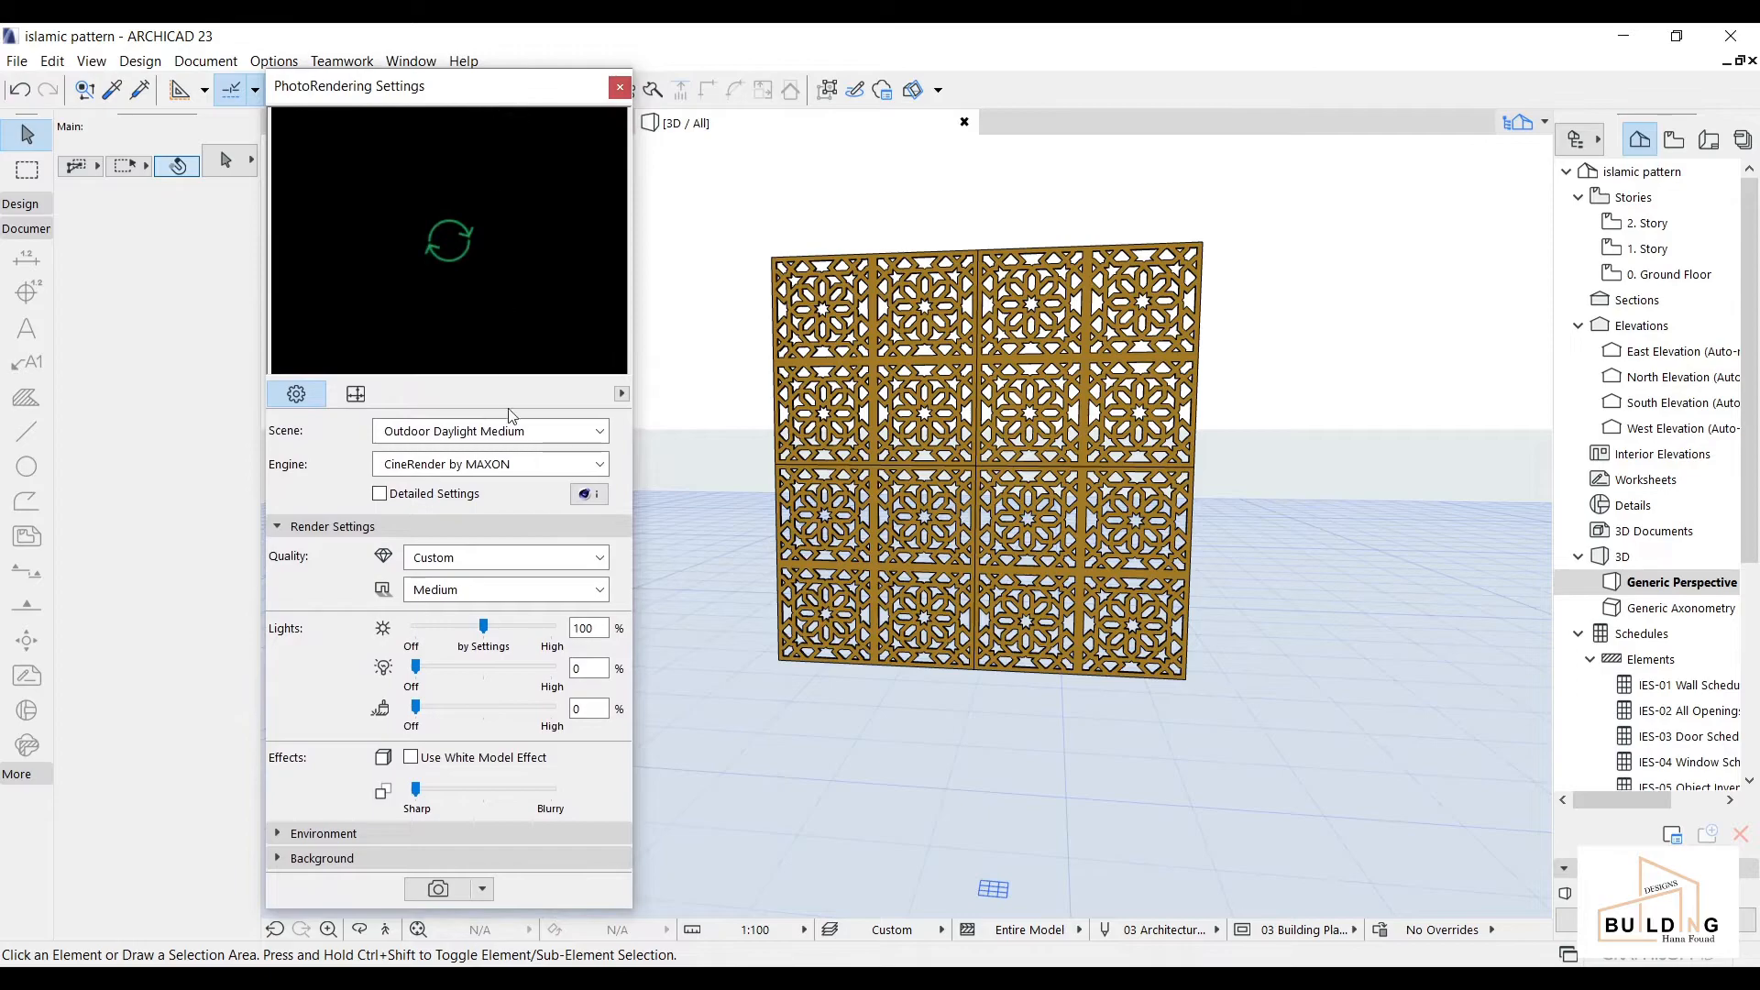
drag(483, 626, 490, 626)
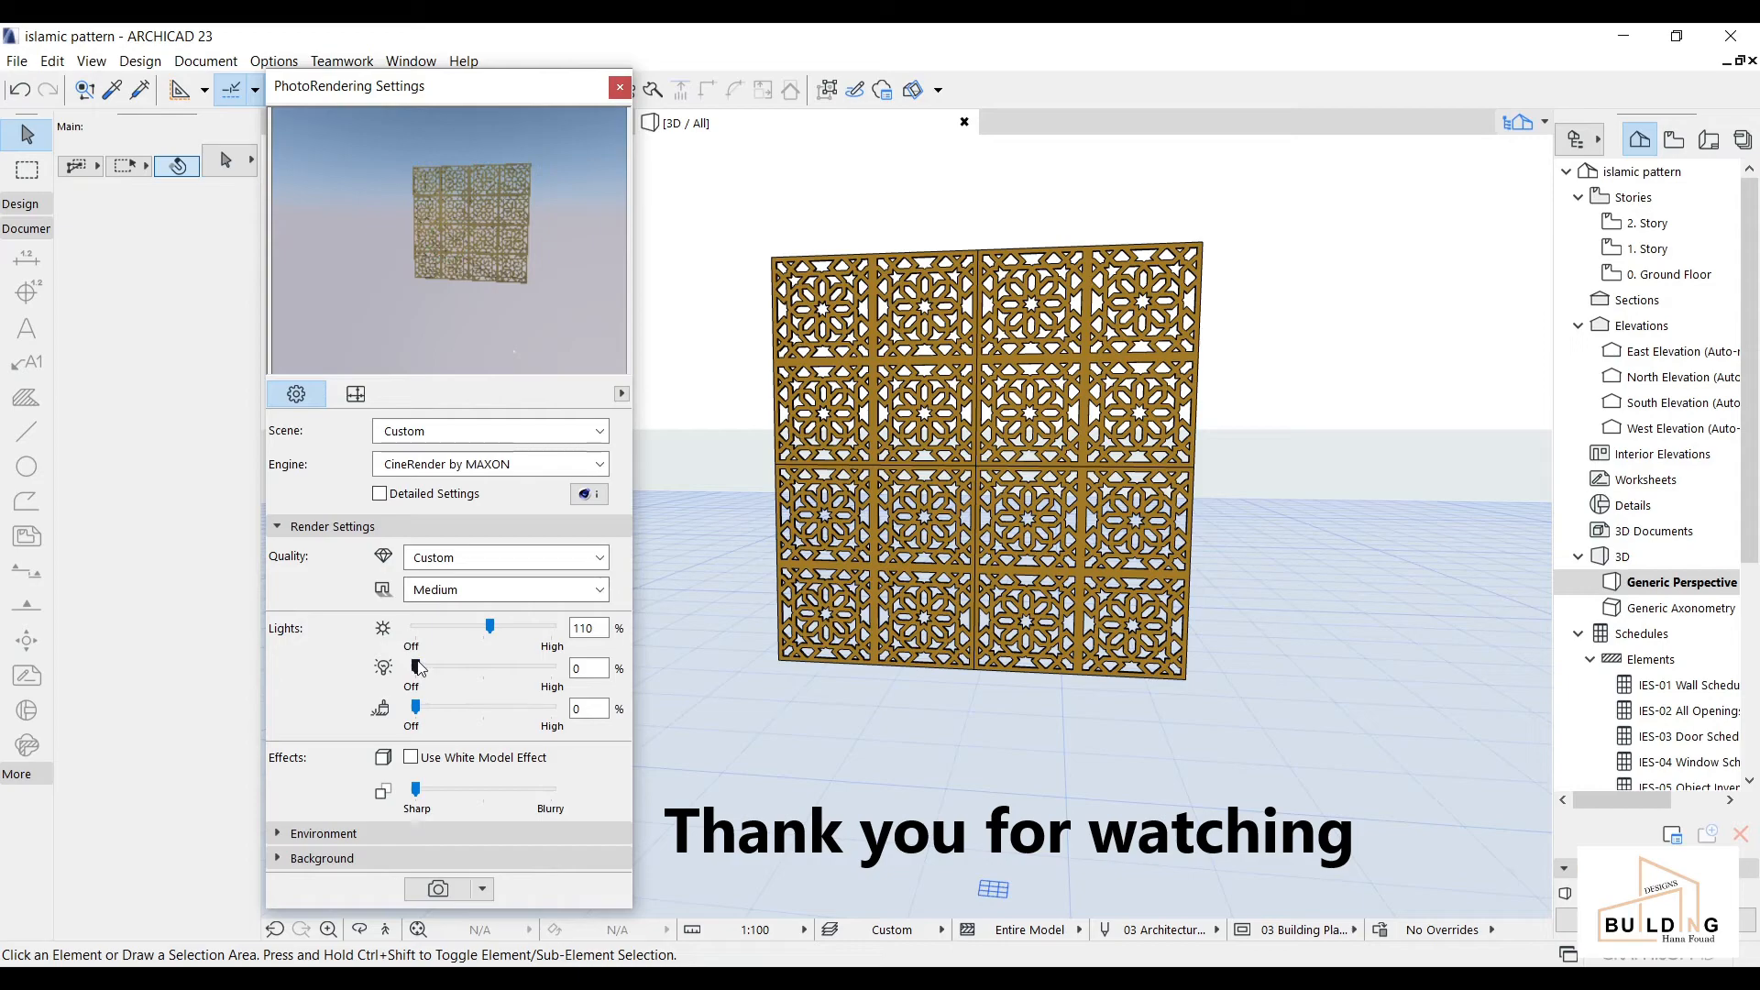
drag(436, 662, 464, 667)
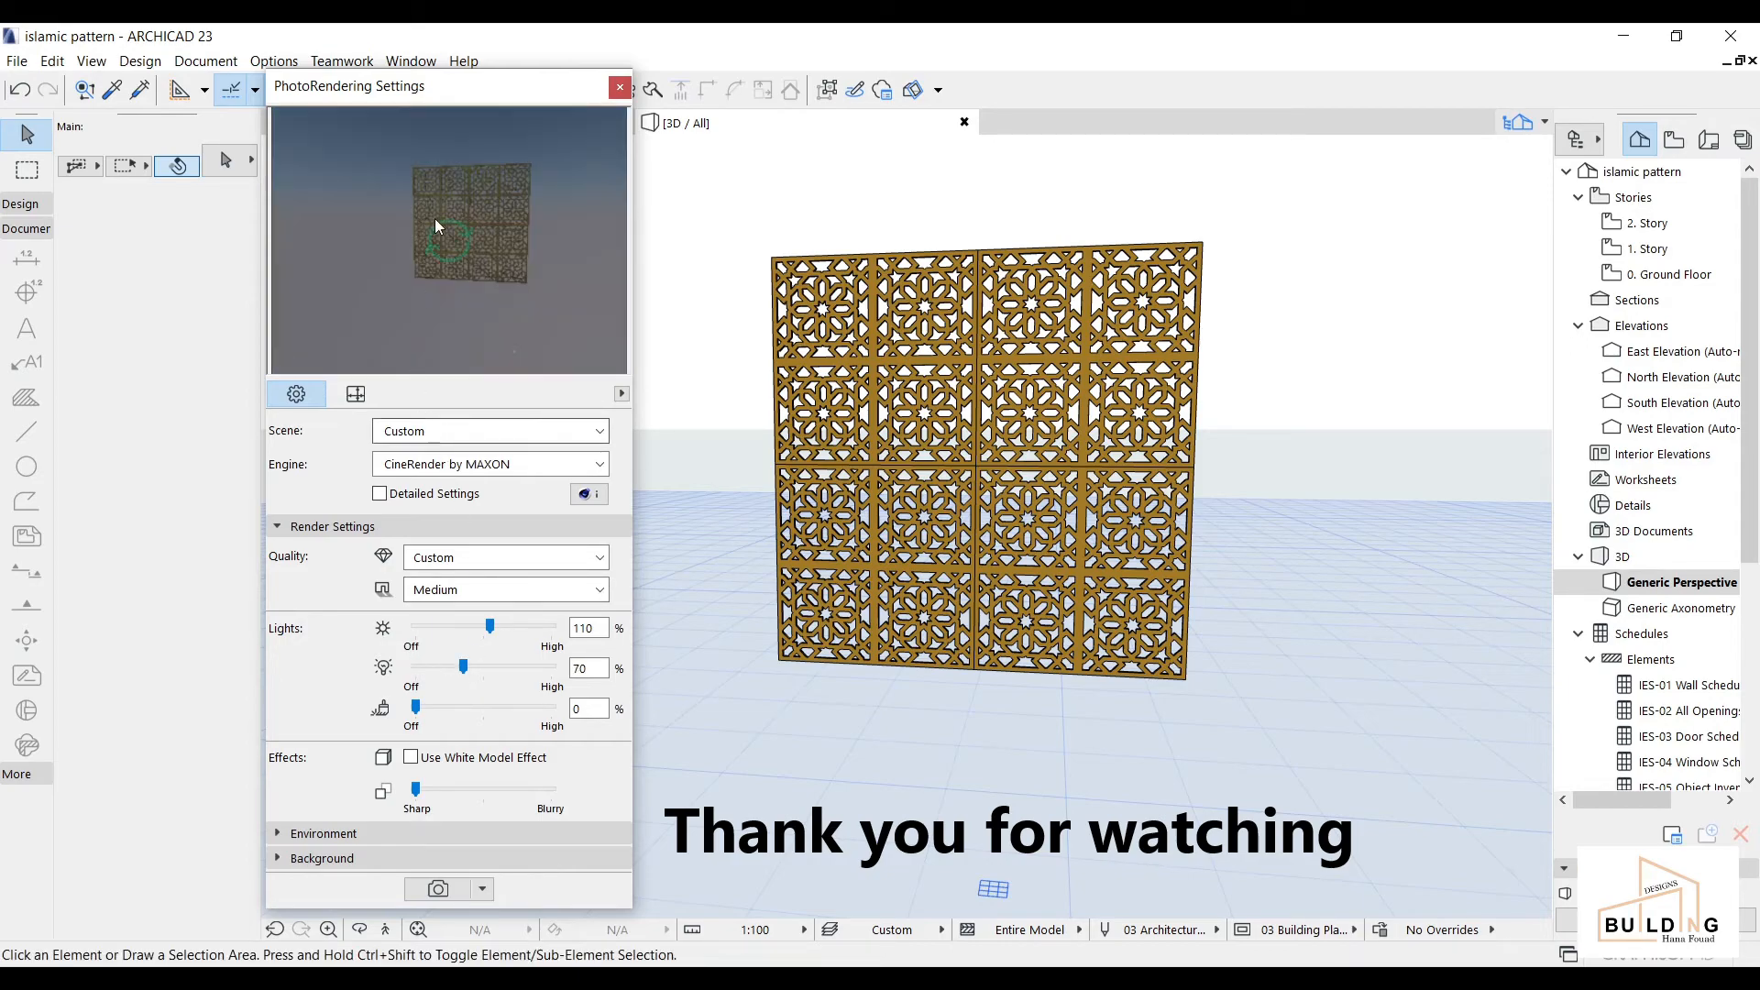